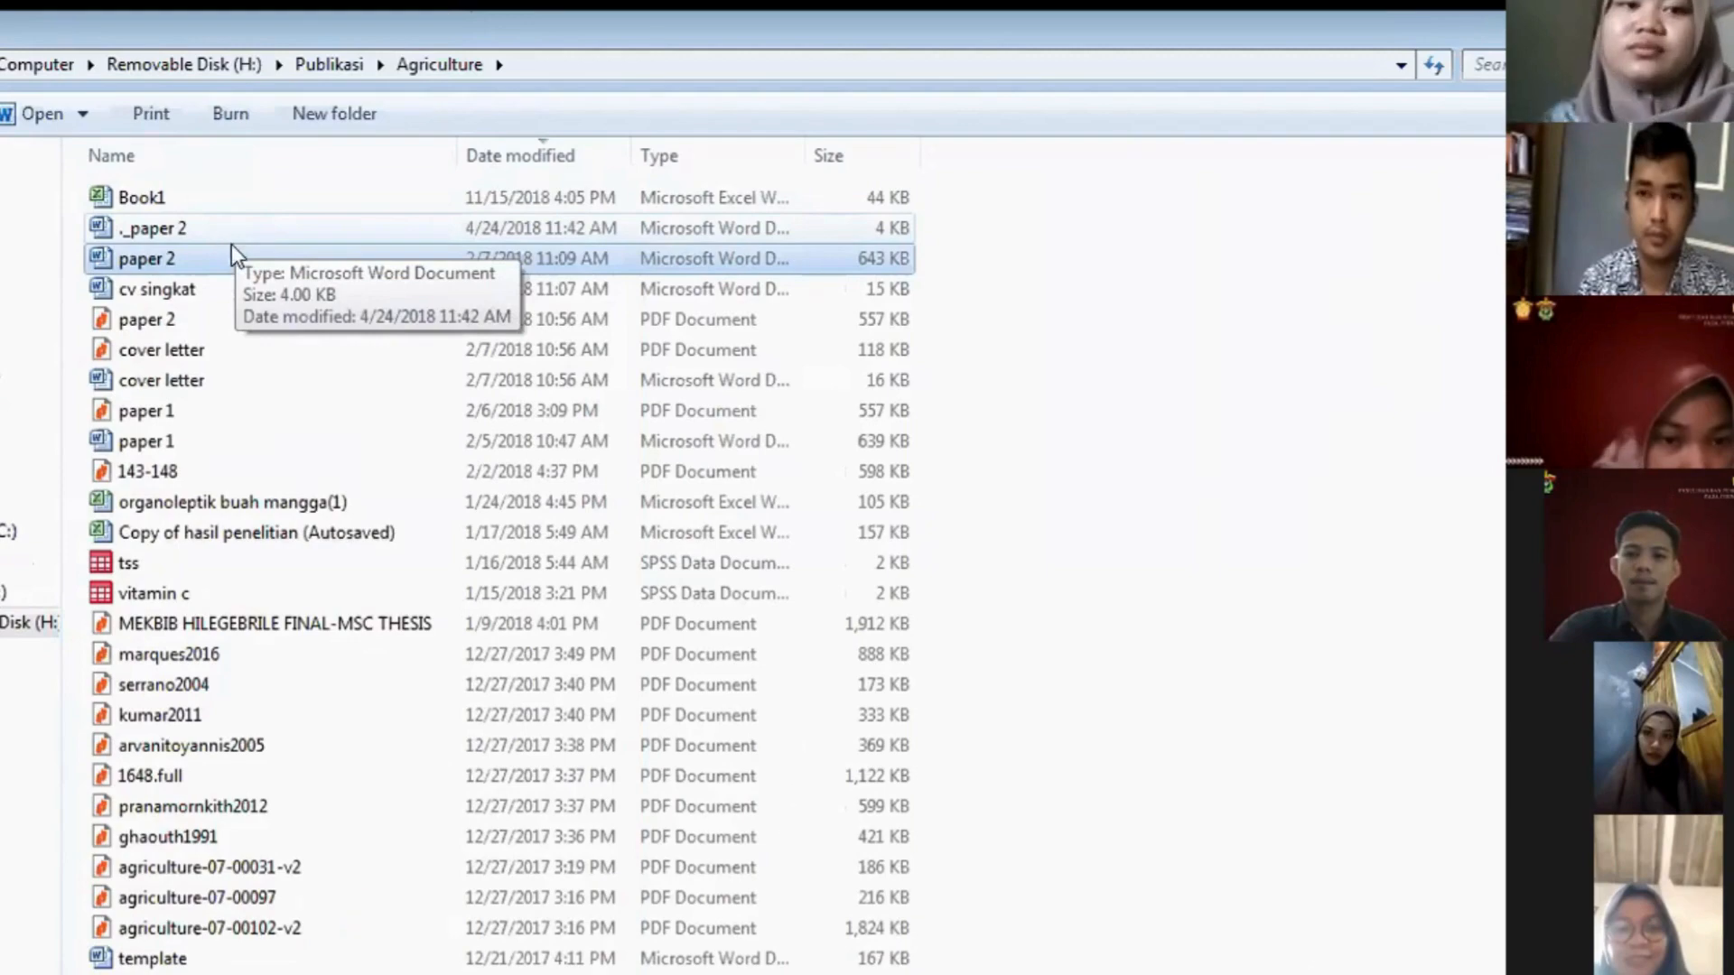
- Open the Word document "paper 2" from the Agriculture folder and skim its first two pages
double_click(226, 252)
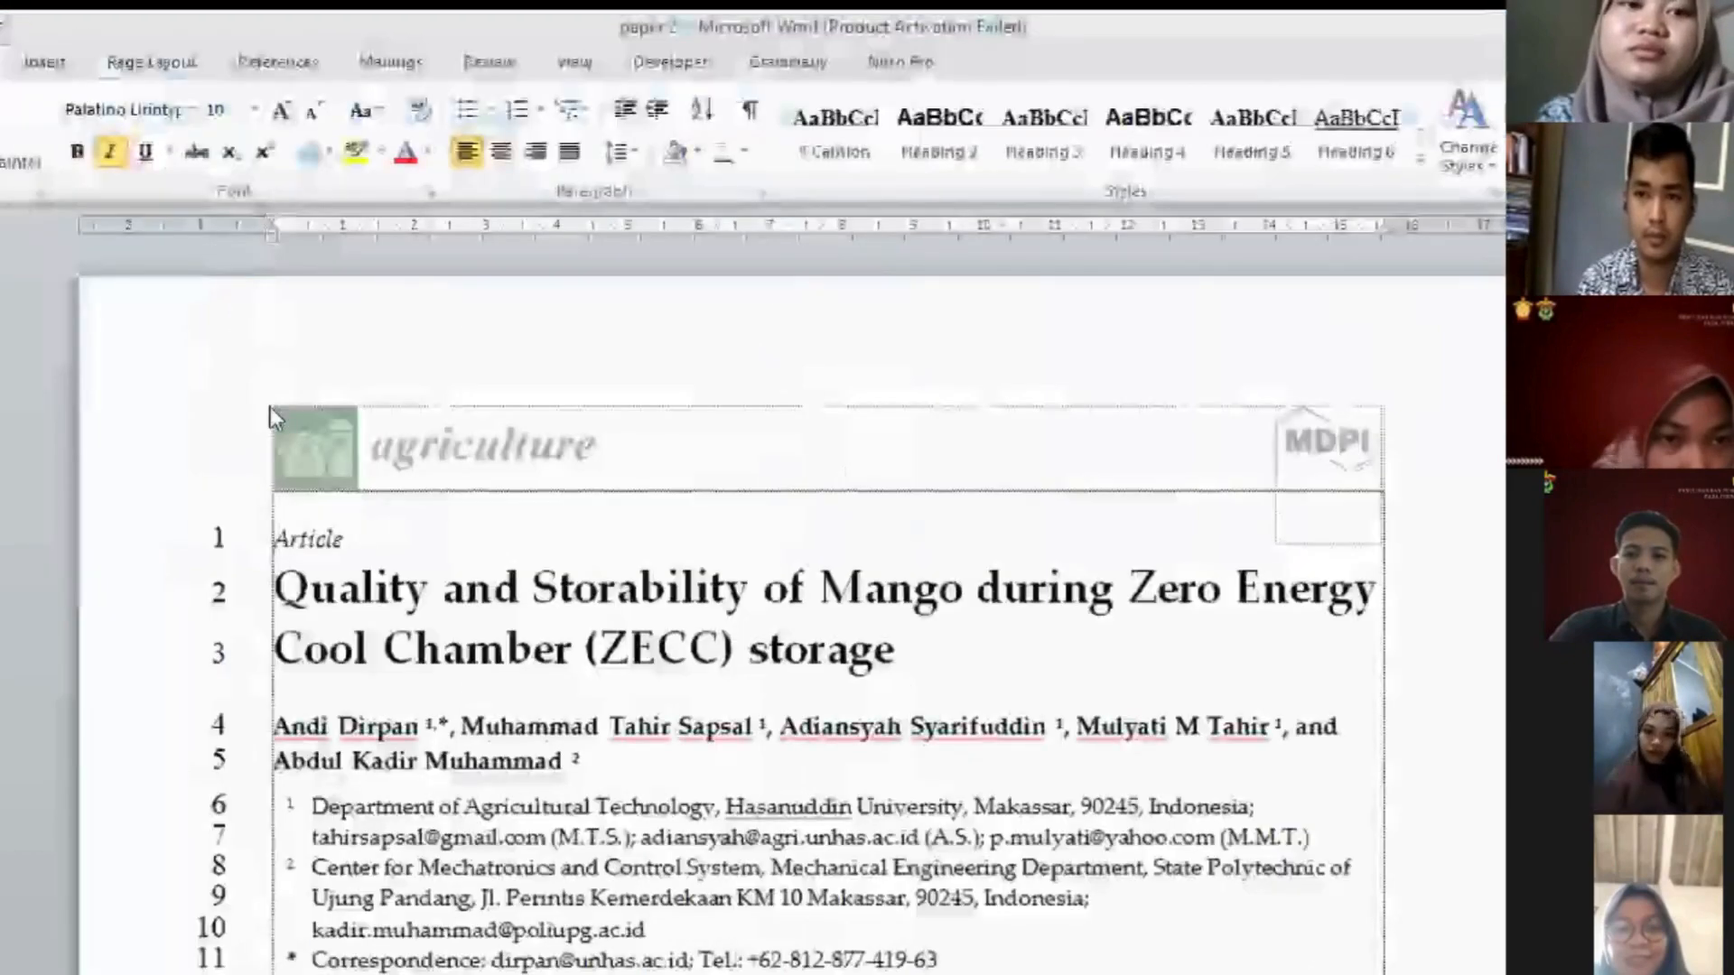
scroll(285, 429, "down", 3)
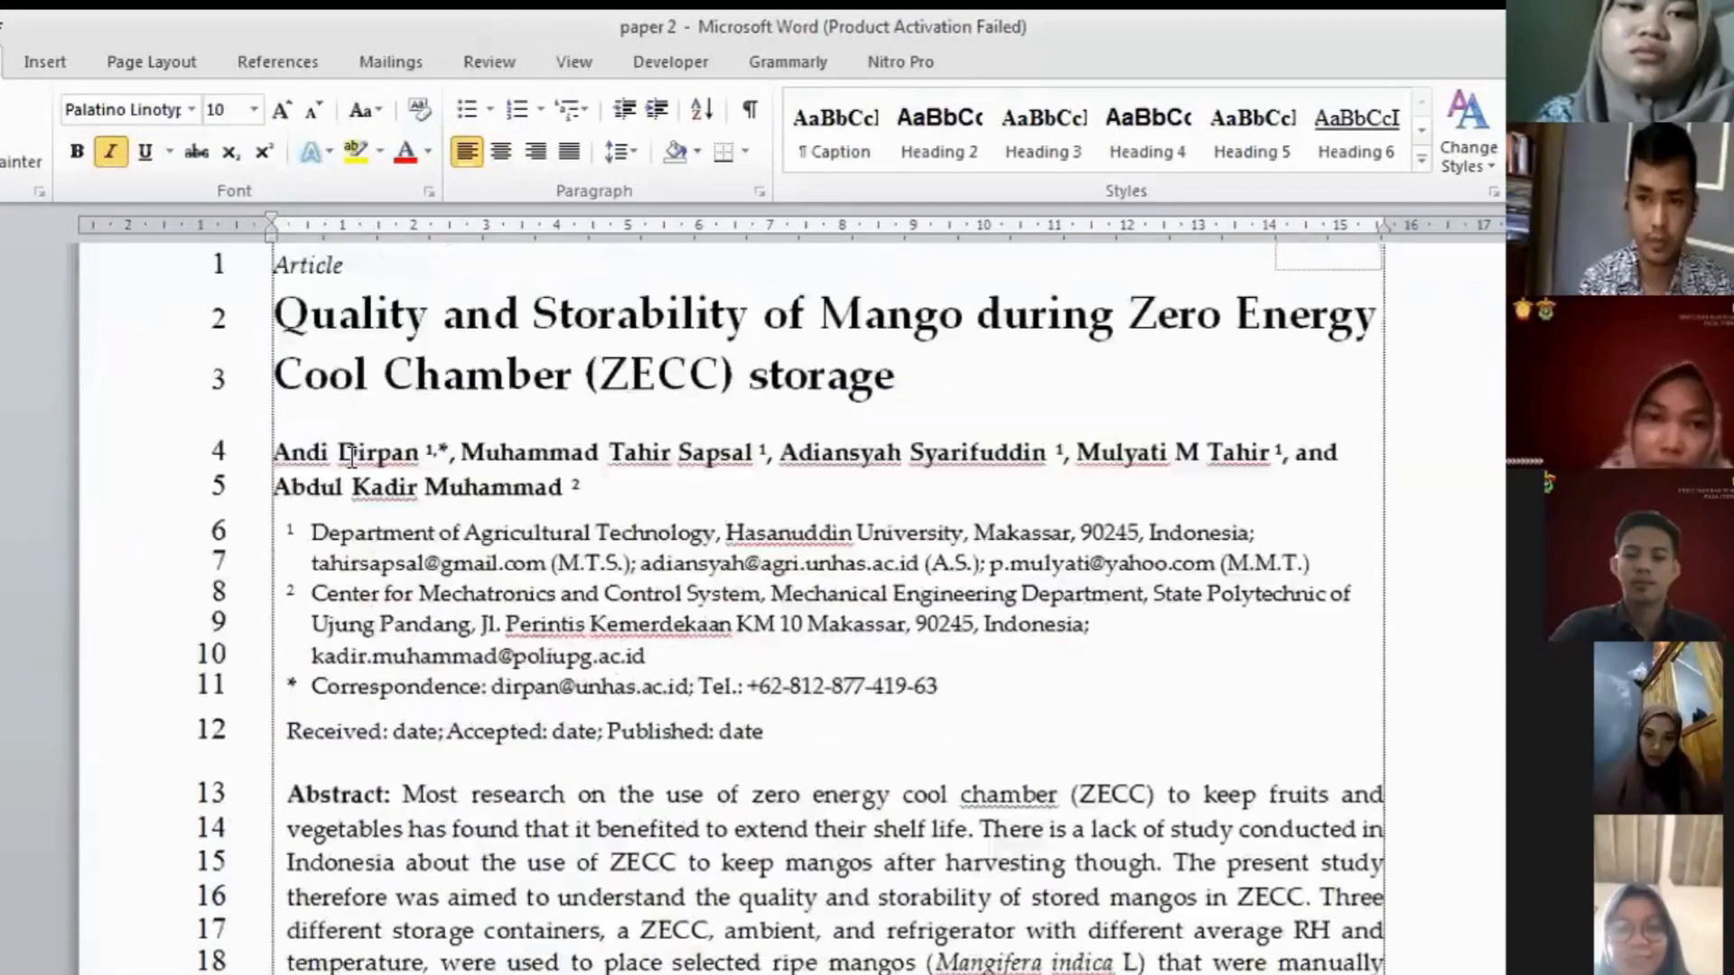
scroll(350, 456, "down", 15)
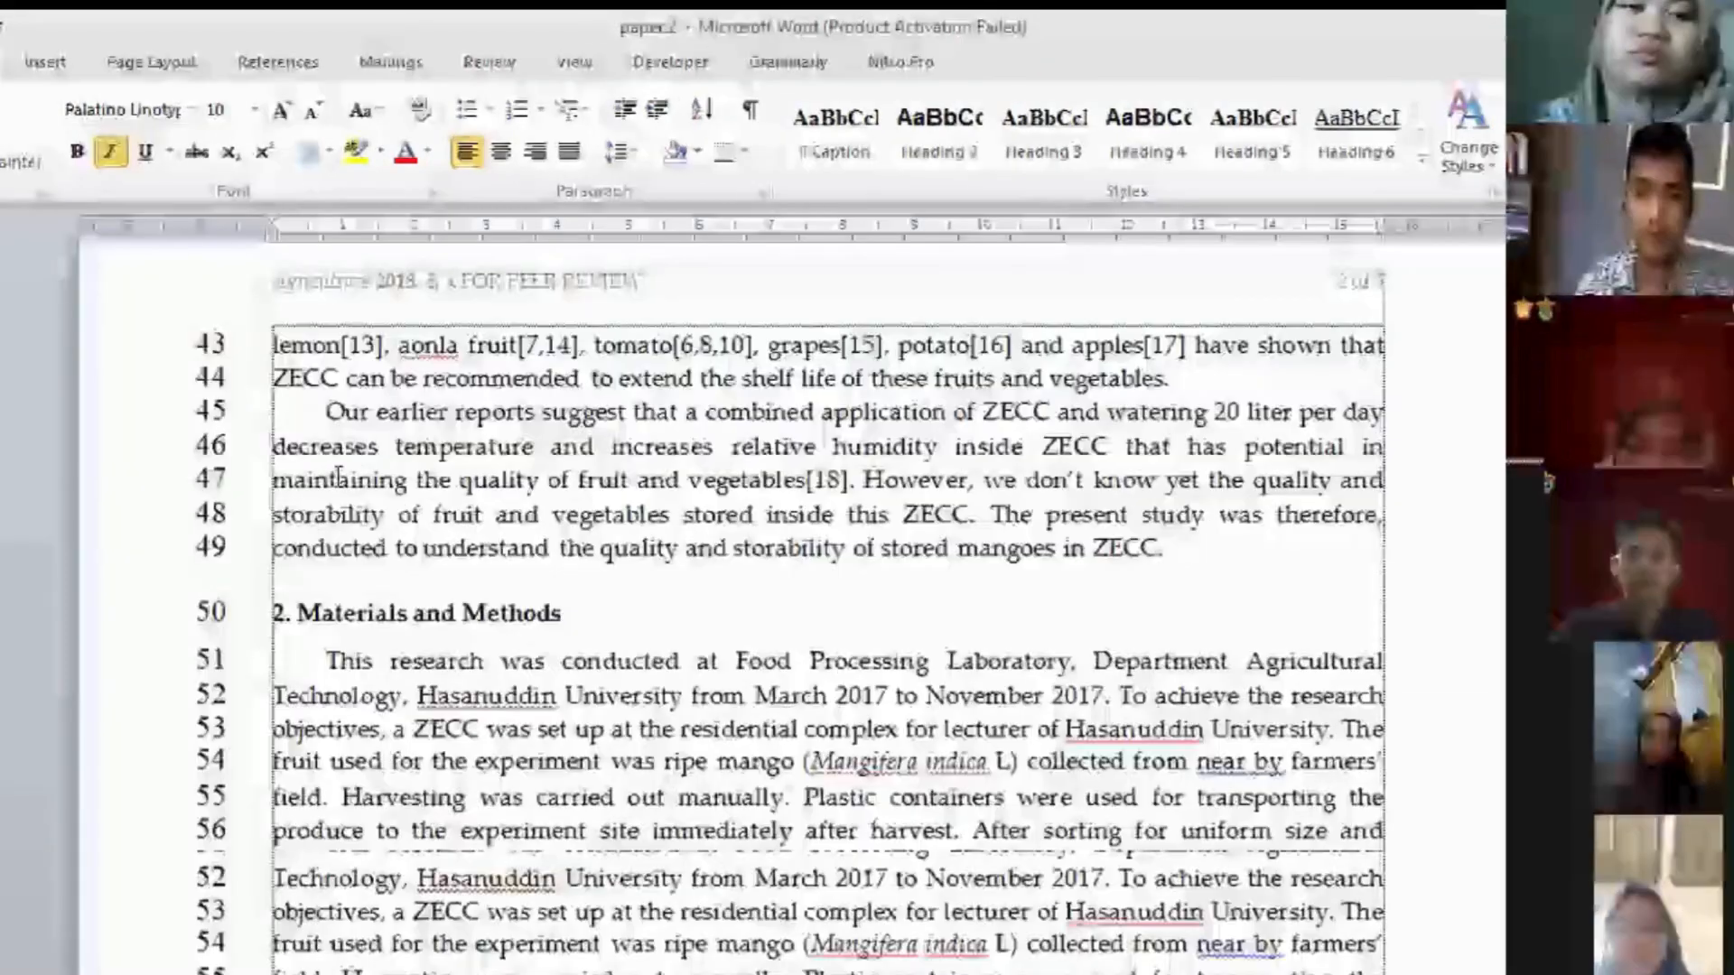
scroll(337, 476, "down", 5)
scroll(338, 489, "up", 15)
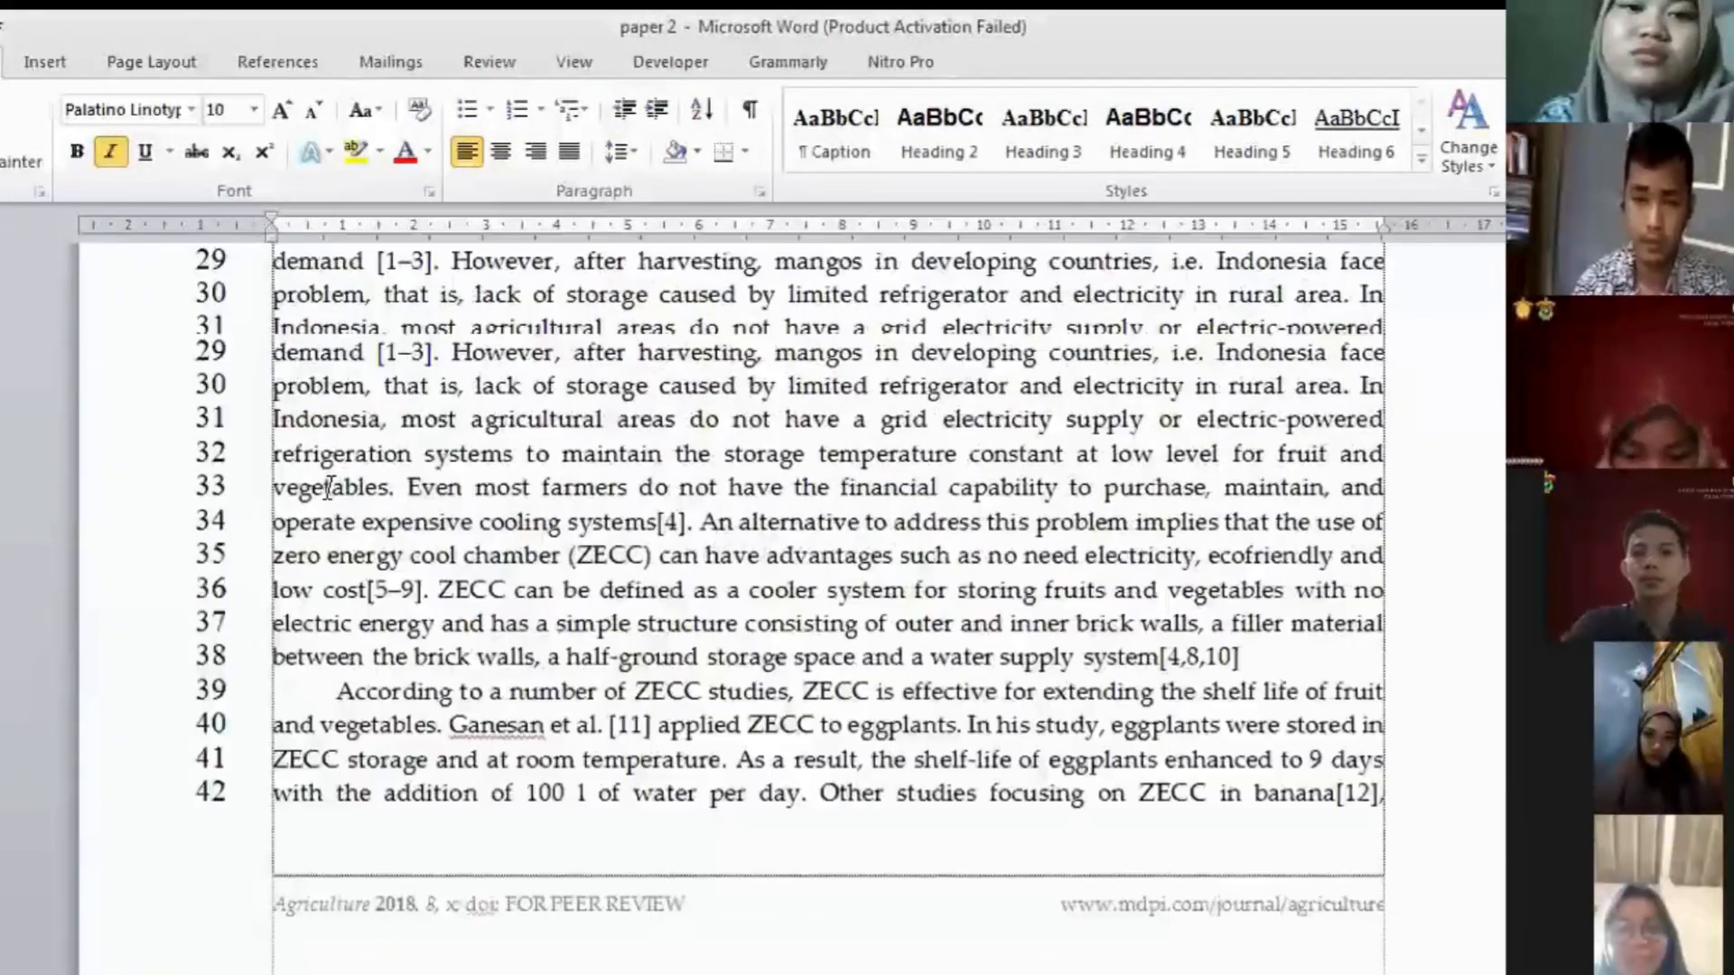
scroll(339, 489, "up", 6)
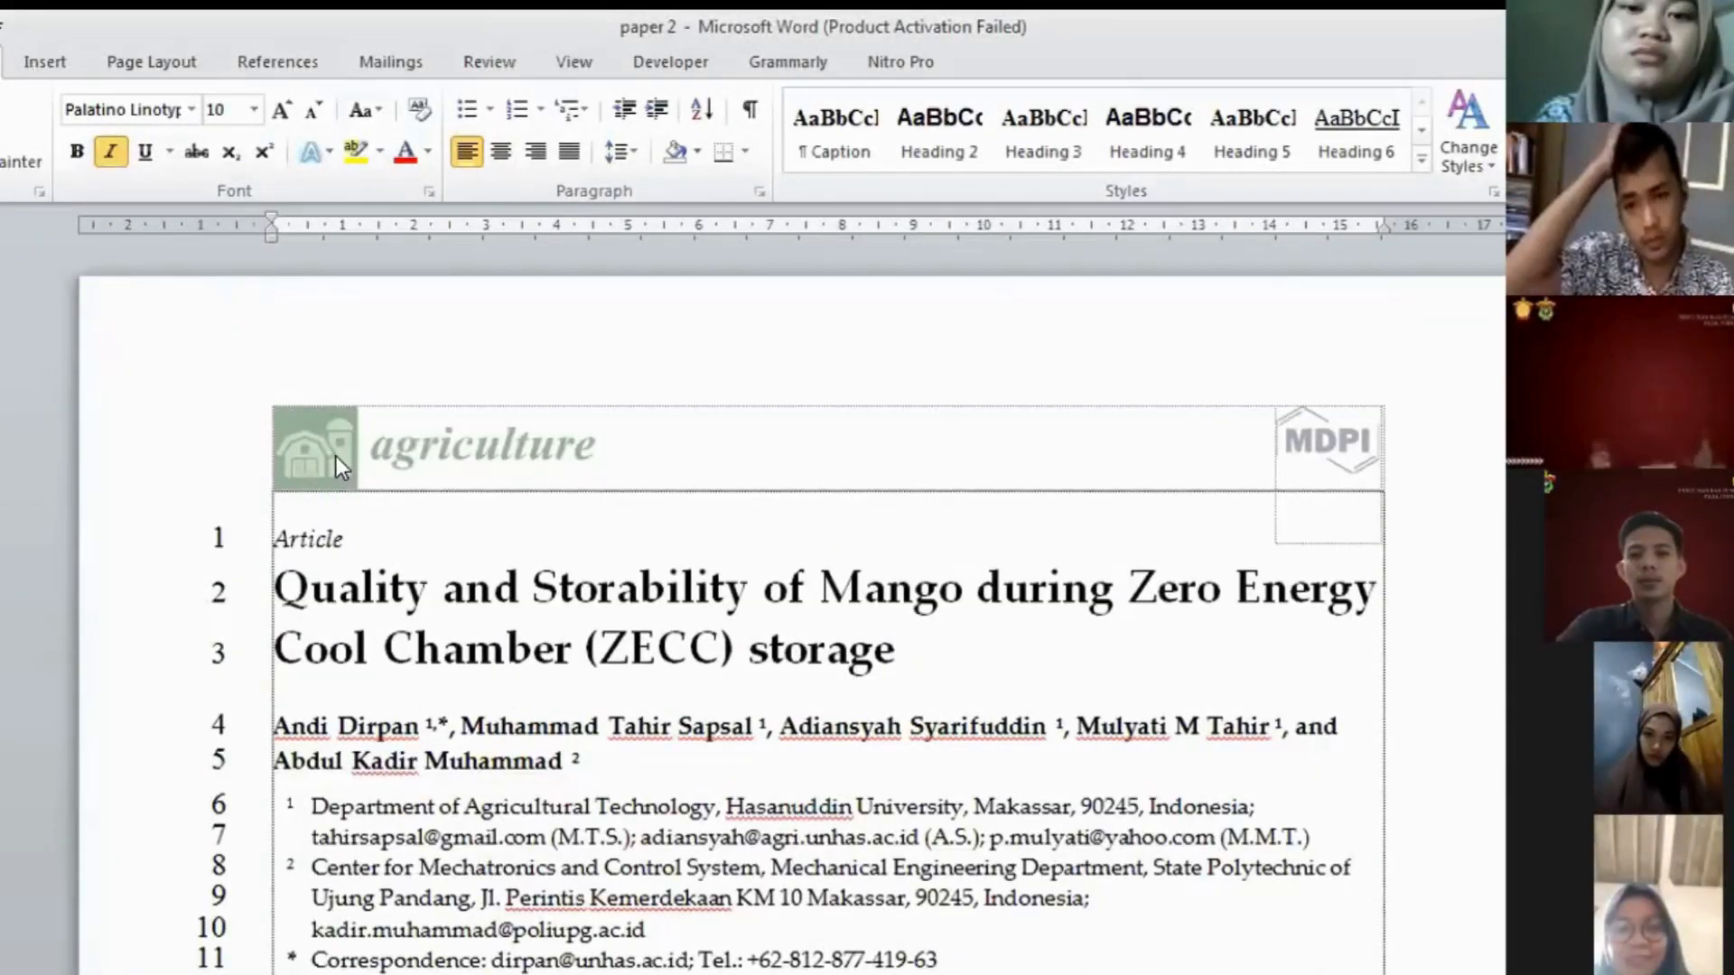
- Examine the manuscript's title block, abstract, keywords and Introduction with its numbered in-text citations
scroll(344, 452, "down", 5)
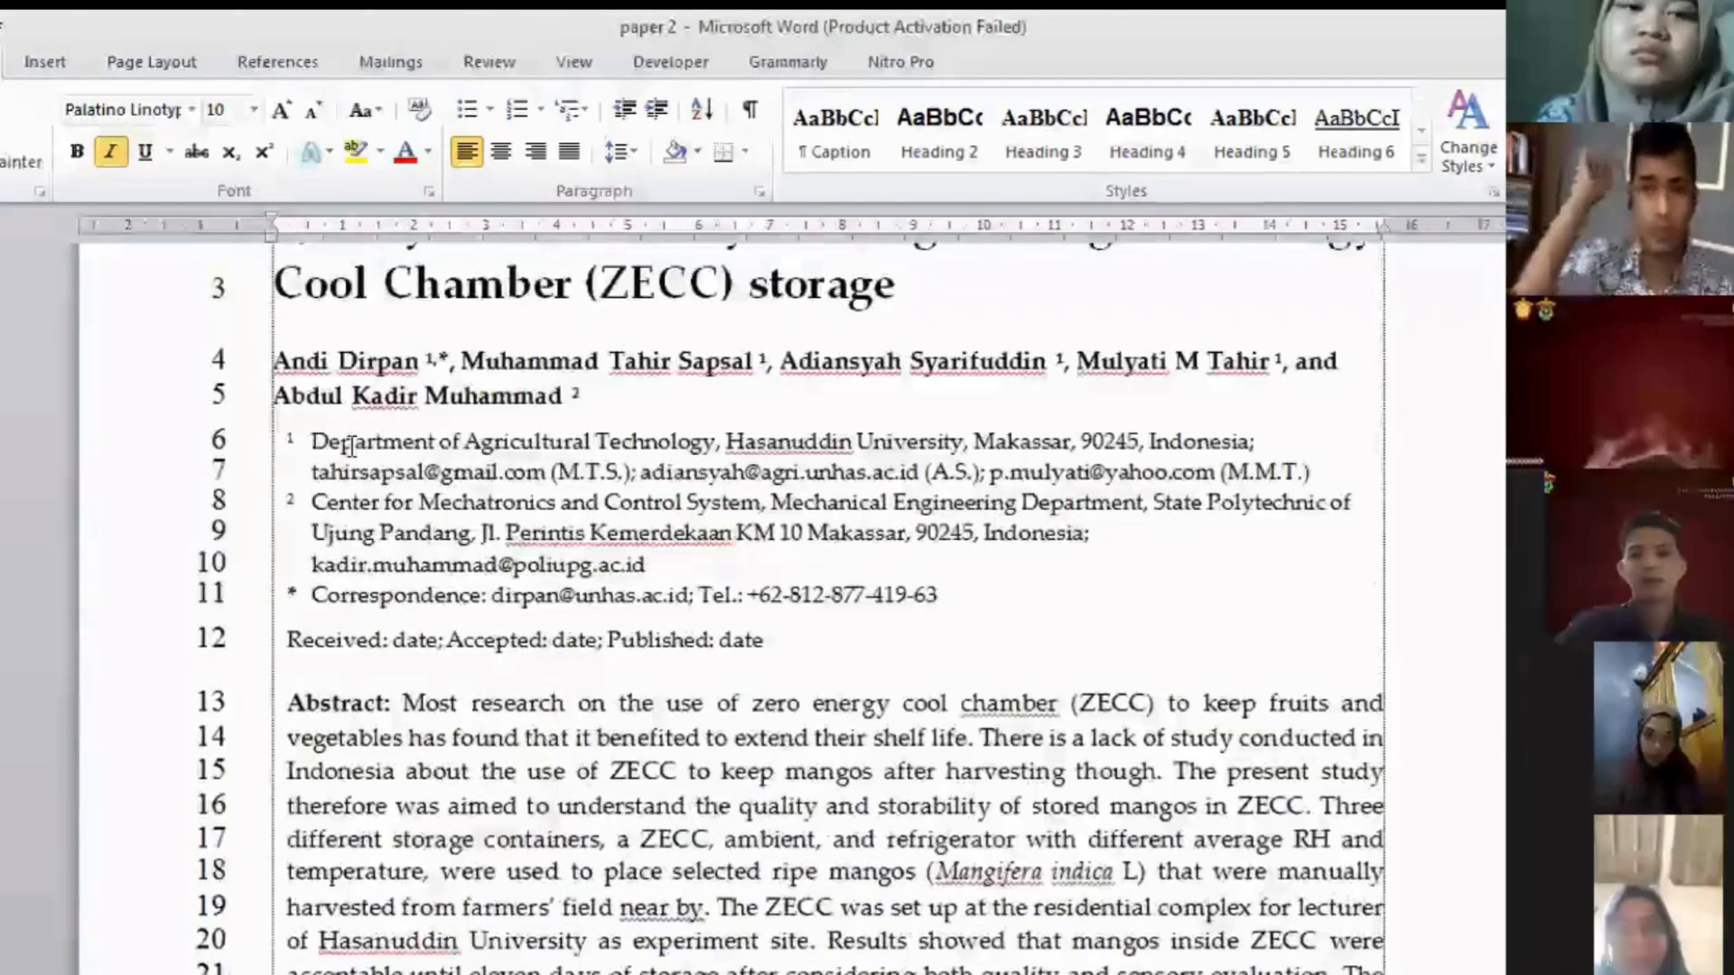
scroll(352, 445, "down", 4)
scroll(386, 391, "up", 2)
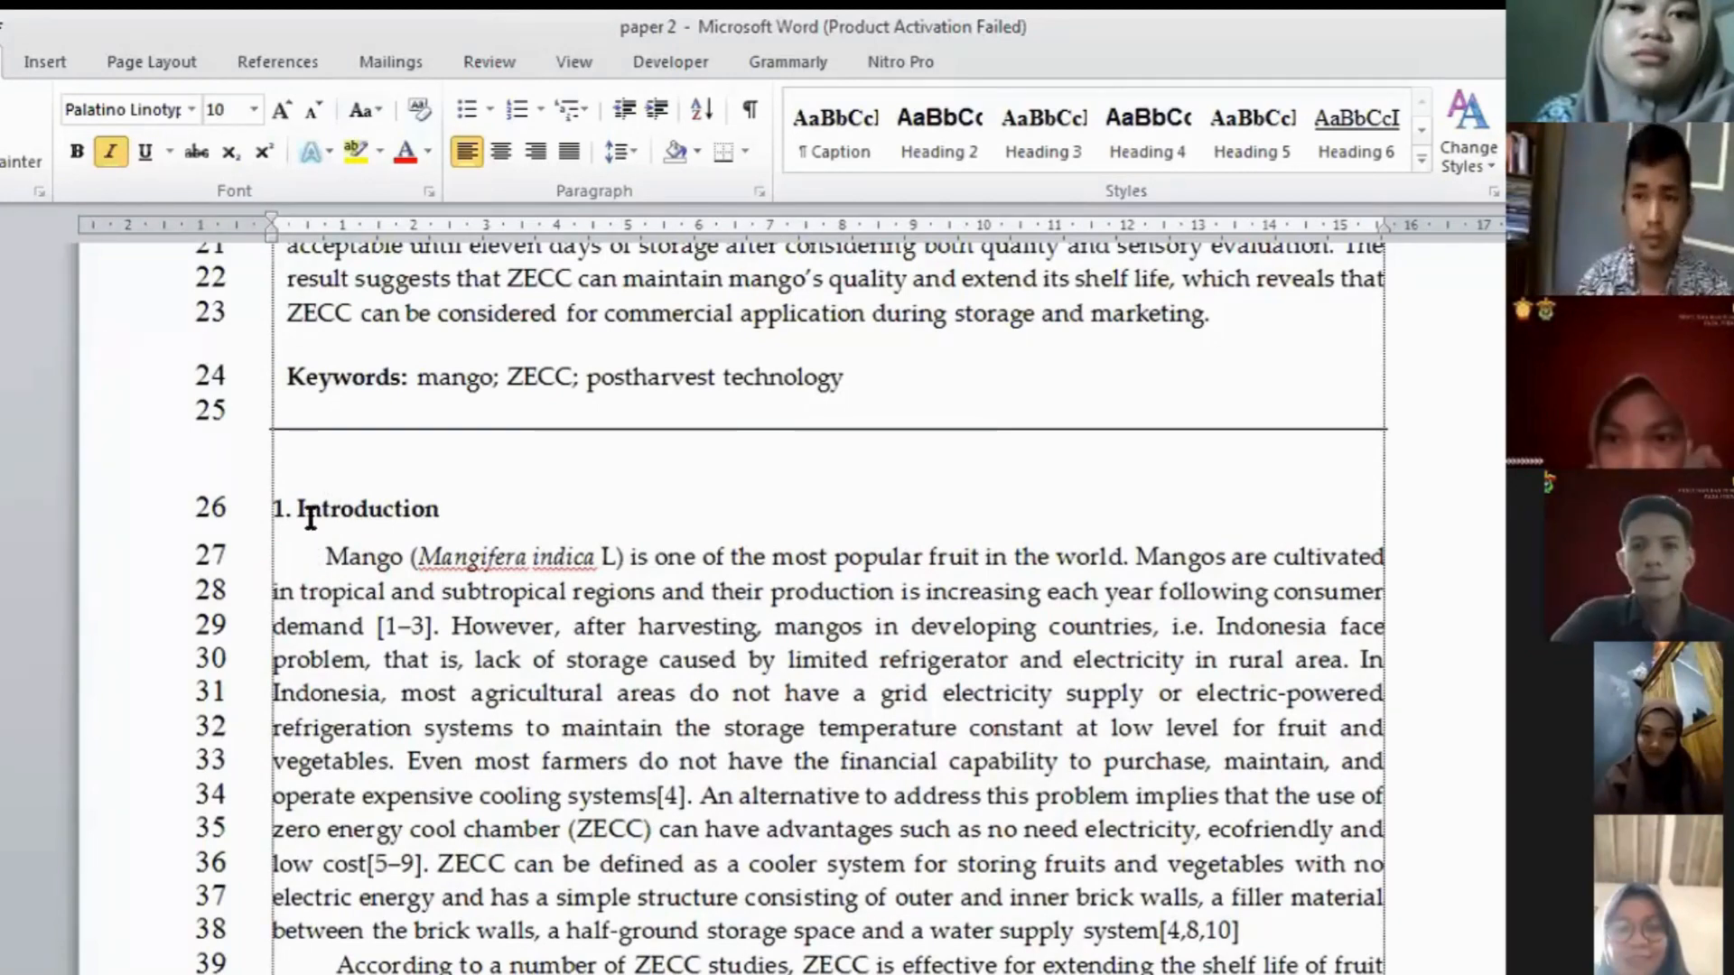
scroll(309, 538, "up", 7)
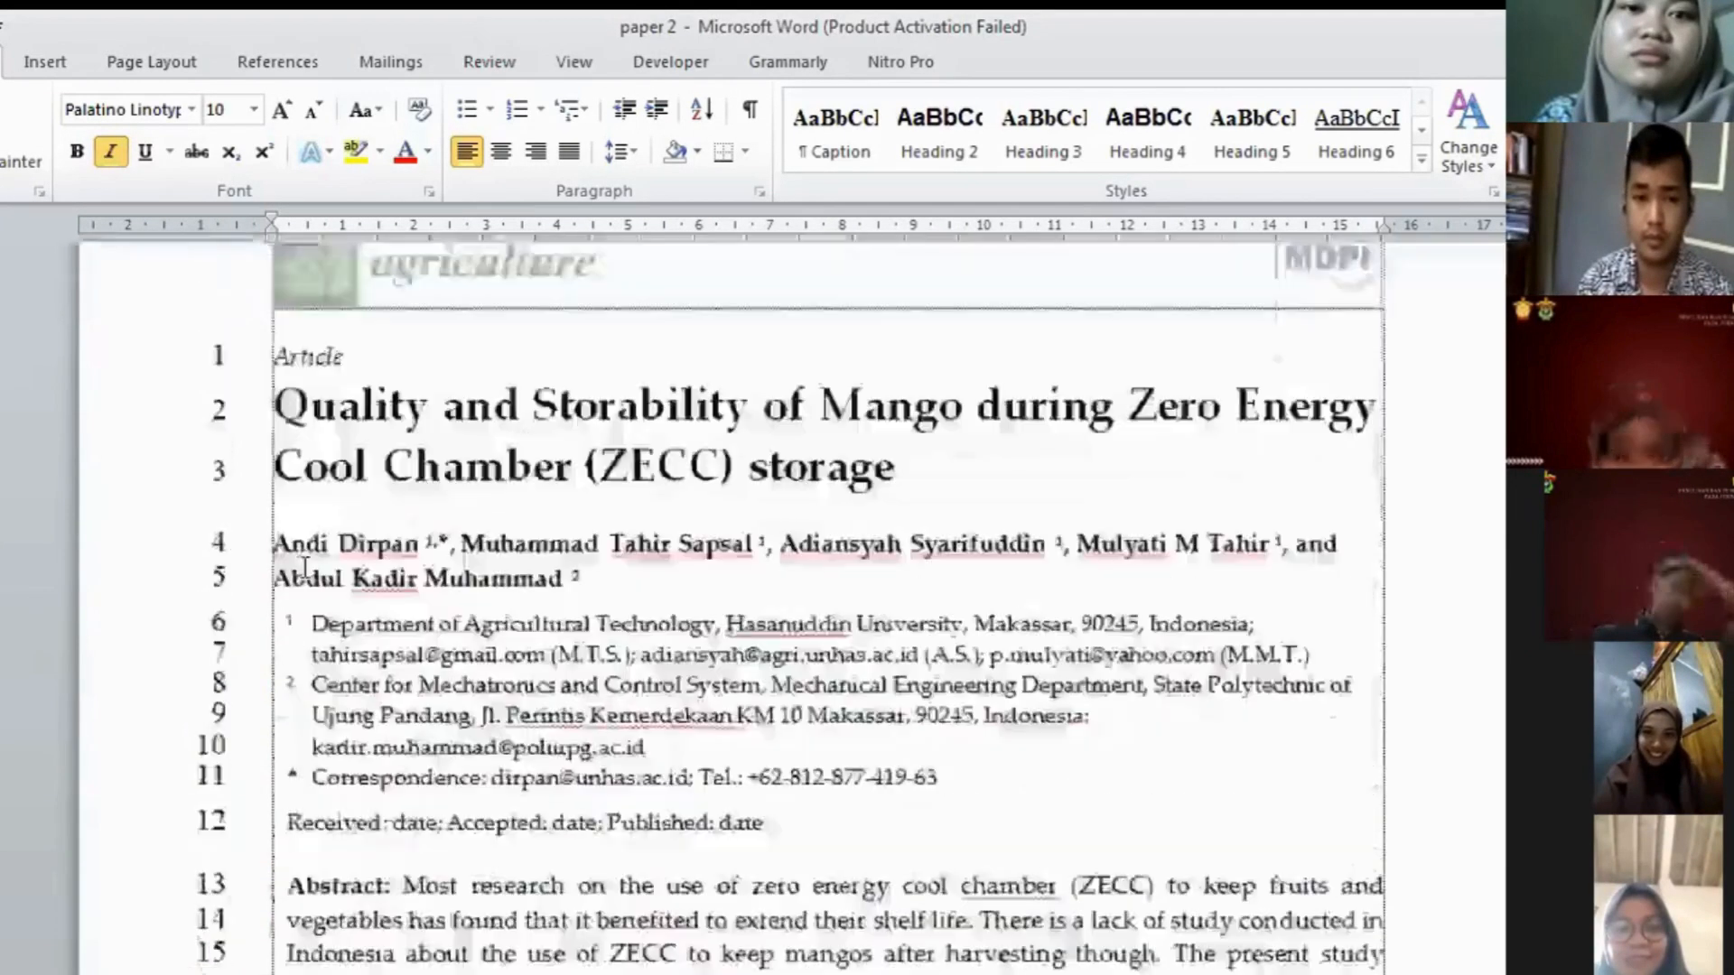
scroll(303, 623, "down", 15)
scroll(316, 637, "up", 14)
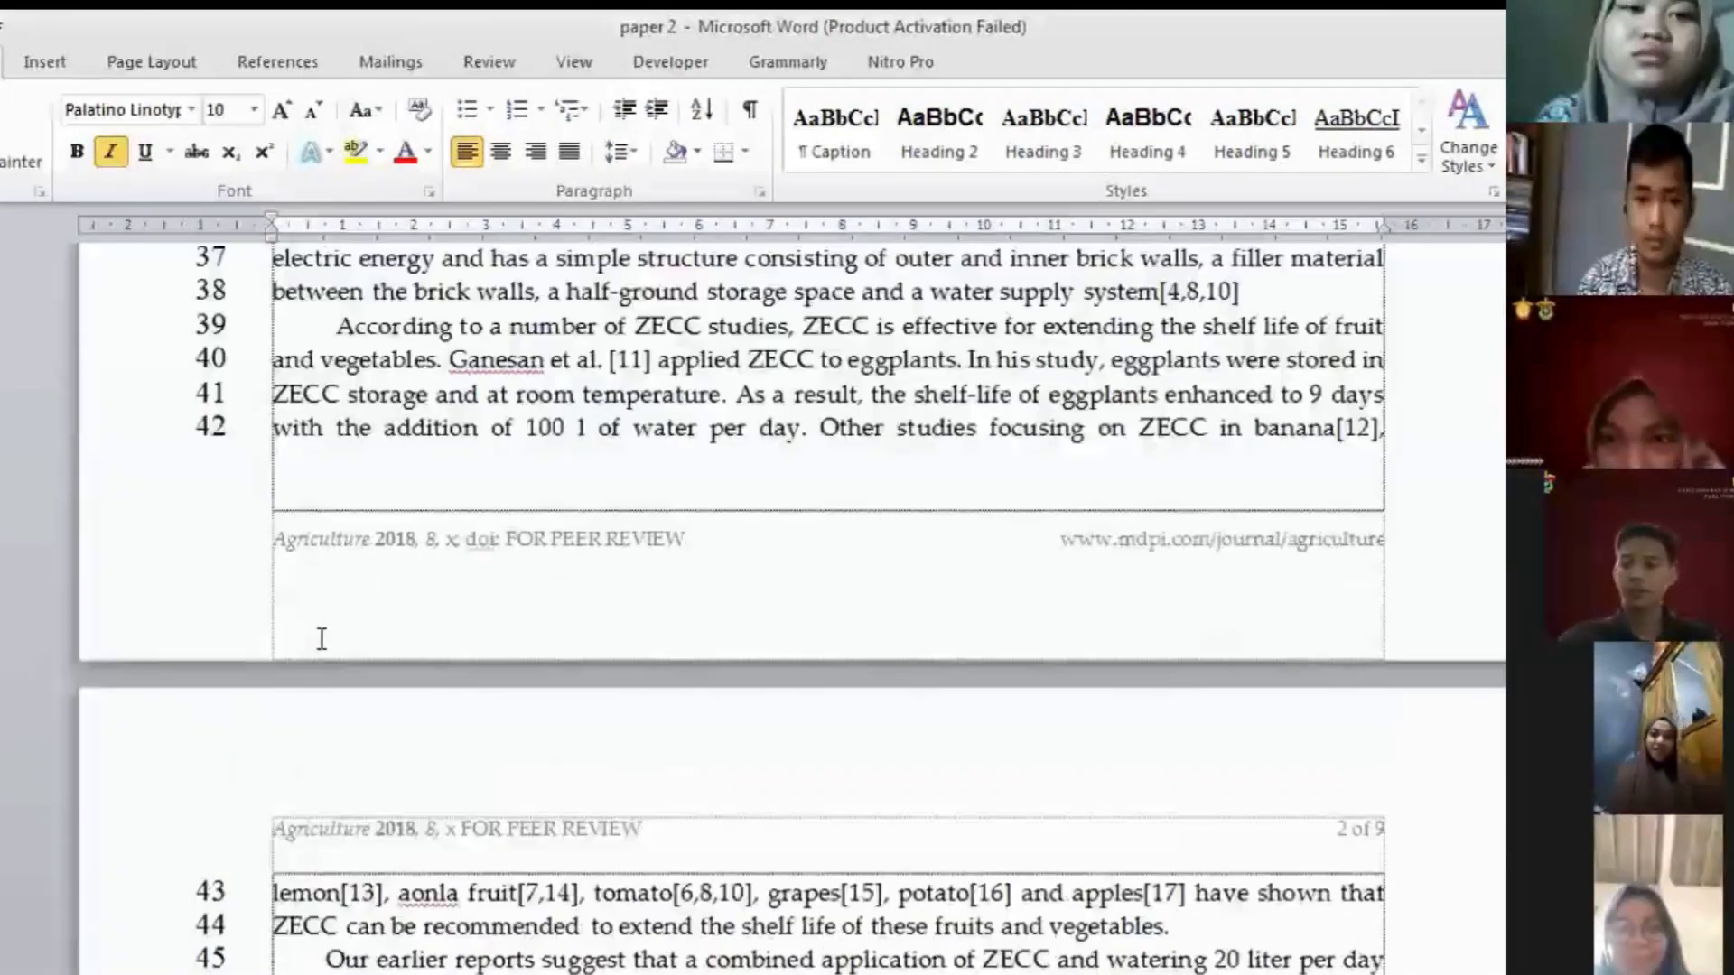
scroll(327, 676, "down", 5)
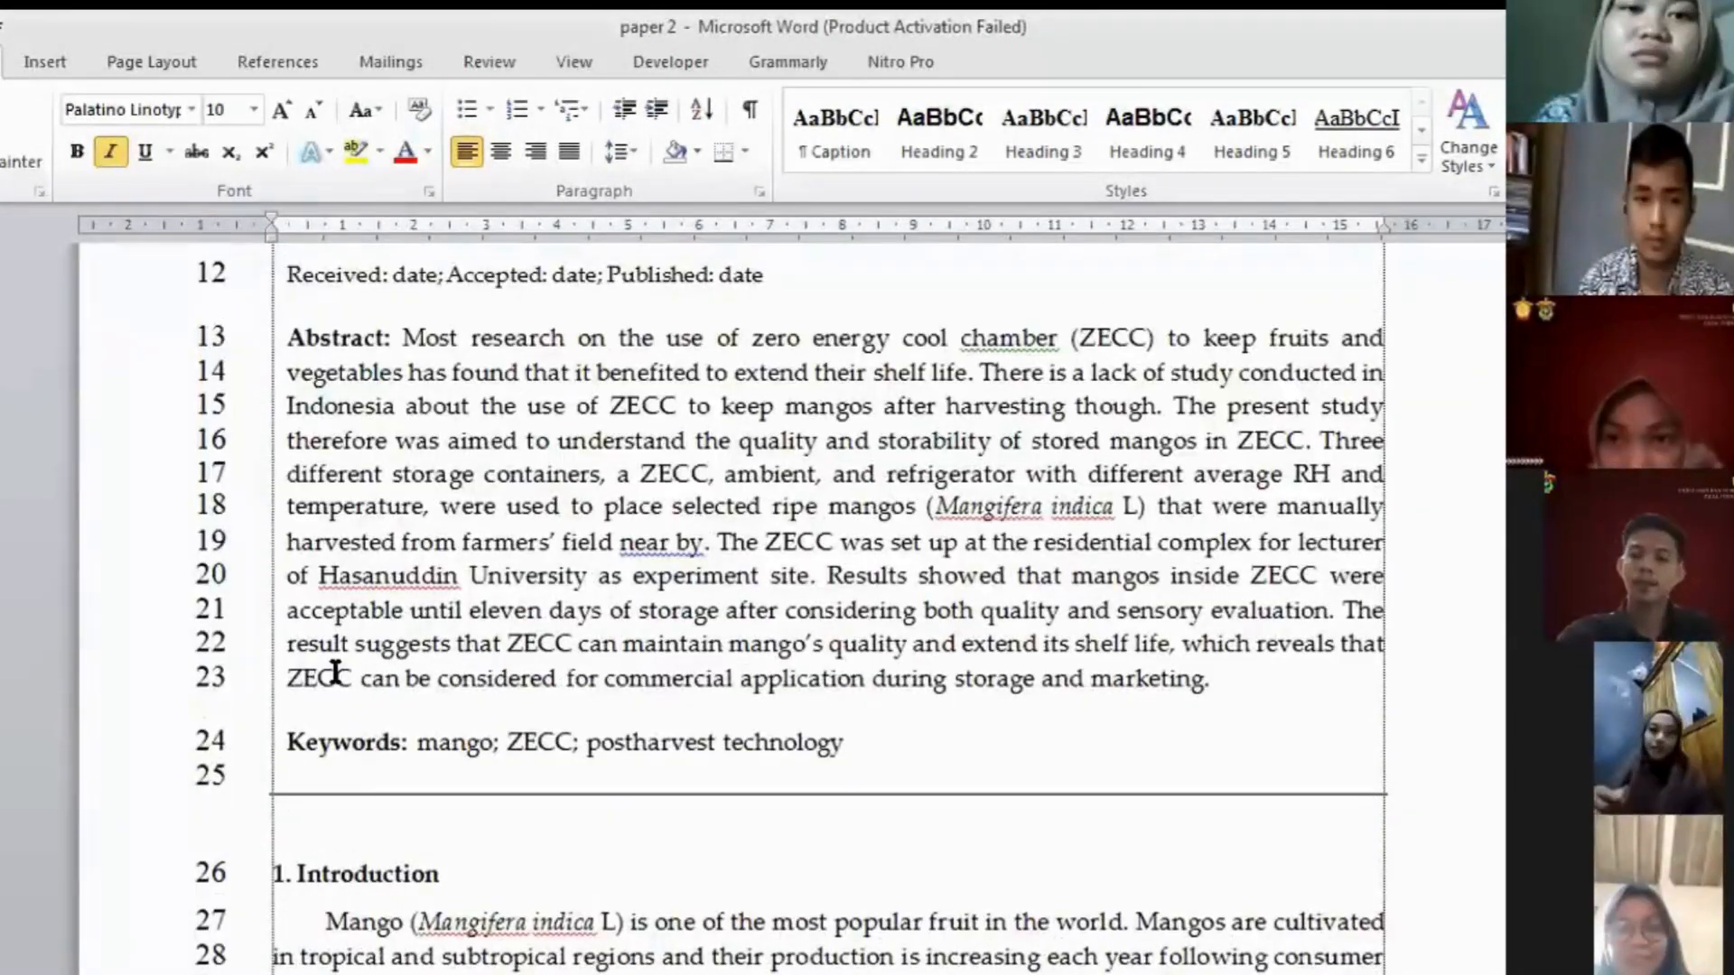
scroll(340, 662, "up", 6)
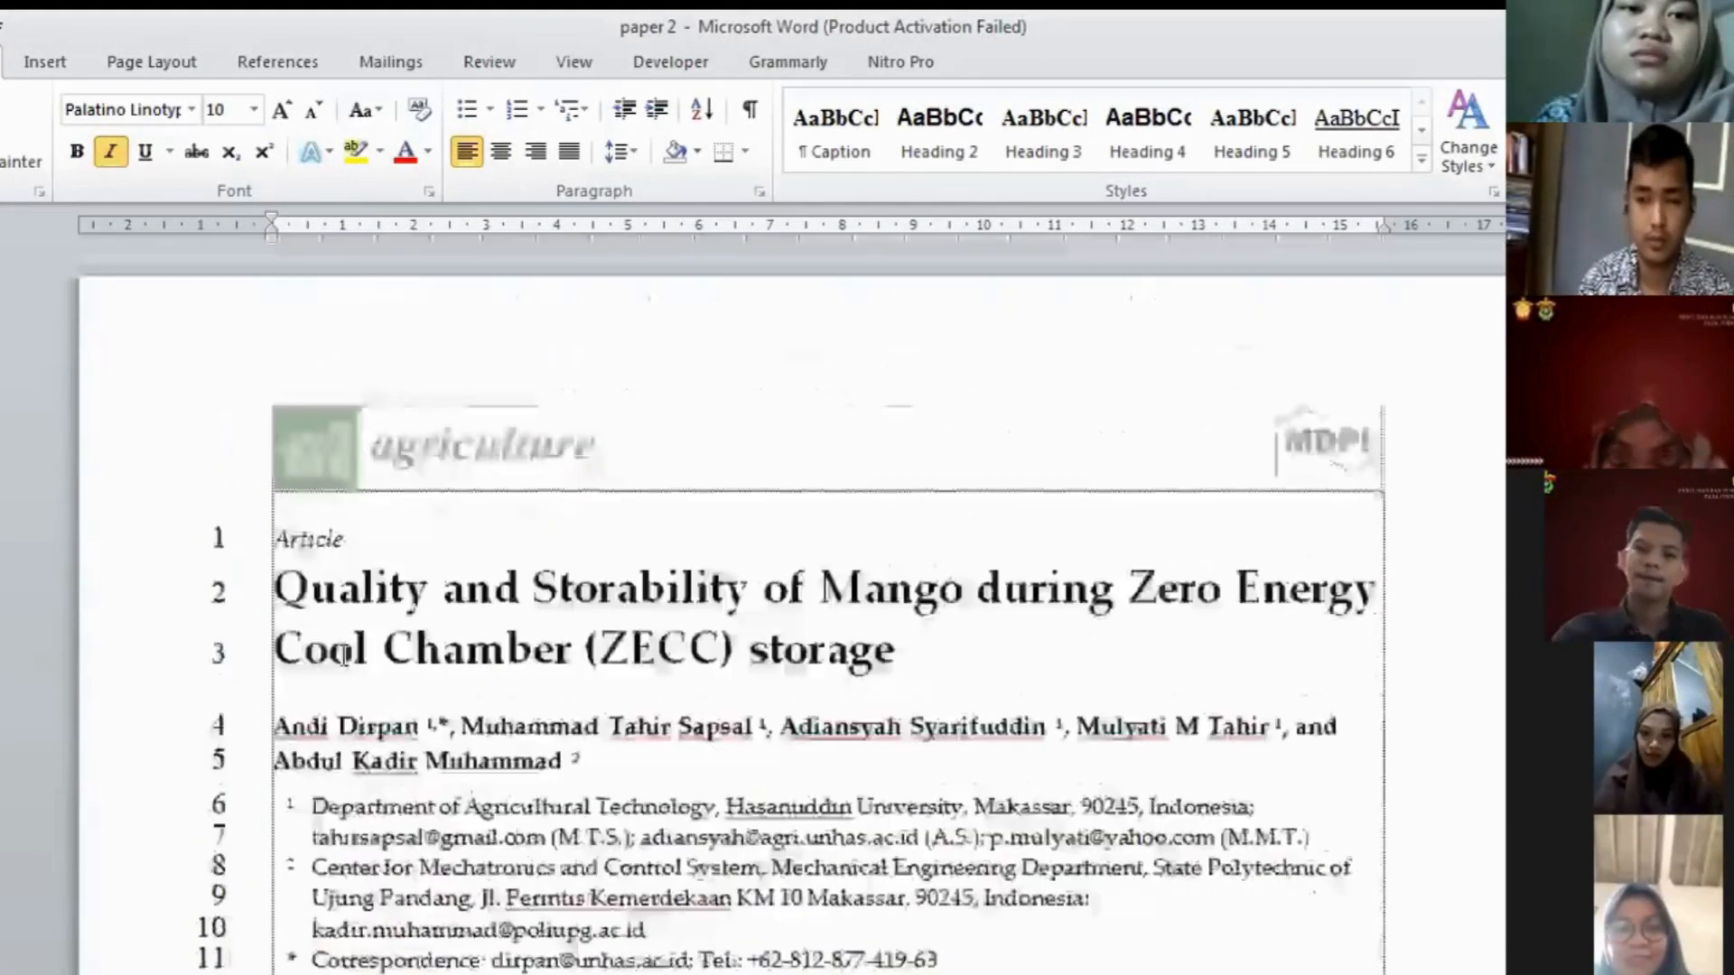
scroll(367, 612, "down", 9)
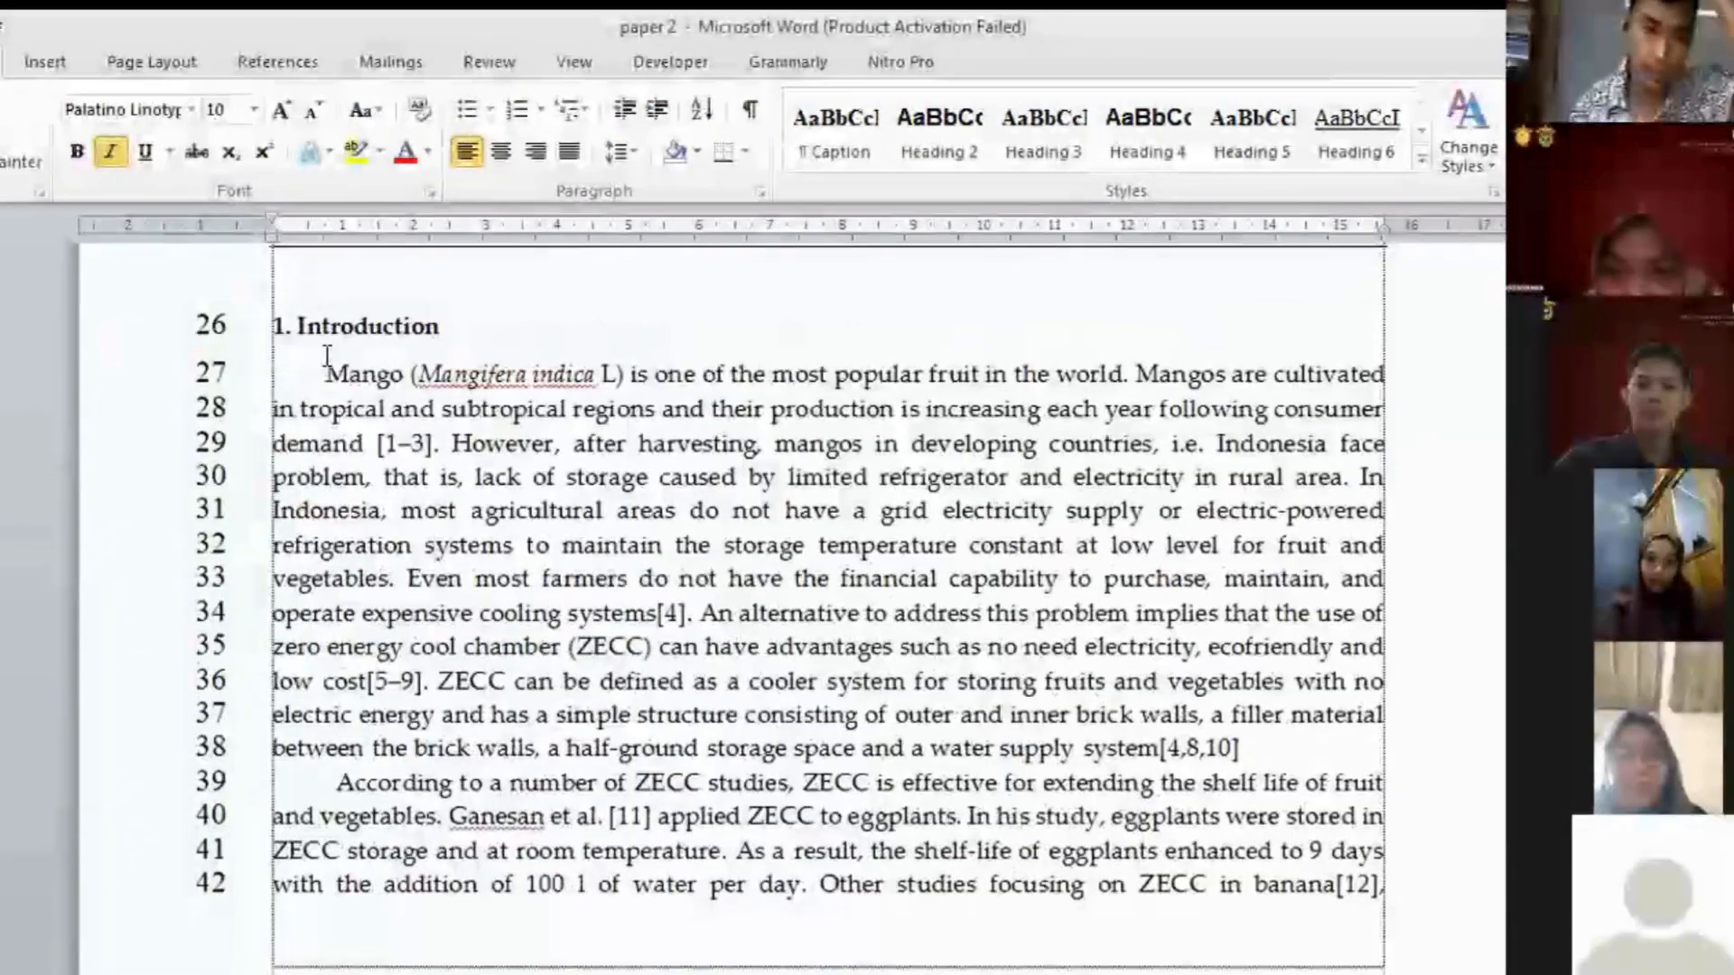
left_click_drag(326, 355, 722, 851)
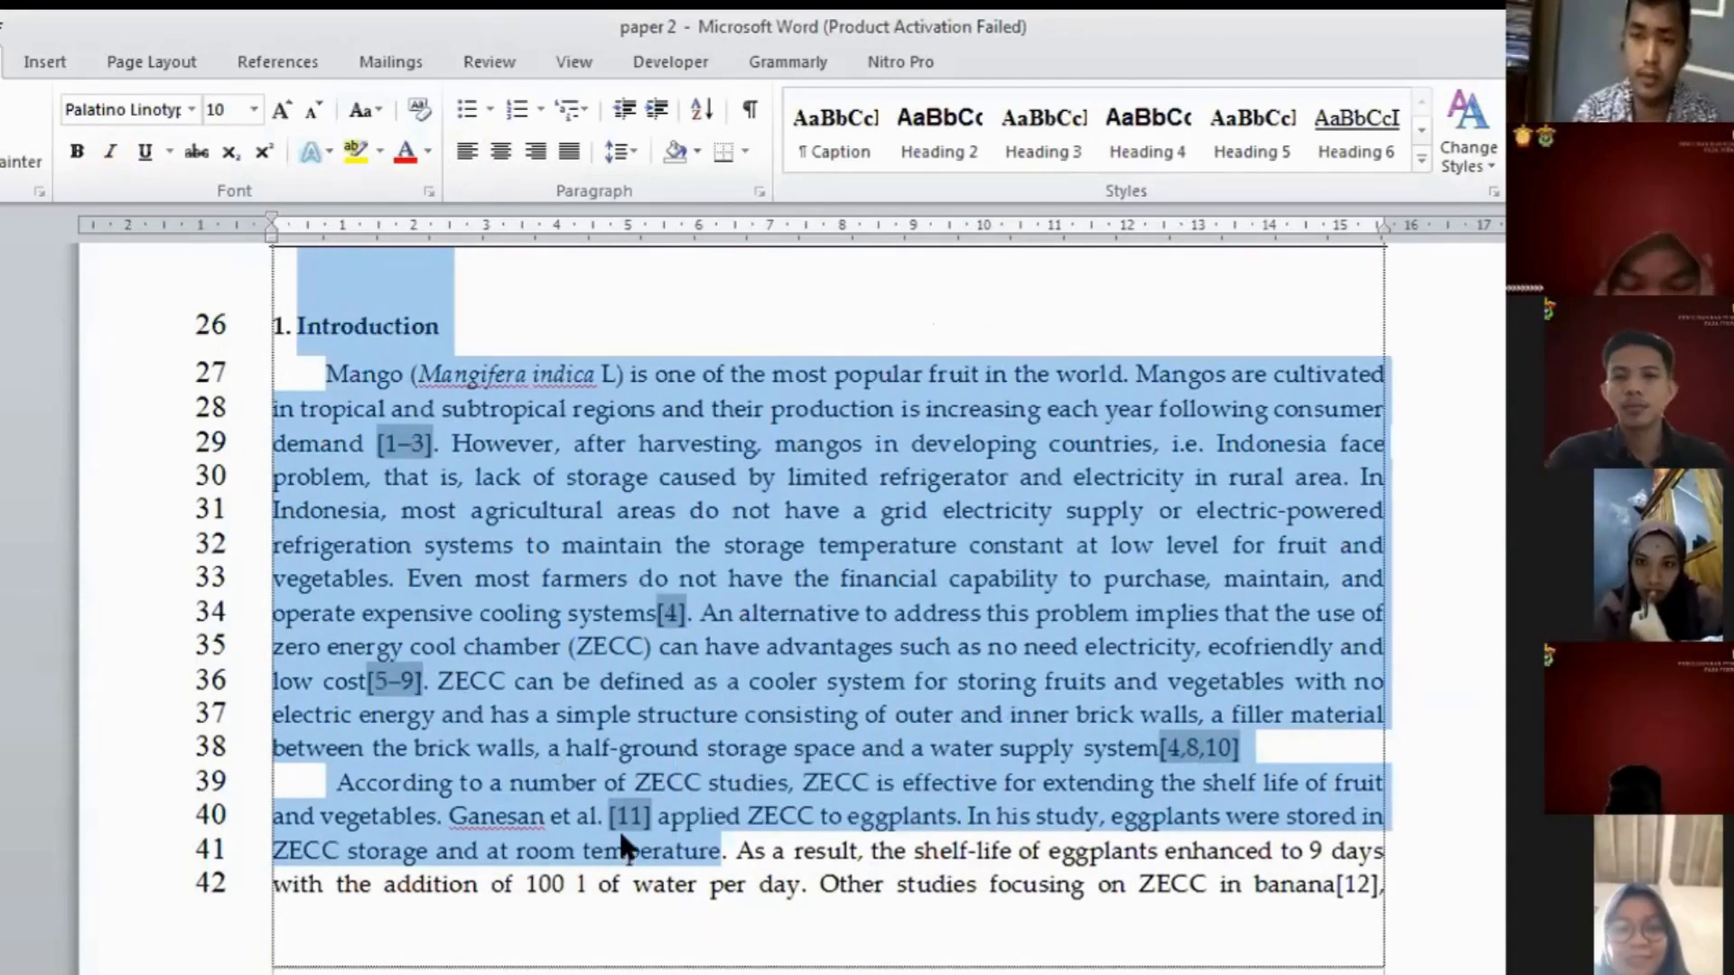
scroll(591, 766, "down", 4)
scroll(595, 766, "up", 4)
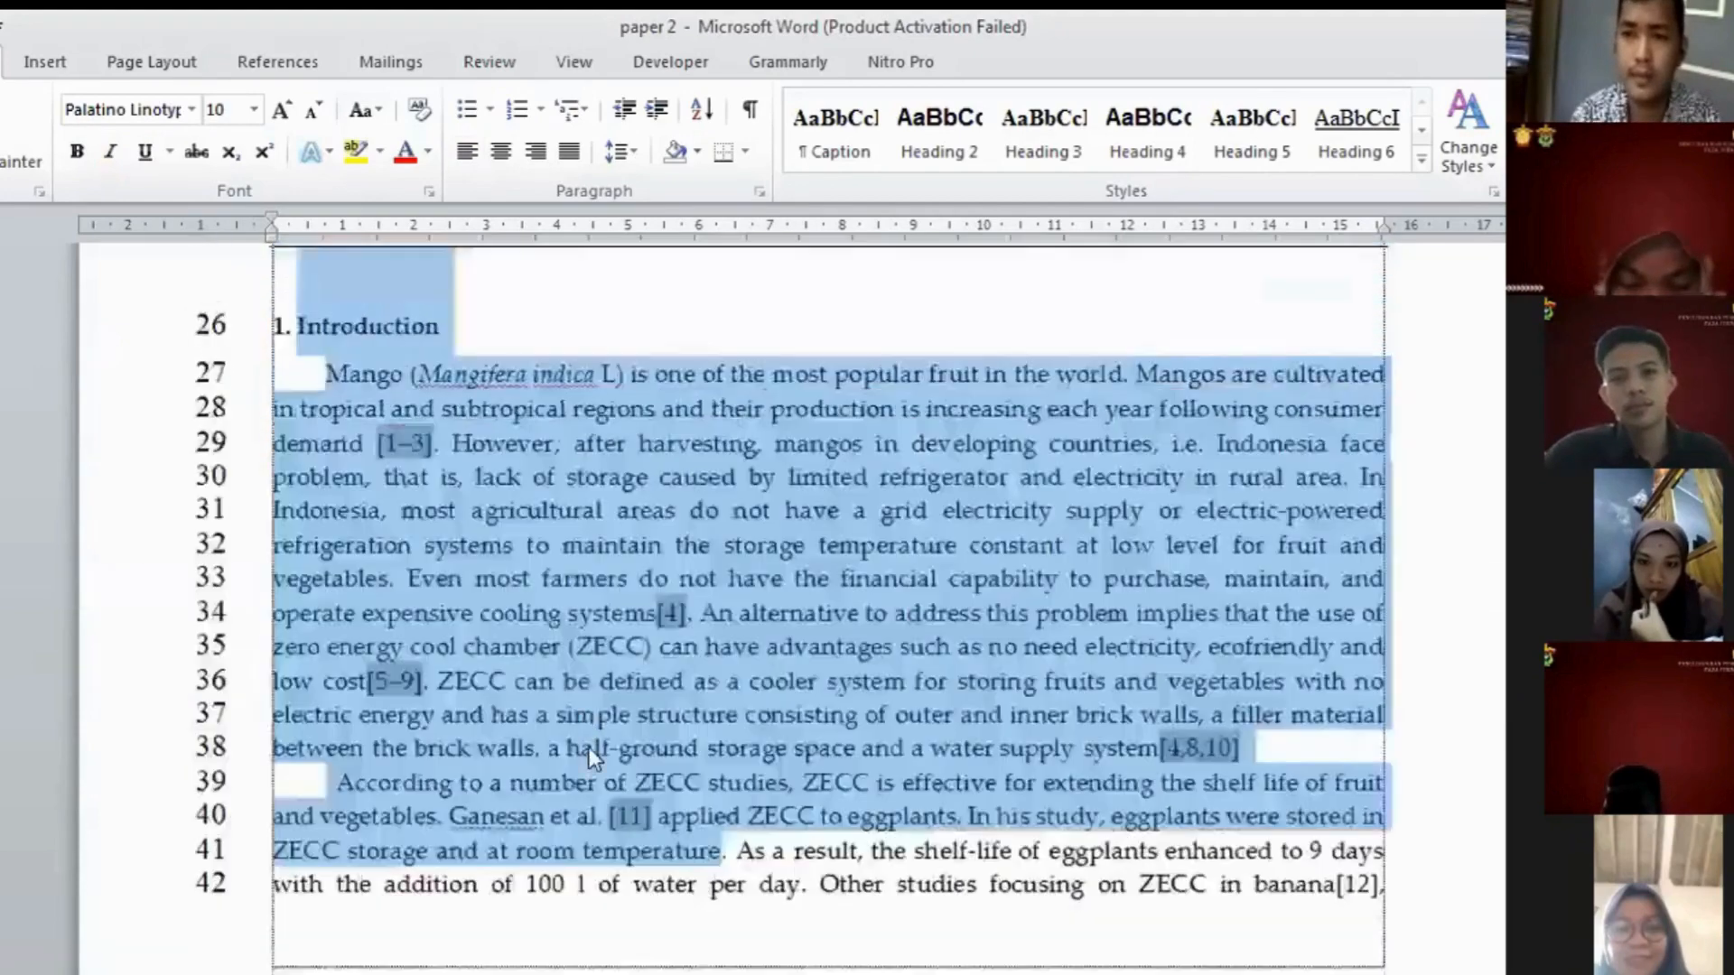
left_click(522, 582)
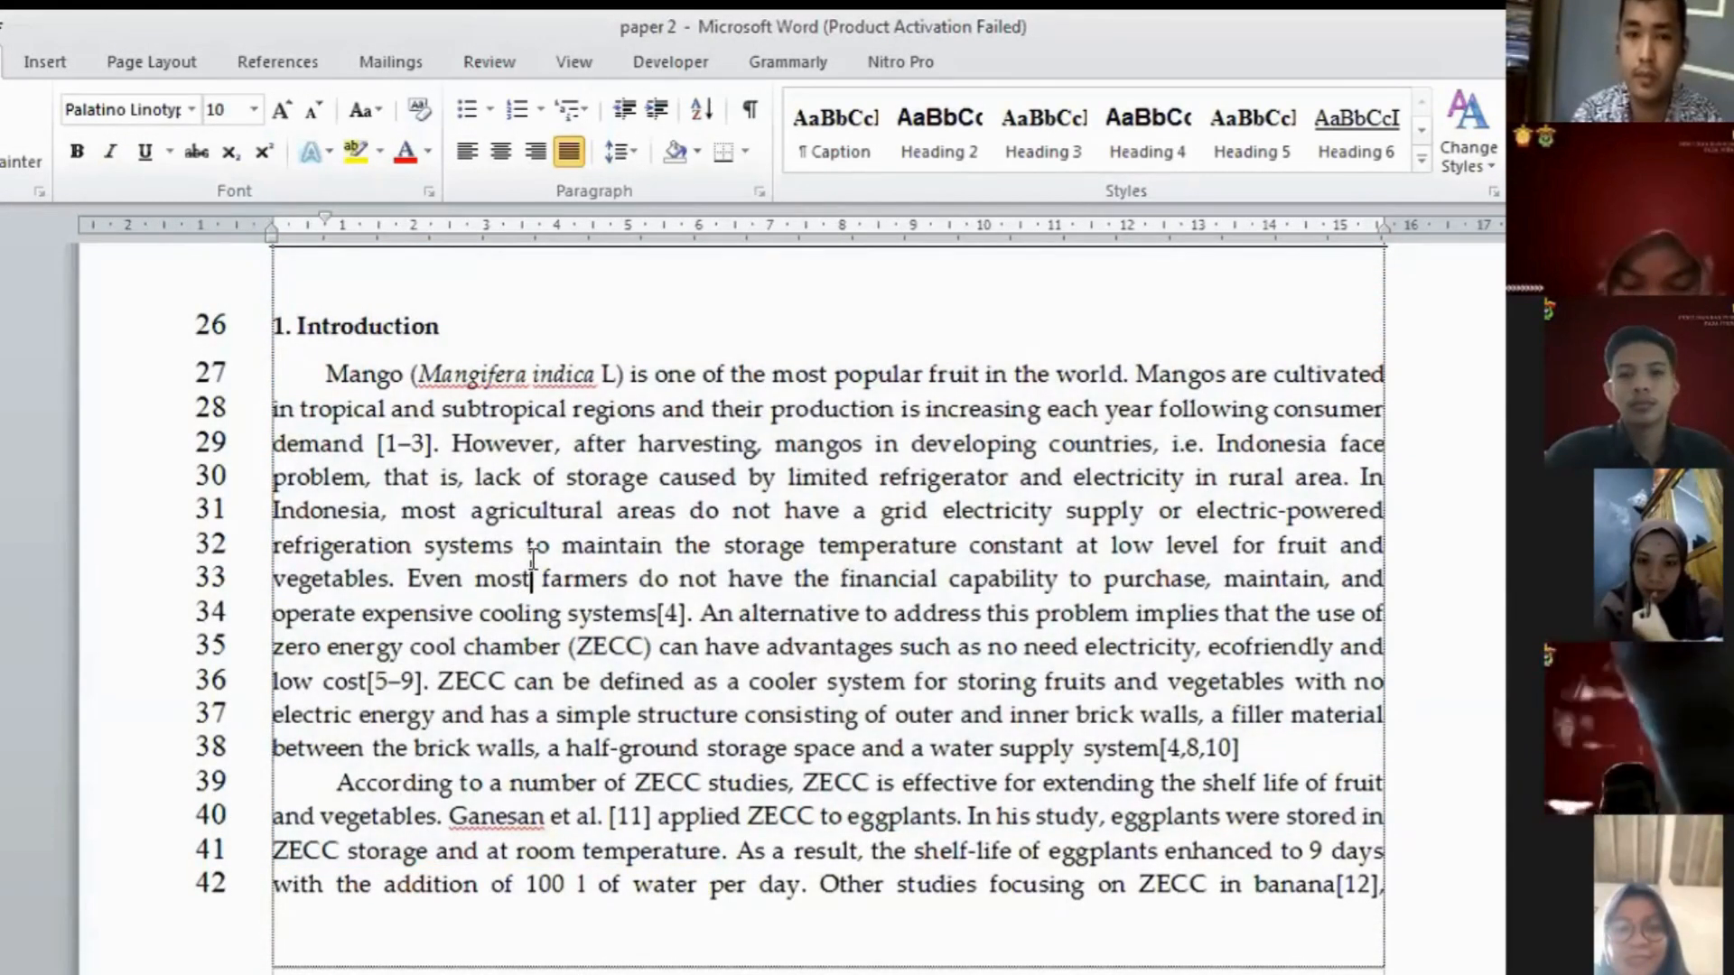
- Copy the manuscript text from the Introduction heading through the "2.1. Structure of the ZECC" heading
scroll(539, 569, "up", 5)
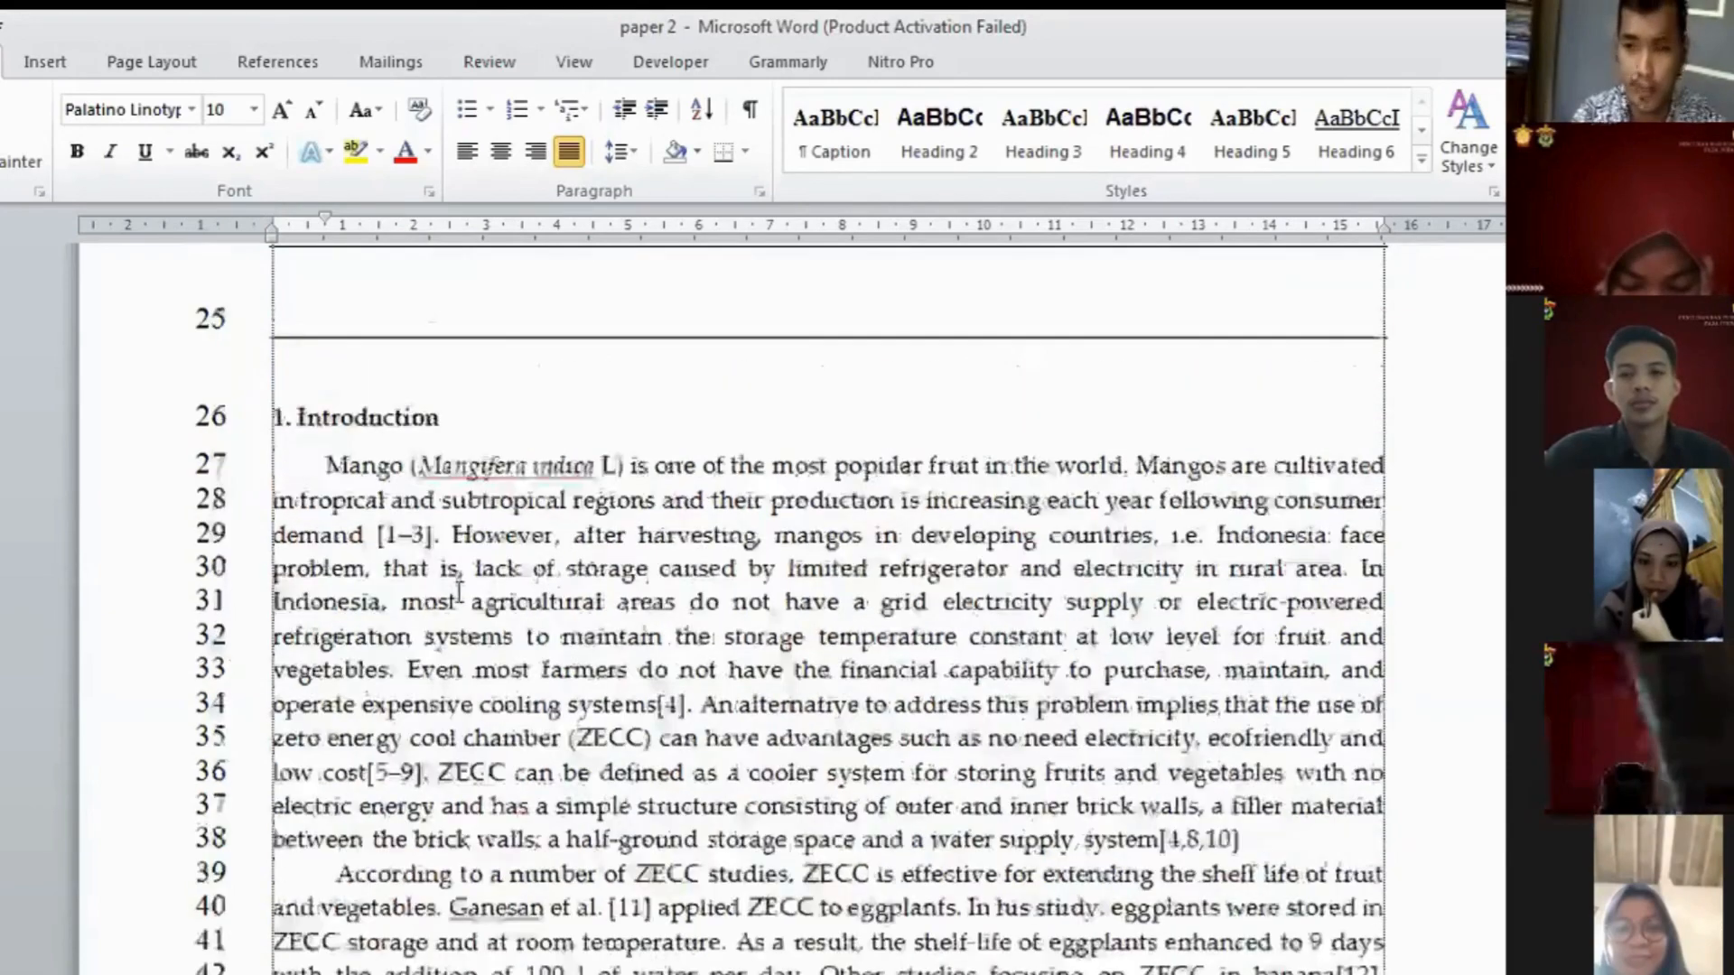
left_click_drag(273, 691, 1344, 583)
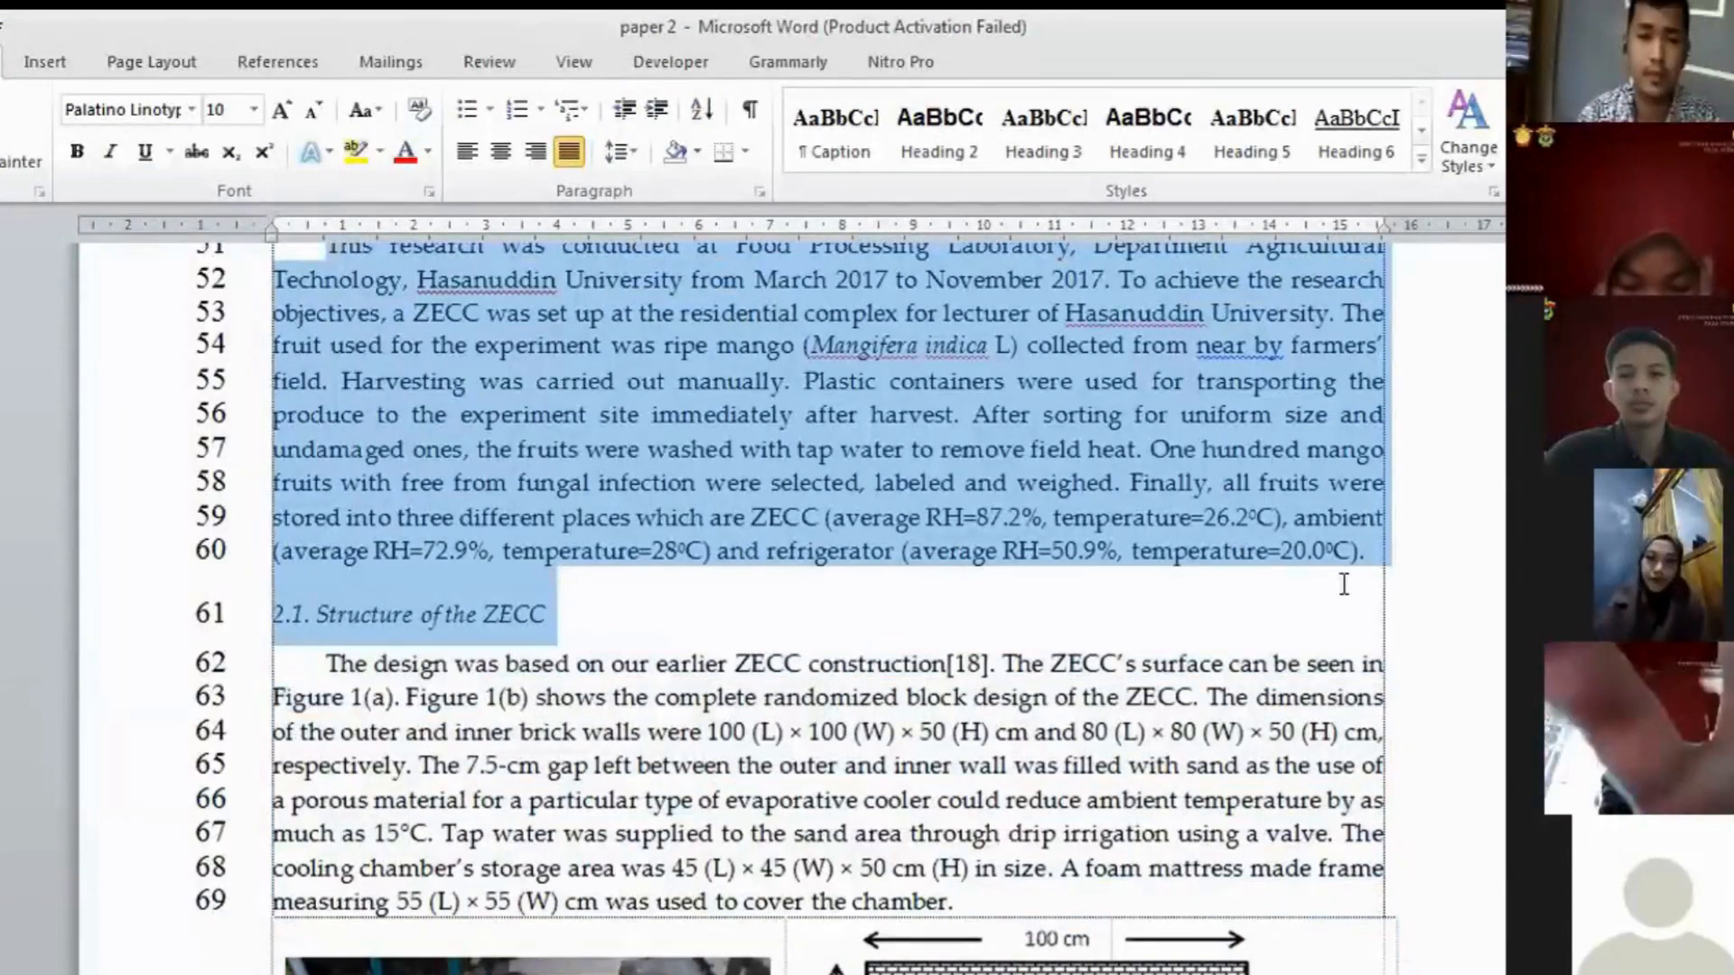
right_click(1035, 387)
left_click(1075, 428)
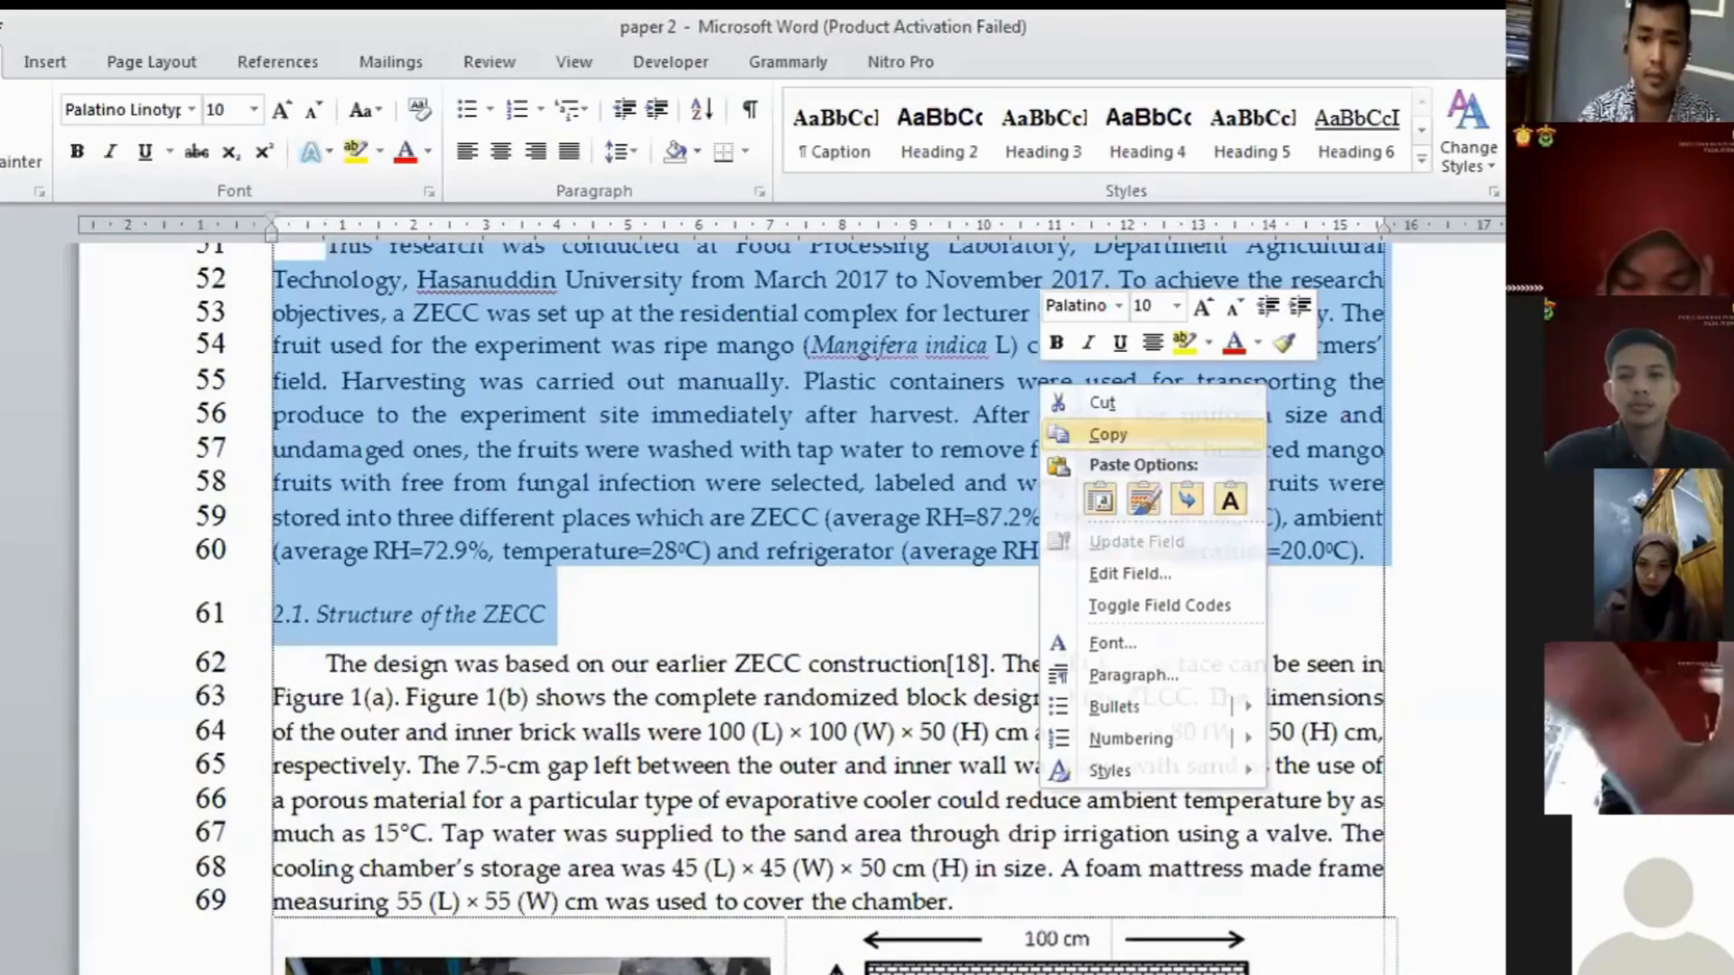
- Create a new blank document
left_click(1, 62)
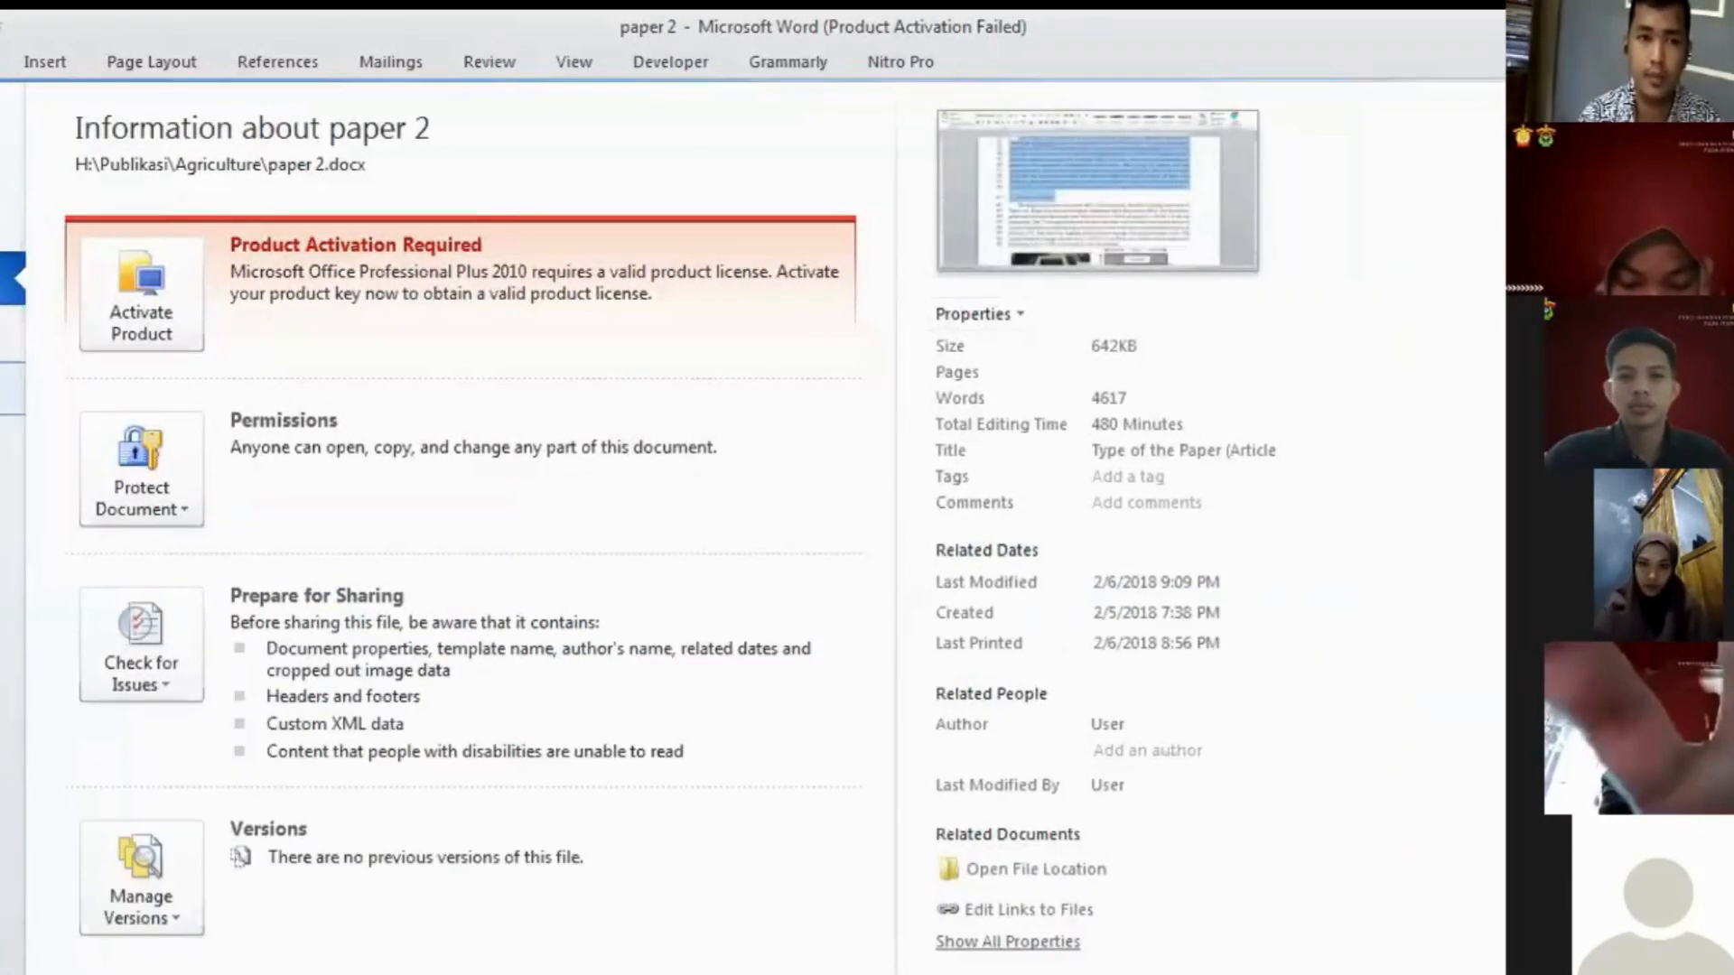
left_click(9, 389)
double_click(132, 288)
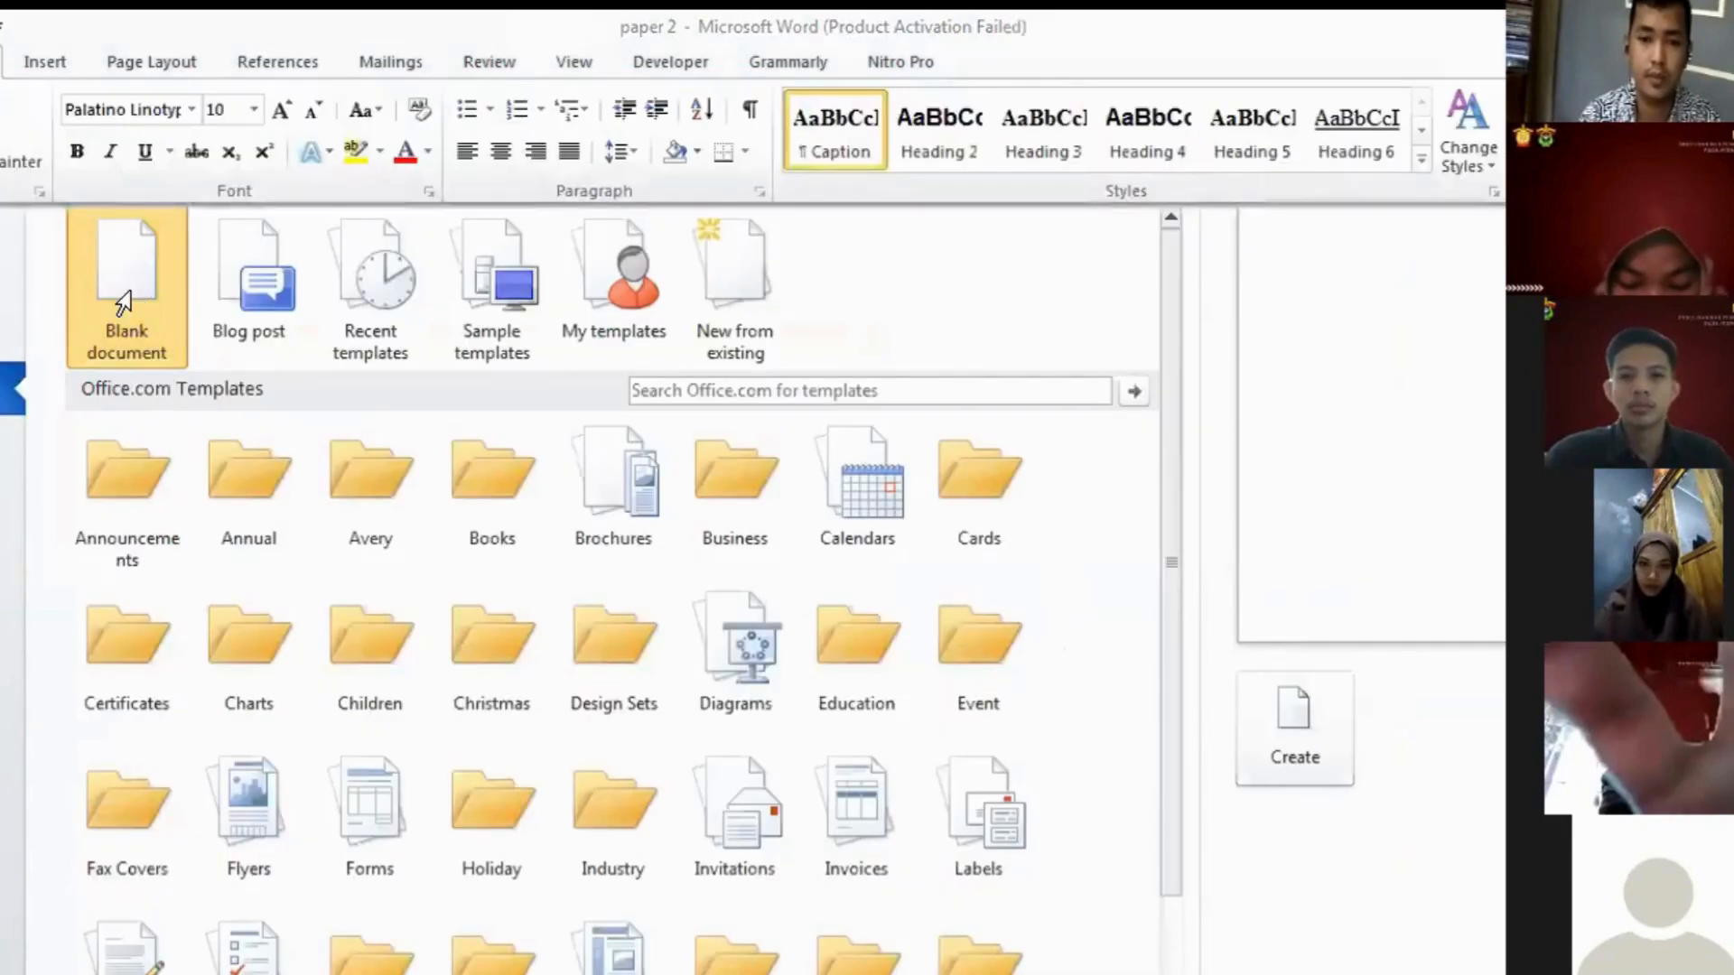
- Enter the heading "Introduction" in the new document and paste the copied manuscript text below it
type("Int")
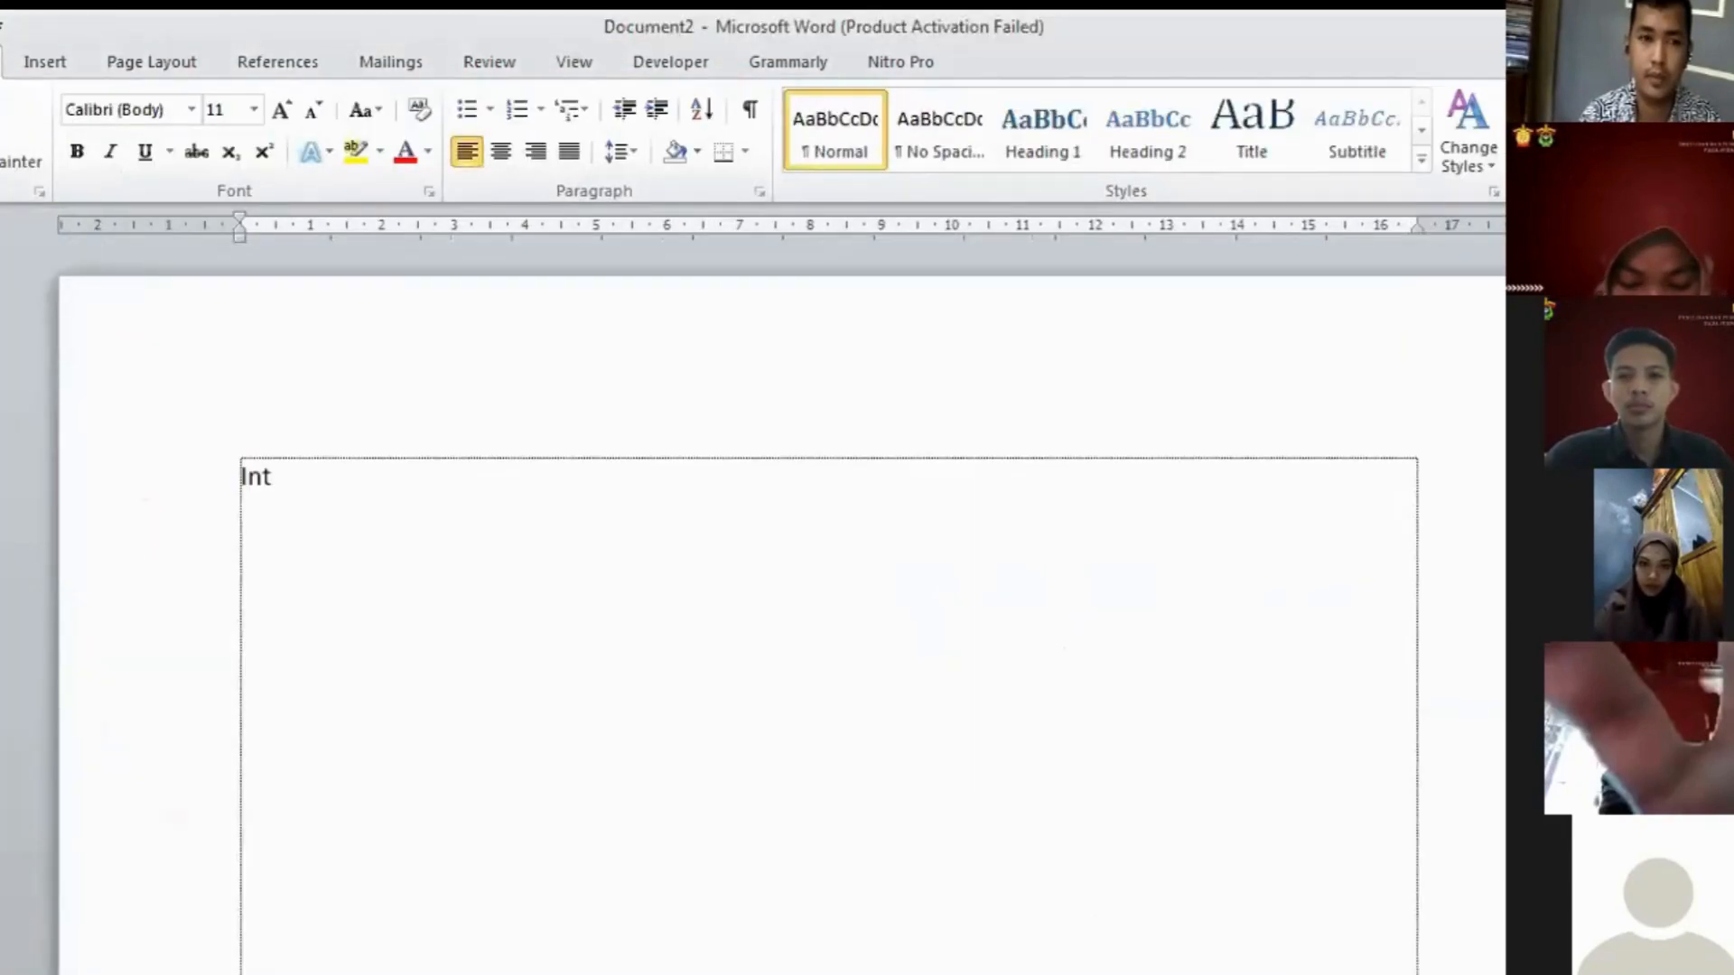
type("roduc")
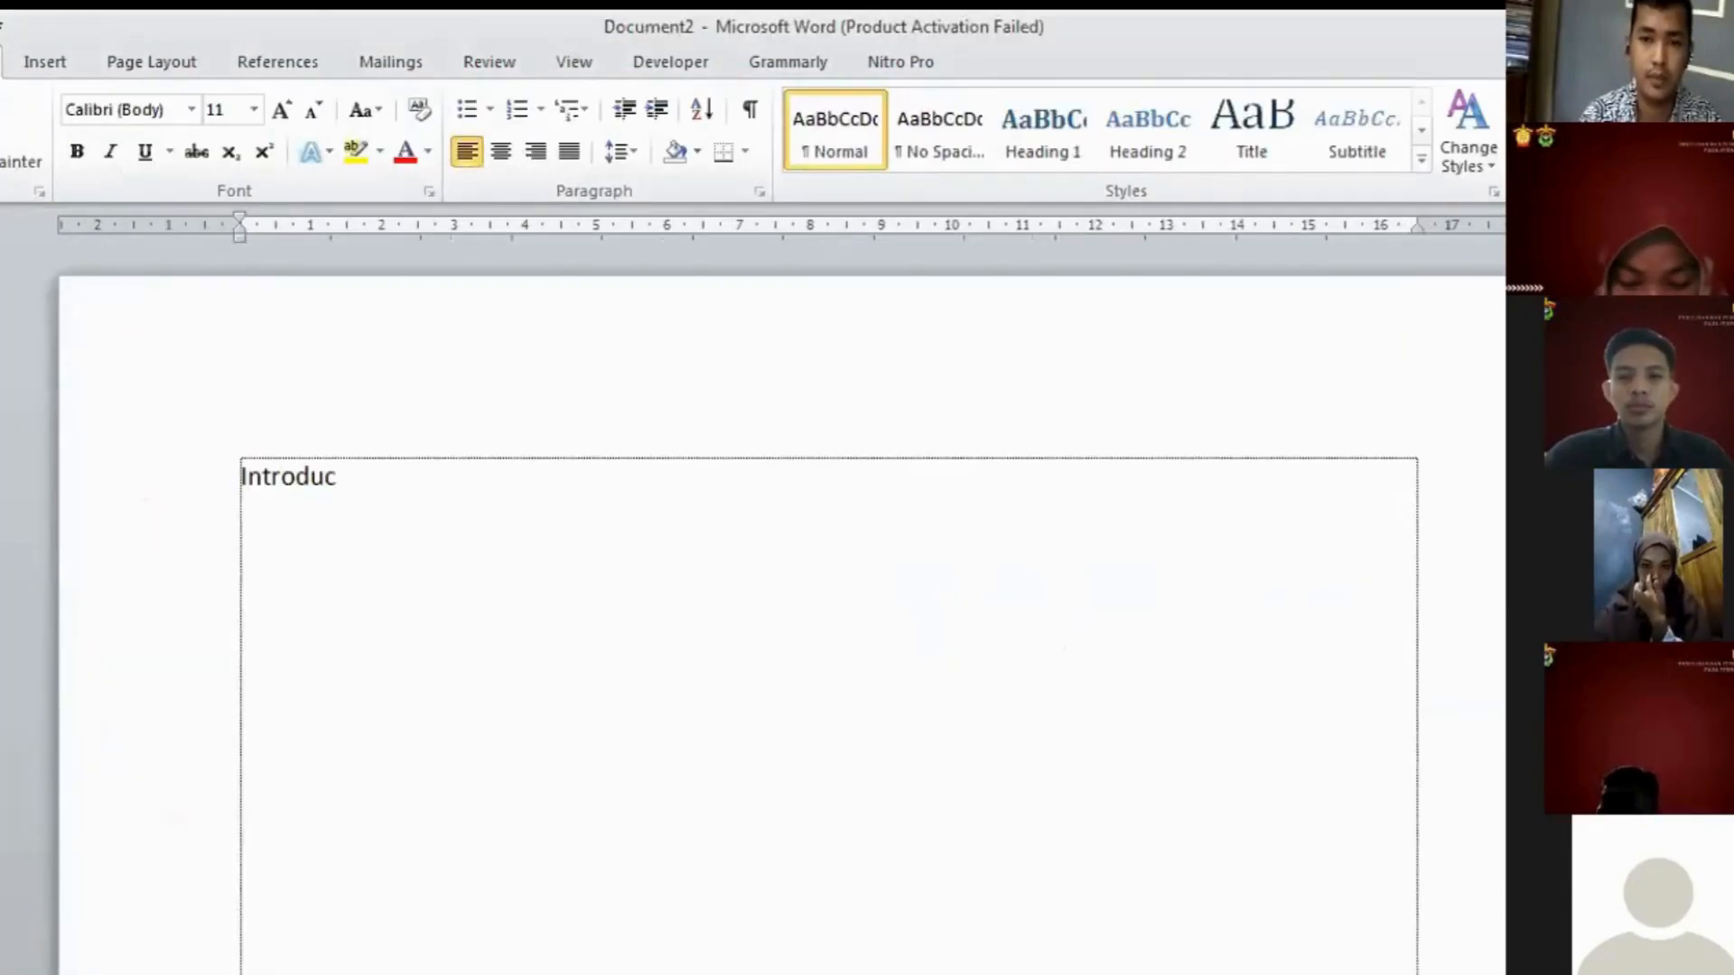
type("tio")
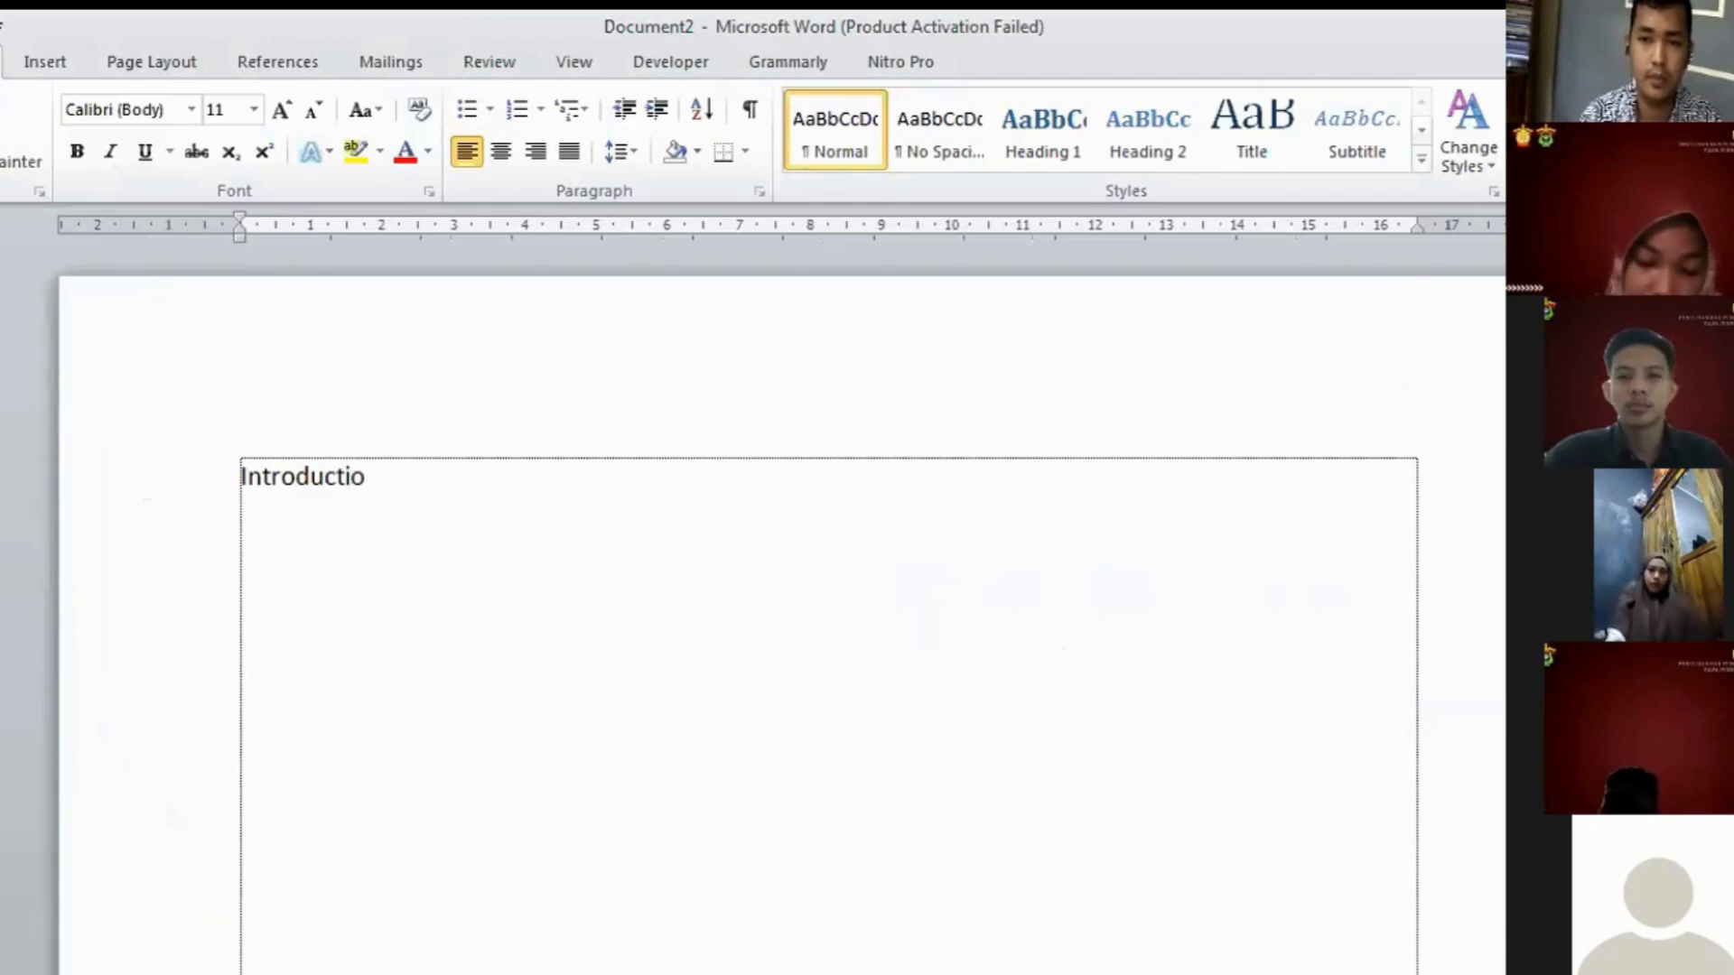
type("n")
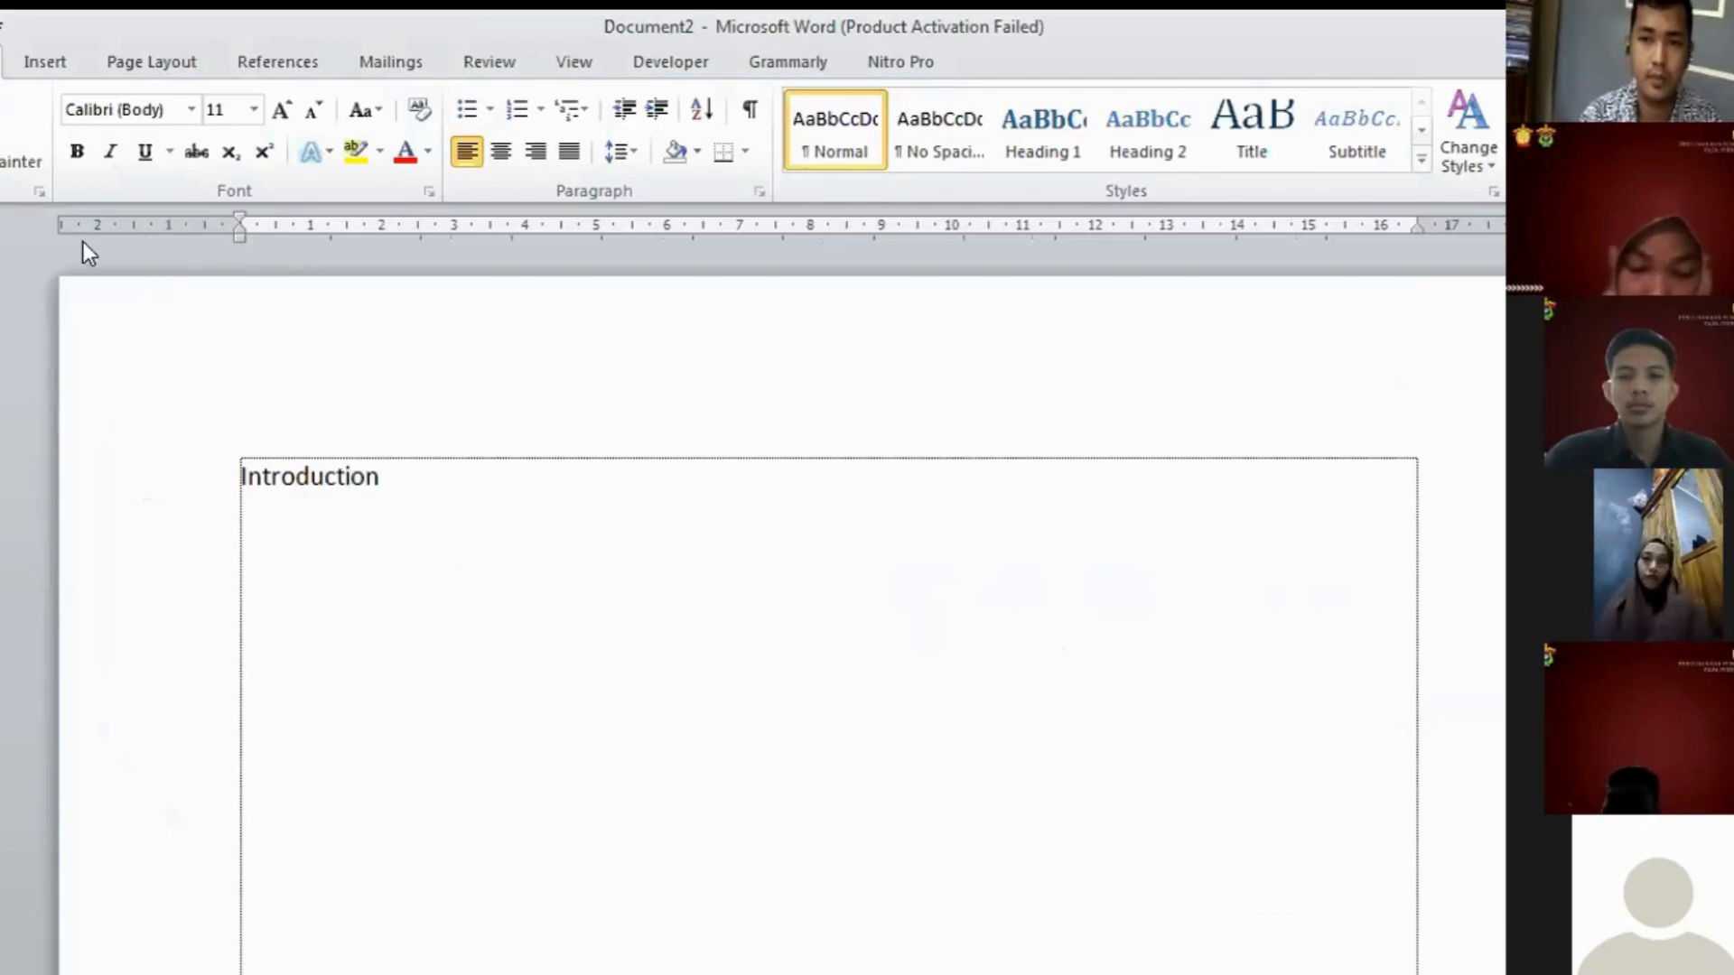
key("ctrl+v")
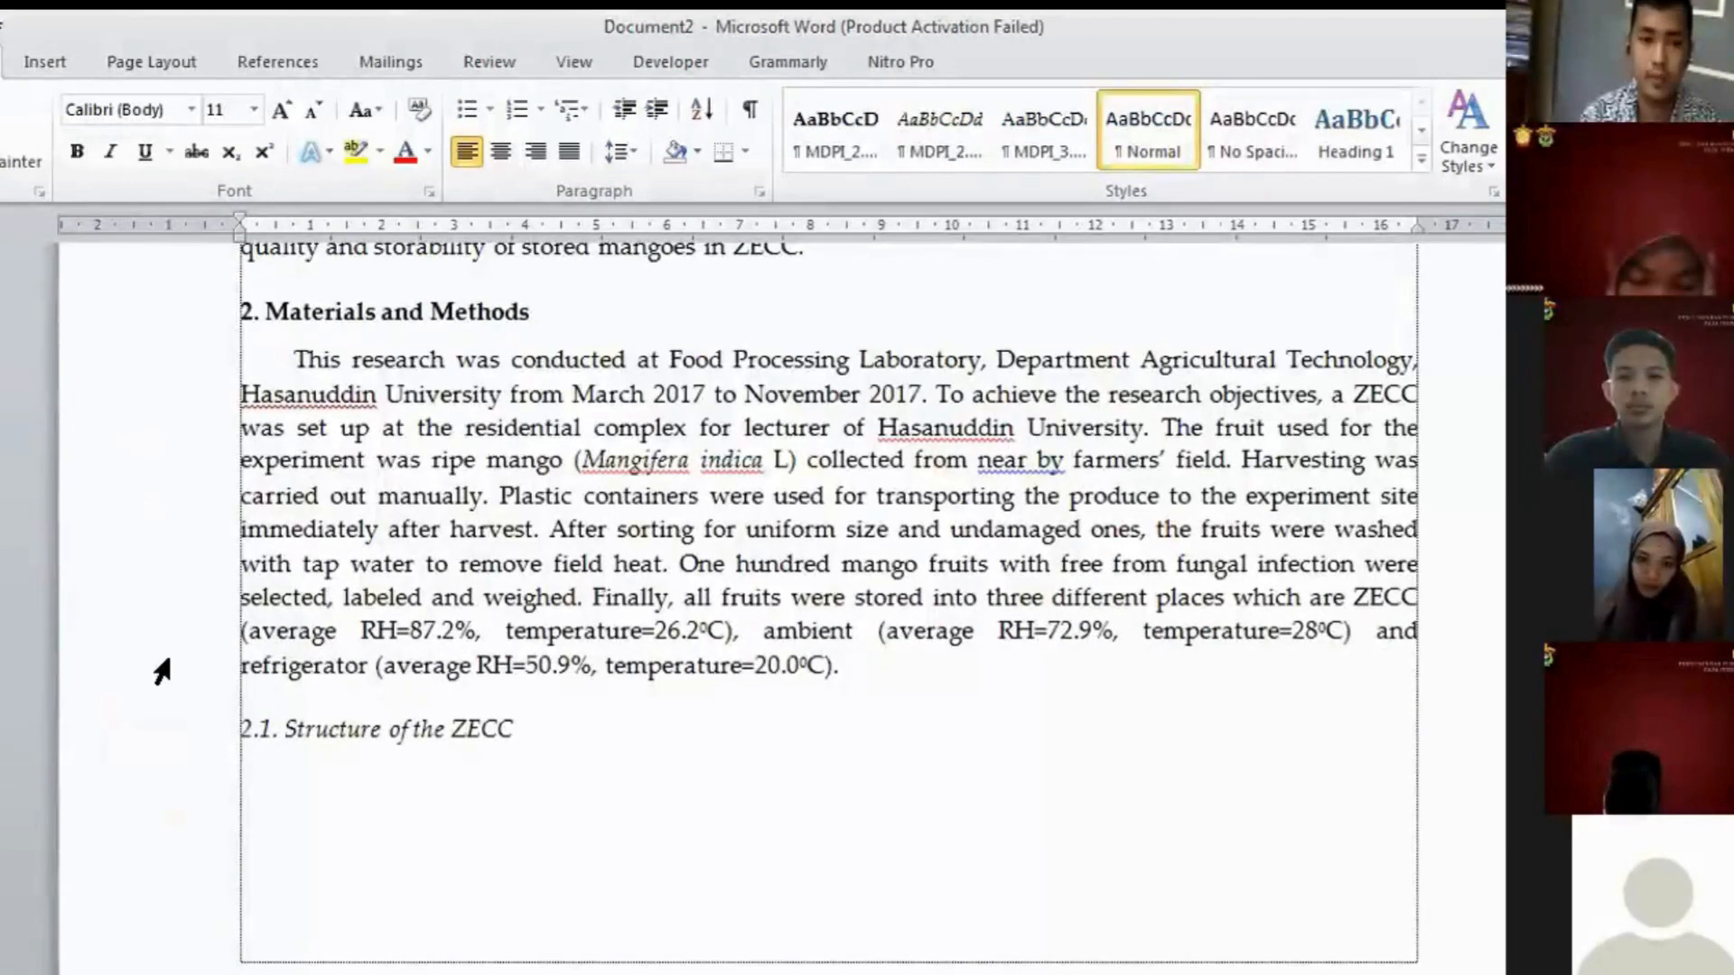
- Add a "References" heading on a new page after the pasted text, followed by an empty line
scroll(161, 670, "down", 5)
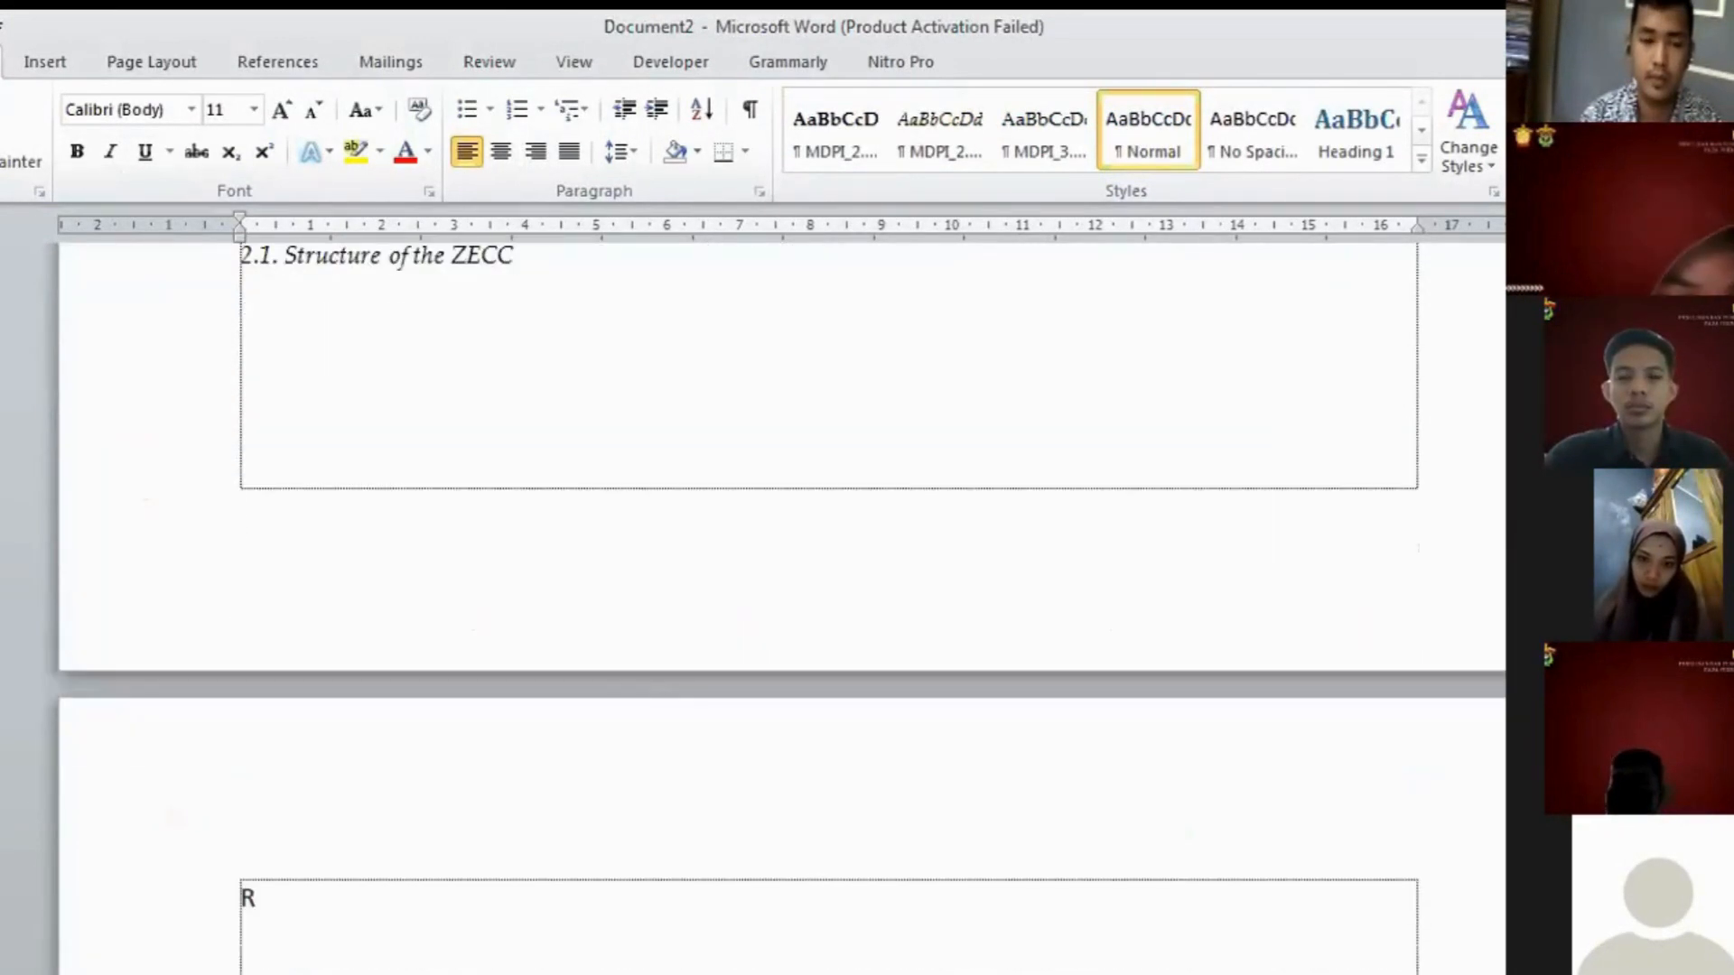
type("eferences")
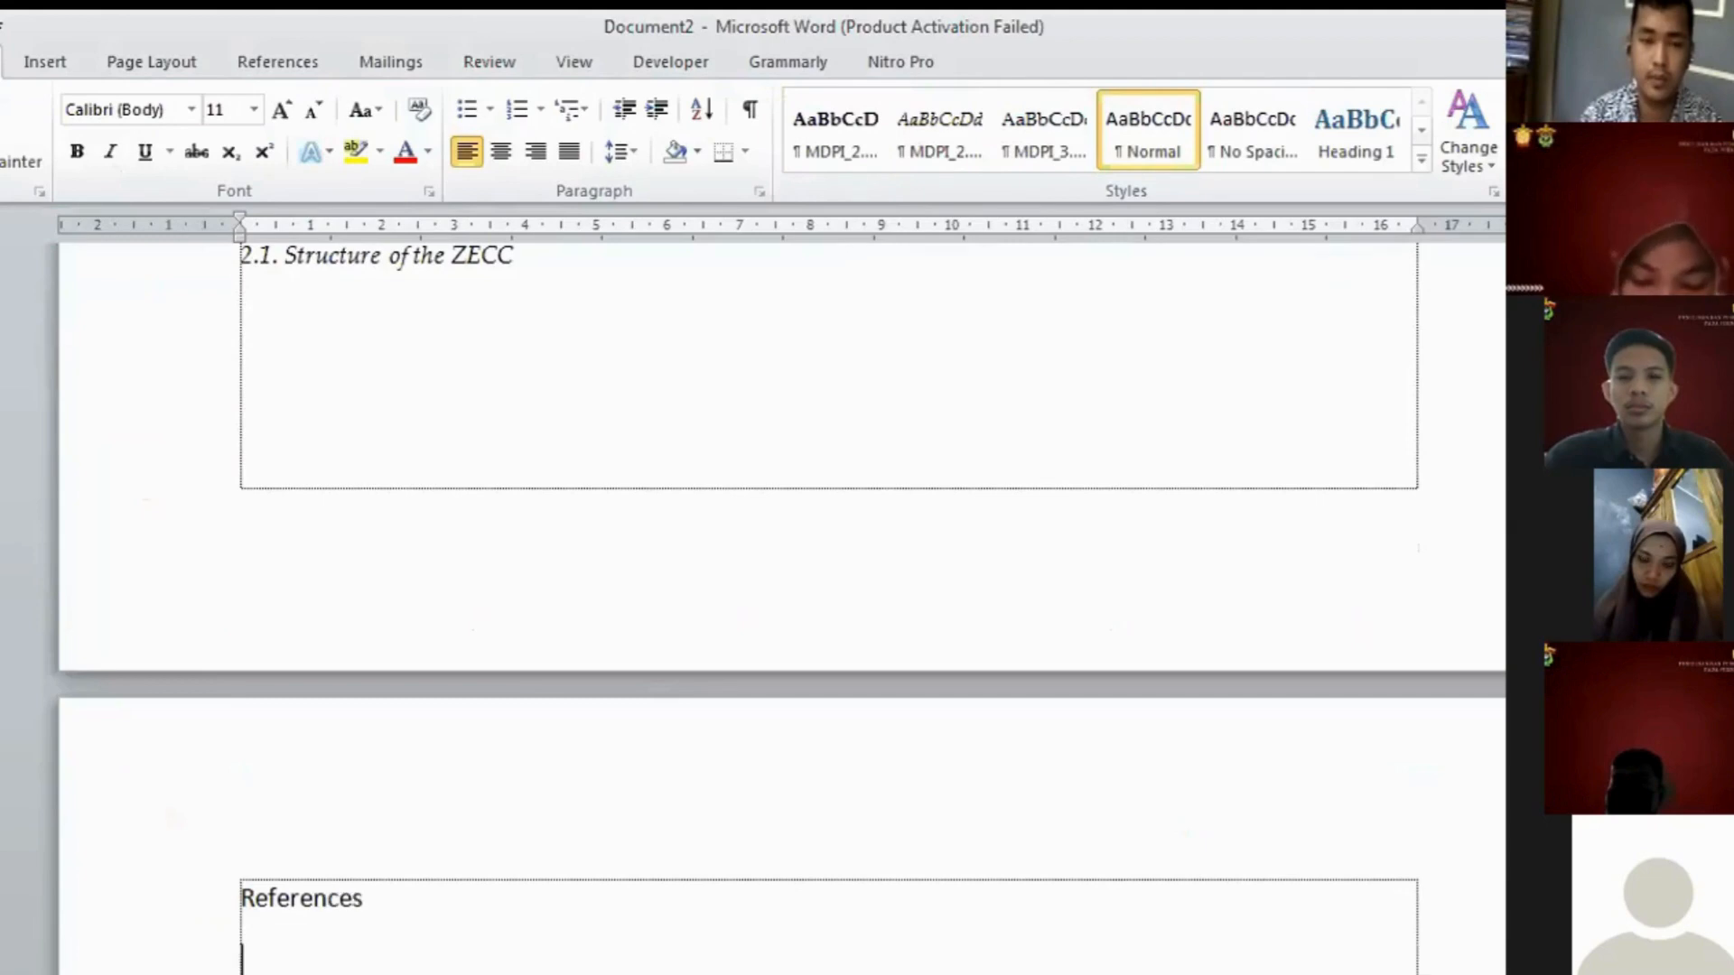
- Show the referencing tools and review the pasted text's in-text citations and the empty References section
left_click(275, 65)
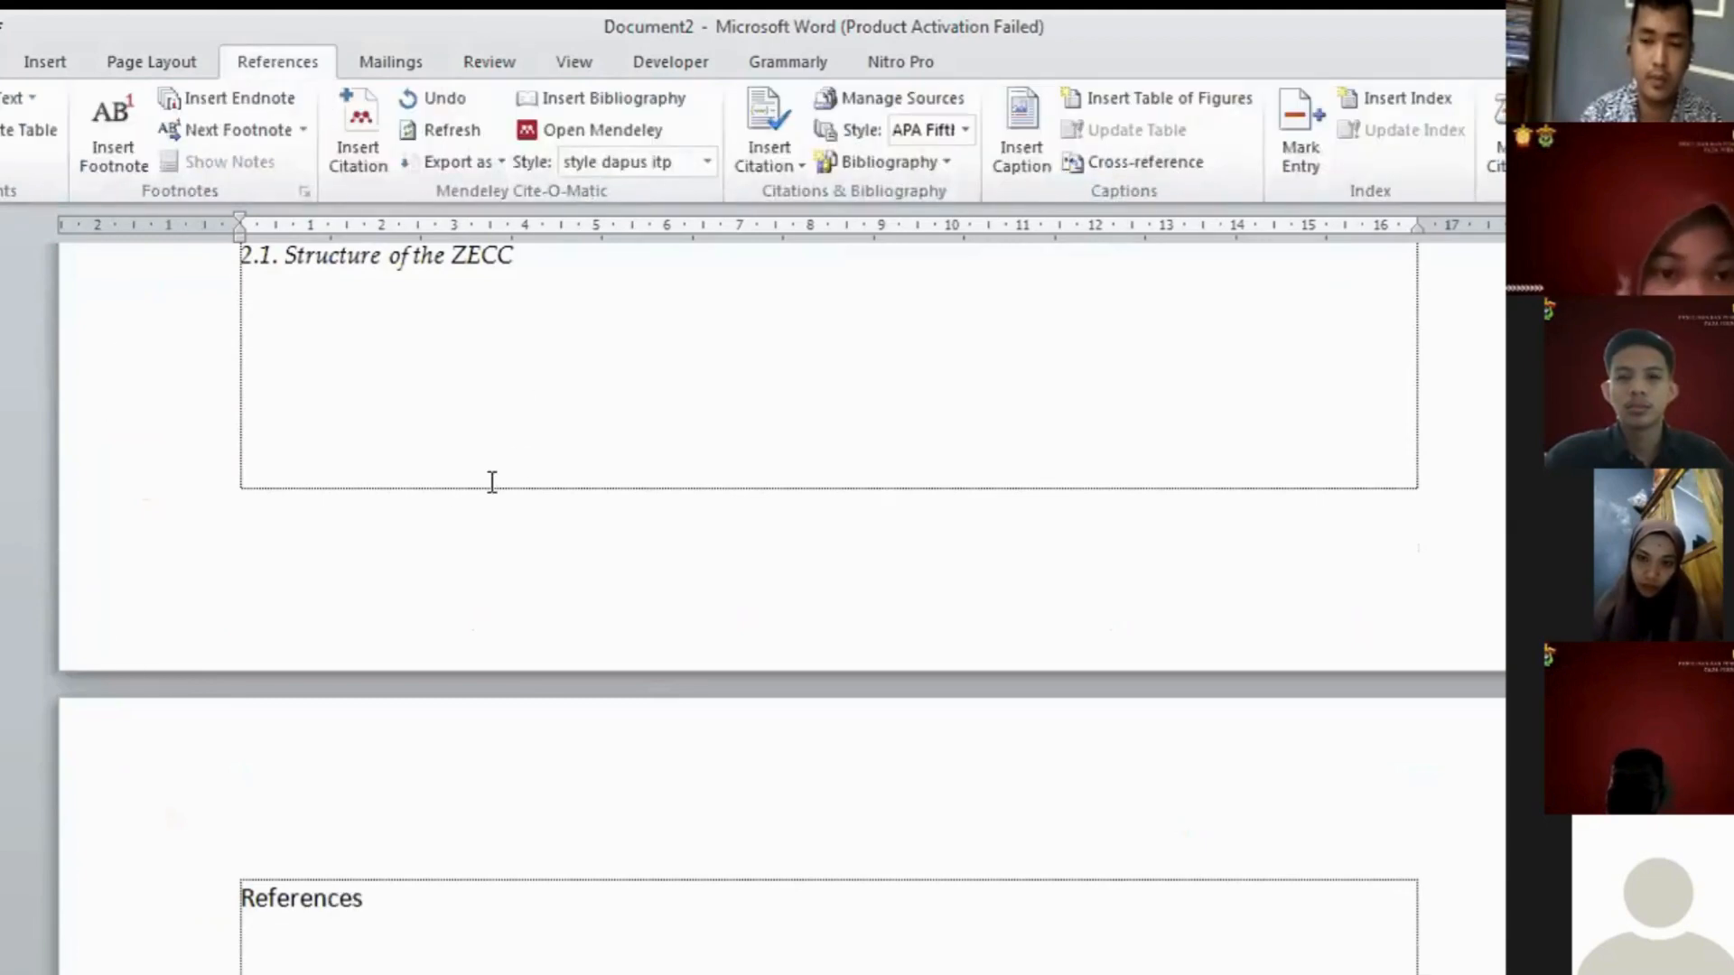
scroll(492, 481, "up", 8)
scroll(488, 522, "up", 6)
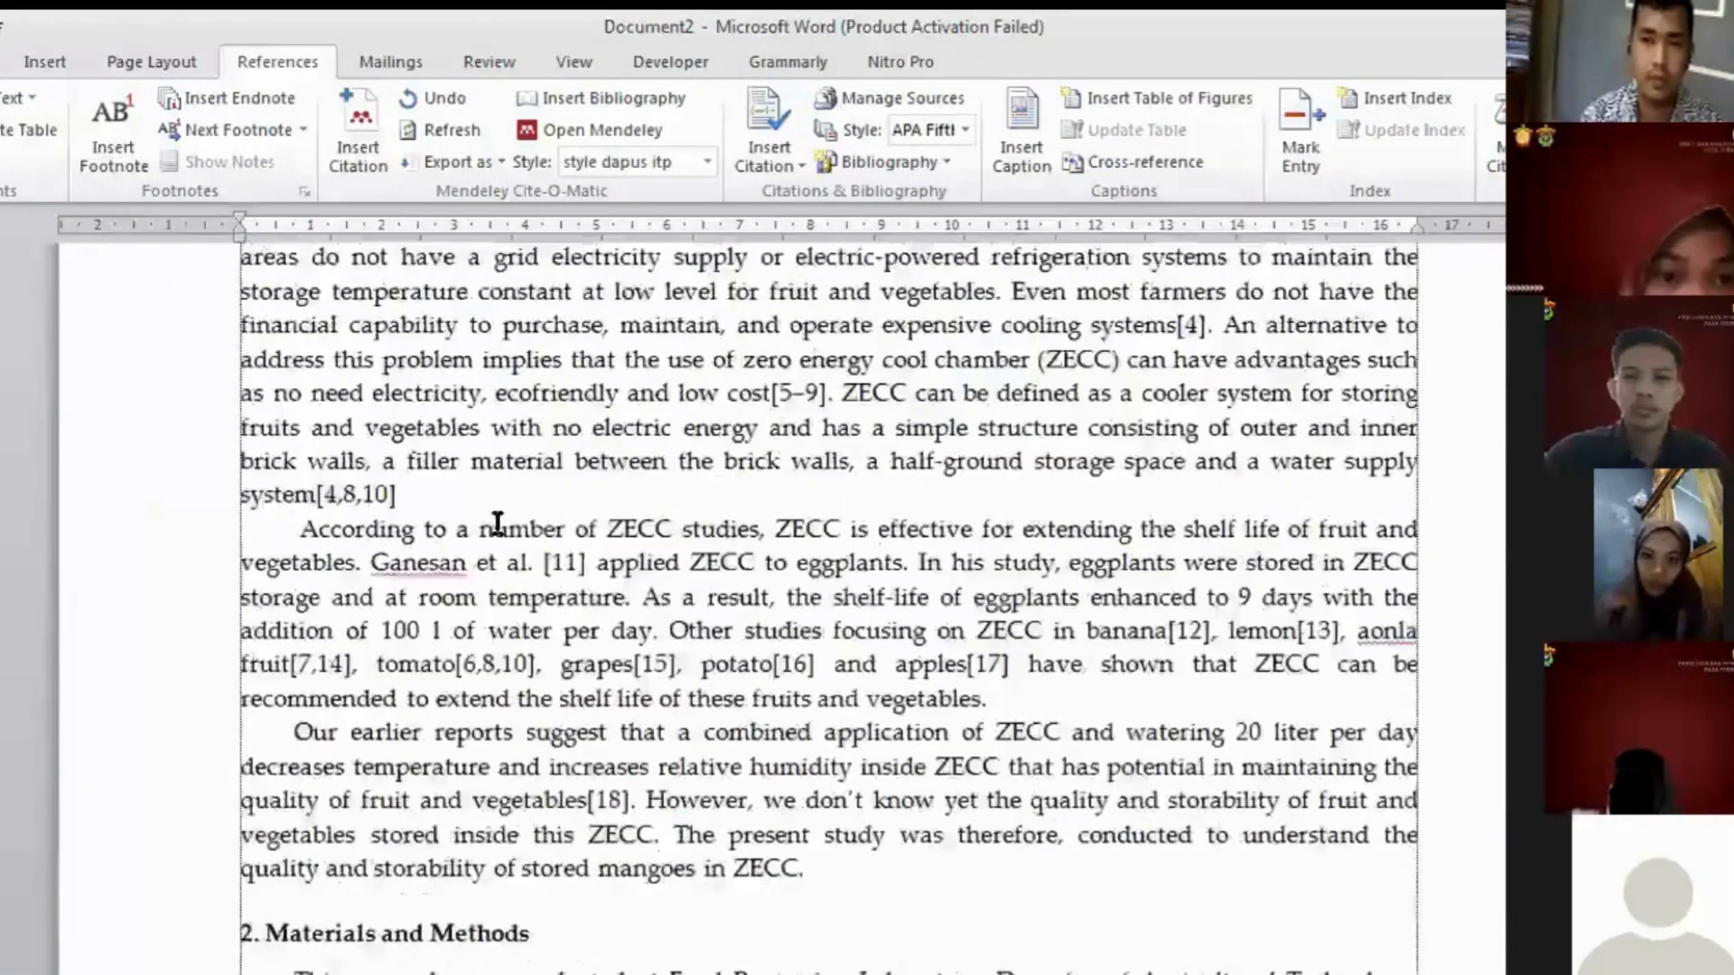
scroll(505, 522, "down", 10)
scroll(566, 515, "up", 10)
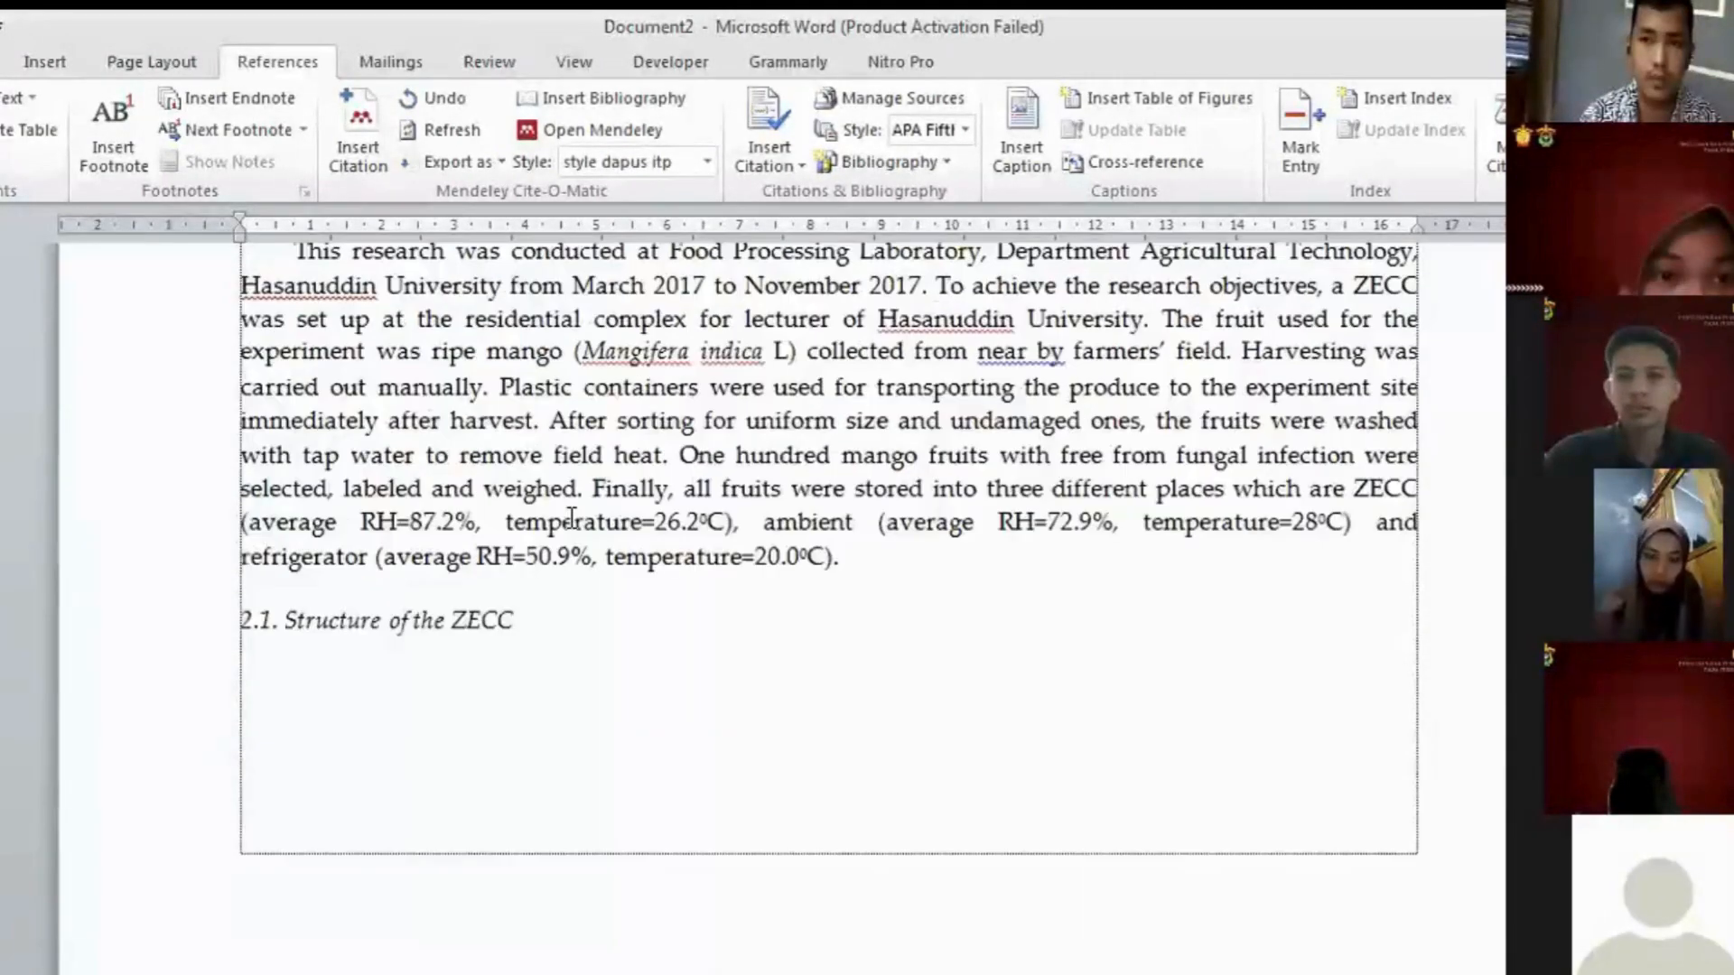
scroll(494, 579, "up", 3)
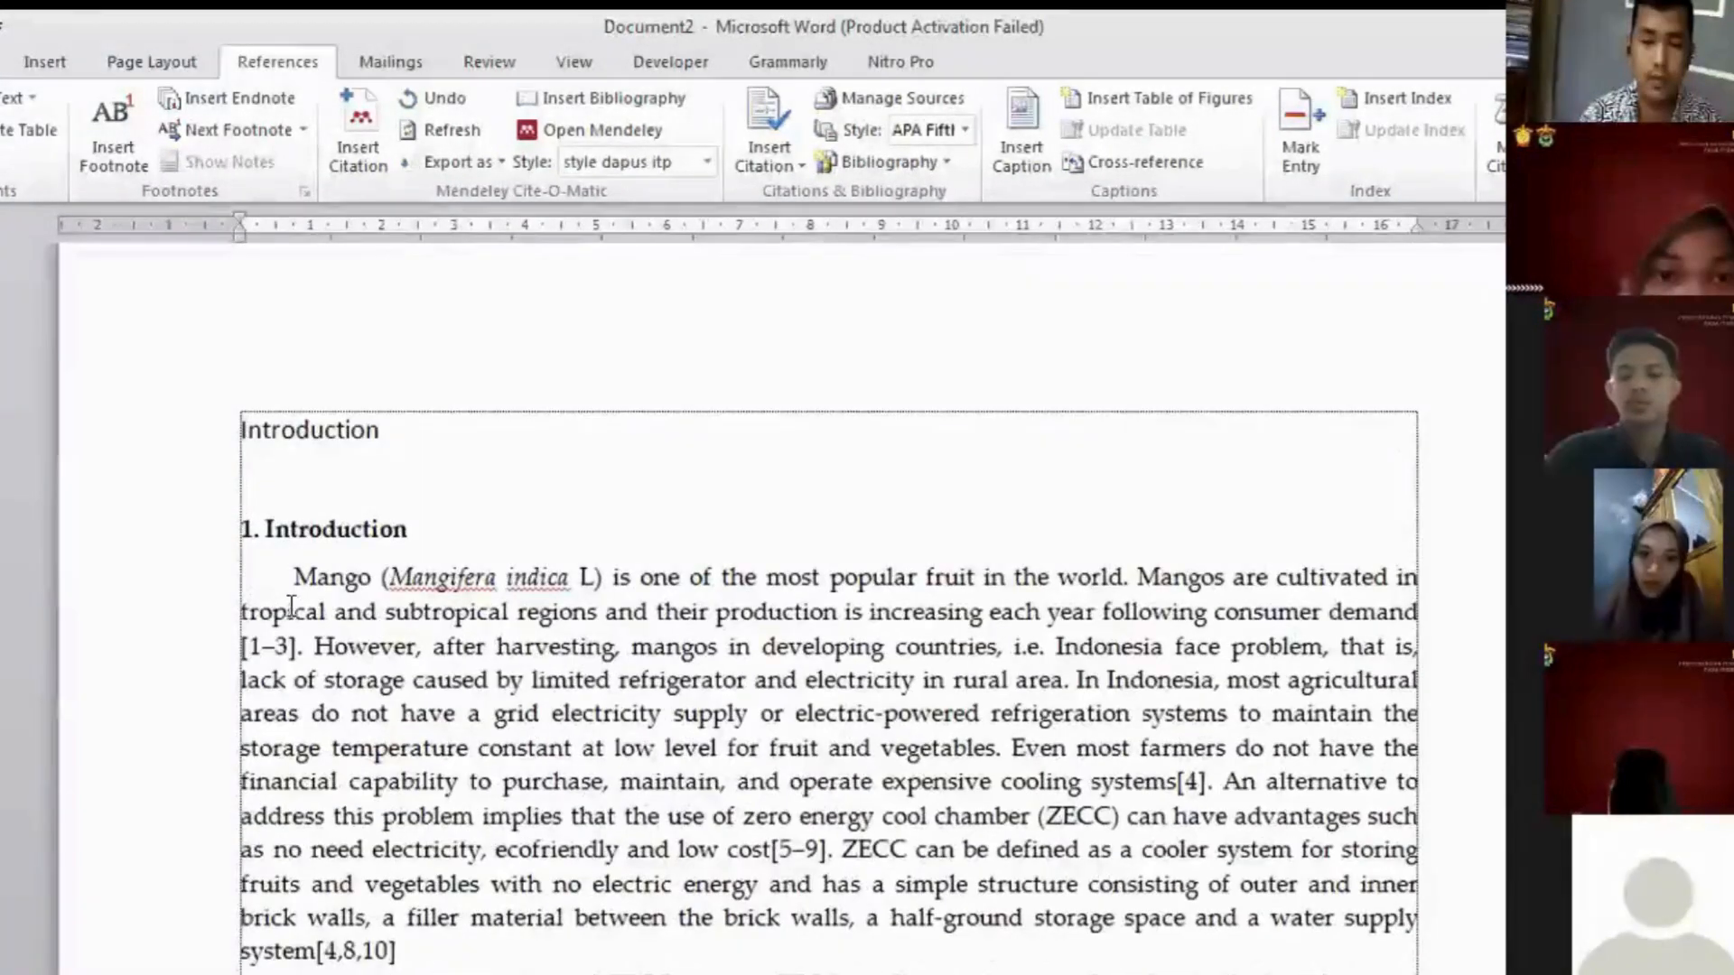
left_click_drag(242, 607, 483, 813)
scroll(462, 800, "down", 5)
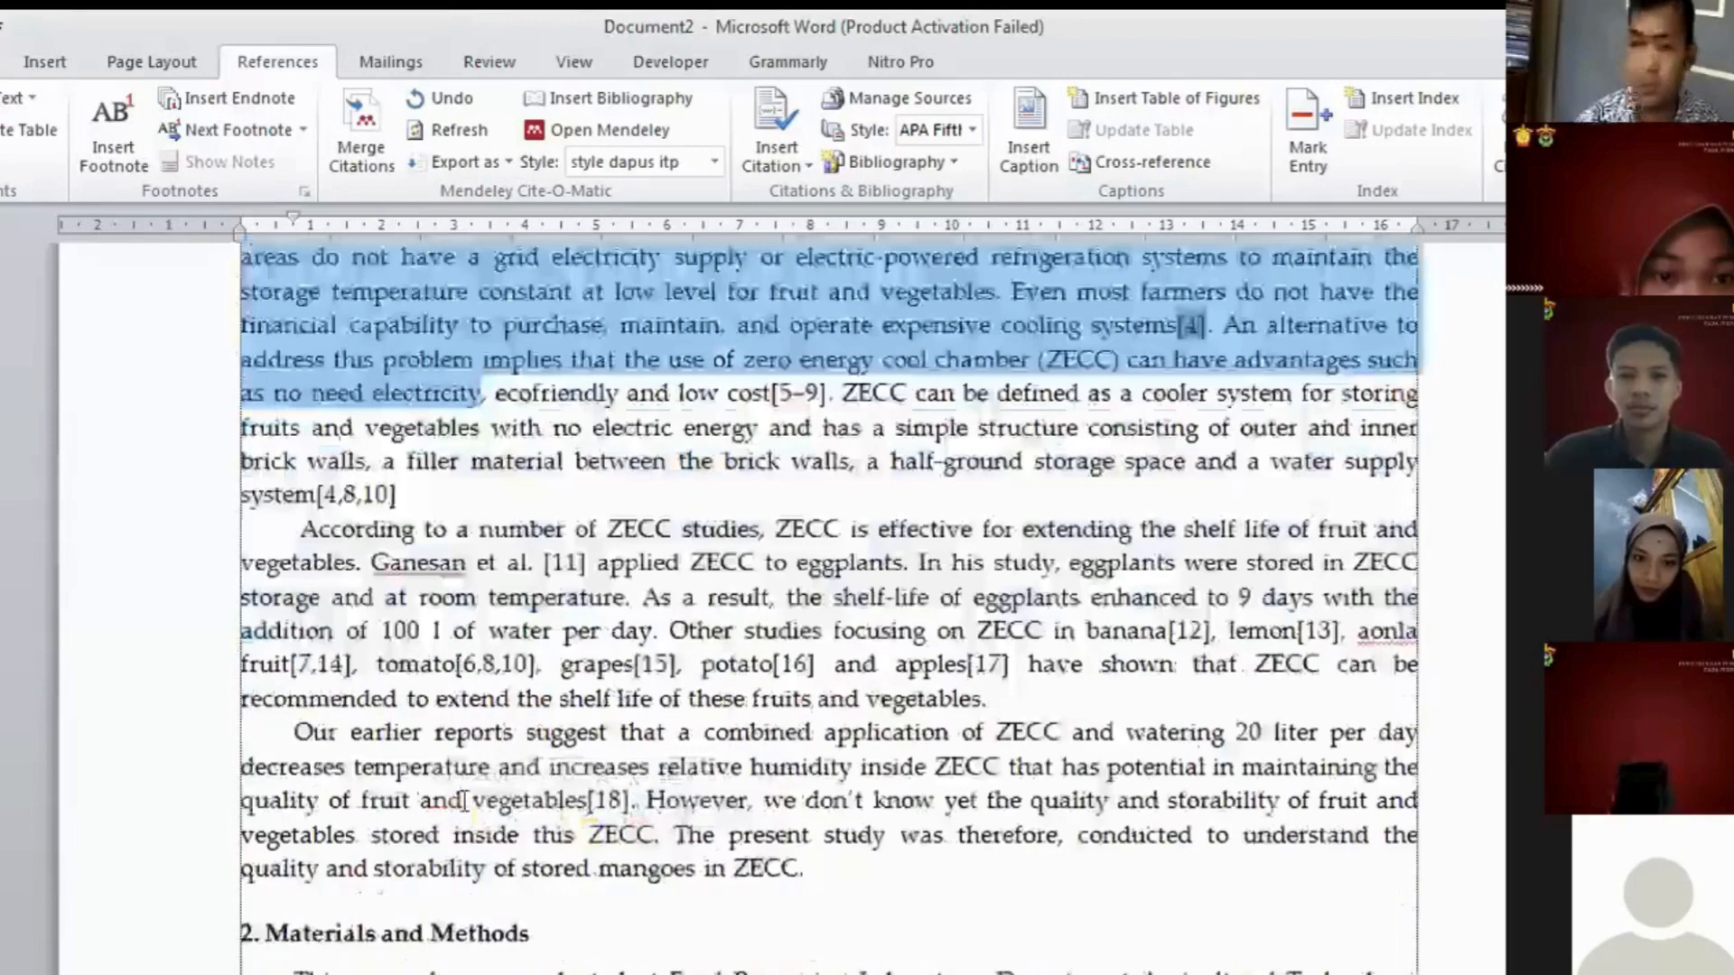
scroll(463, 801, "down", 15)
left_click(356, 431)
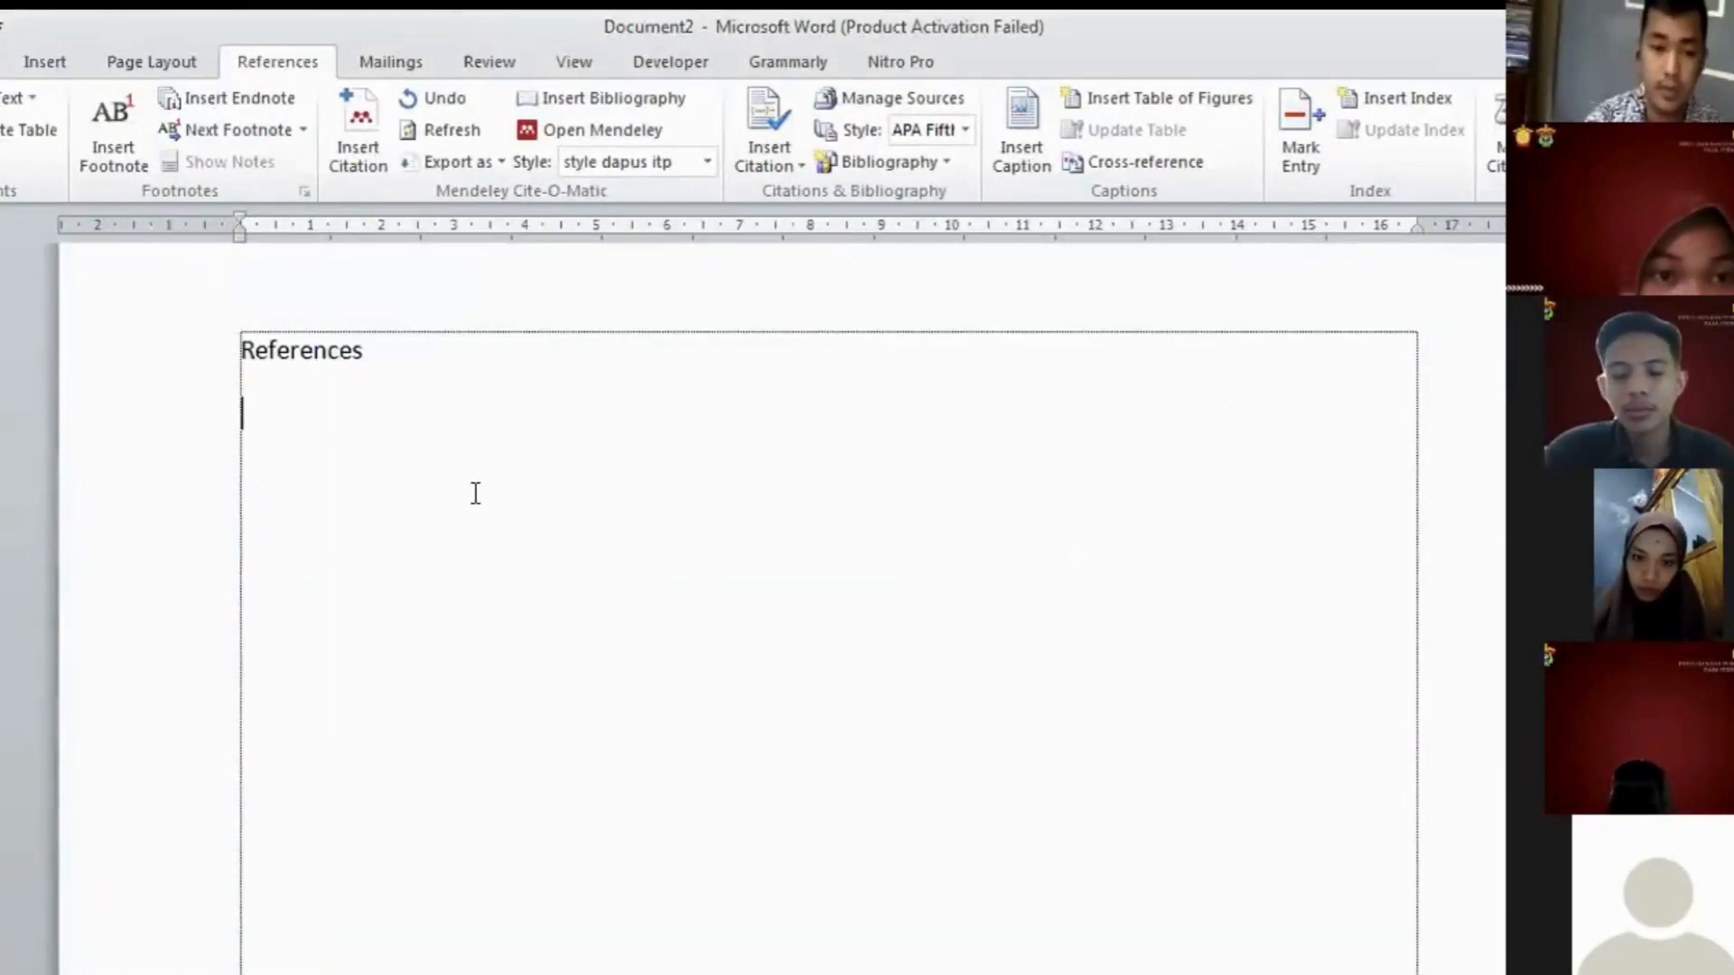
scroll(333, 476, "up", 12)
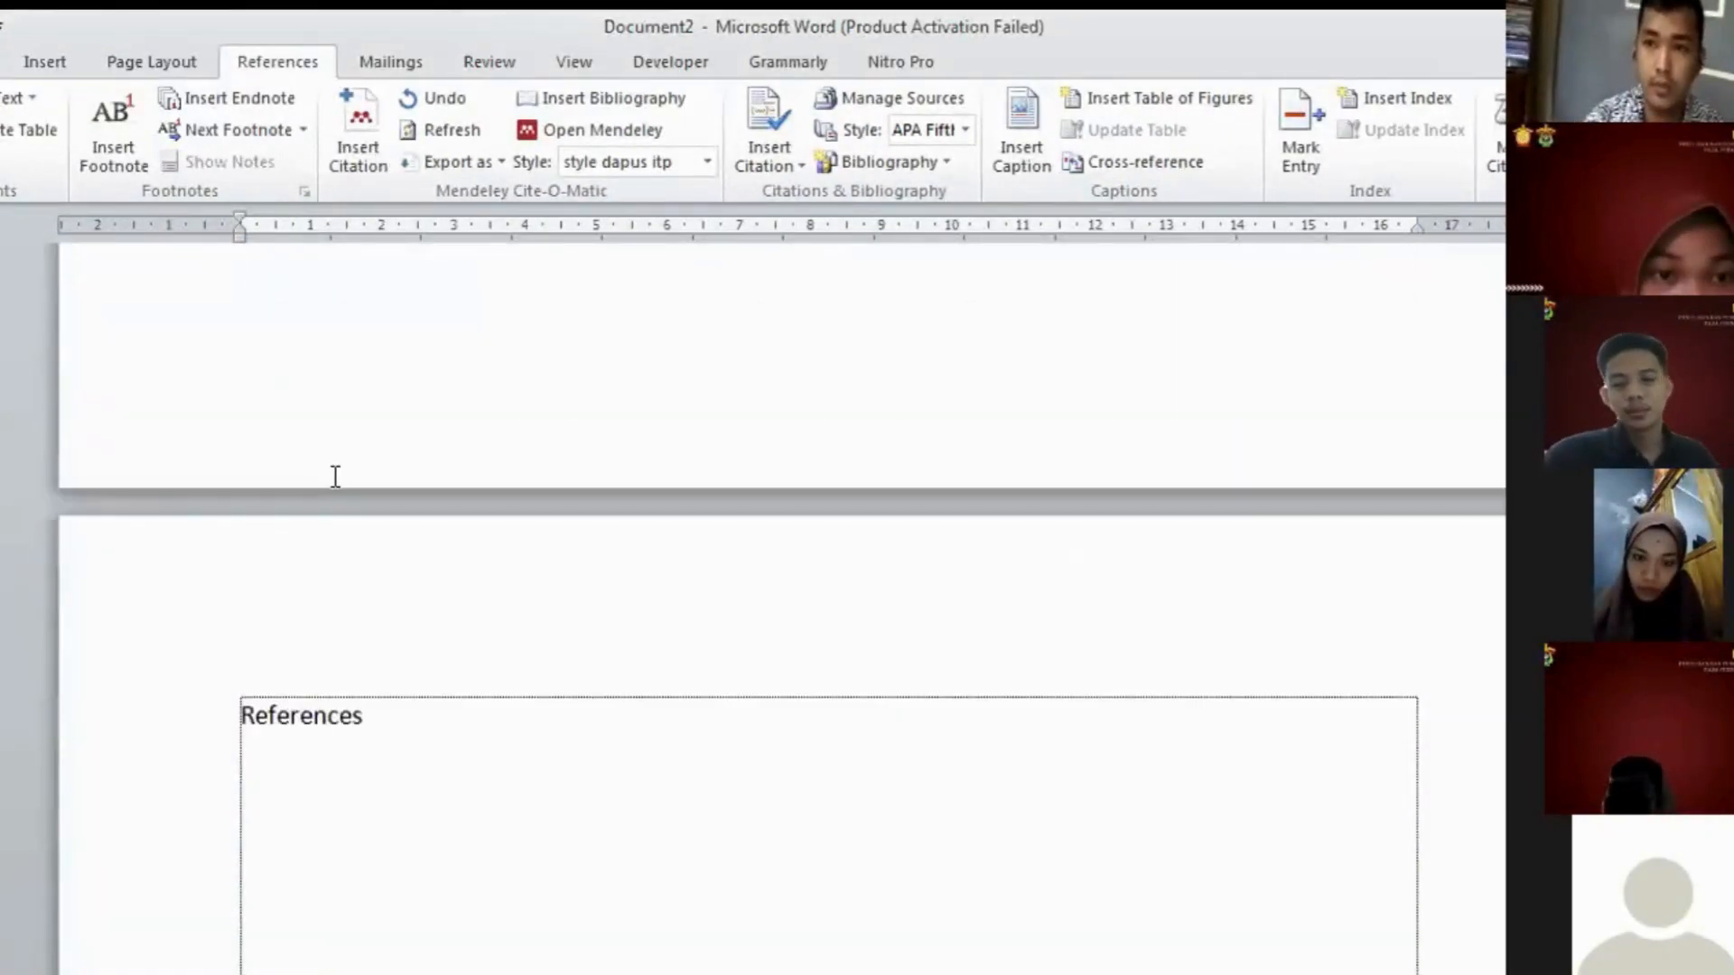
scroll(511, 438, "down", 12)
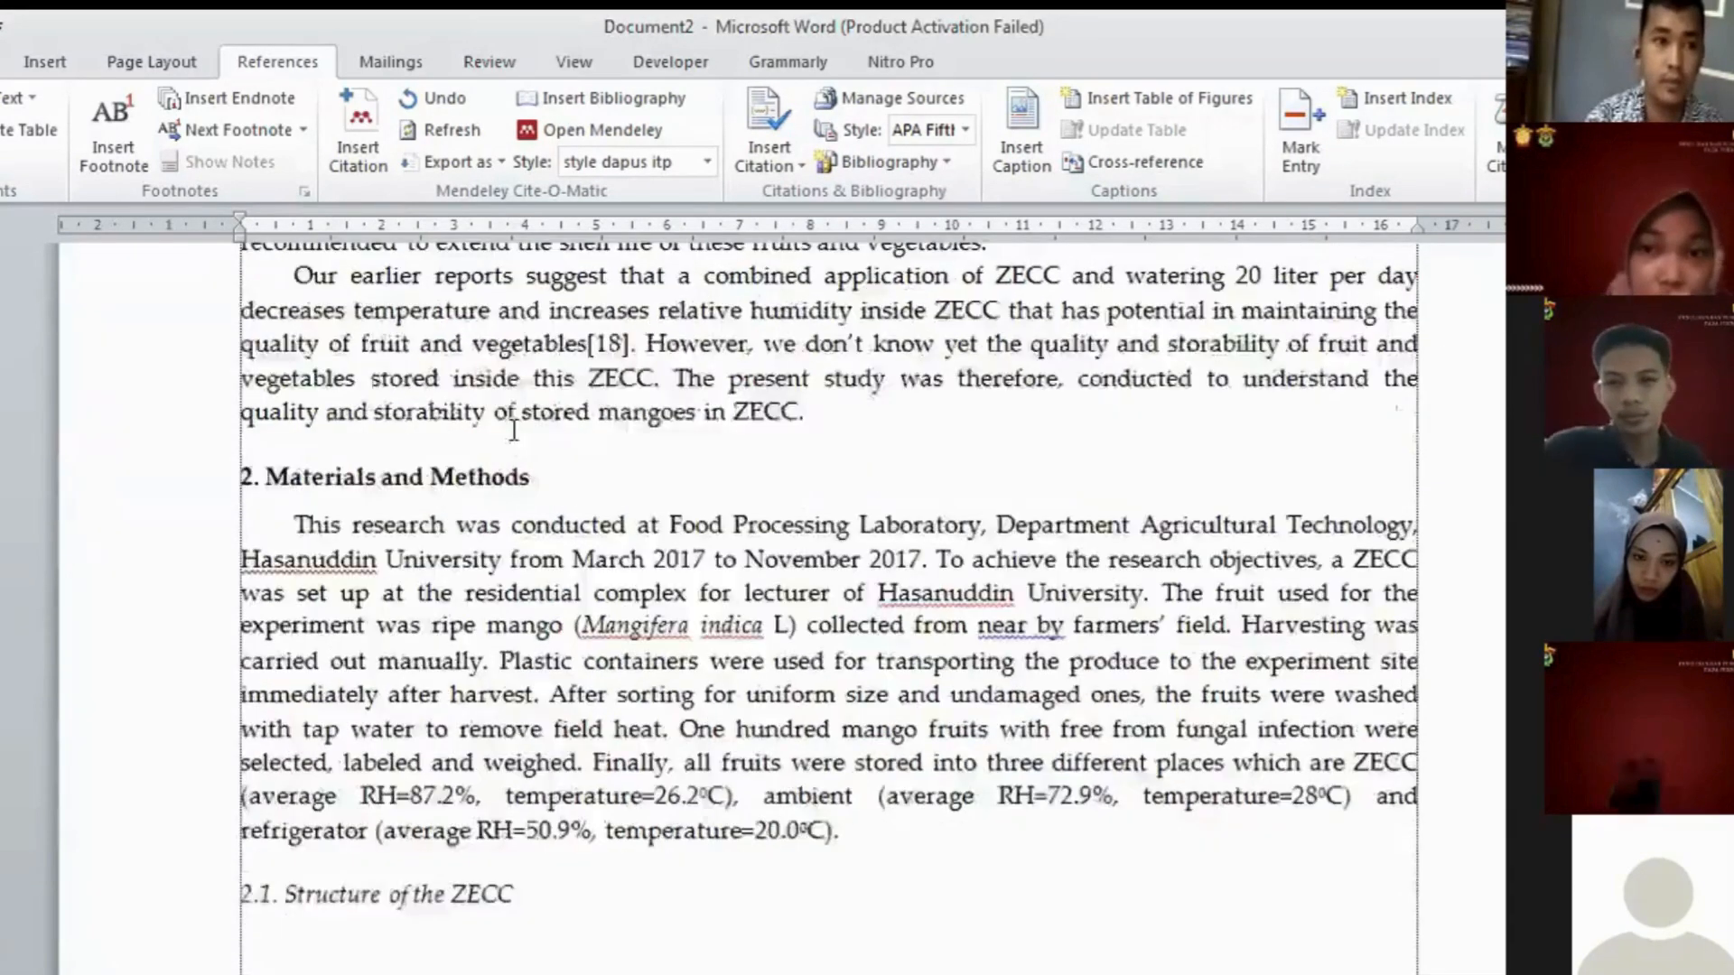
- Insert the Mendeley bibliography under the References heading
left_click(587, 96)
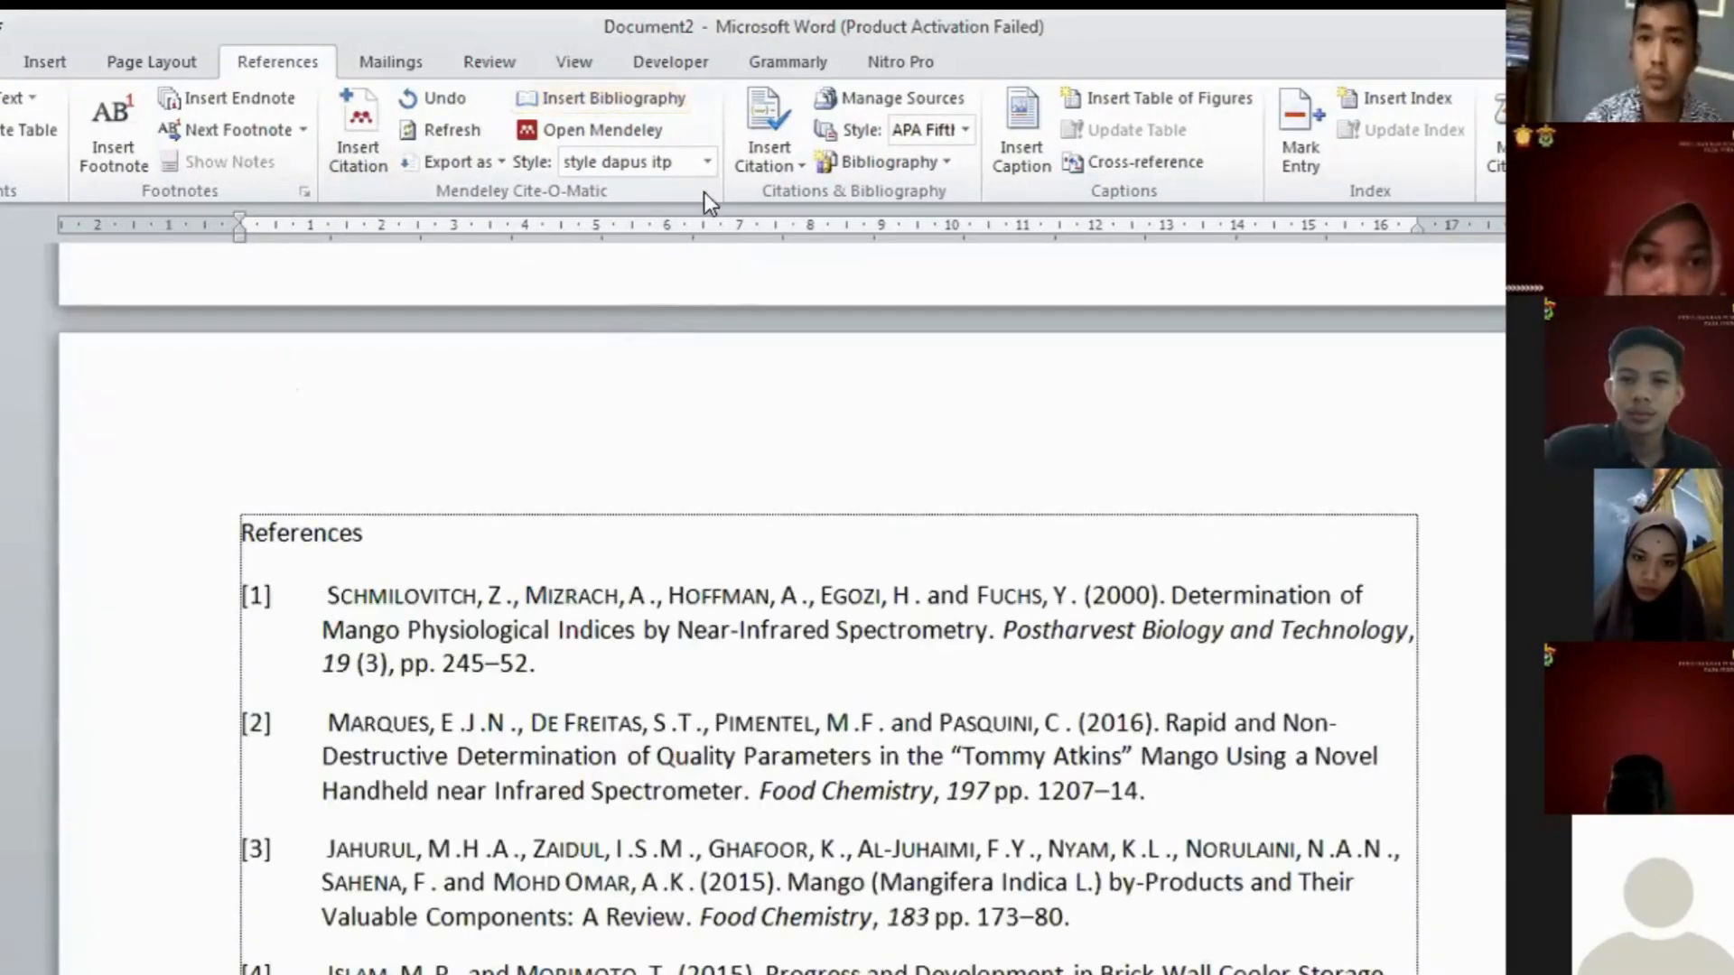
left_click(669, 629)
scroll(736, 601, "up", 4)
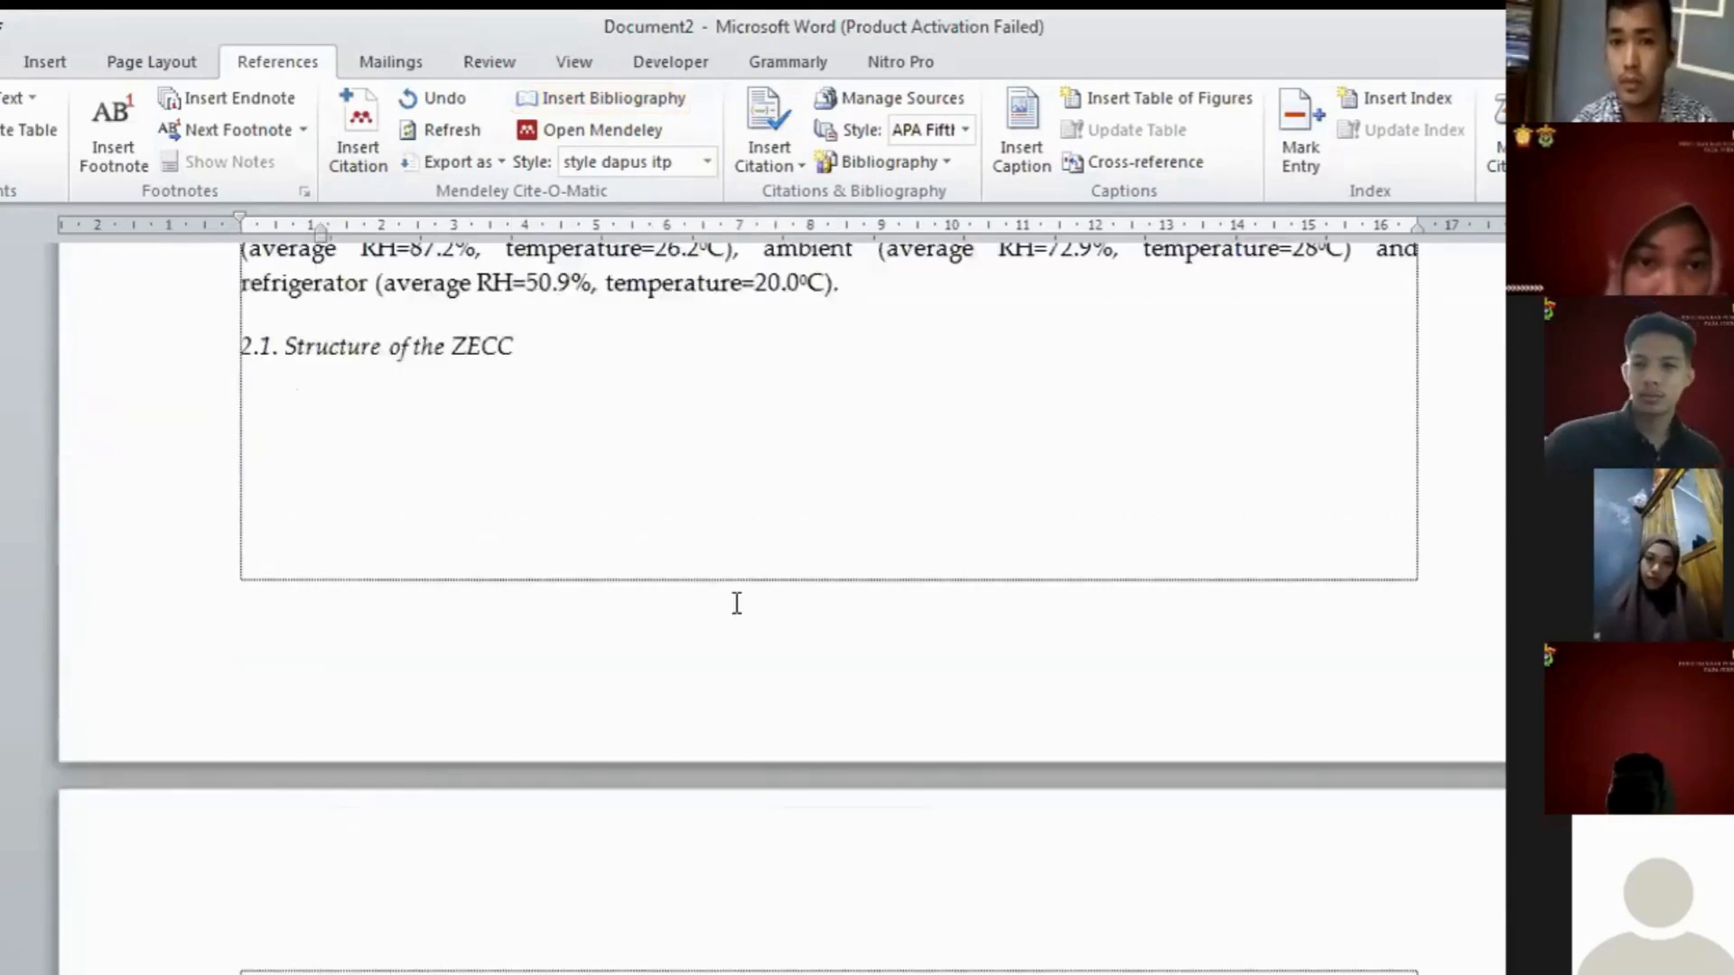
scroll(736, 605, "down", 8)
- Compare the first in-text citation in the Introduction with the numbered entries in the References list
scroll(736, 603, "up", 15)
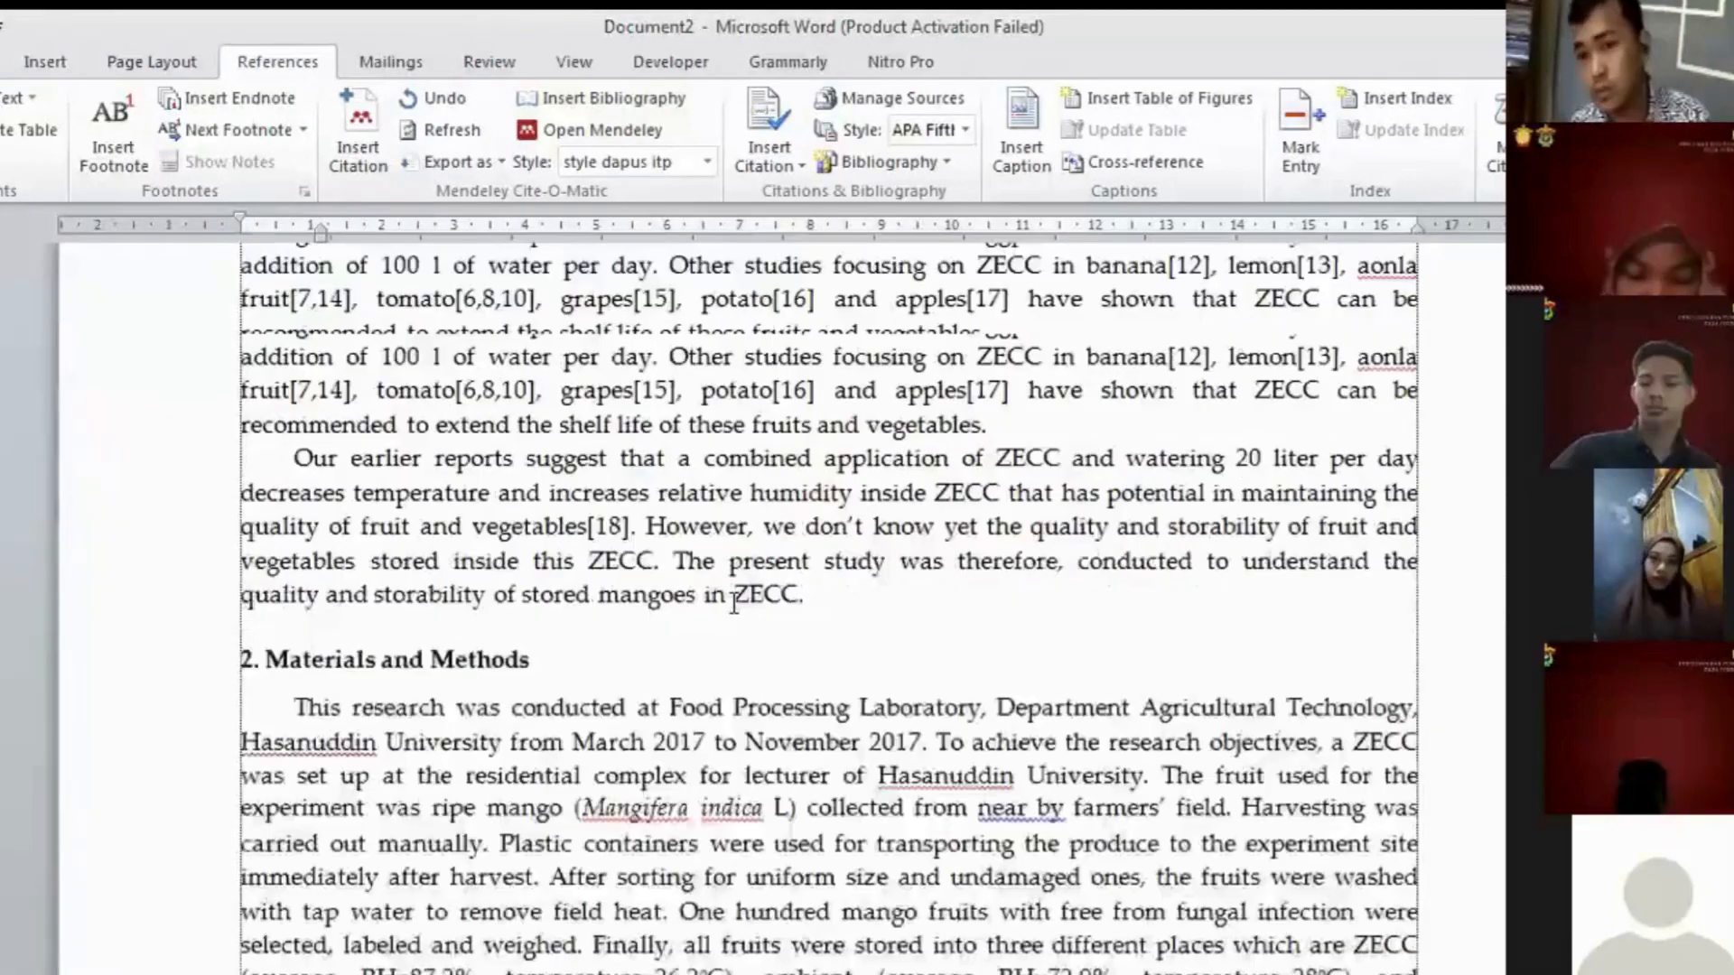
scroll(306, 696, "up", 2)
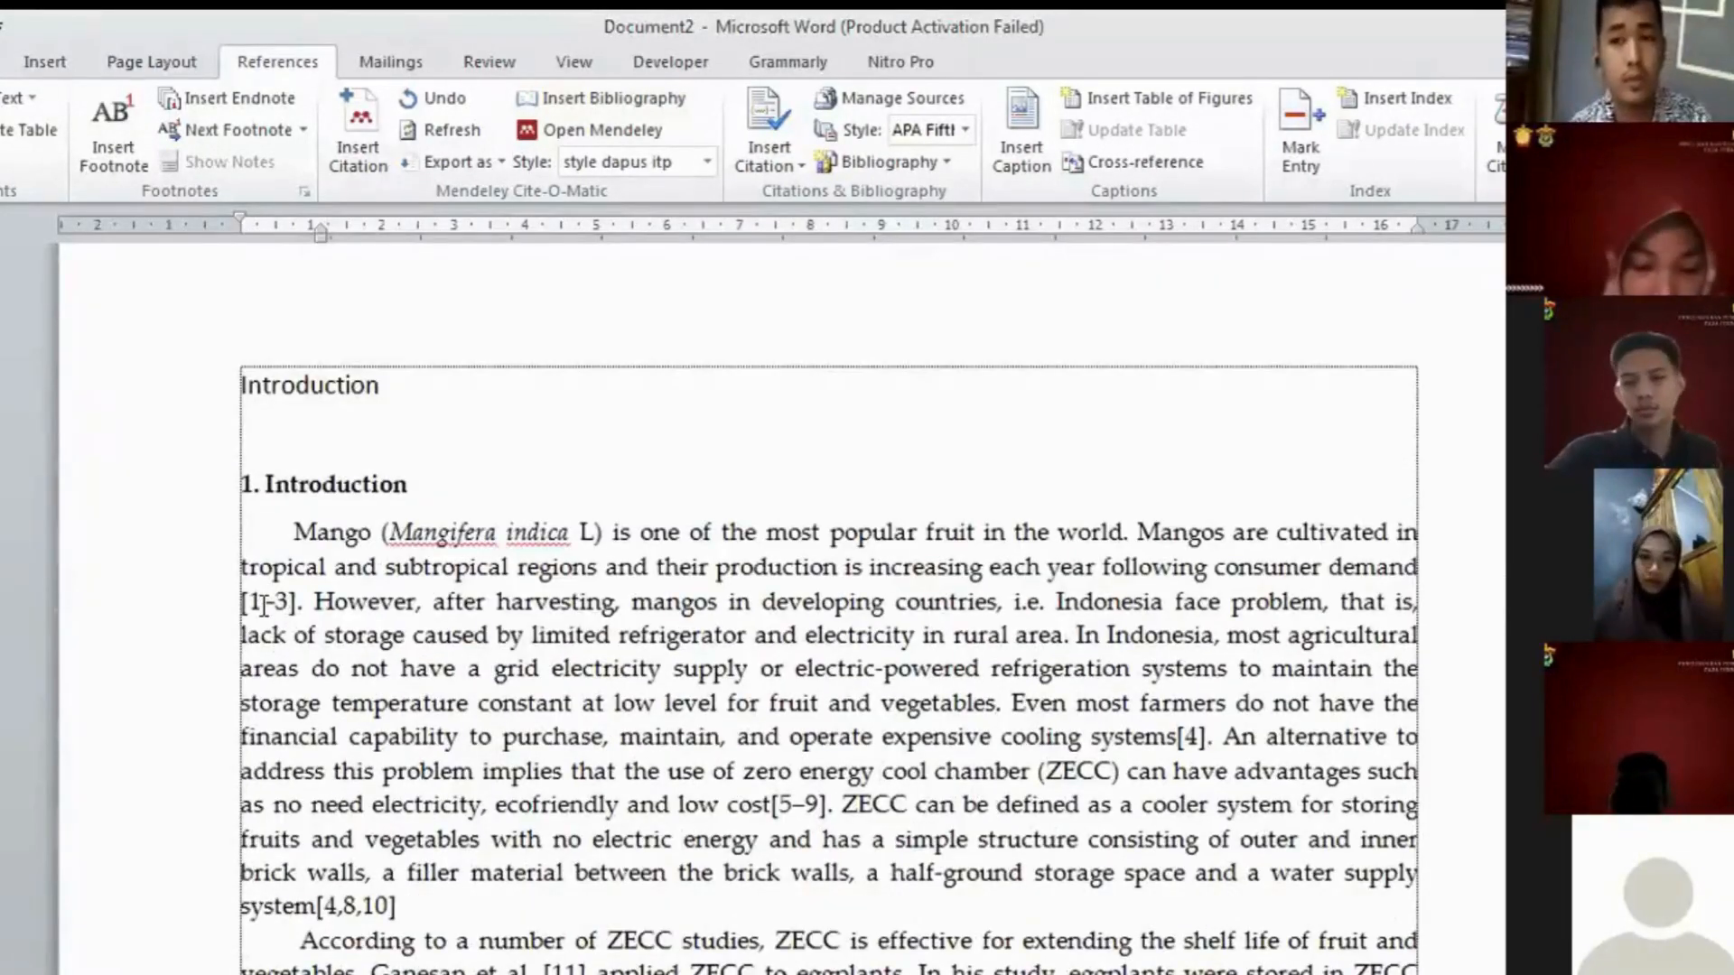
left_click(262, 602)
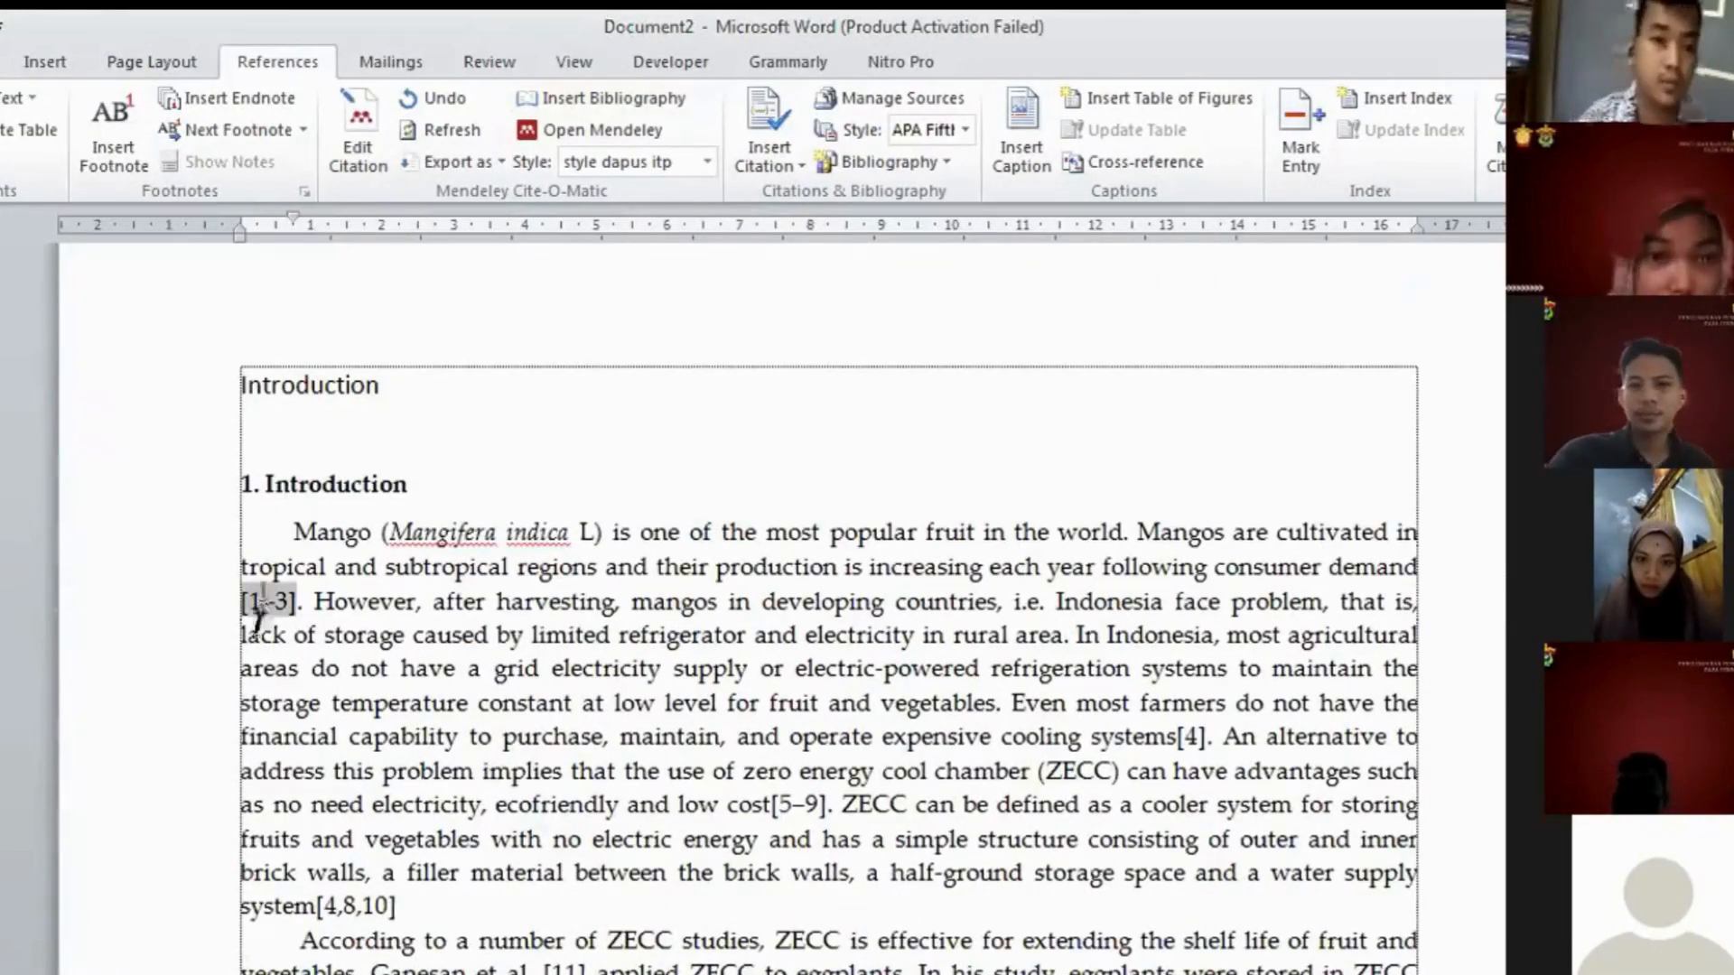
scroll(260, 614, "down", 15)
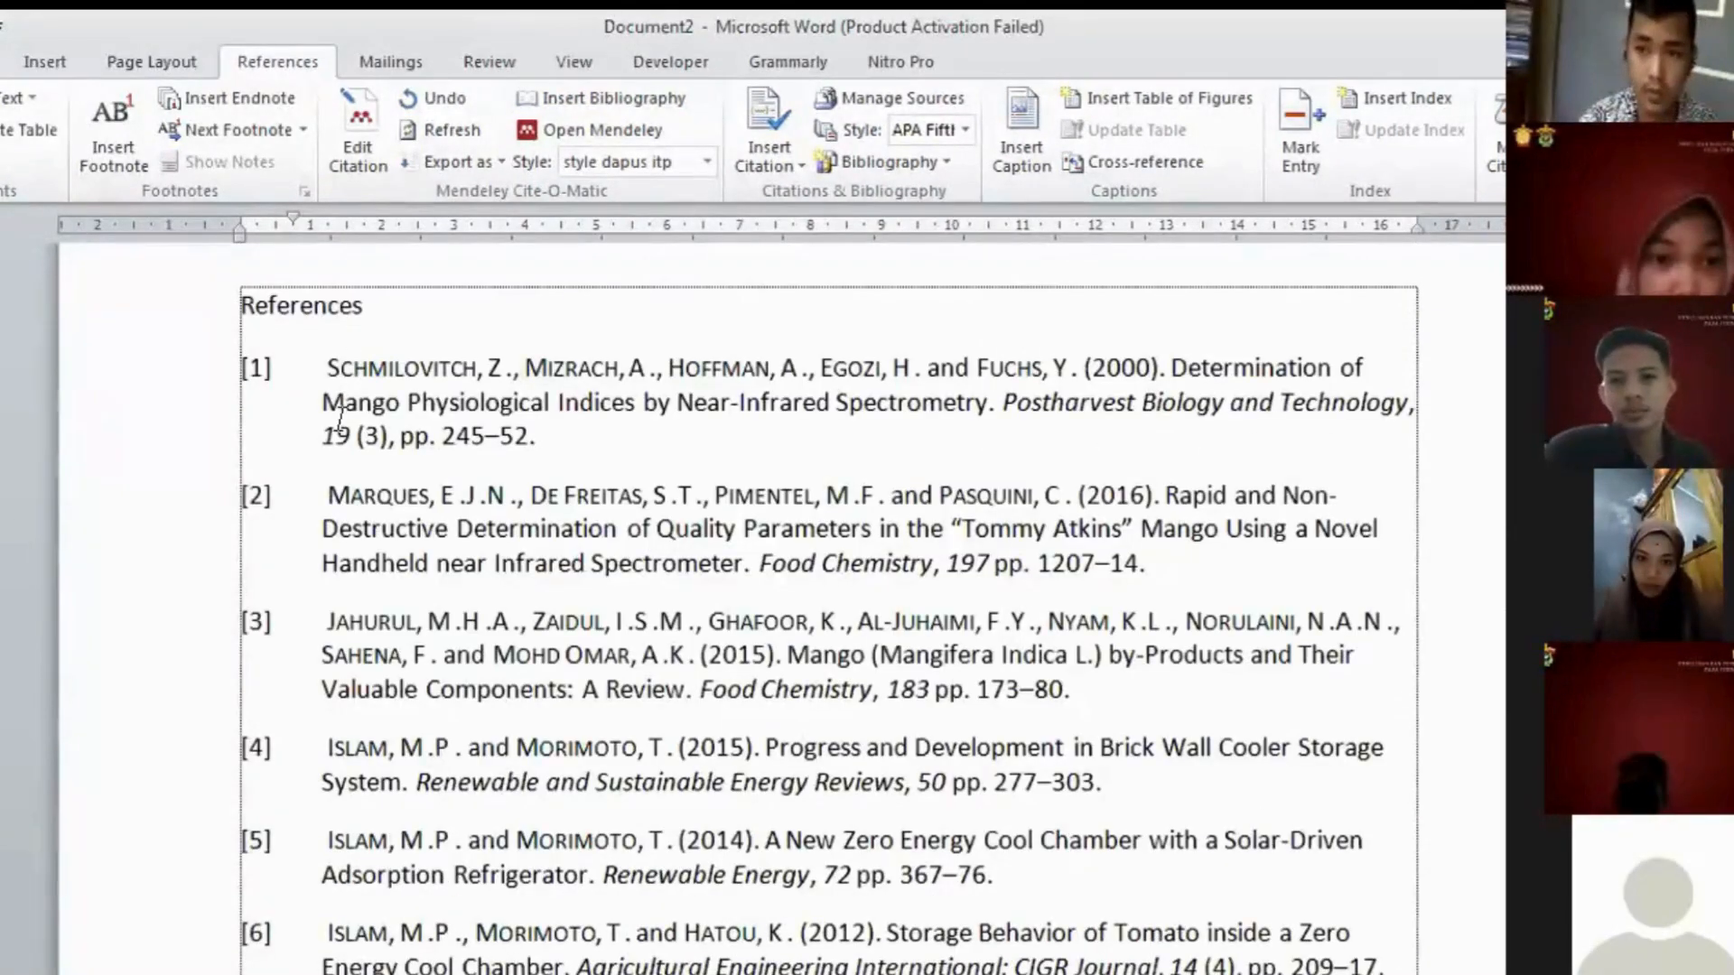
scroll(370, 853, "down", 3)
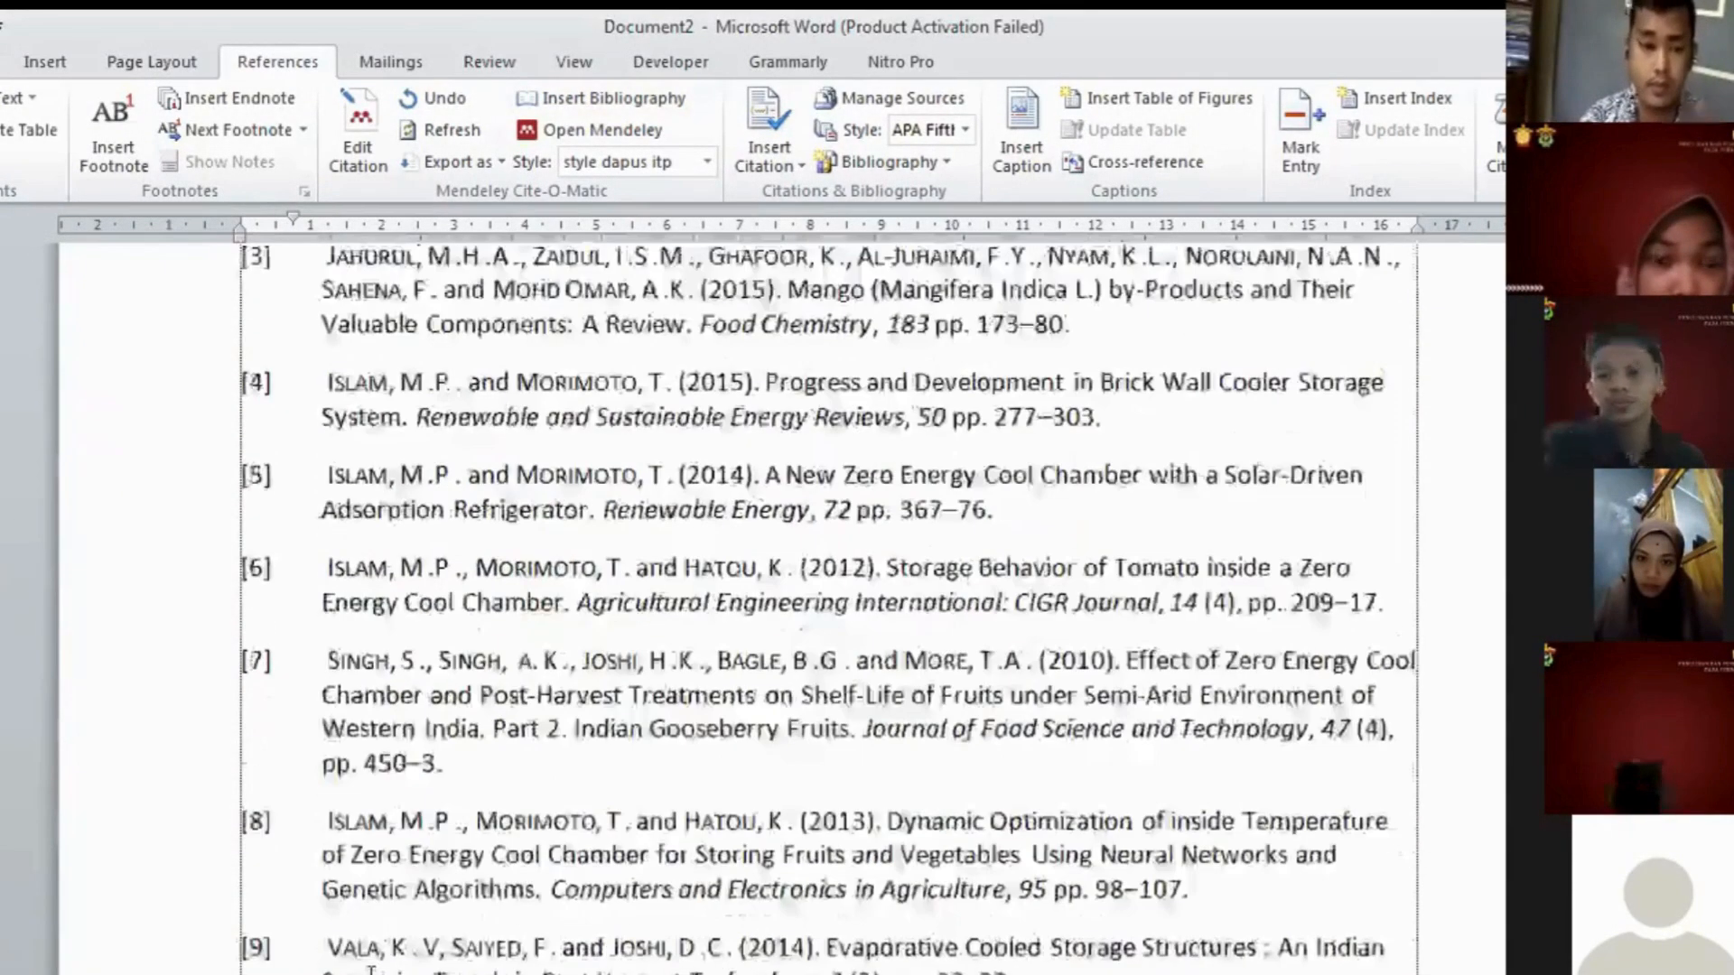
left_click(362, 842)
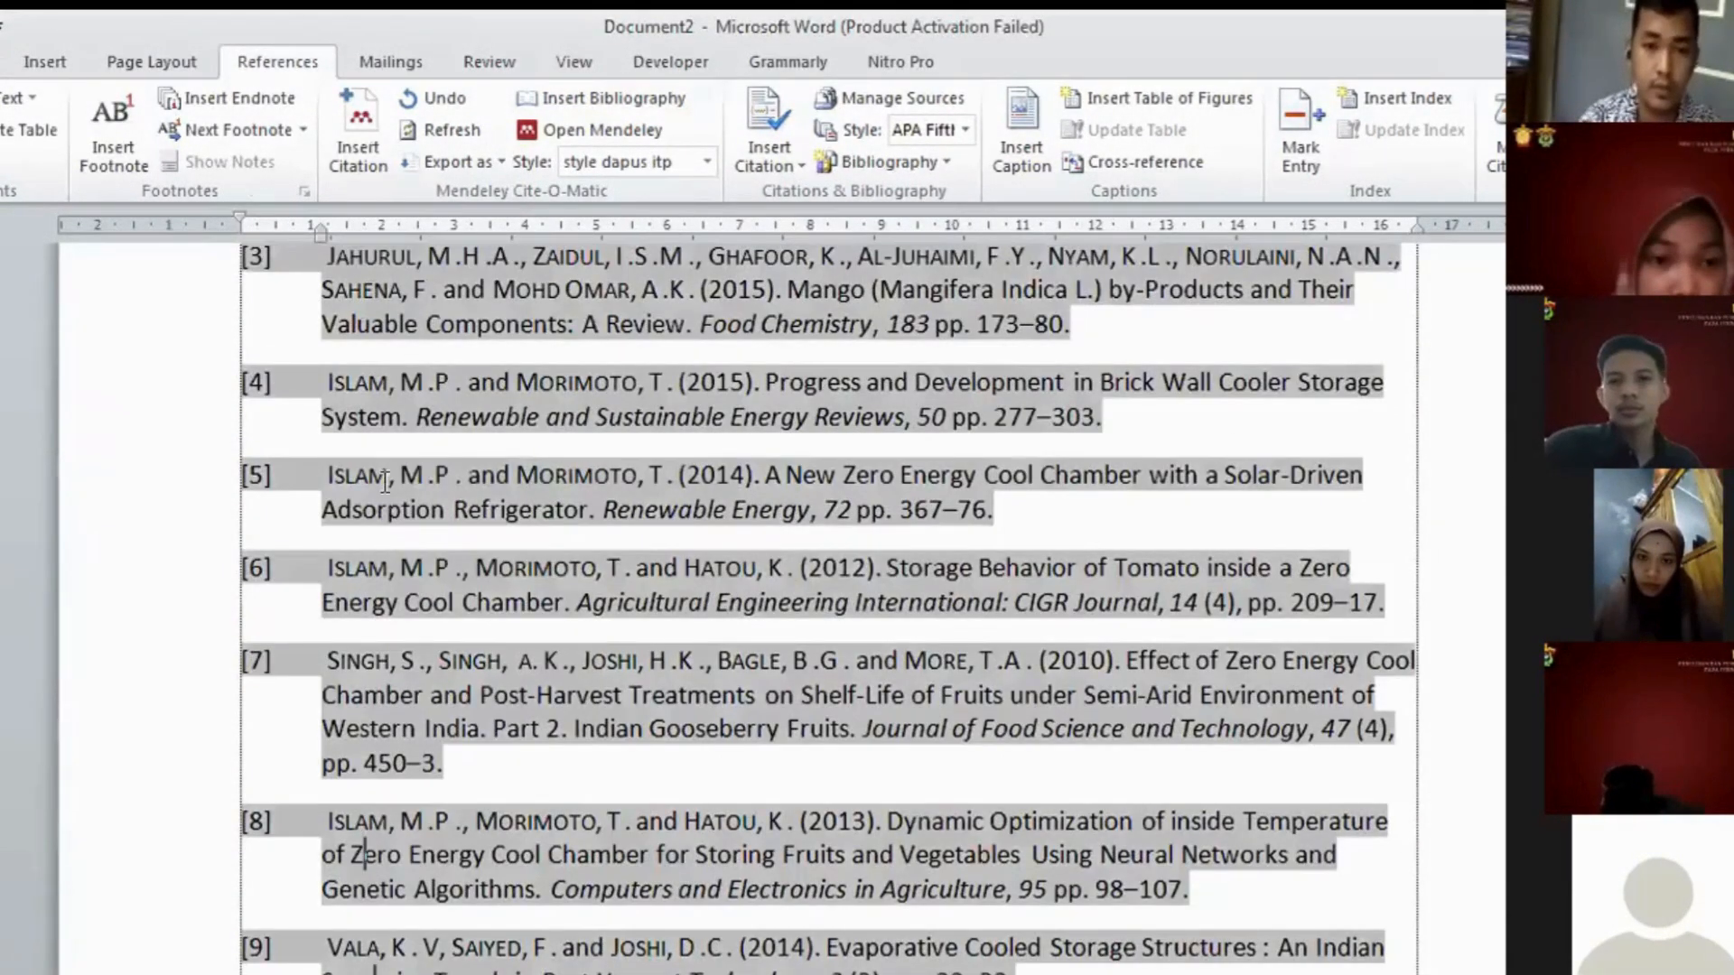
scroll(385, 481, "up", 3)
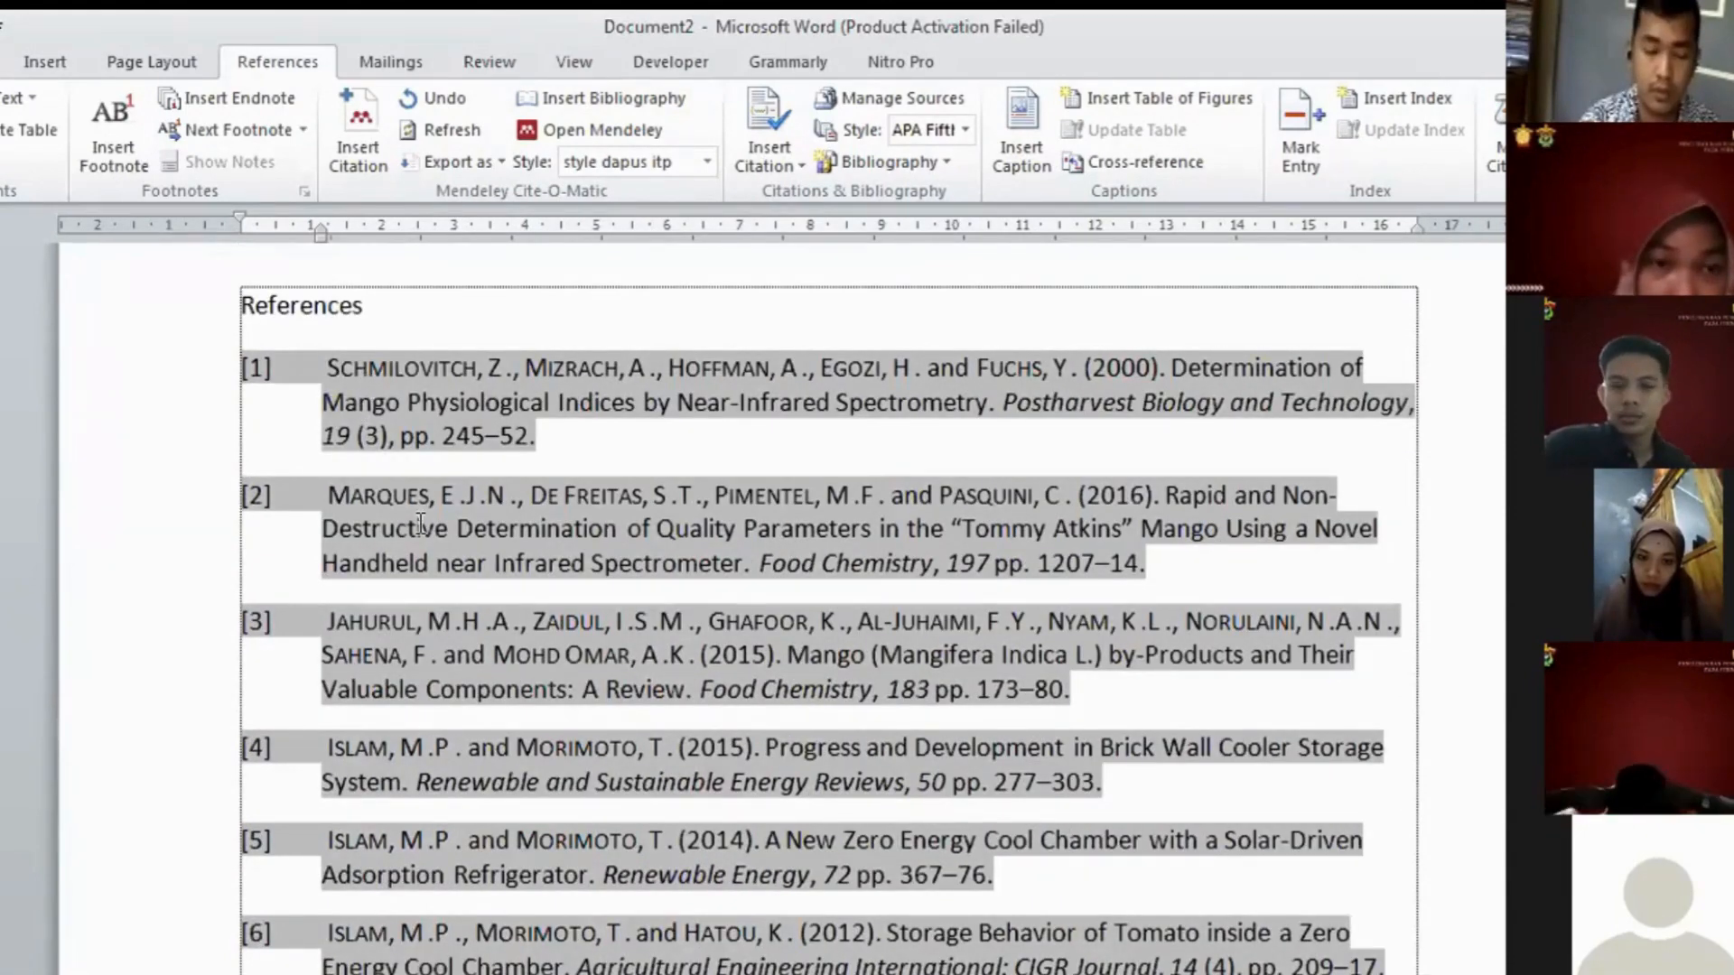
scroll(431, 534, "down", 1)
scroll(432, 535, "down", 3)
scroll(388, 495, "up", 12)
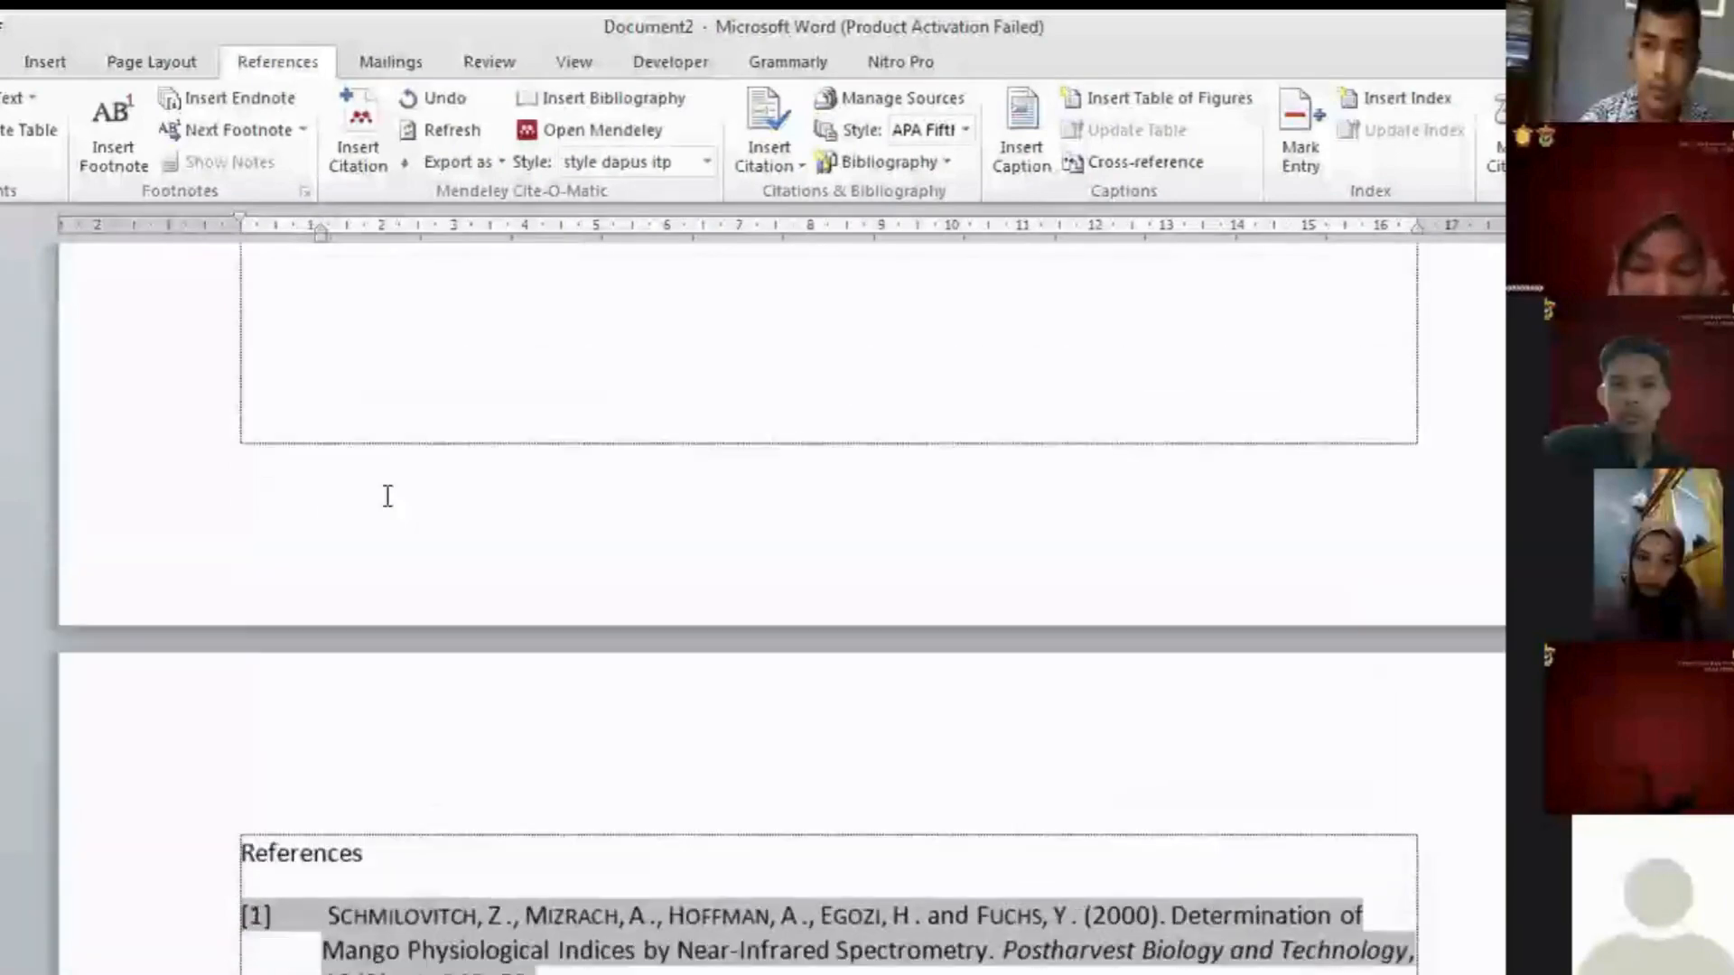
scroll(390, 499, "up", 3)
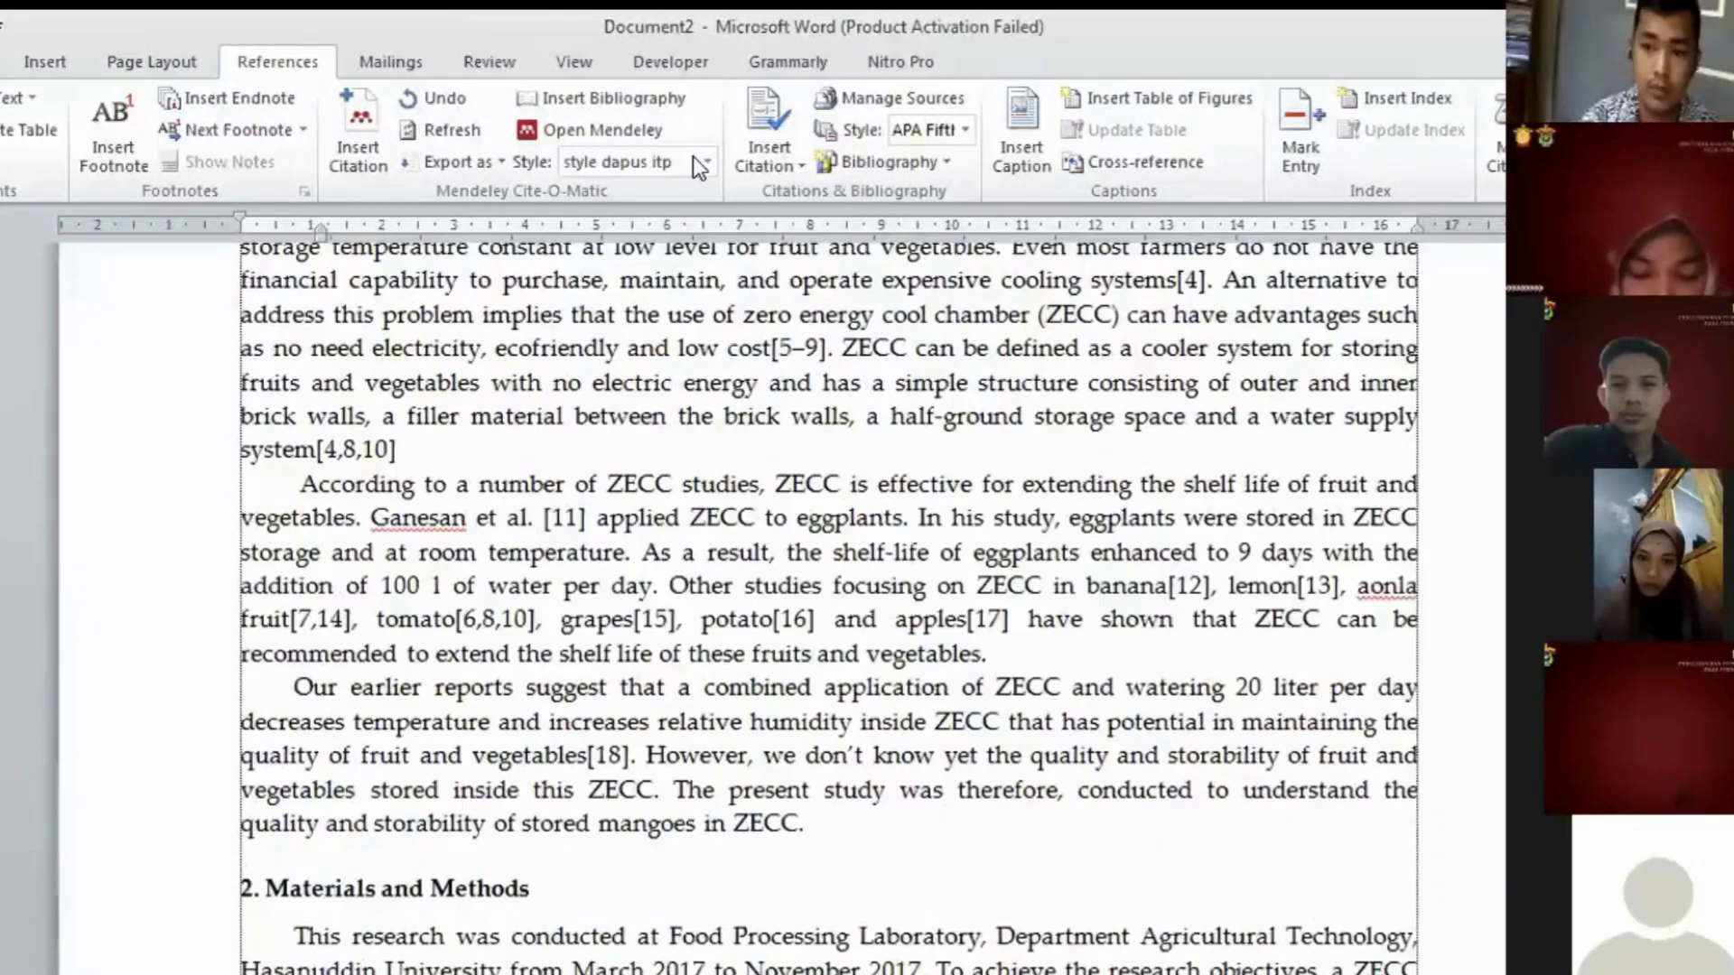
- Set the Mendeley citation style to American Medical Association
scroll(692, 156, "up", 5)
left_click(705, 162)
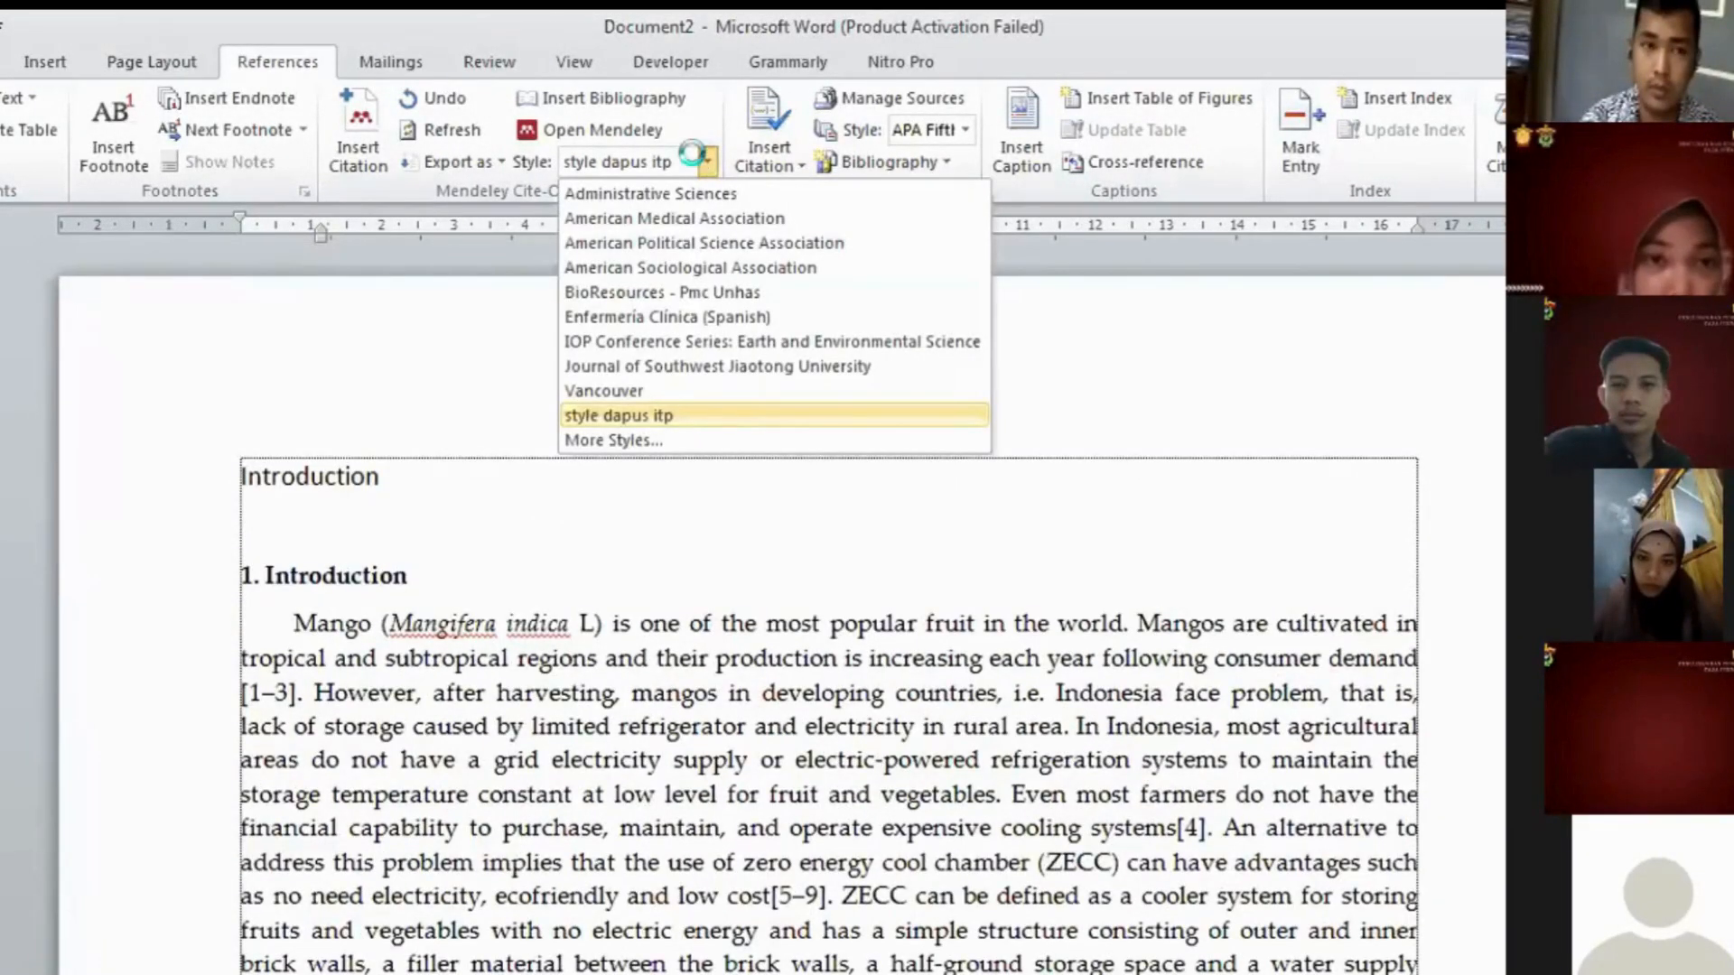
left_click(666, 218)
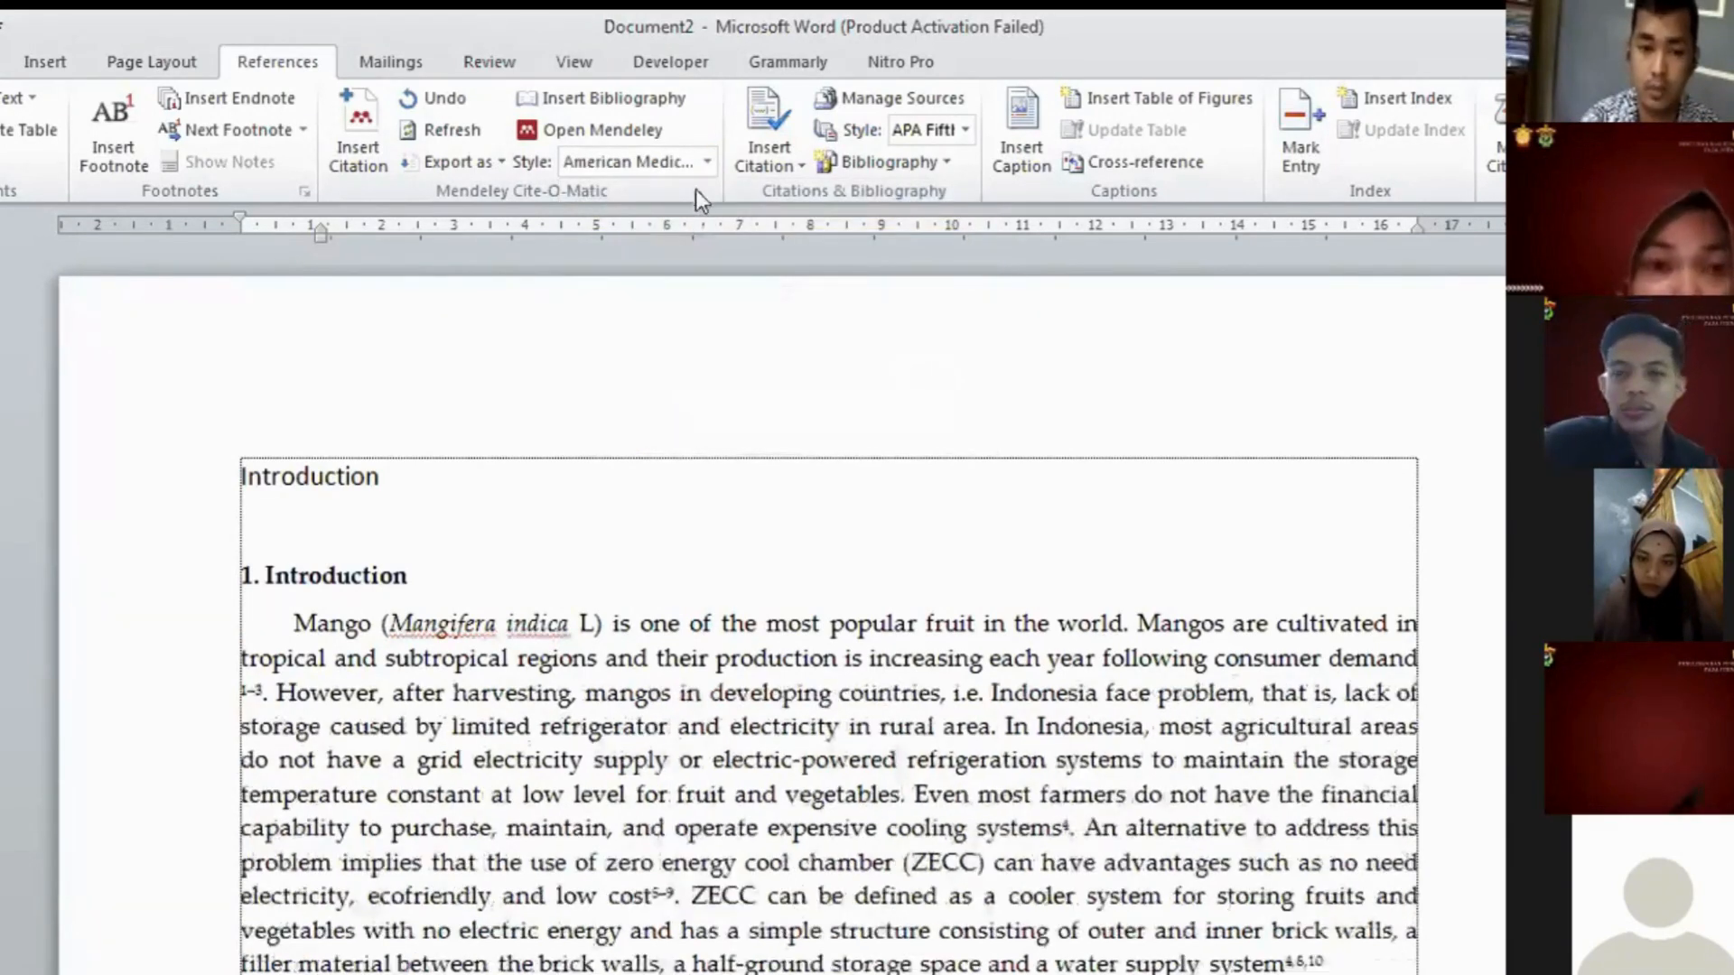
- Set the Mendeley citation style to American Political Science Association
left_click(703, 163)
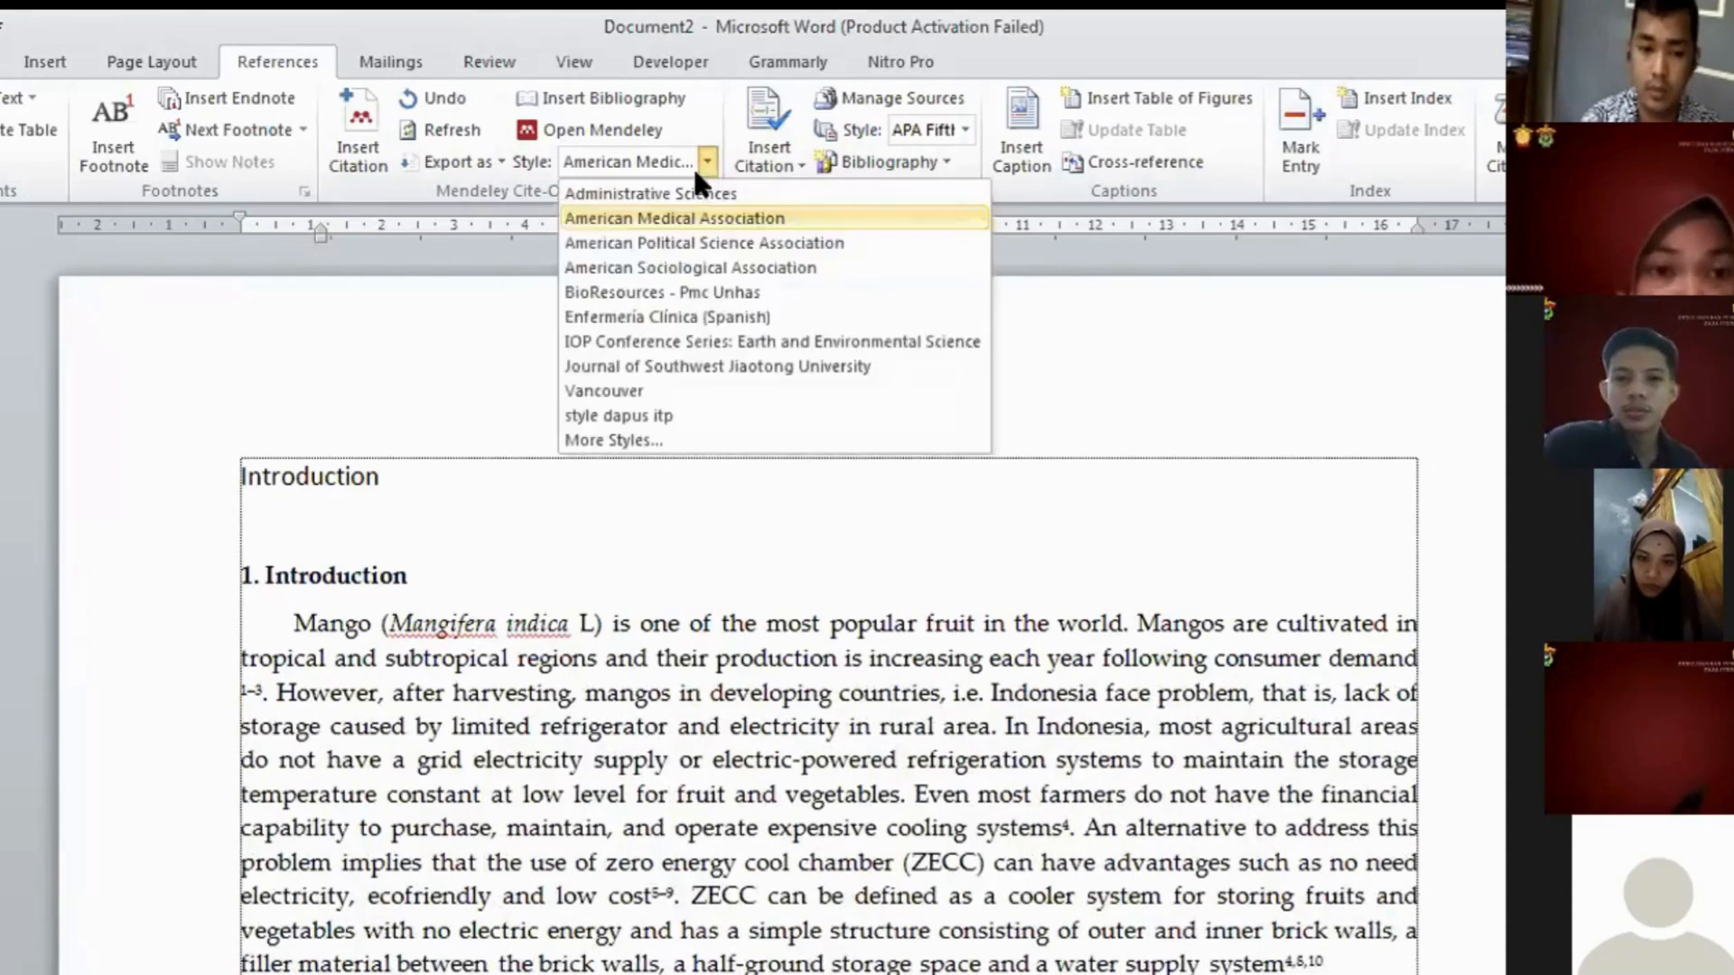
left_click(680, 245)
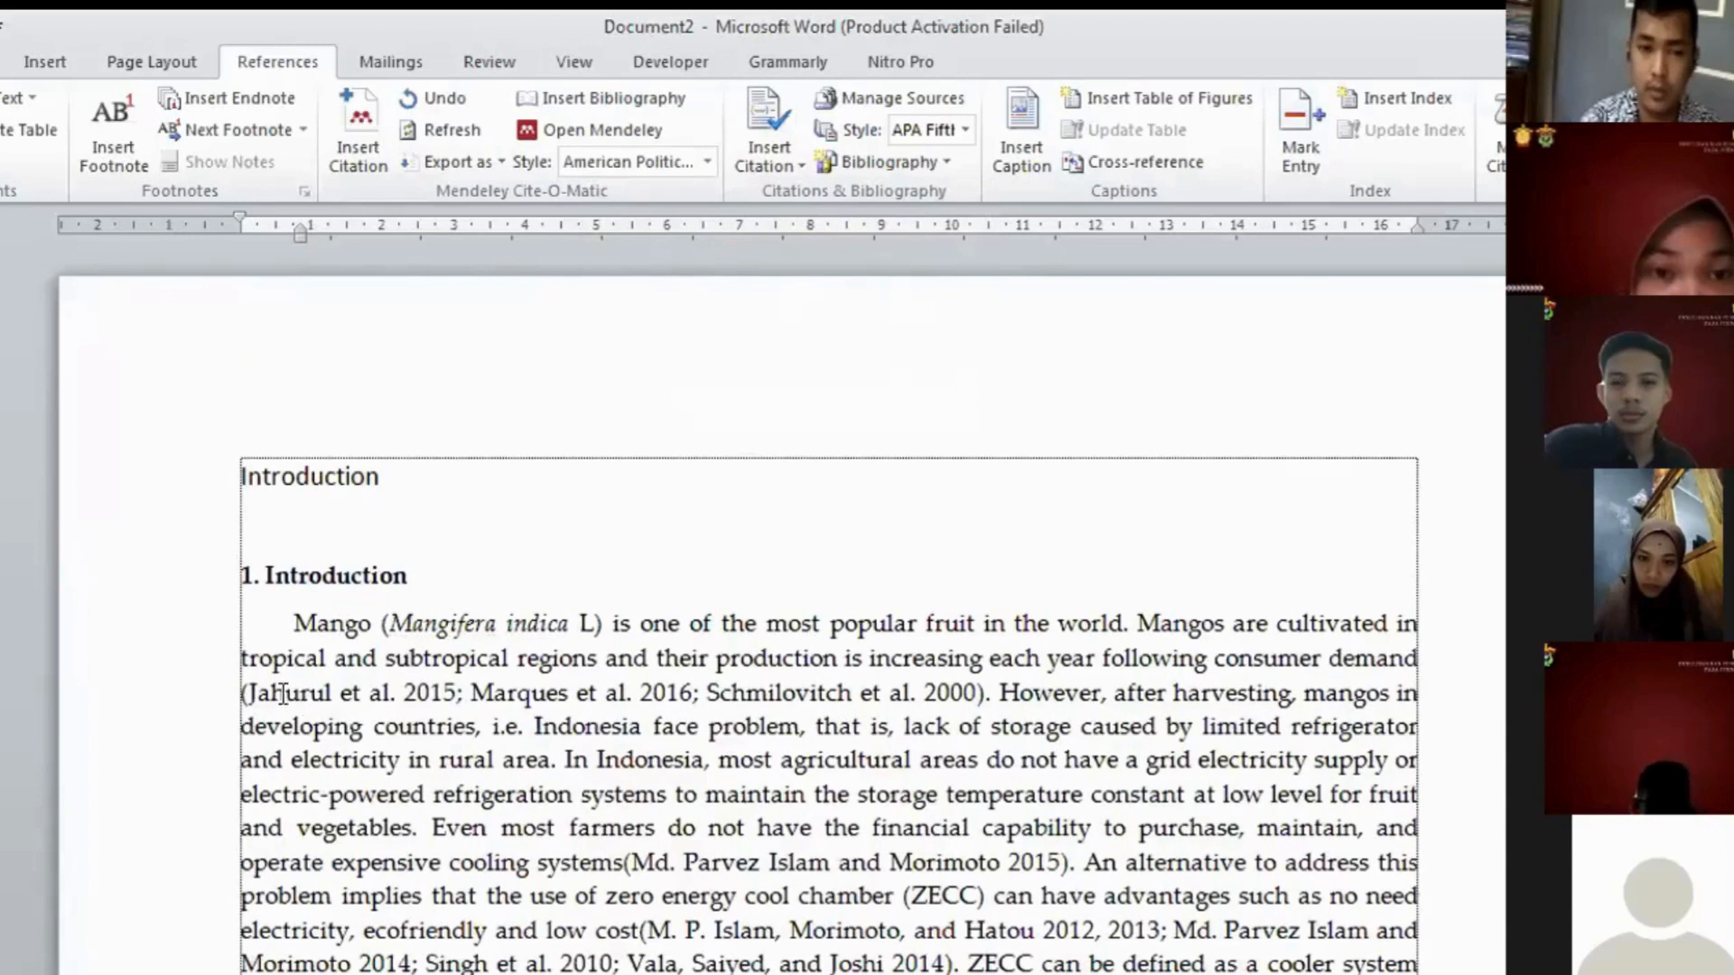
- Examine how the in-text citations and the References list are formatted in the American Political Science Association style
left_click_drag(251, 694, 979, 700)
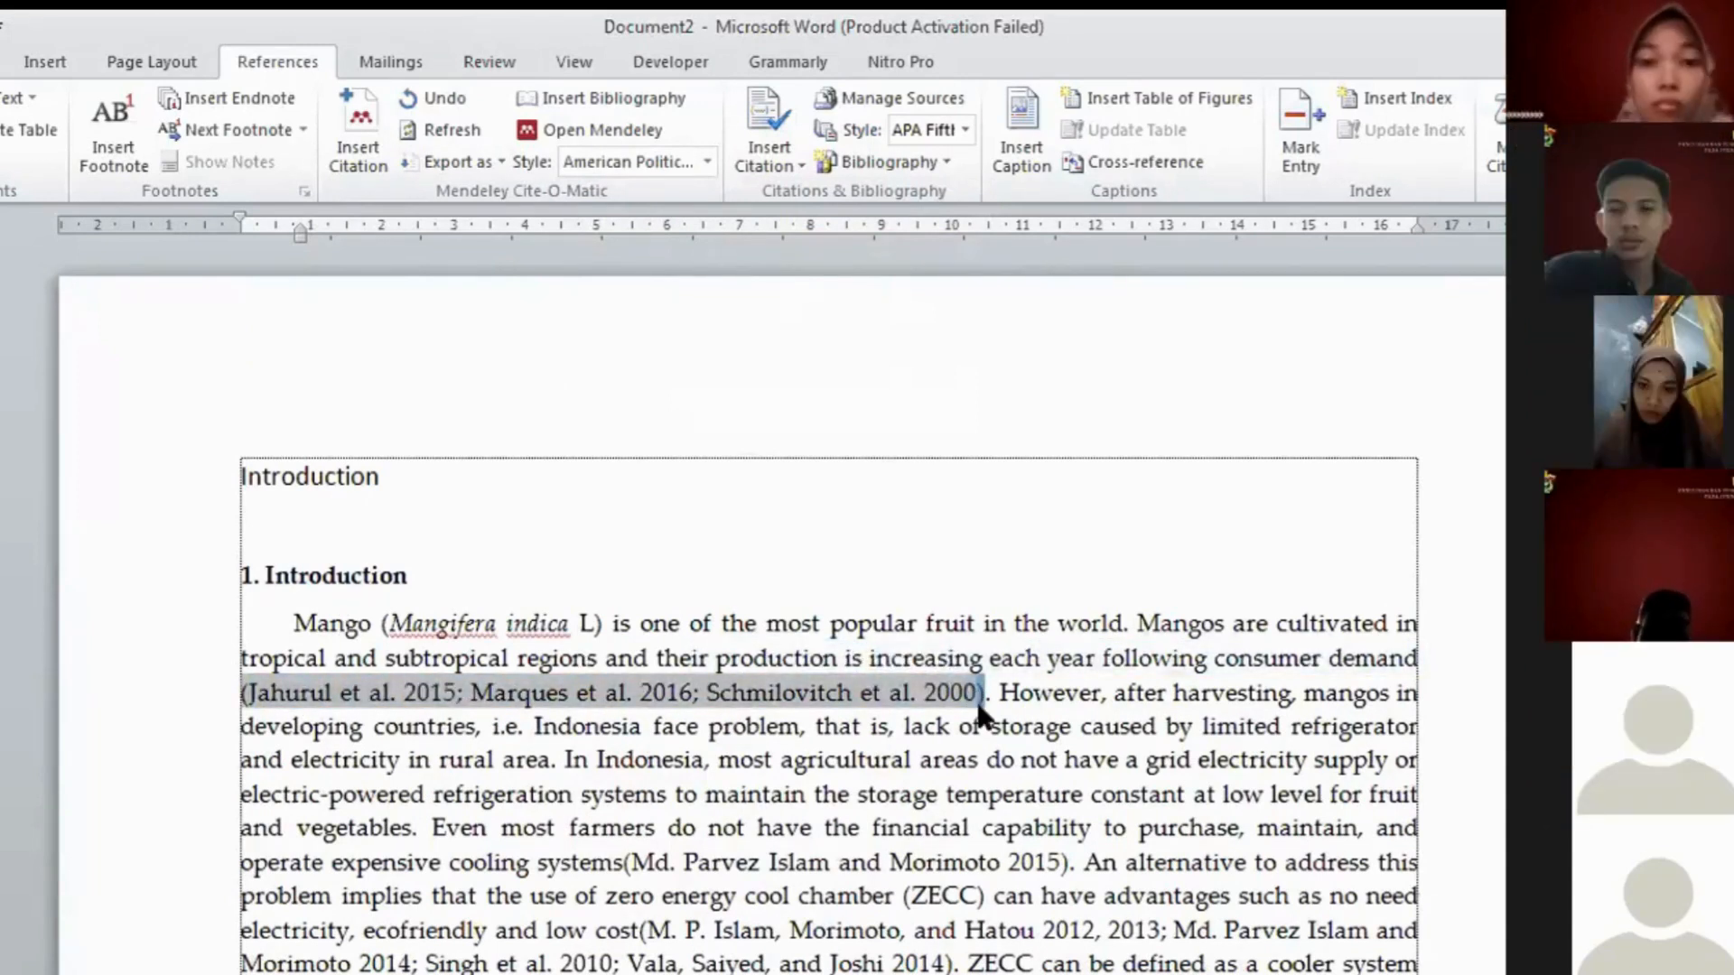
scroll(981, 713, "down", 20)
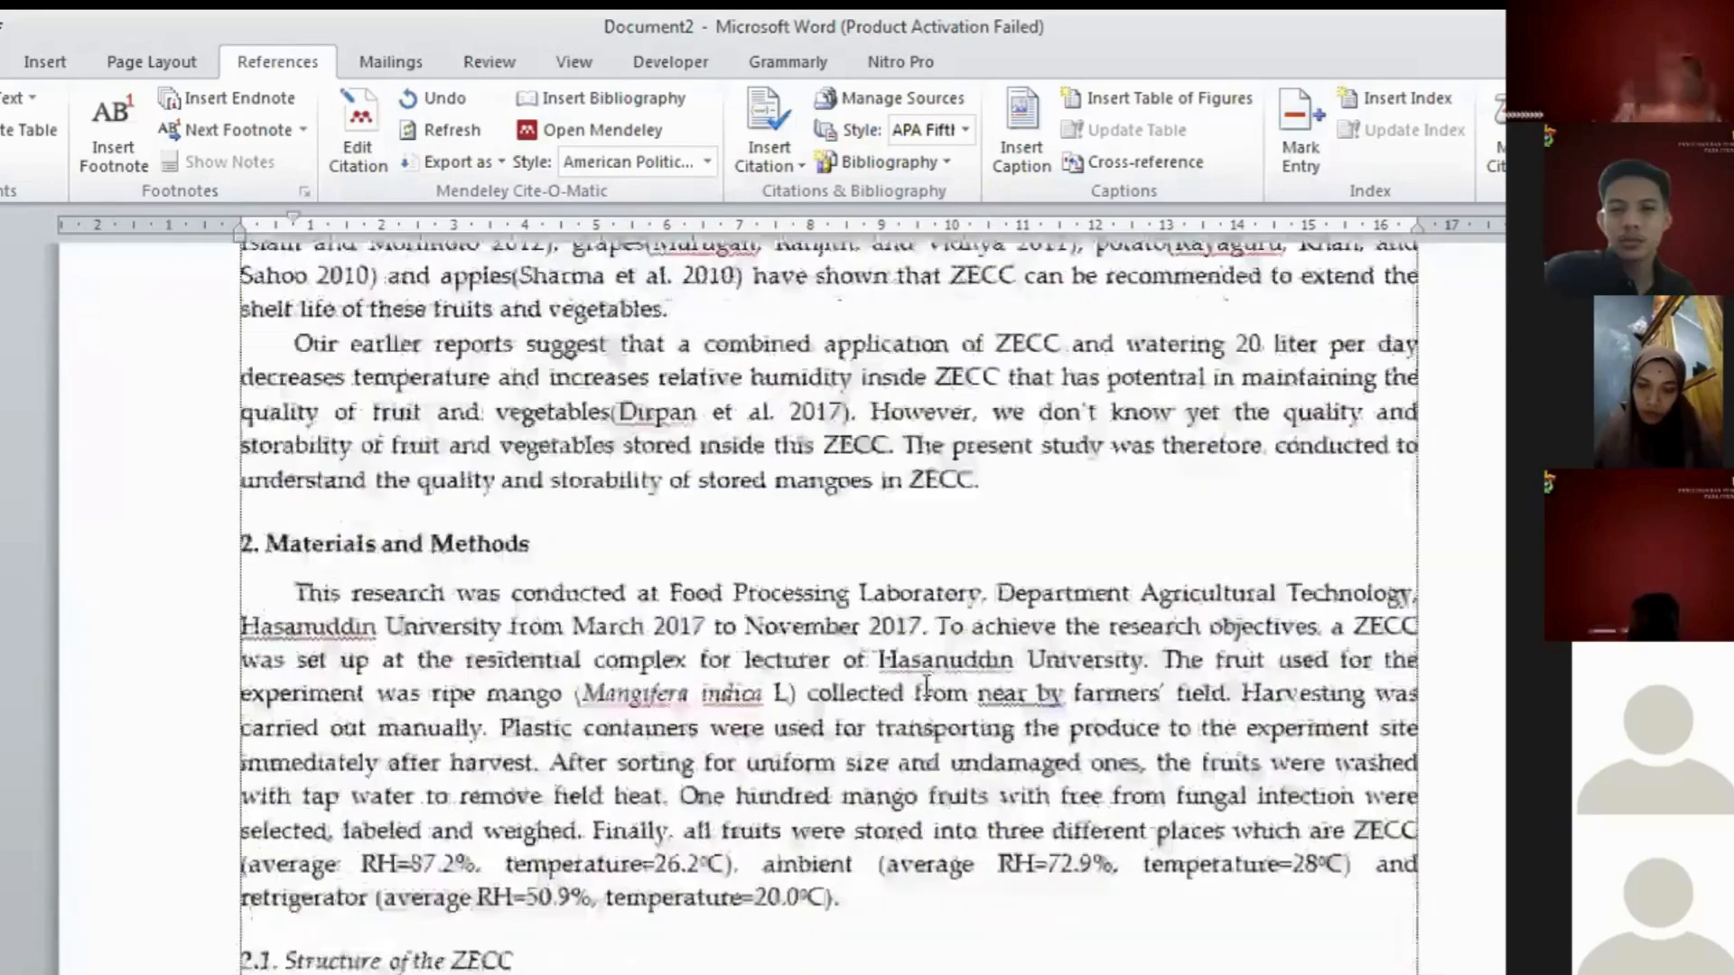
scroll(844, 677, "down", 4)
scroll(293, 456, "up", 2)
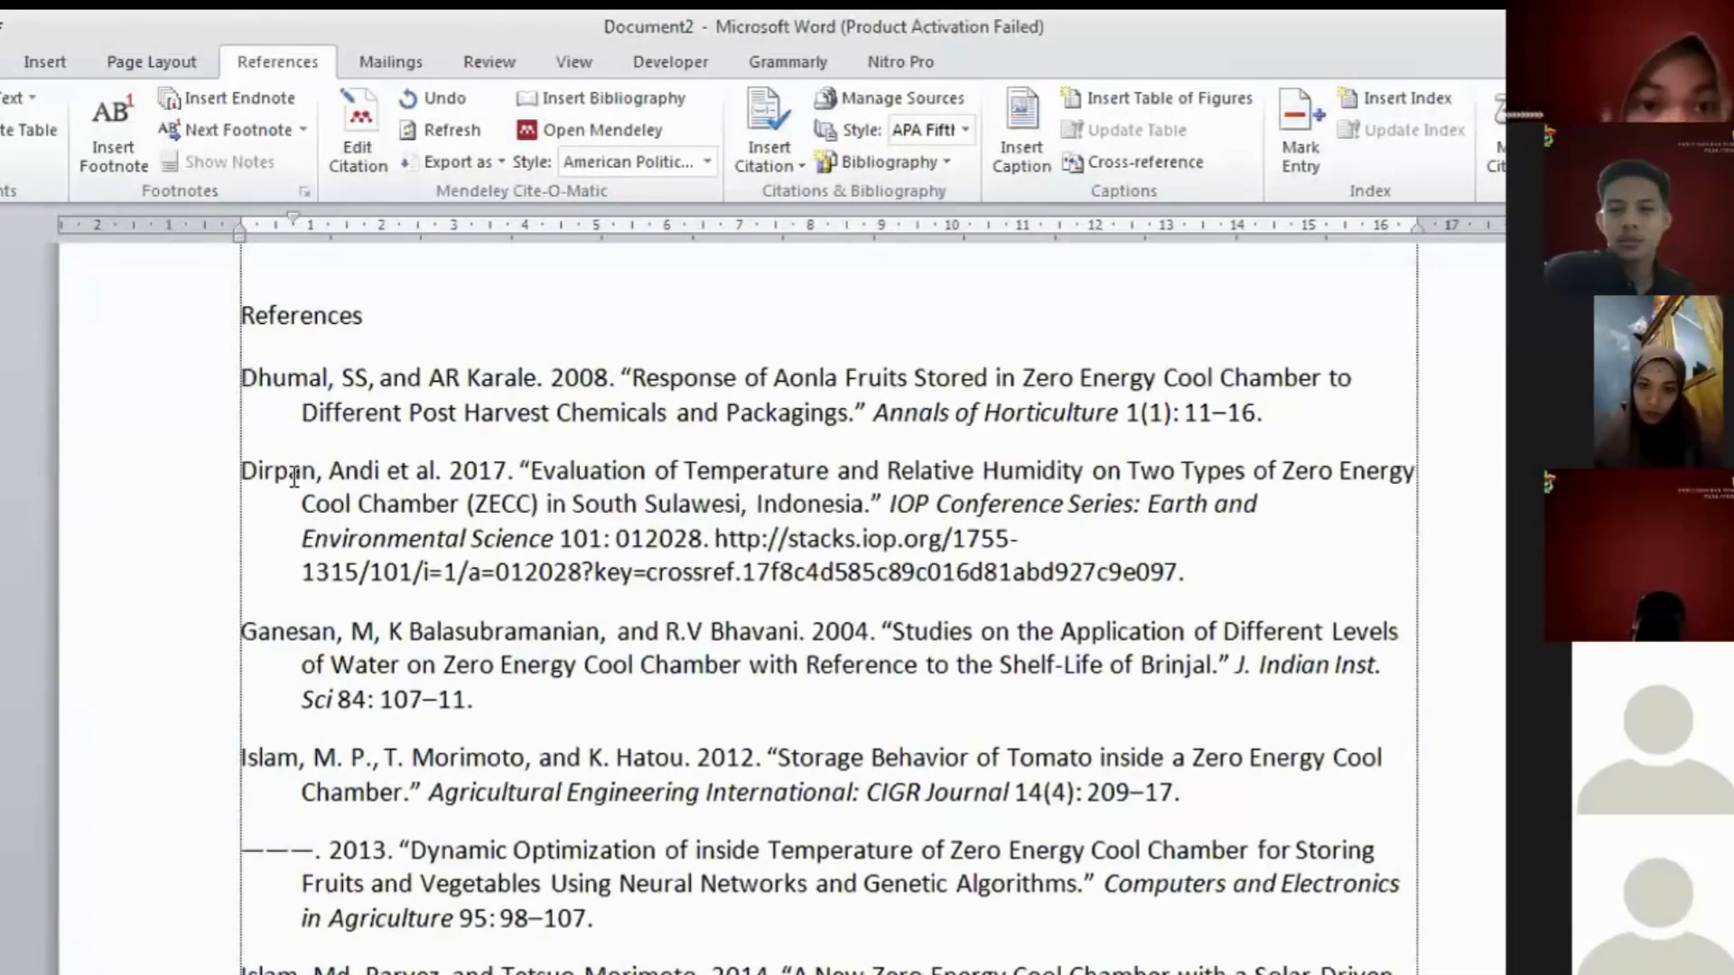
scroll(293, 477, "up", 1)
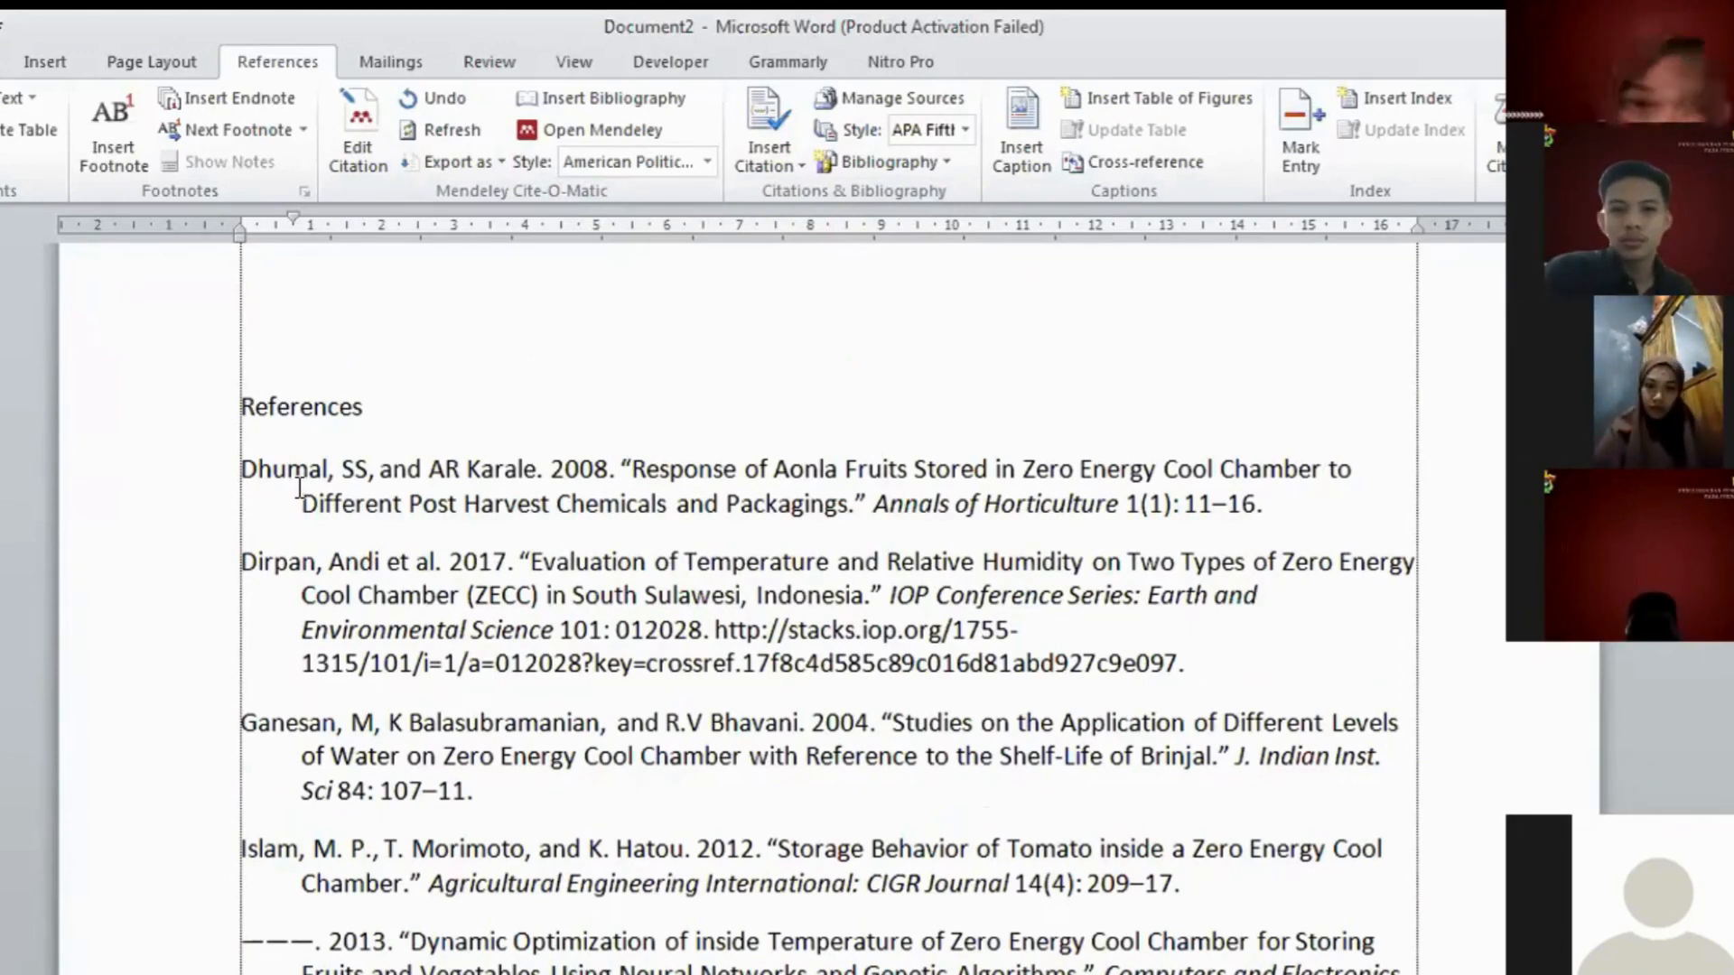
scroll(300, 487, "down", 6)
scroll(300, 488, "up", 3)
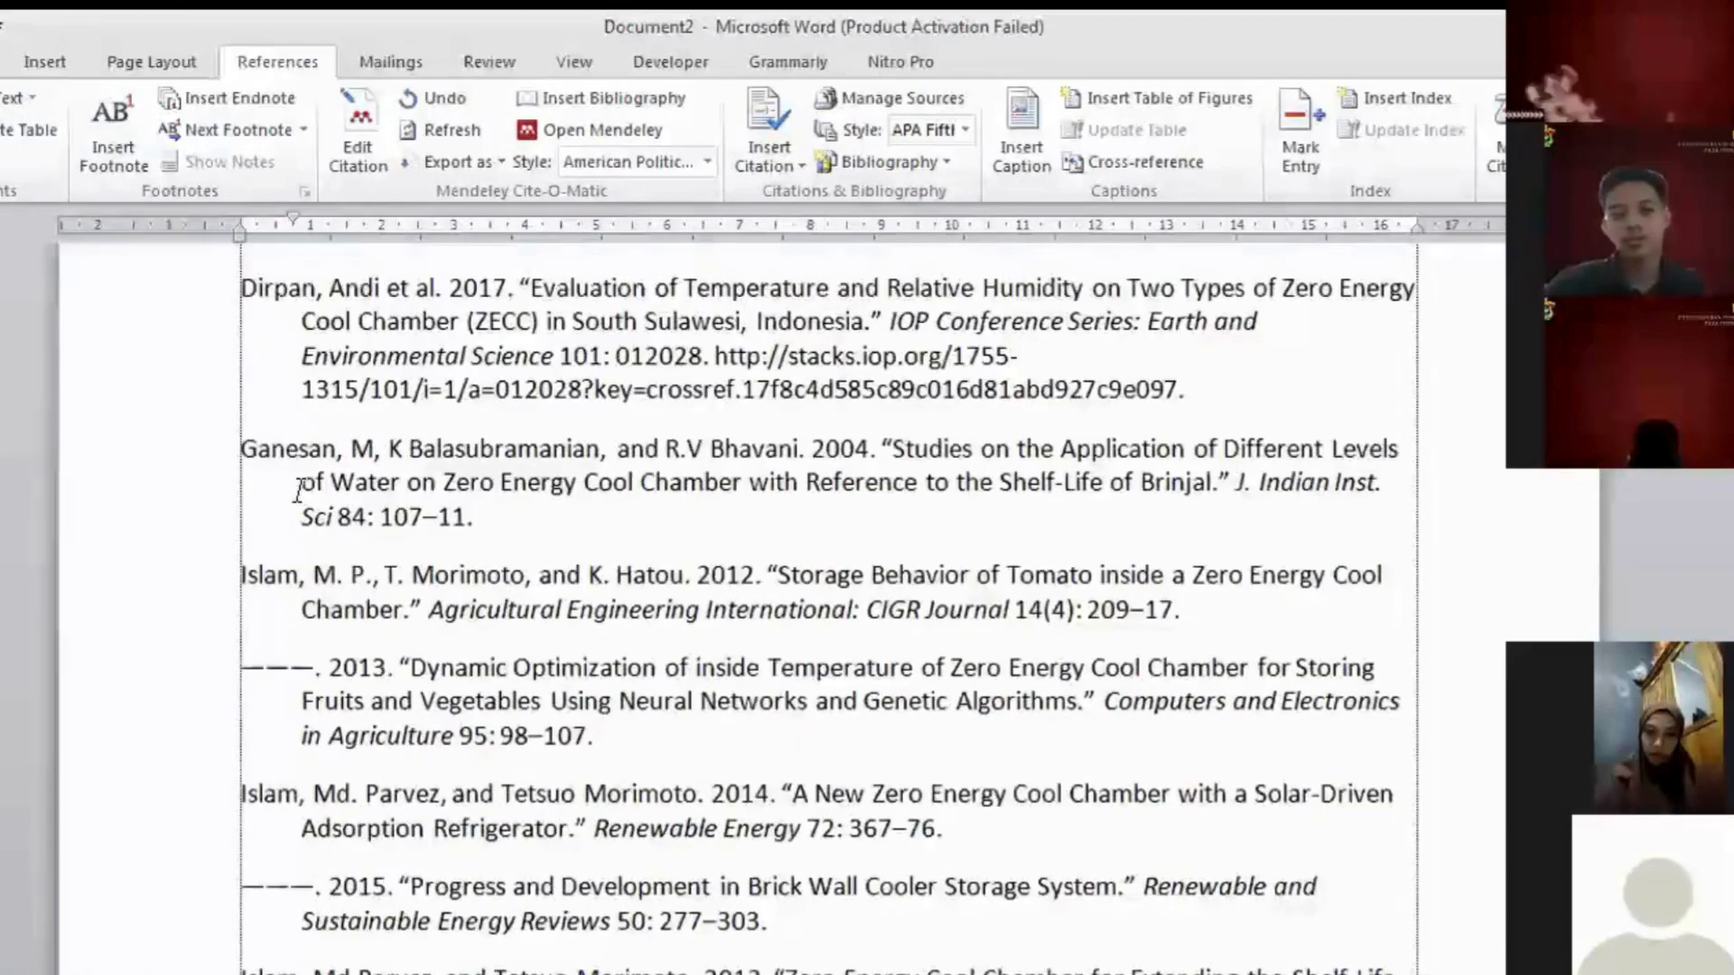
scroll(299, 488, "up", 15)
scroll(349, 472, "up", 5)
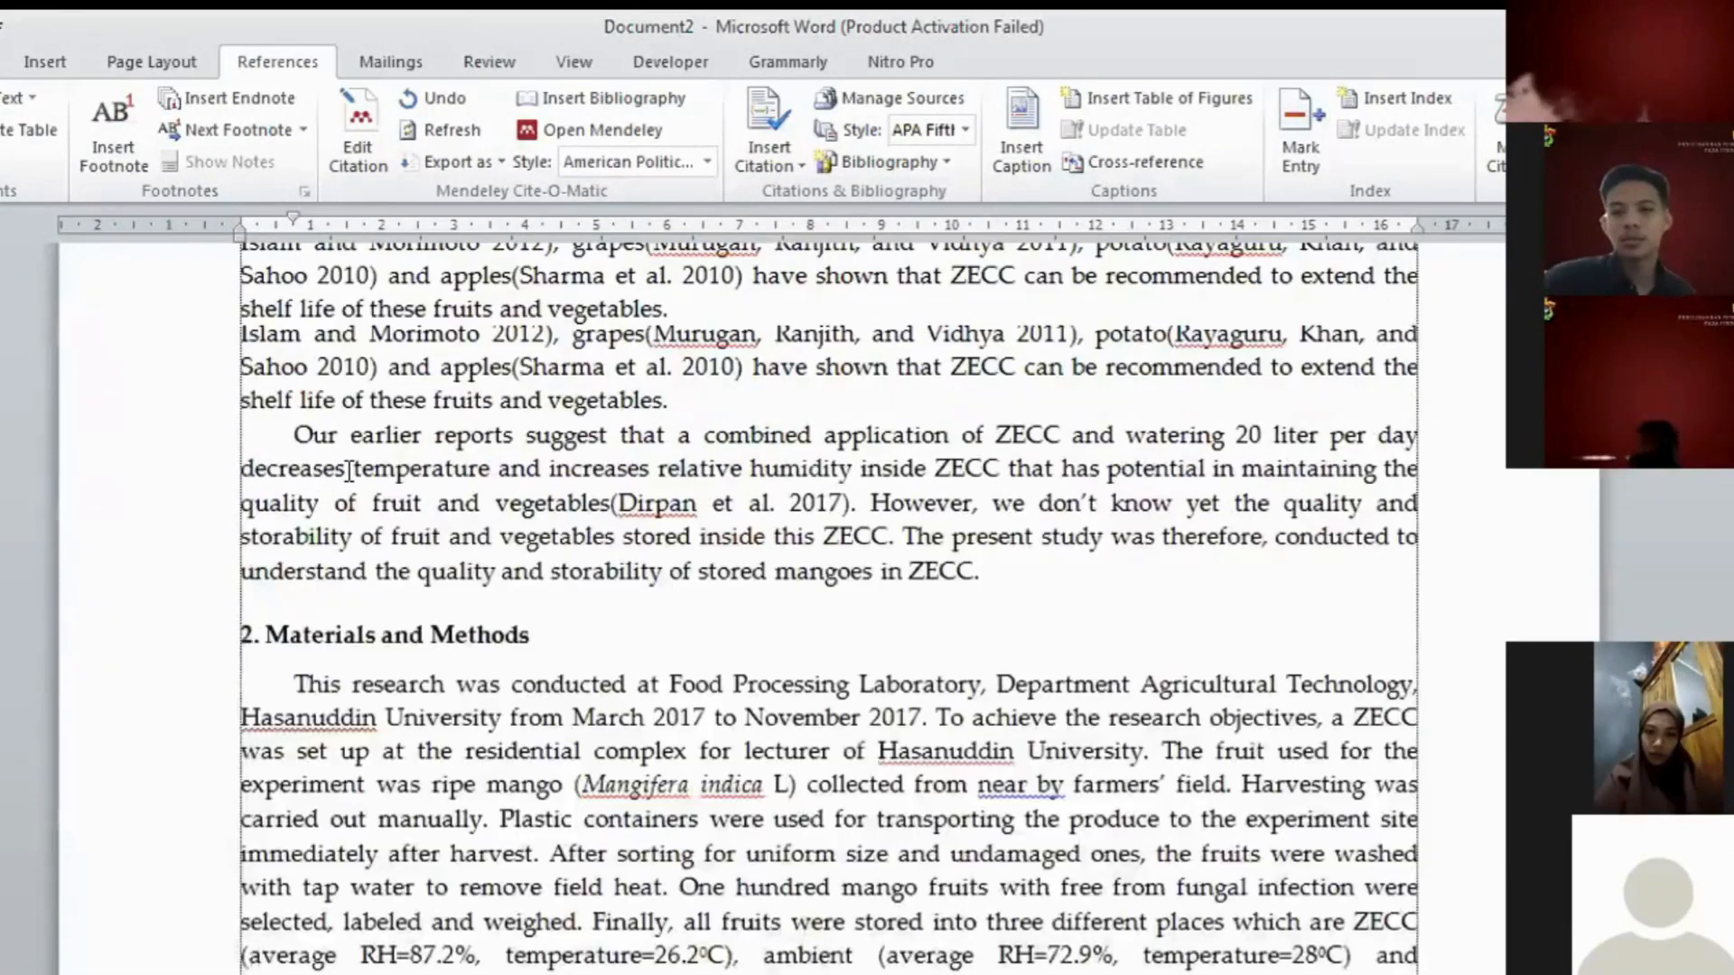
scroll(348, 471, "up", 8)
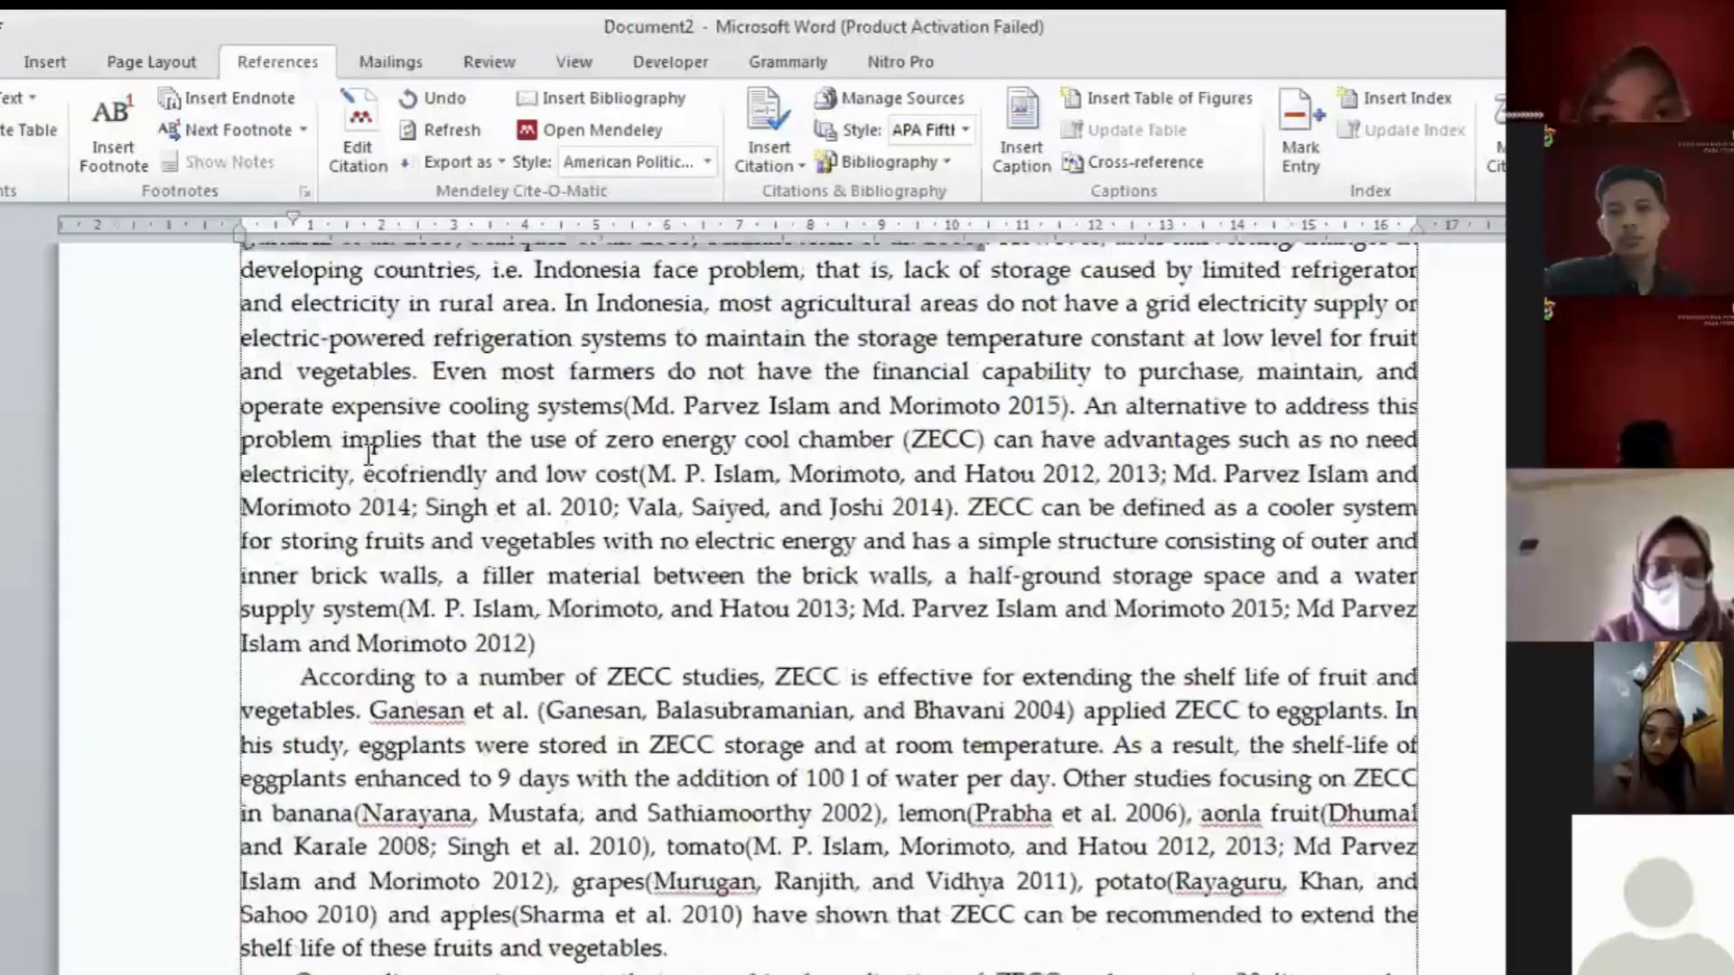
scroll(385, 448, "up", 1)
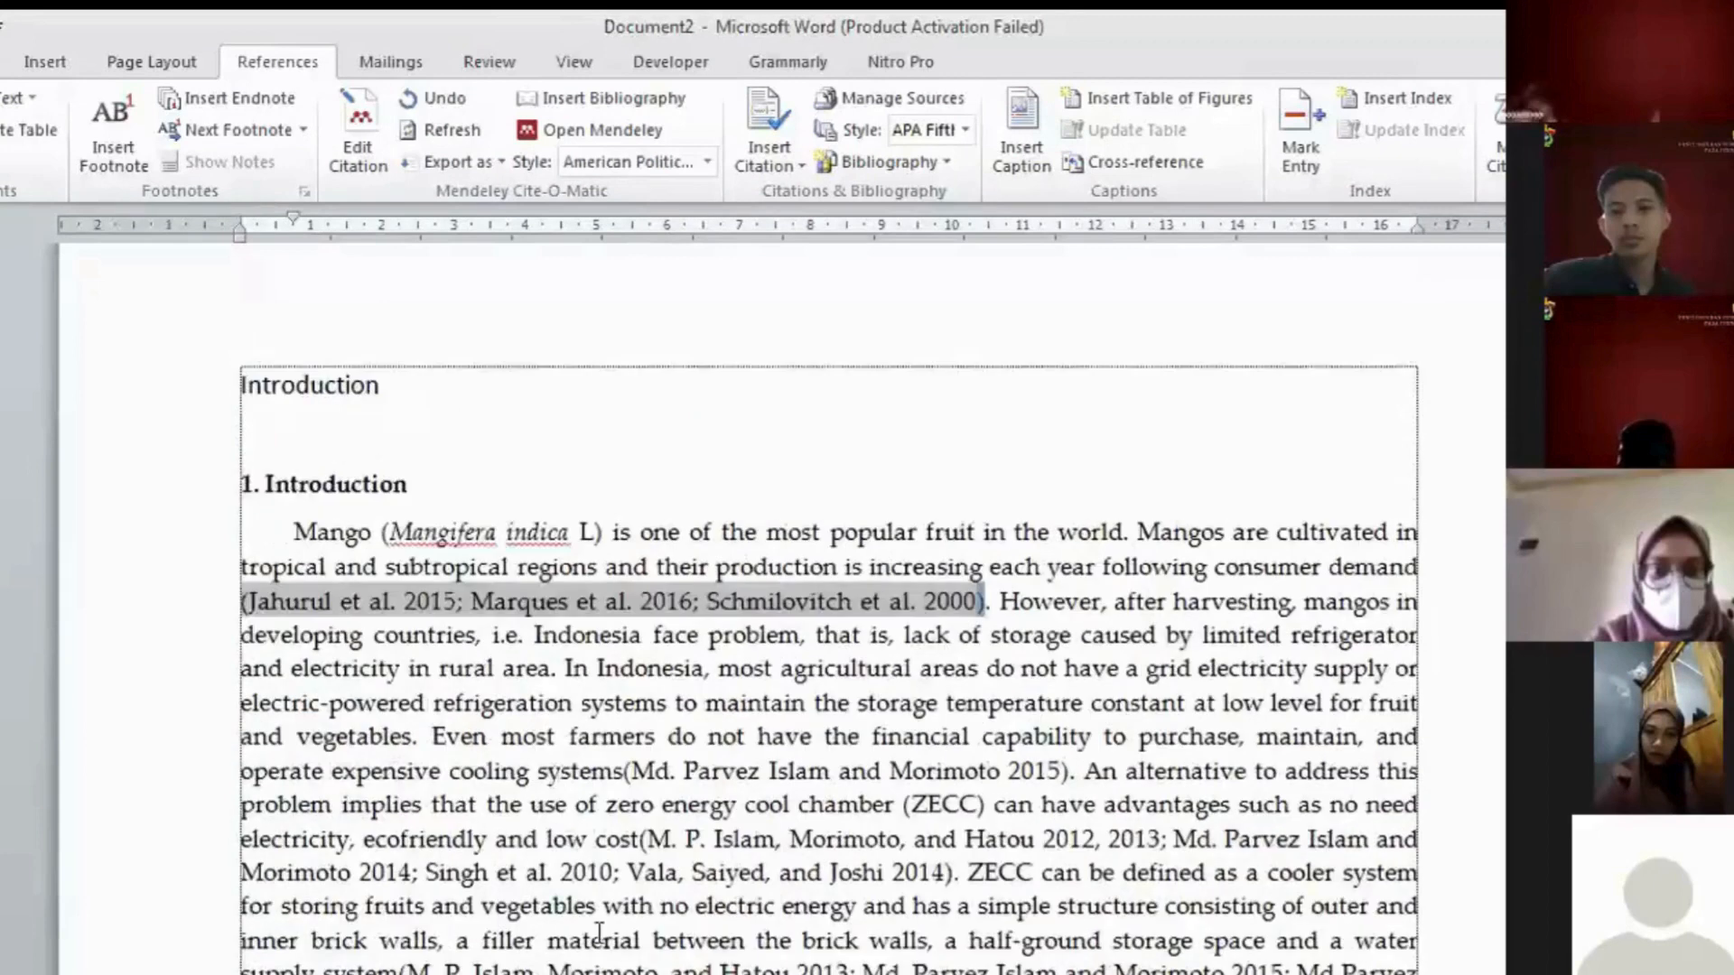
- Switch to the presentation slide "Kenapa harus mendeley ?"
left_click(502, 974)
left_click(502, 973)
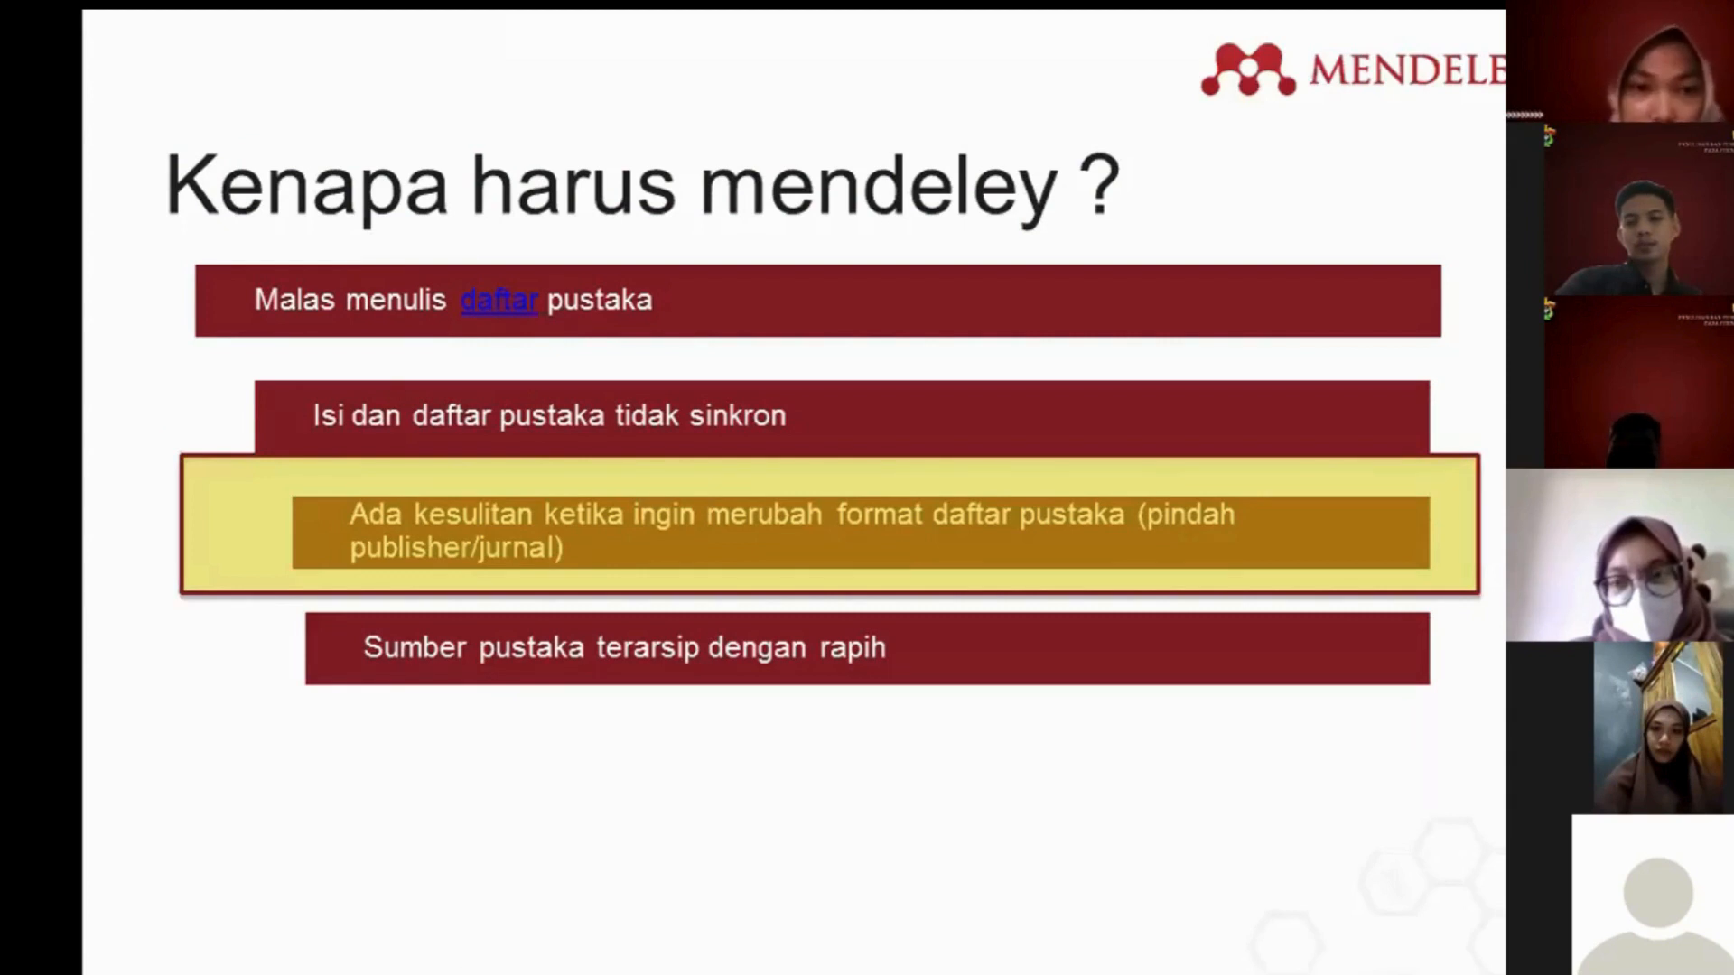
- Switch to Mendeley Desktop and look through the library's folder list
key("super")
left_click(307, 971)
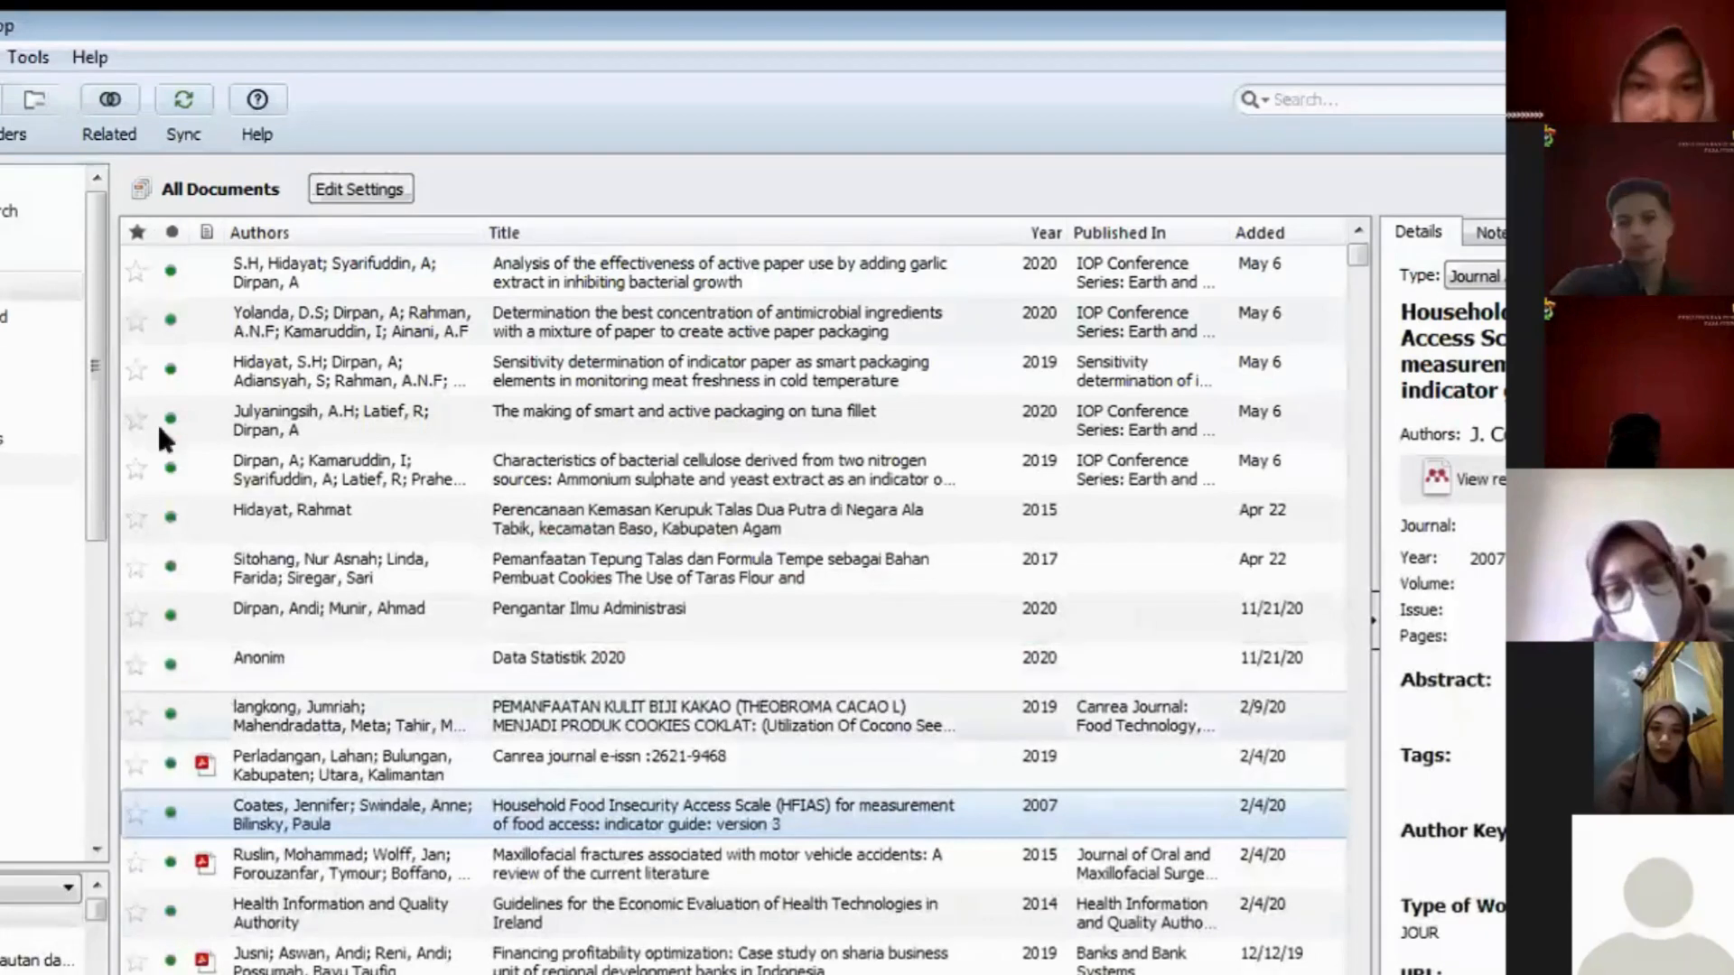
left_click_drag(97, 352, 85, 201)
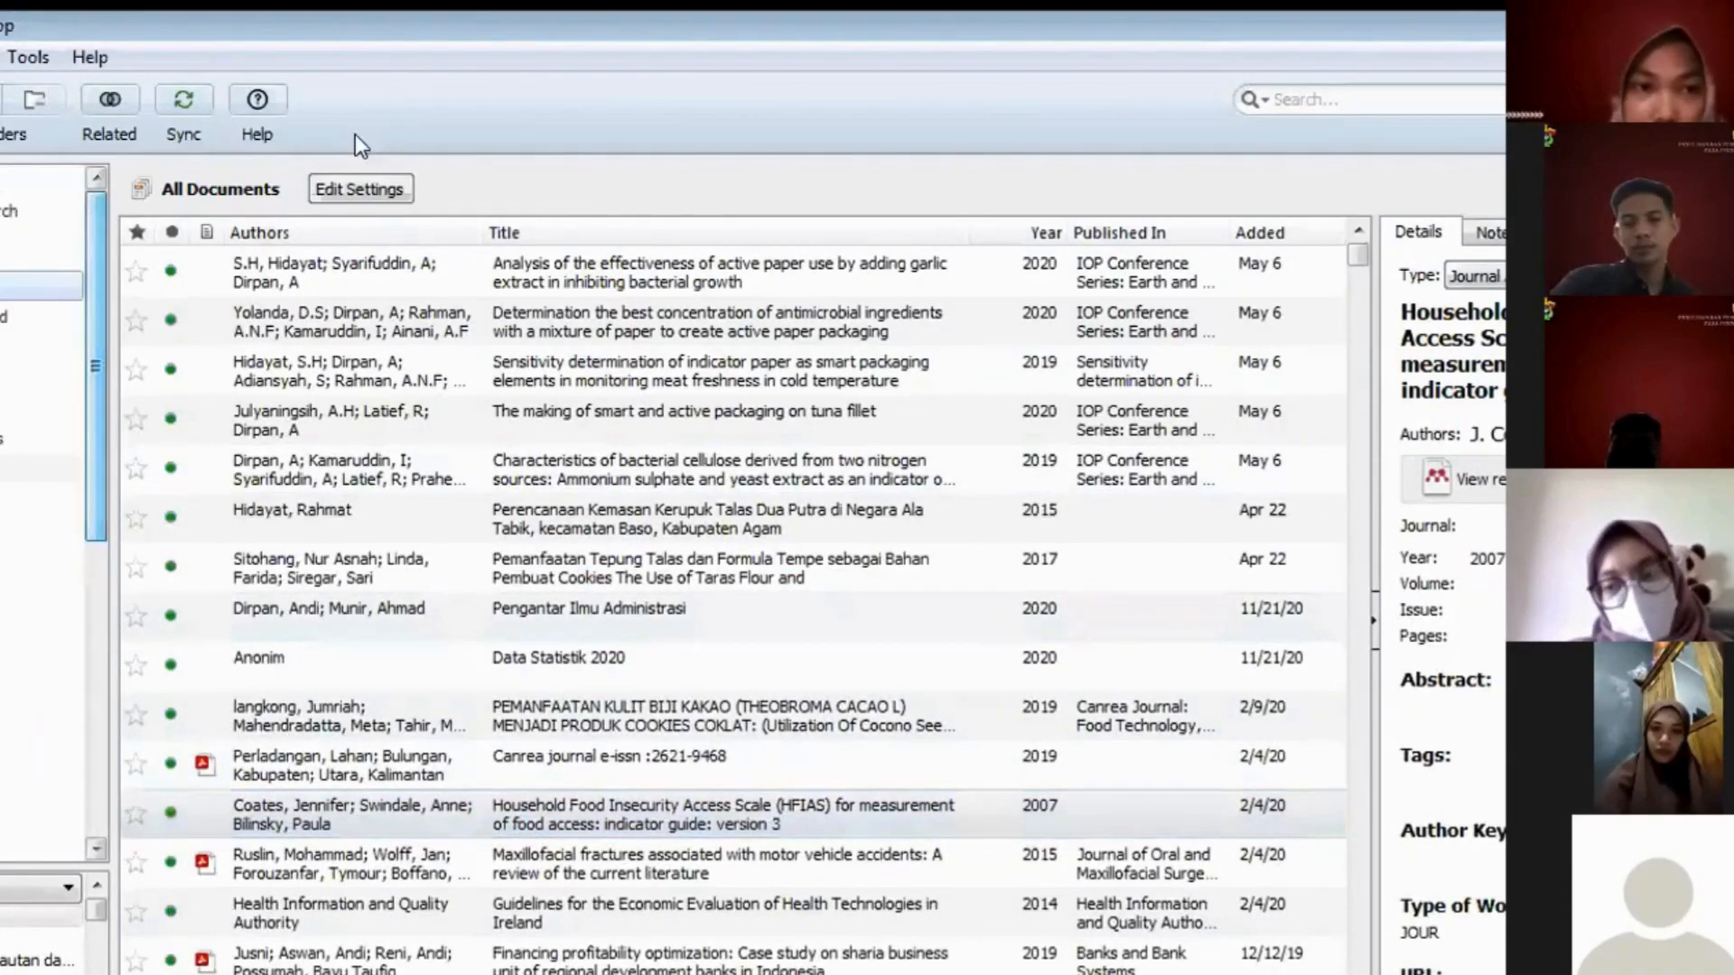
scroll(36, 542, "down", 5)
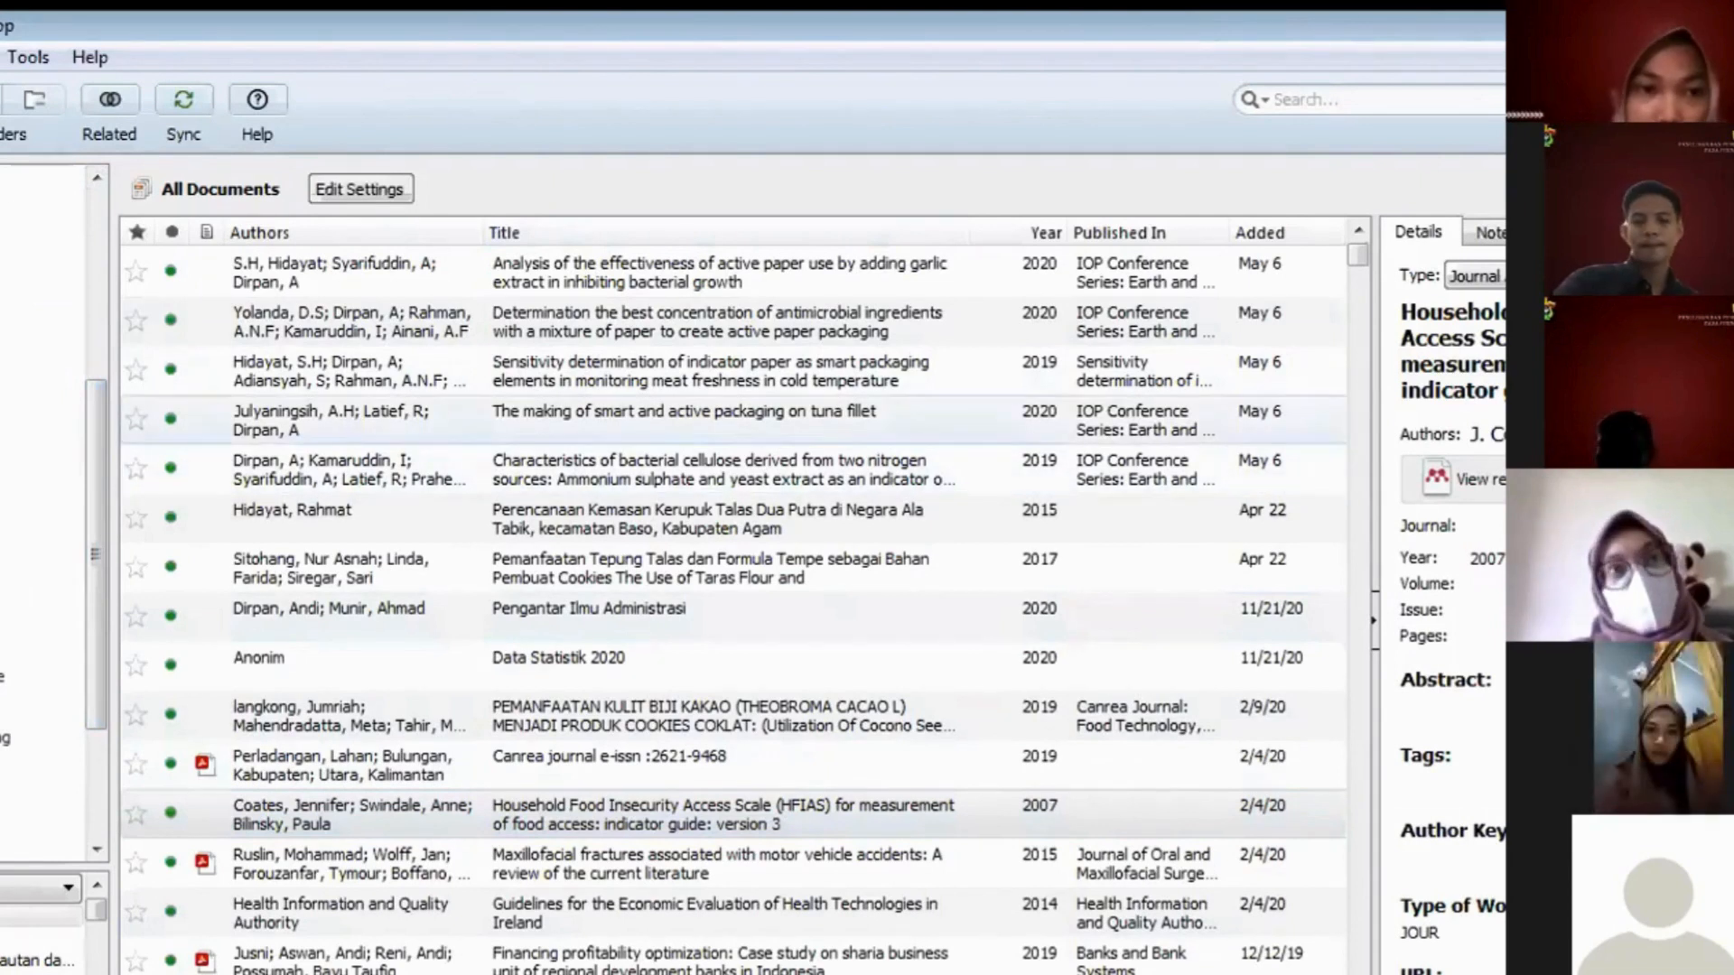
scroll(37, 542, "up", 5)
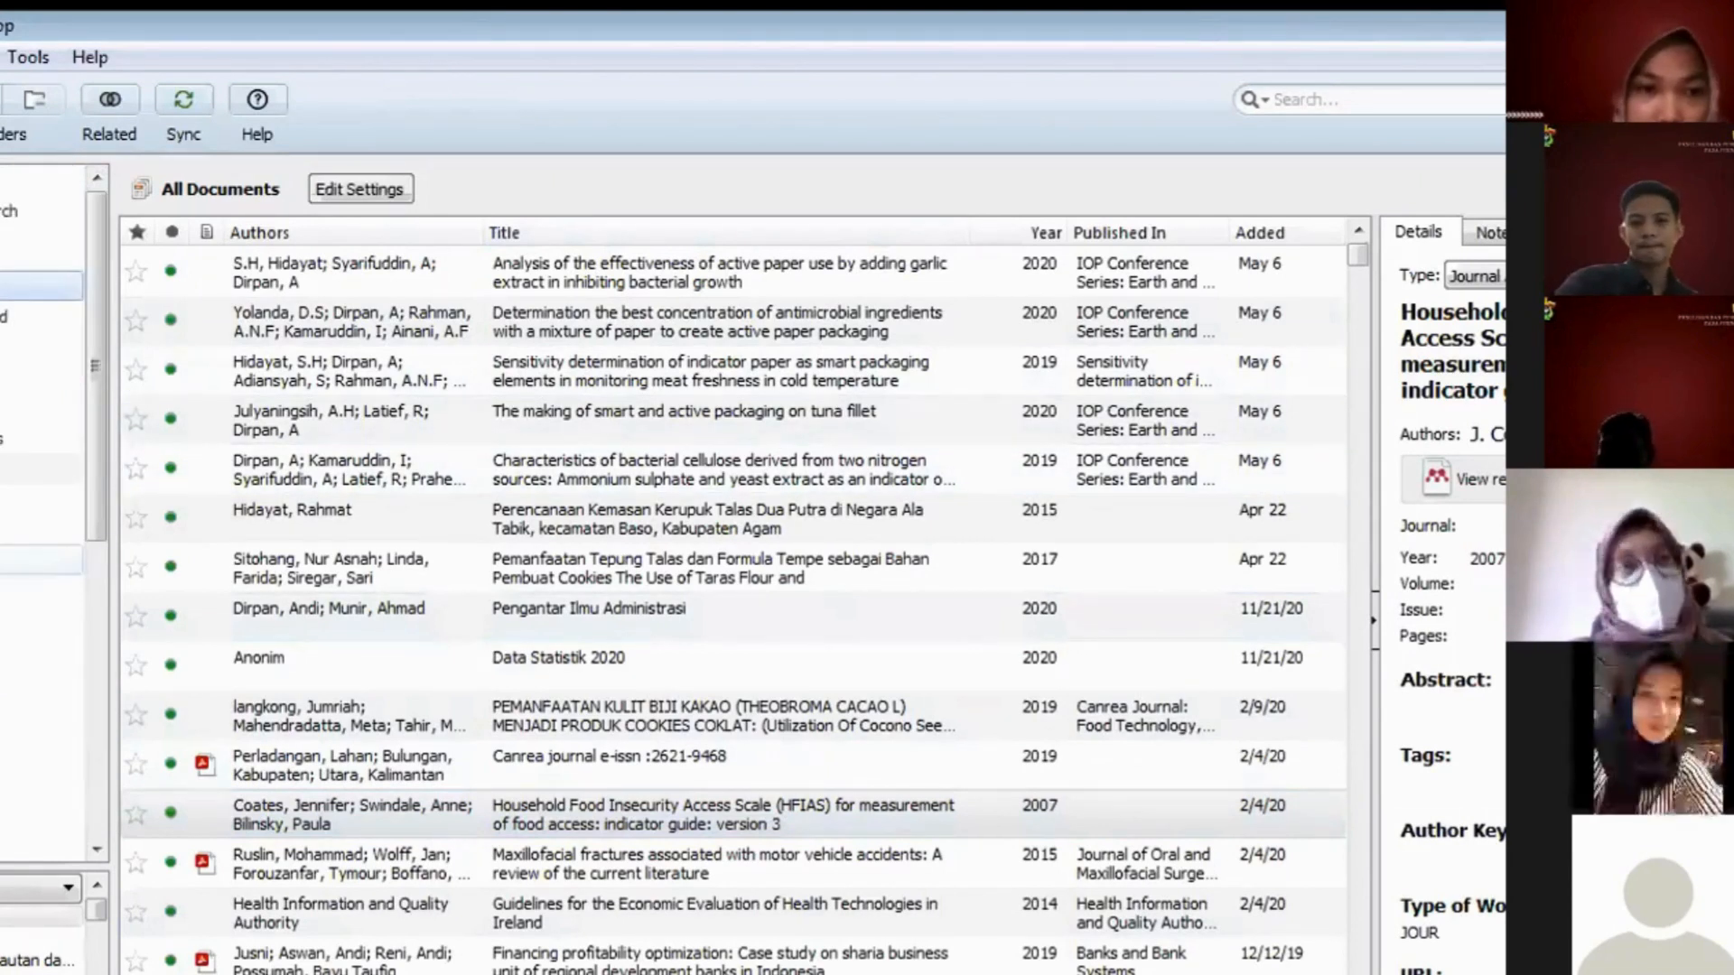
scroll(45, 506, "down", 5)
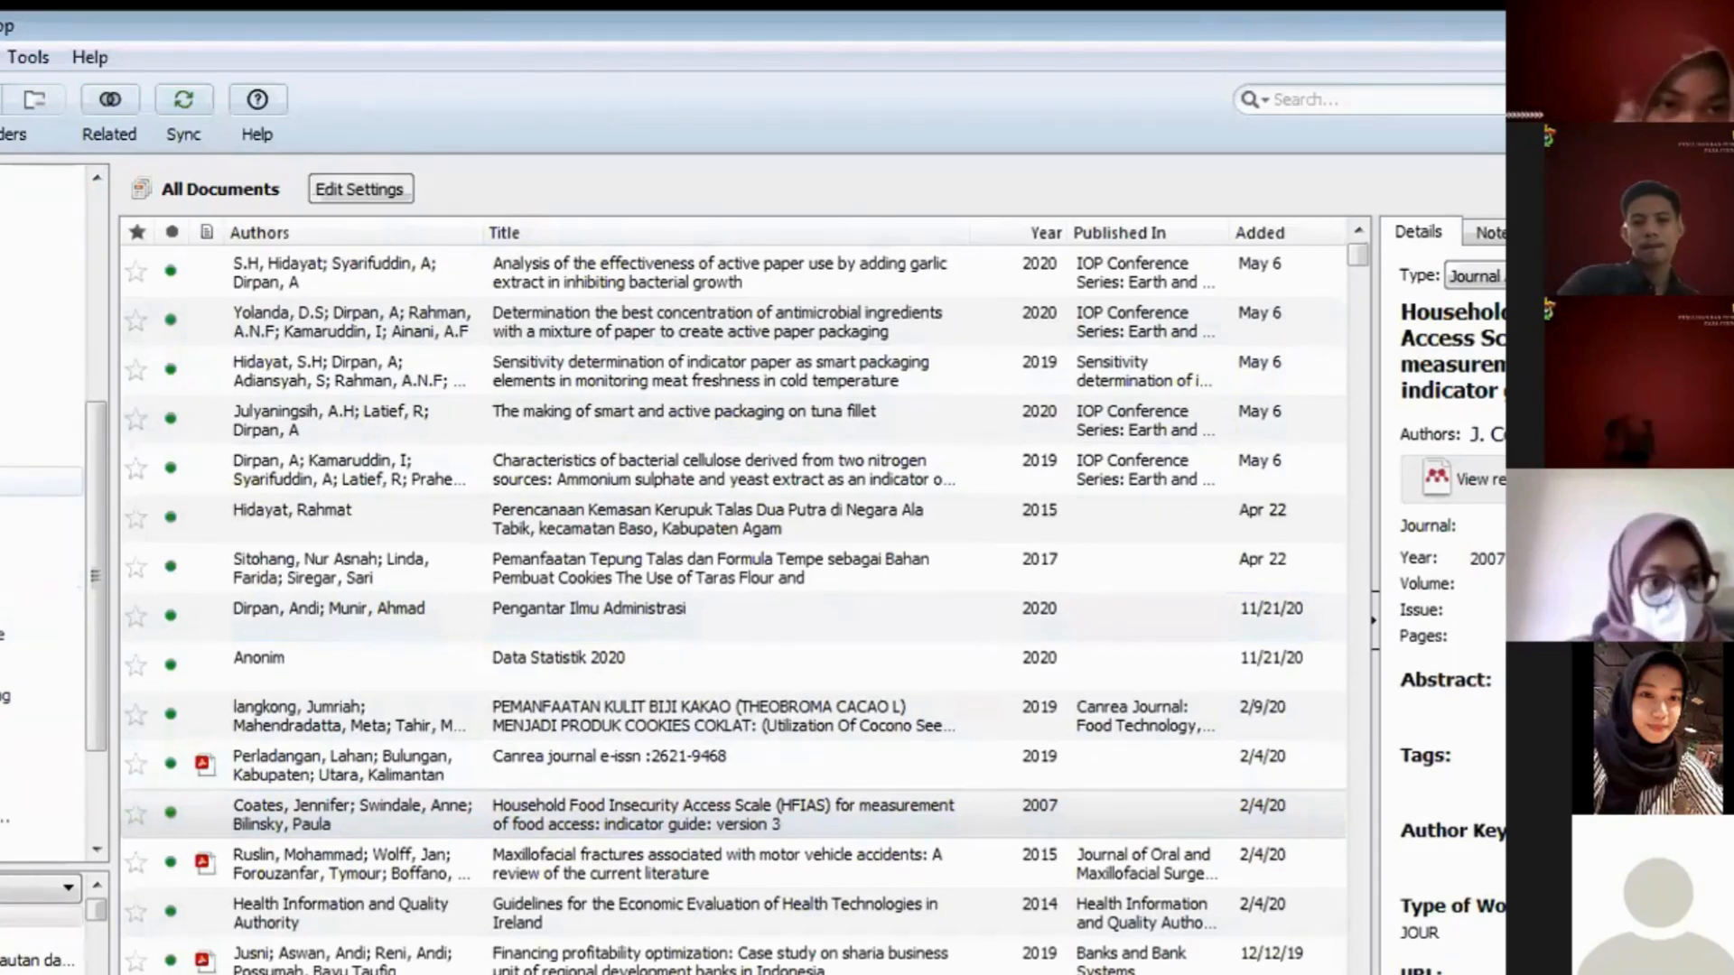
- View the references stored in the smart packaging, Sago and respiration rate folders
left_click(37, 483)
left_click(36, 695)
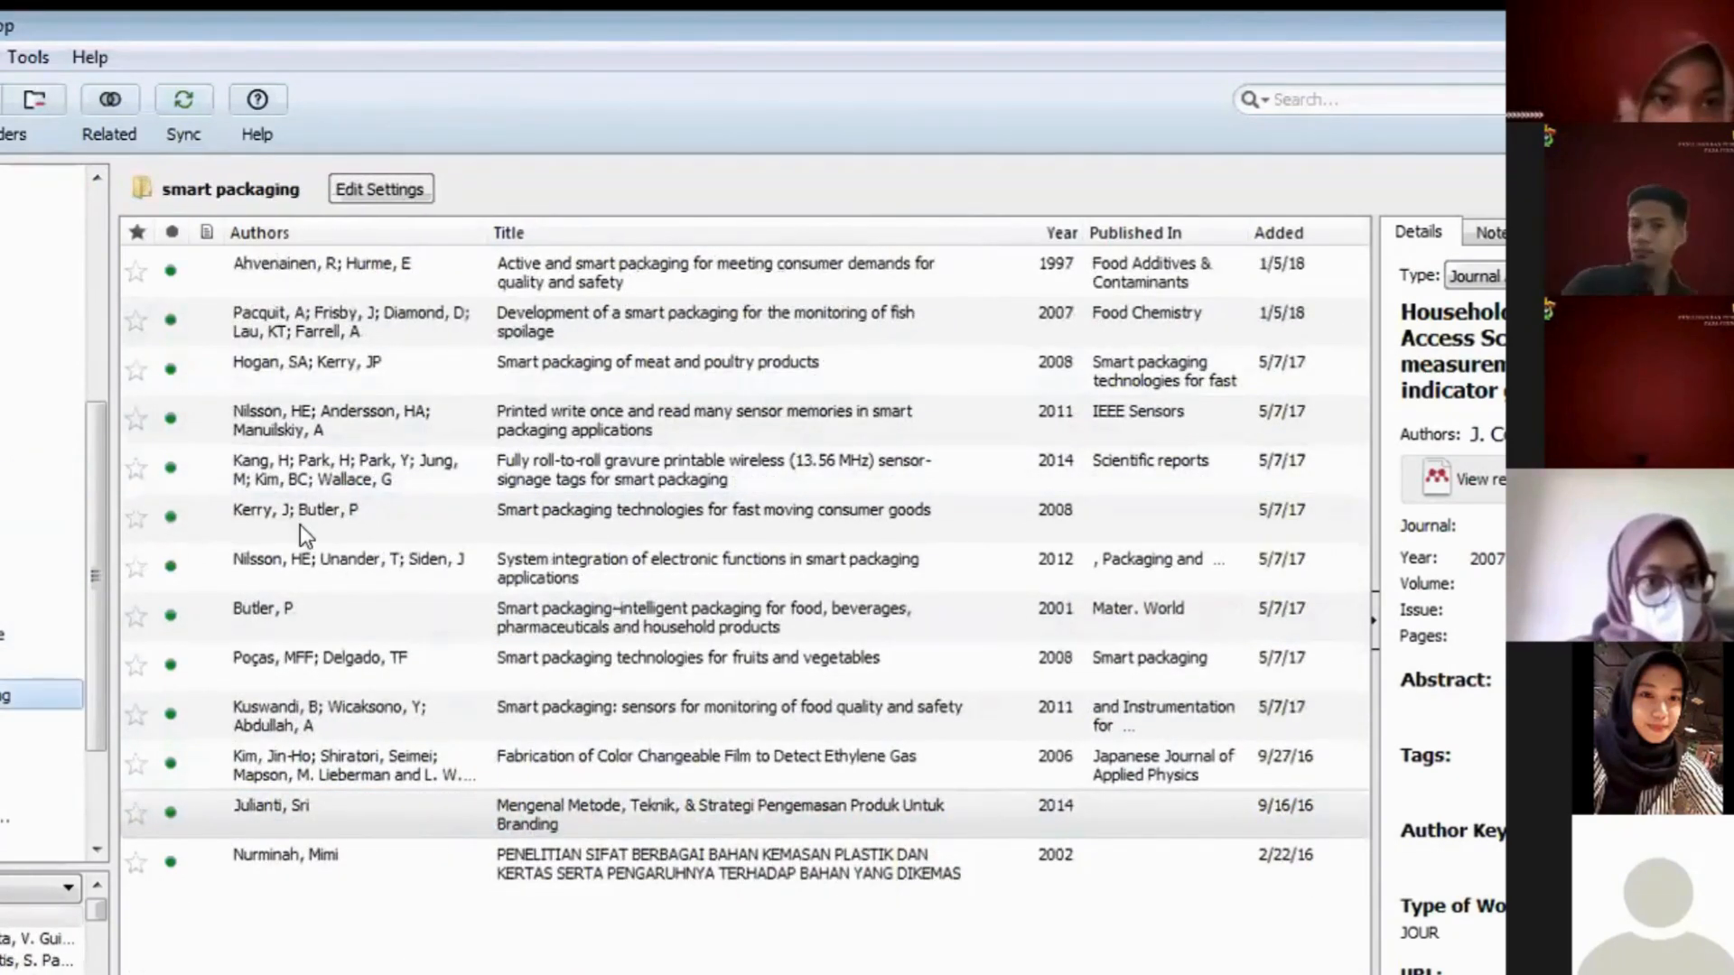
left_click(41, 665)
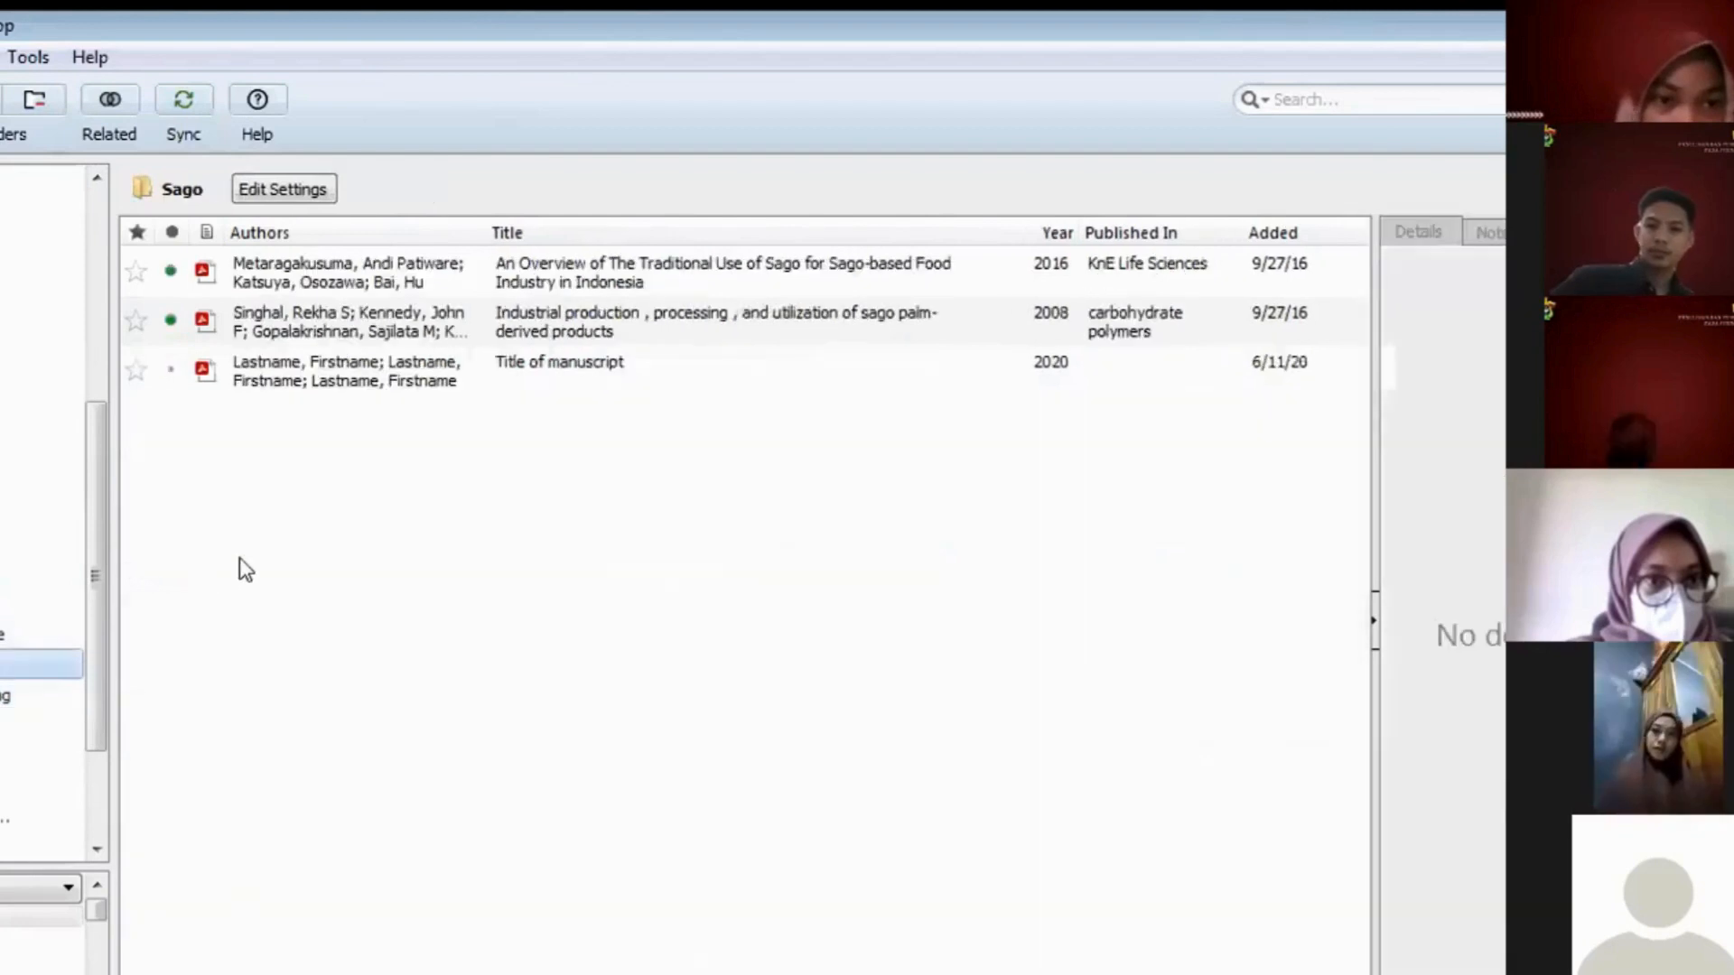
left_click(4, 634)
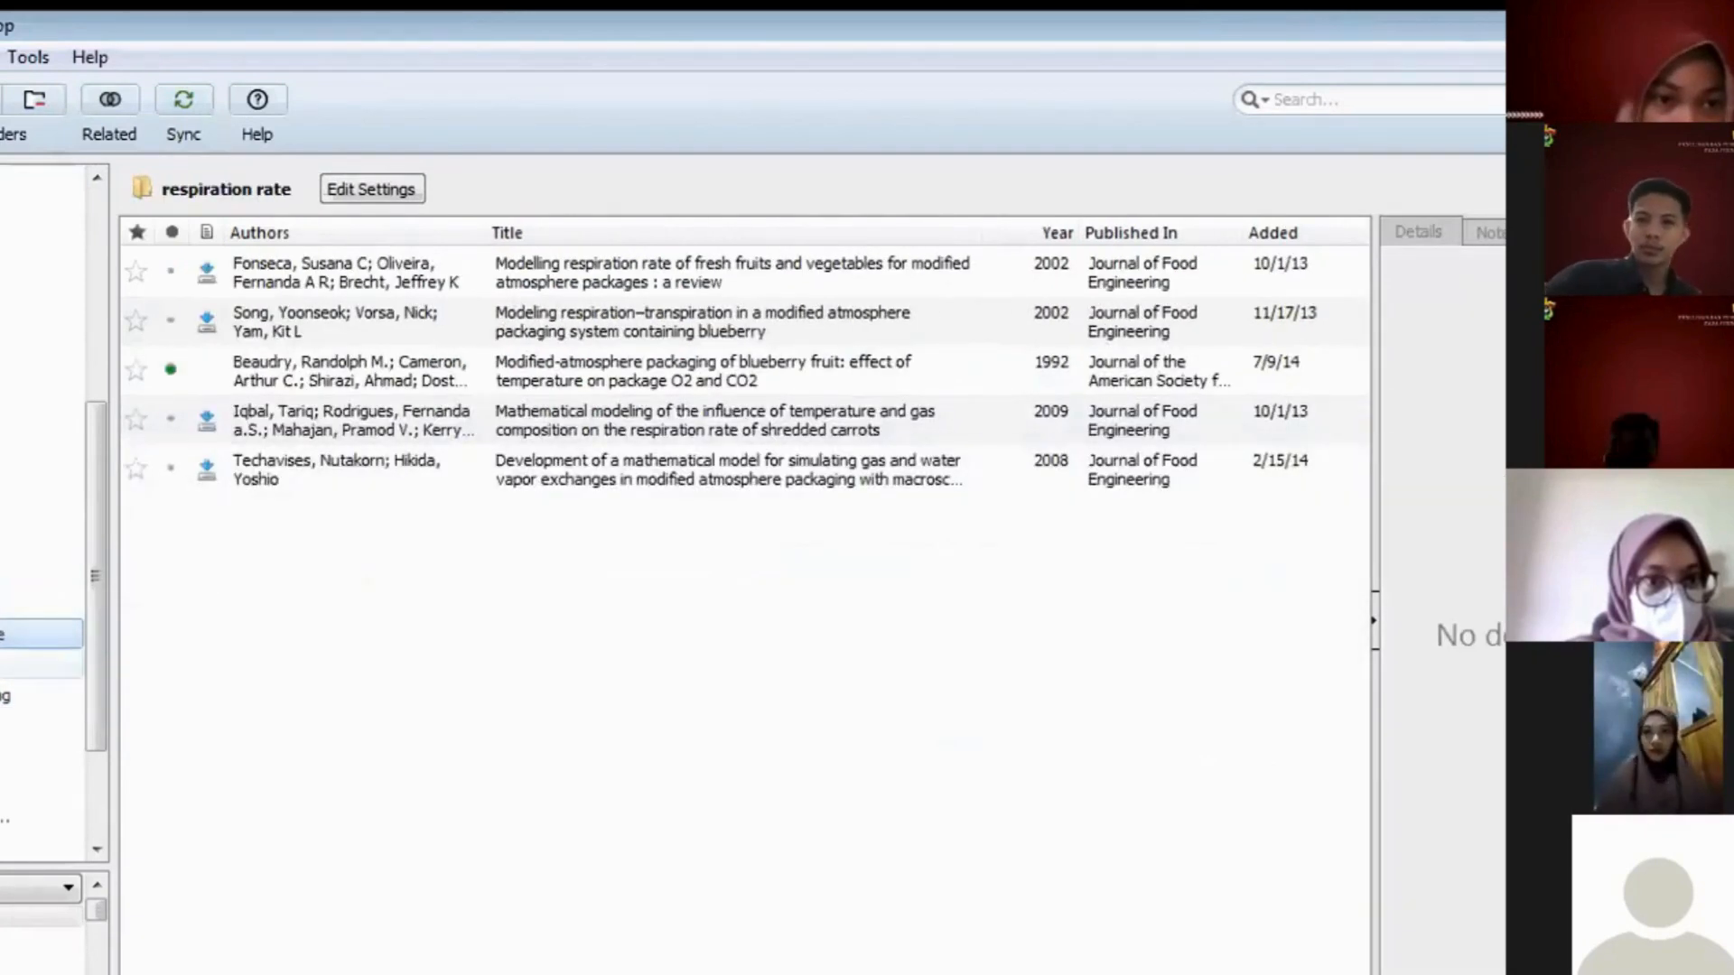
left_click(9, 665)
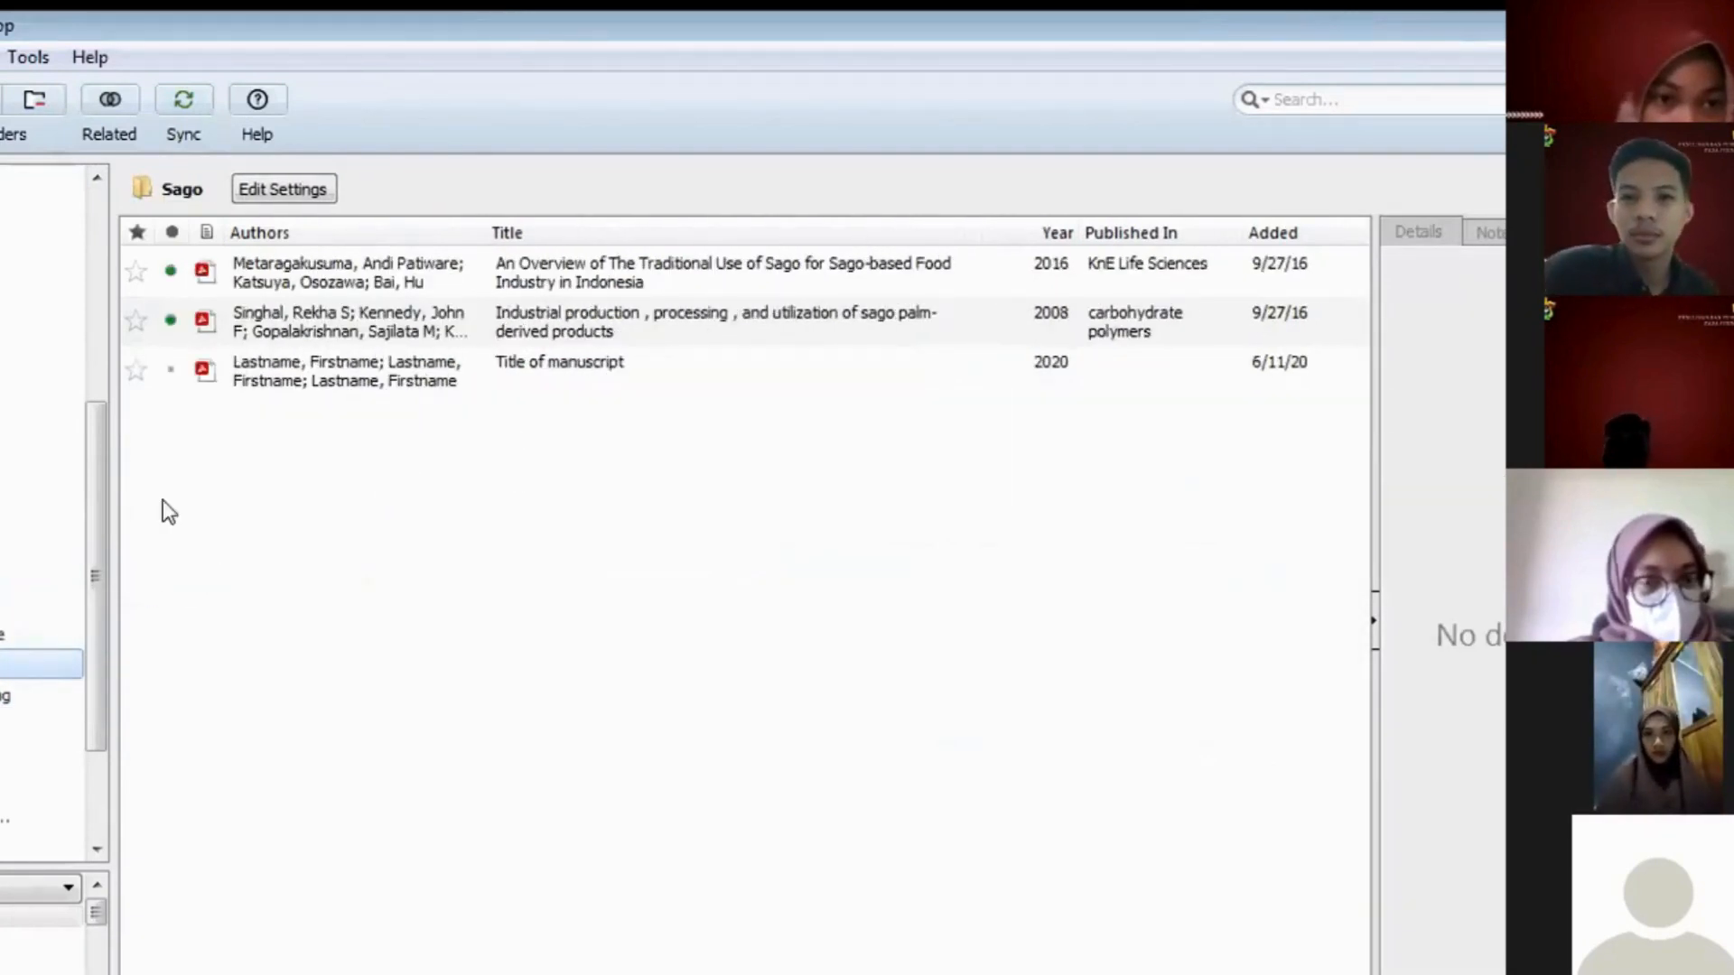
- Return to the All Documents list of the library
left_click_drag(99, 507, 90, 290)
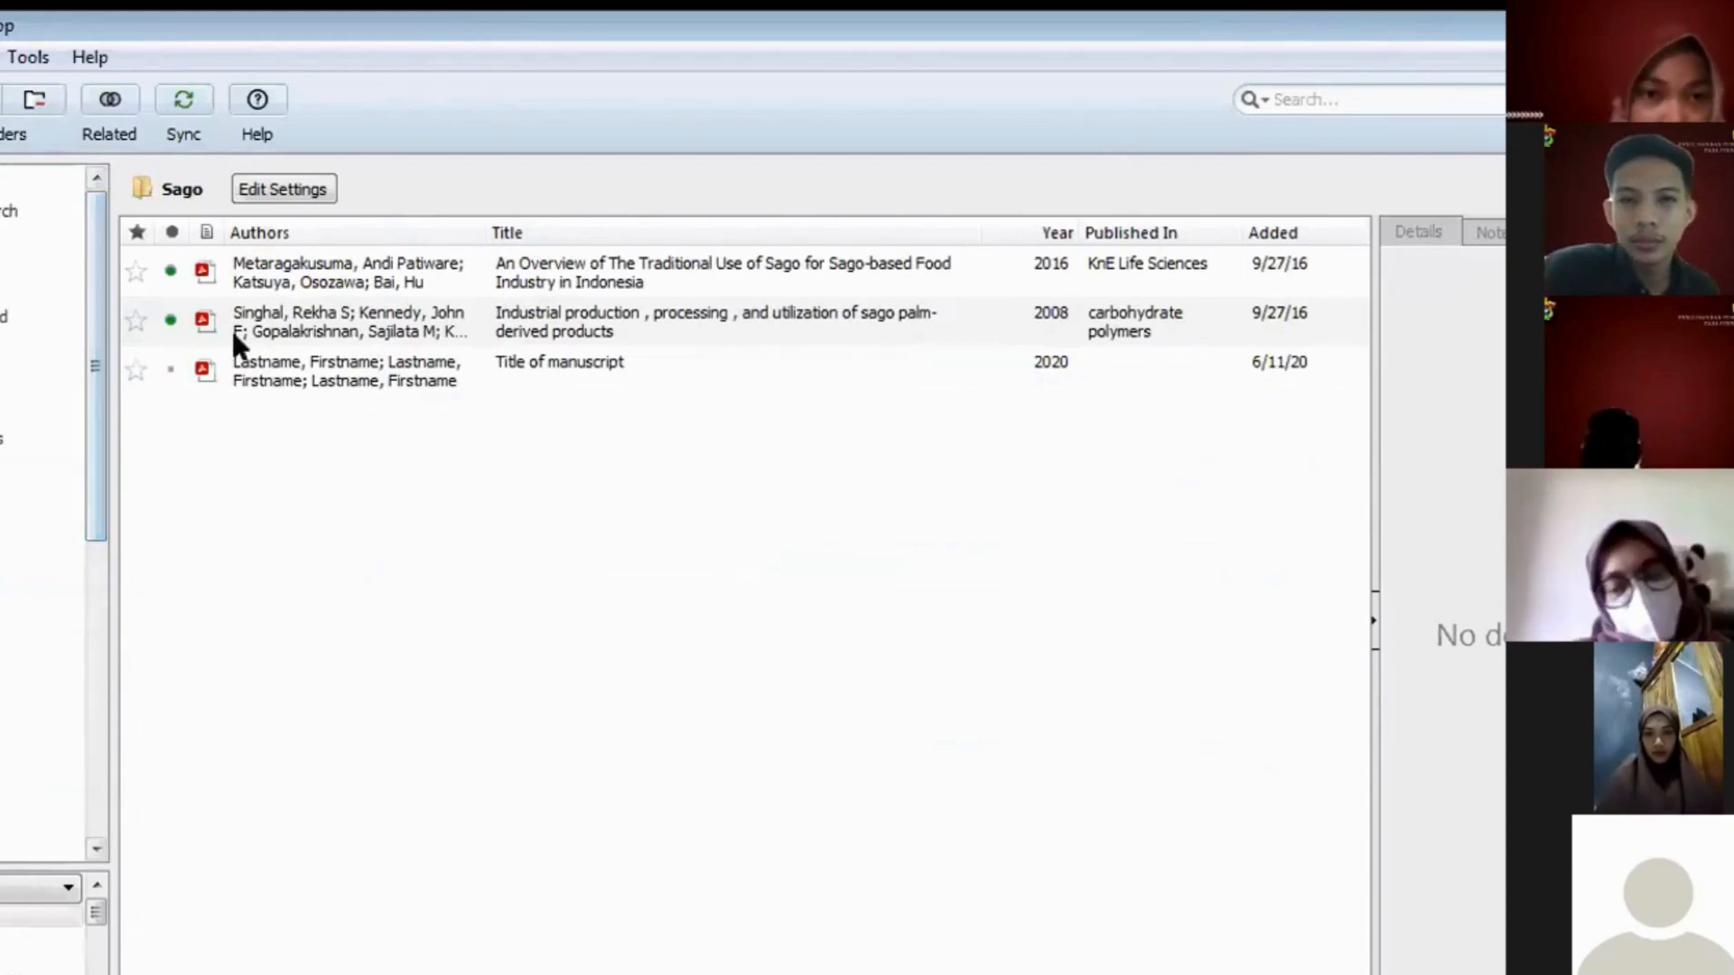
left_click(36, 286)
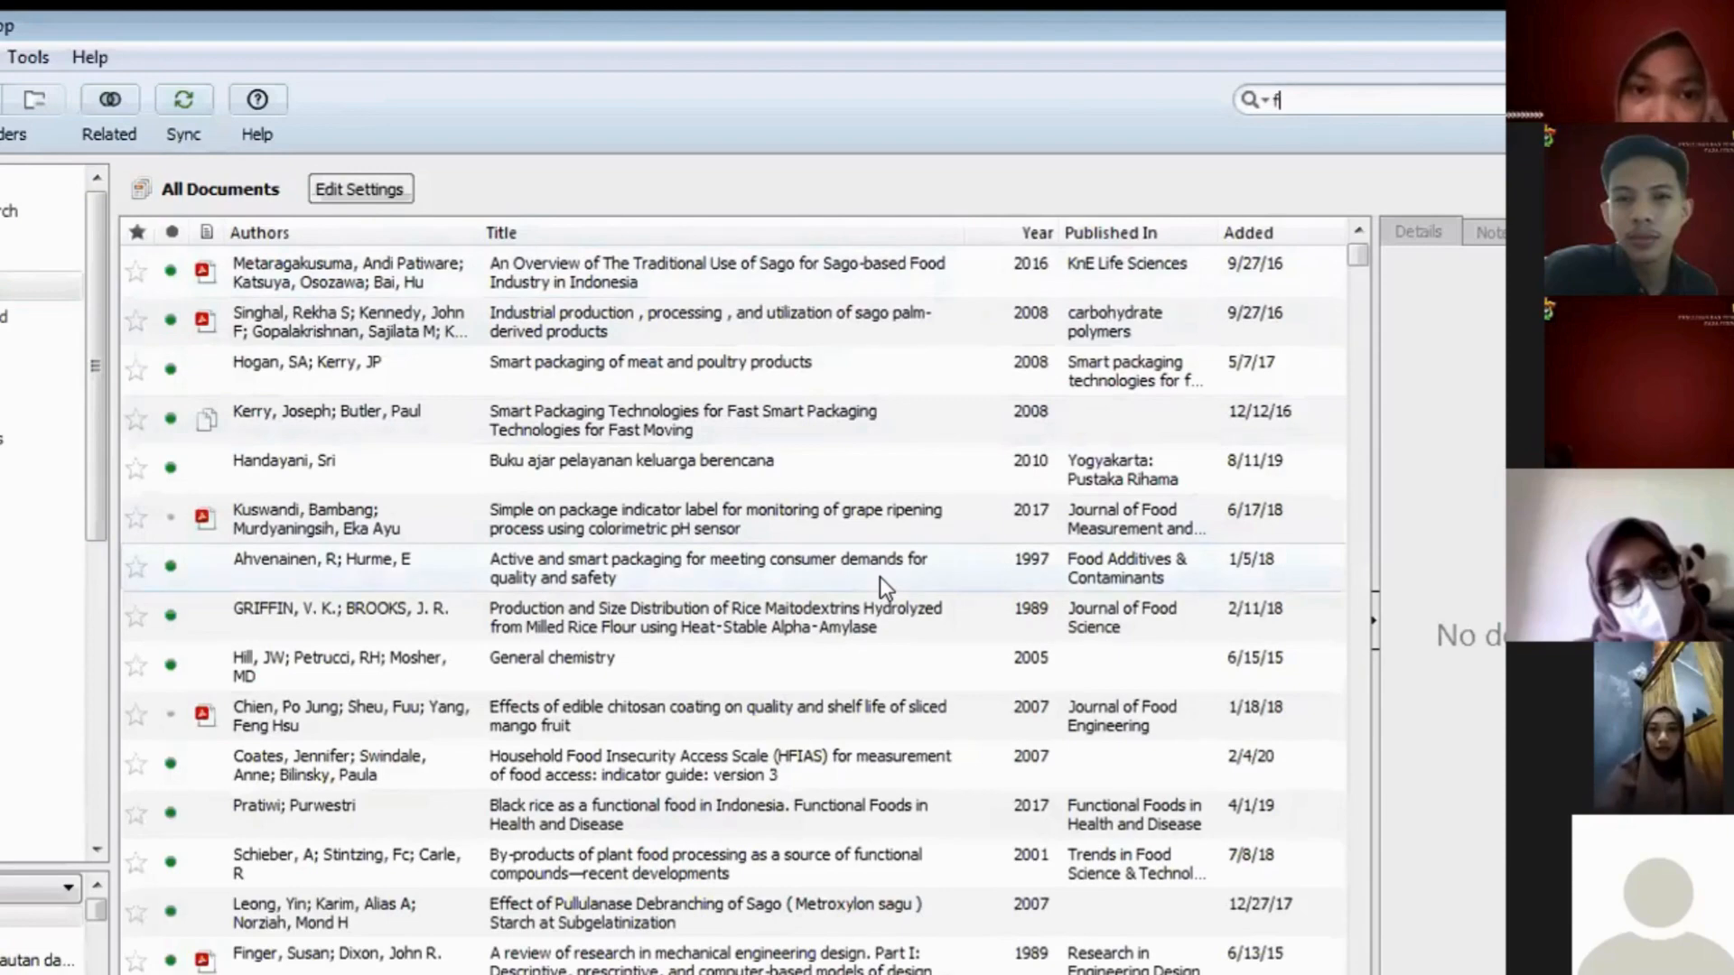
- Search All Documents for the author's surname and look through the matching papers
type("dr")
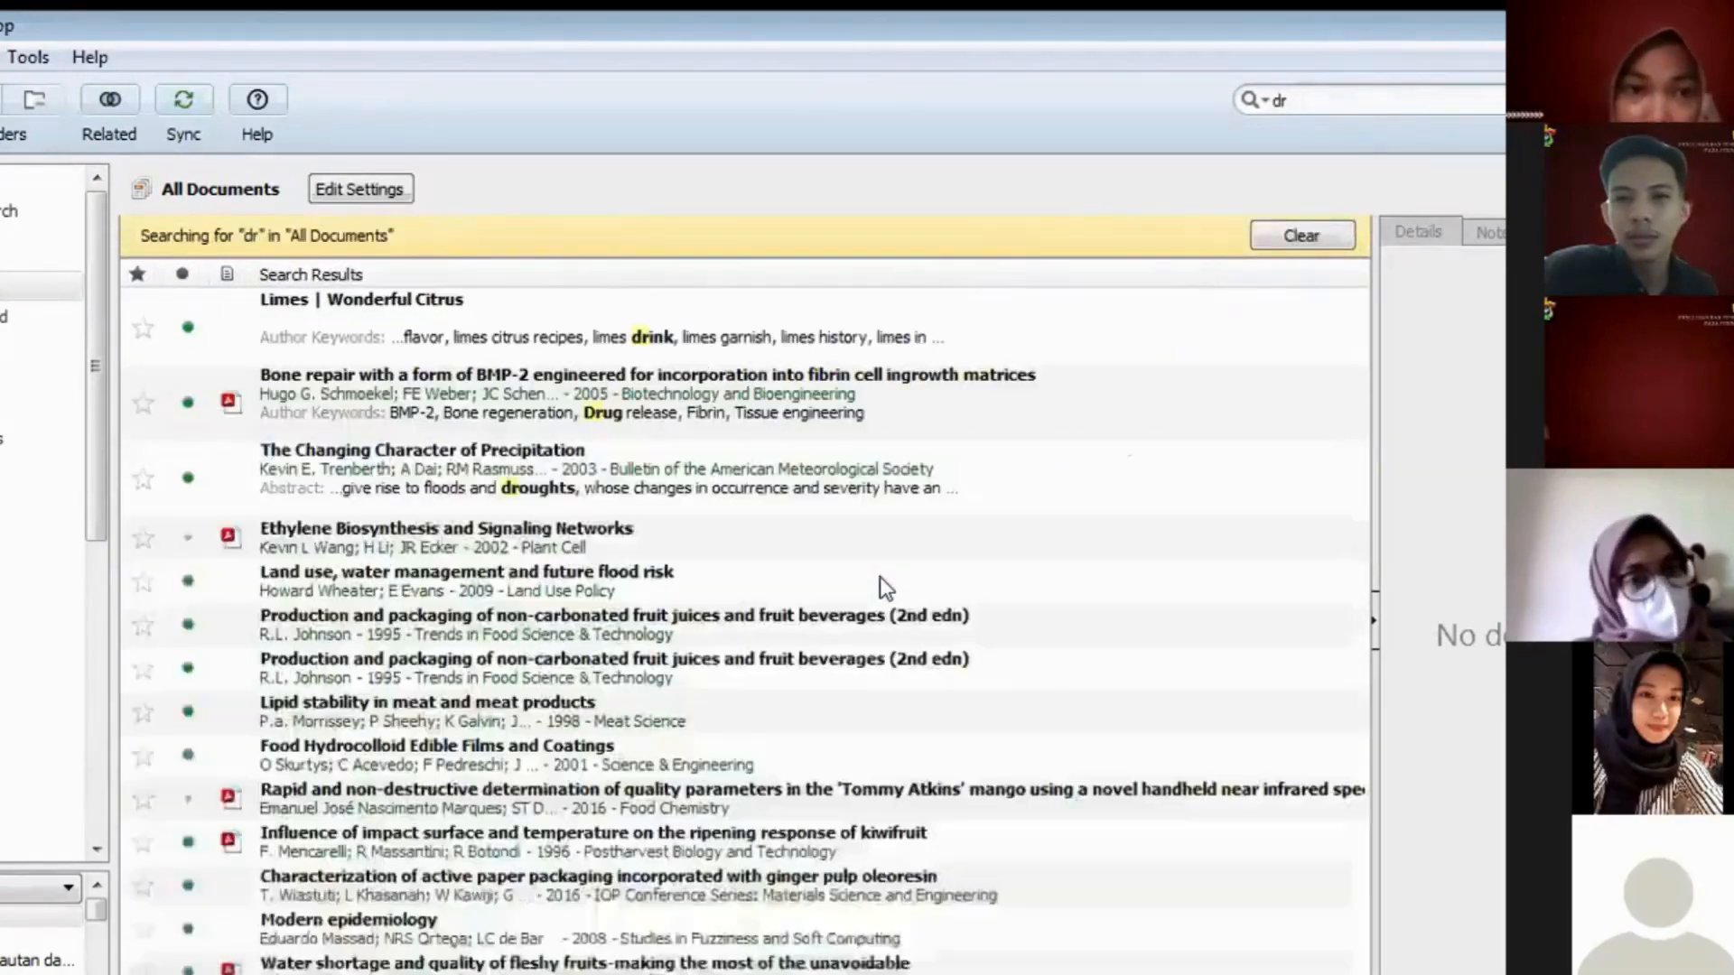
key("BackSpace")
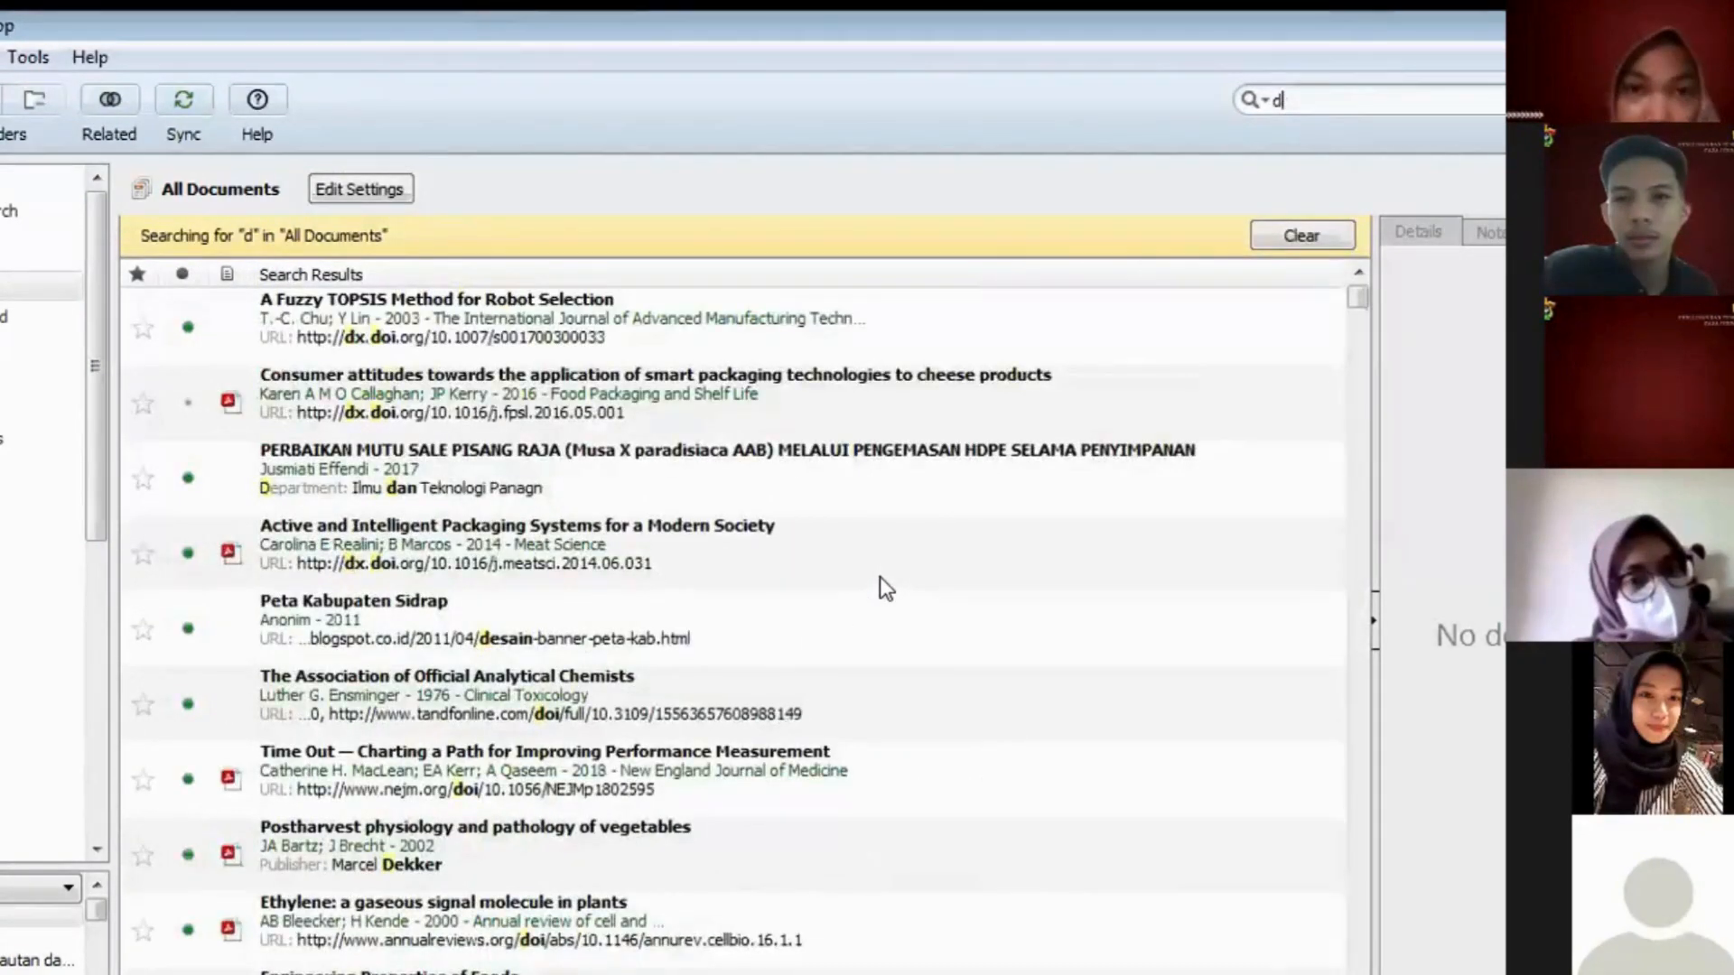
type("irpan")
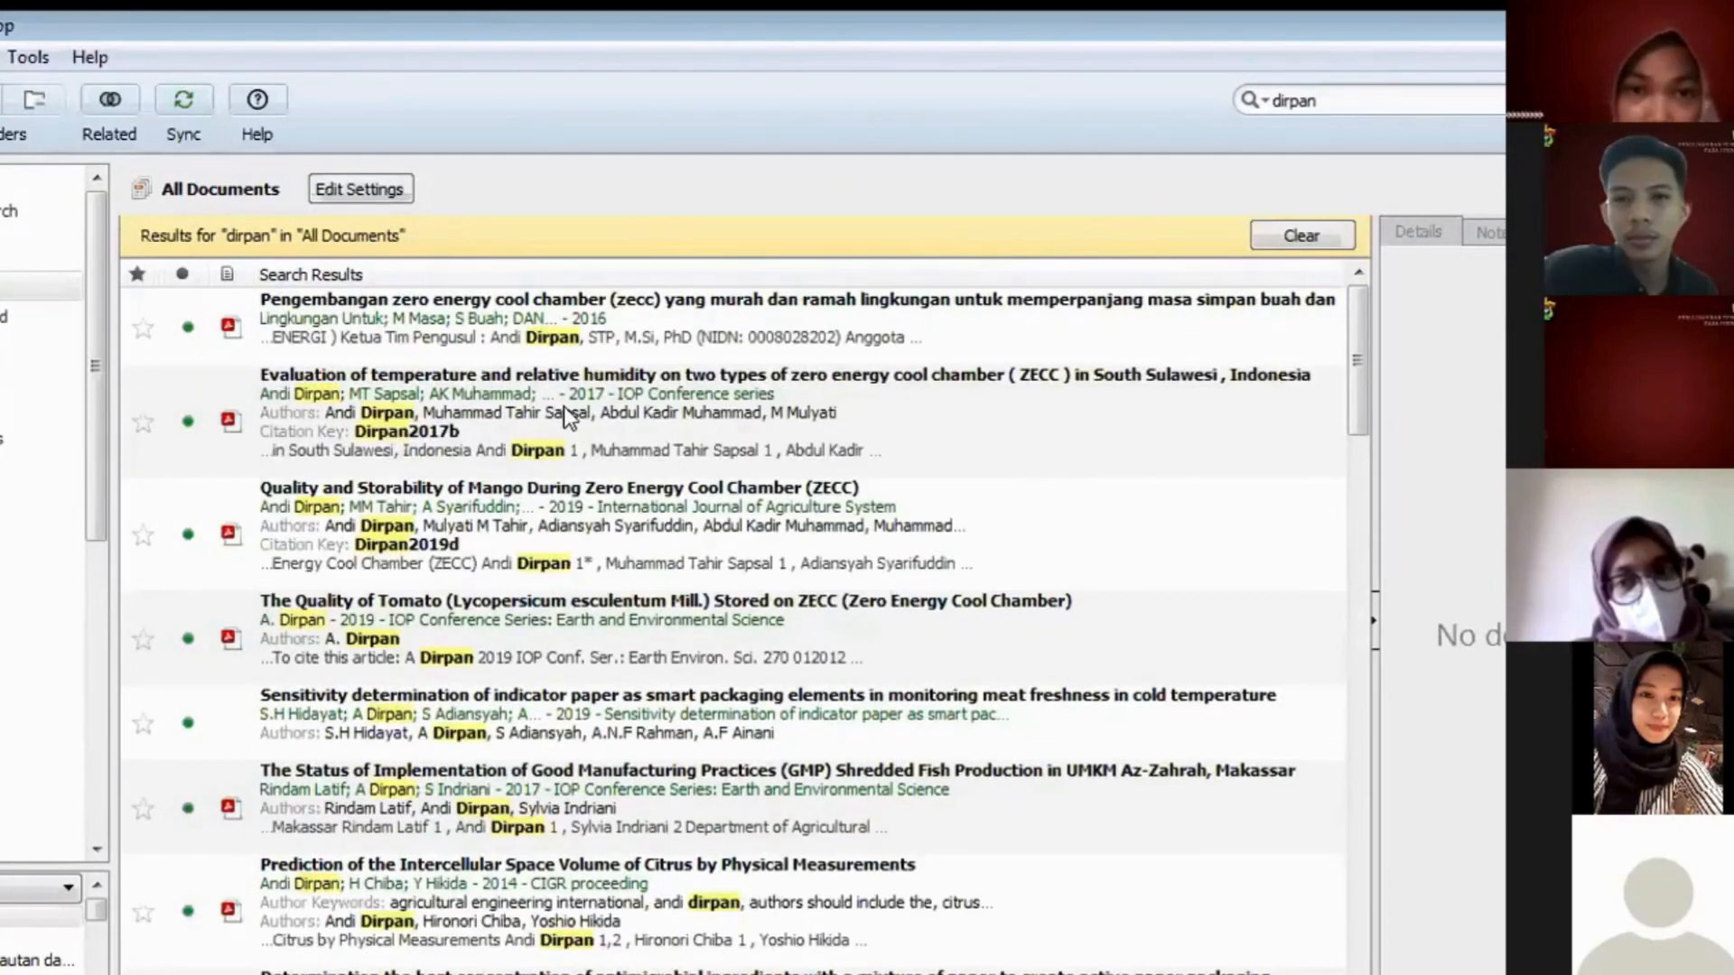
scroll(426, 561, "down", 10)
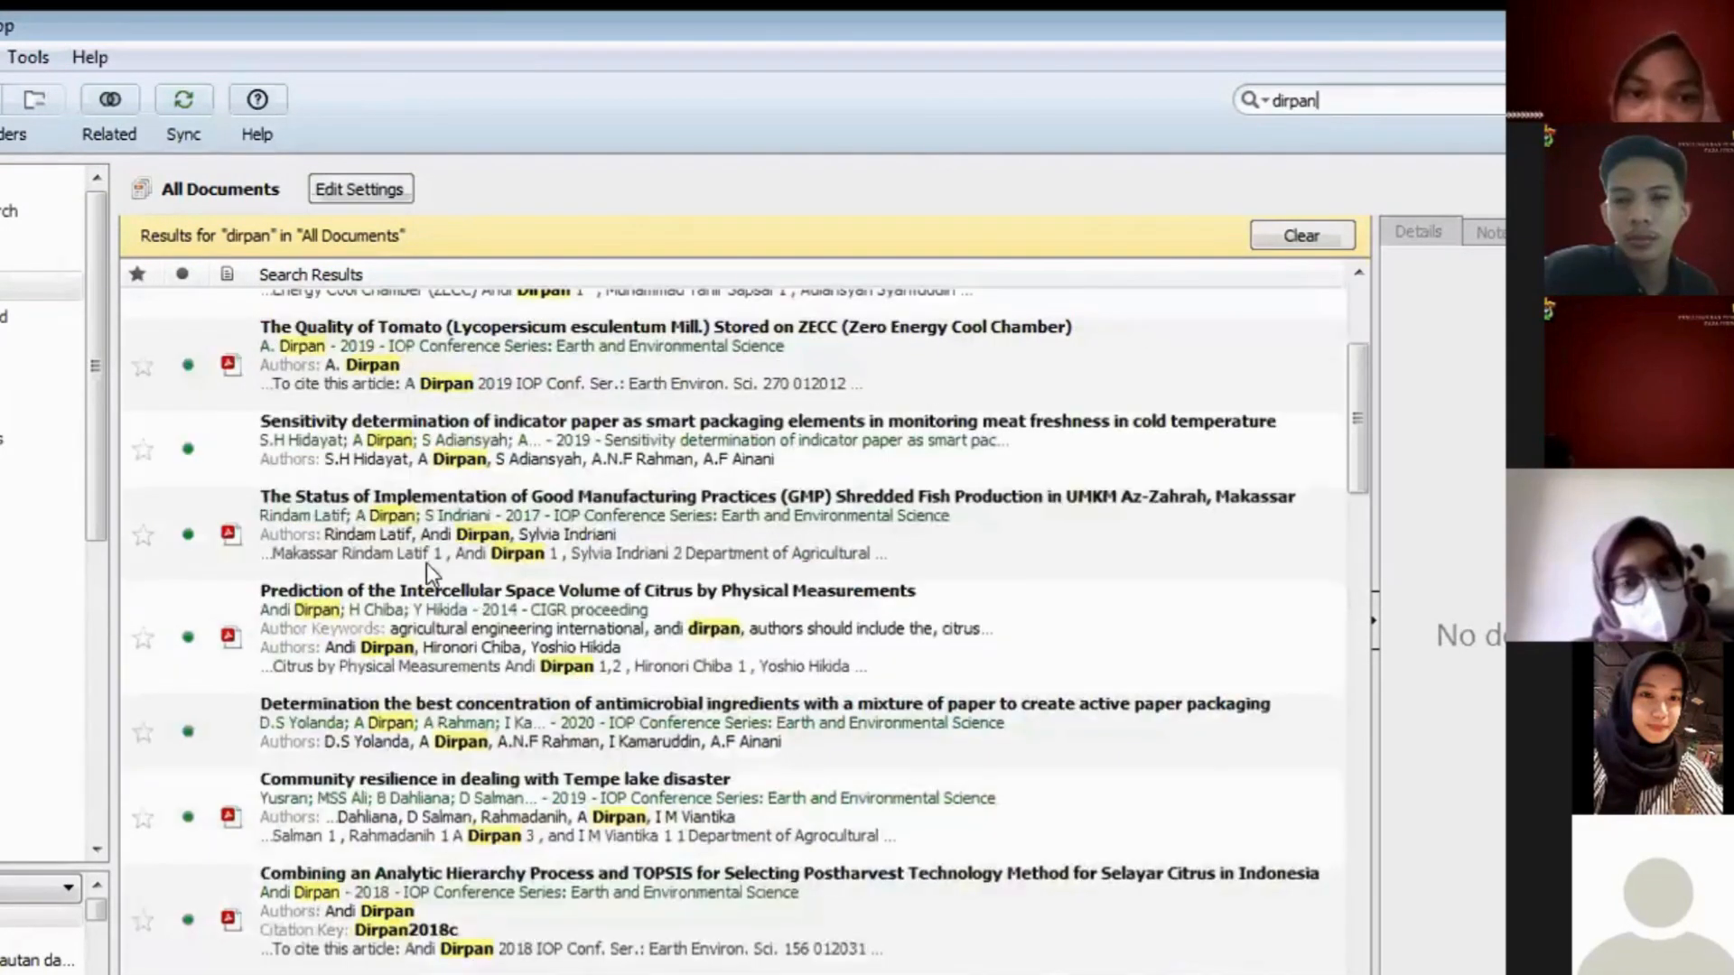
scroll(431, 582, "down", 5)
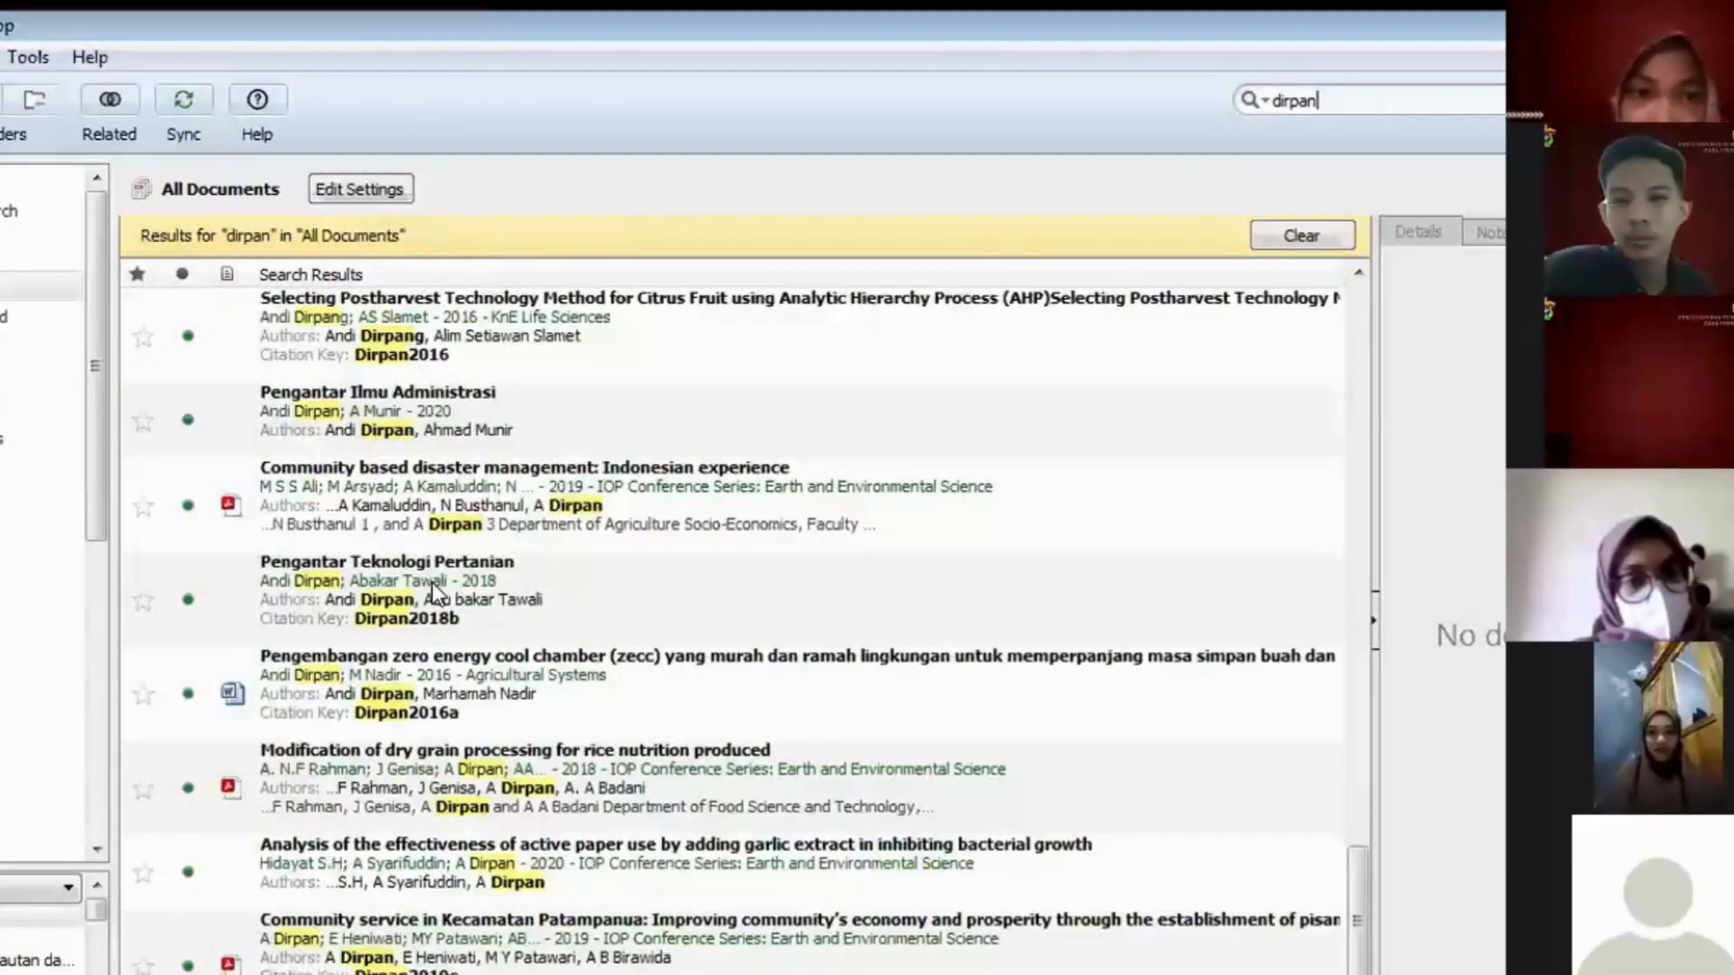
scroll(429, 578, "up", 10)
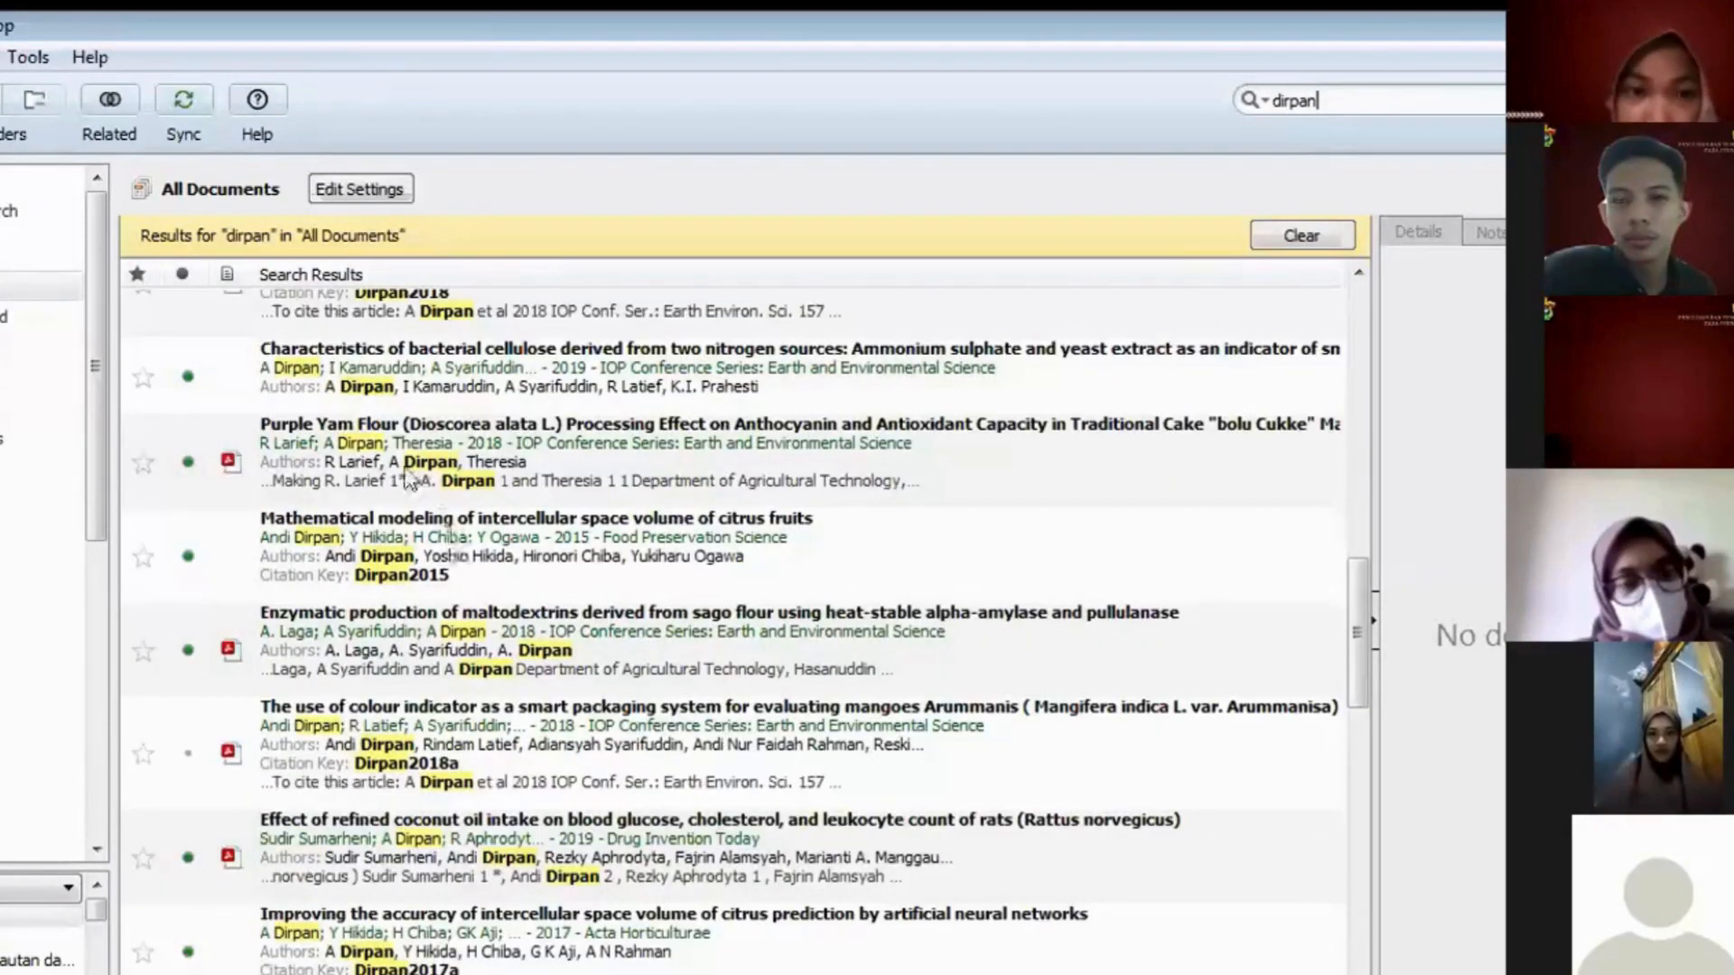
- Open the PDF of the Purple Yam Flour paper, then return to the library's search results
left_click(406, 473)
double_click(404, 469)
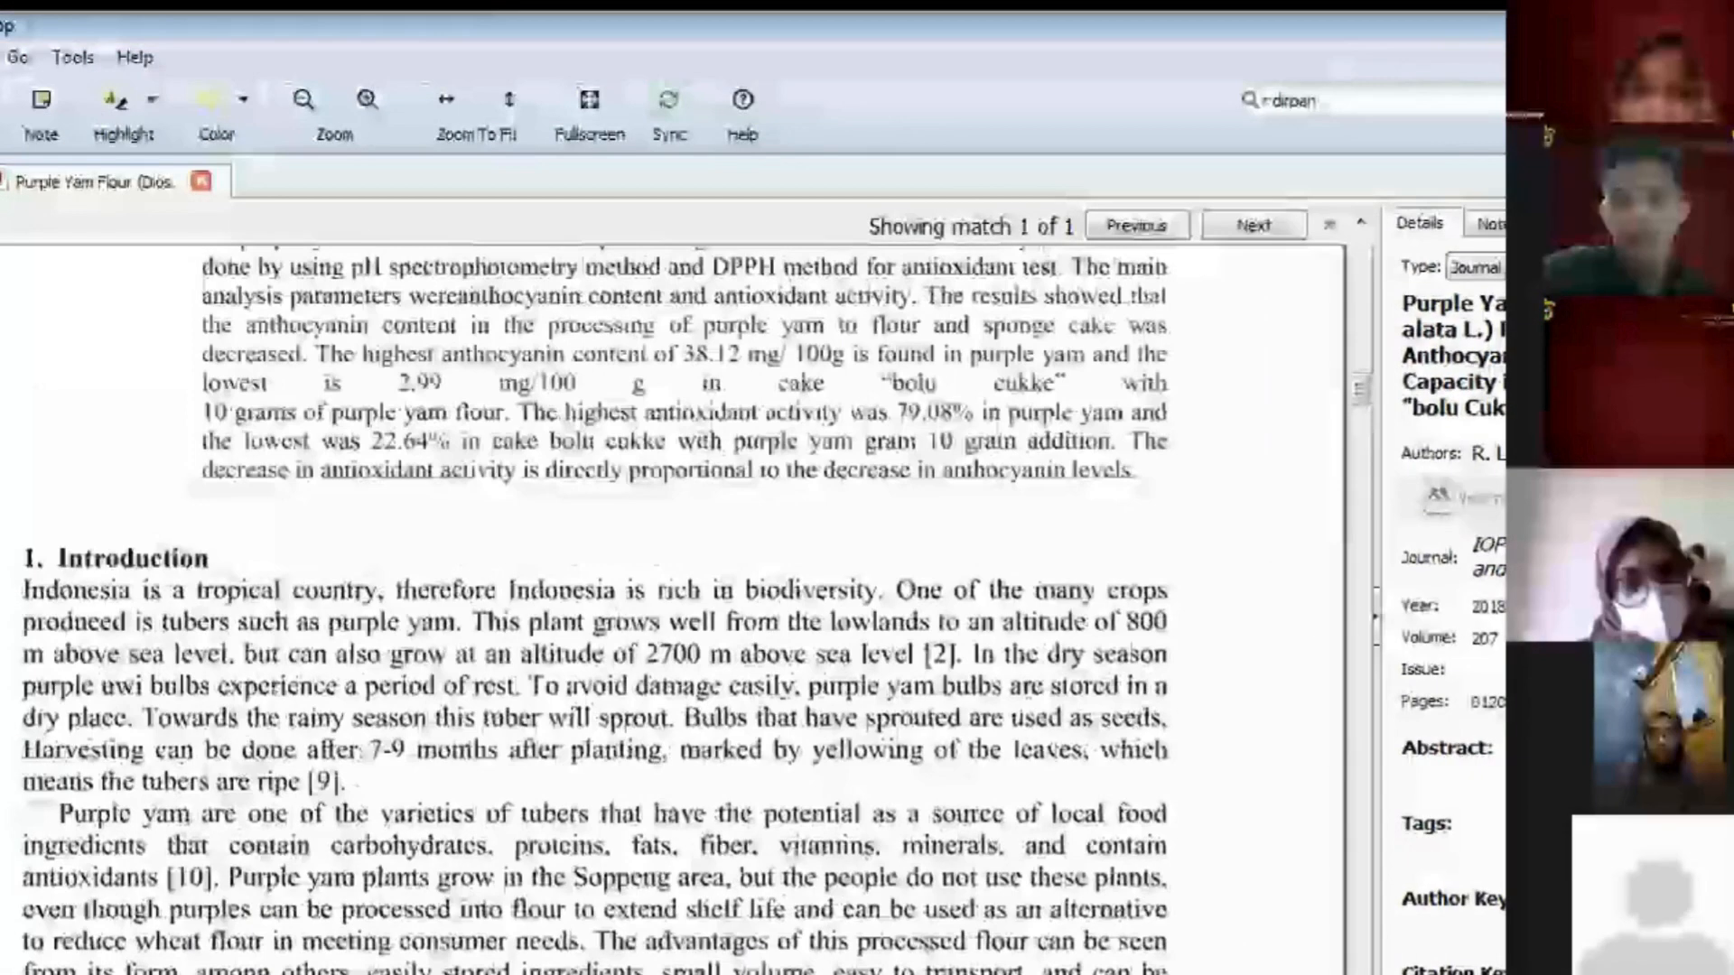
left_click(0, 183)
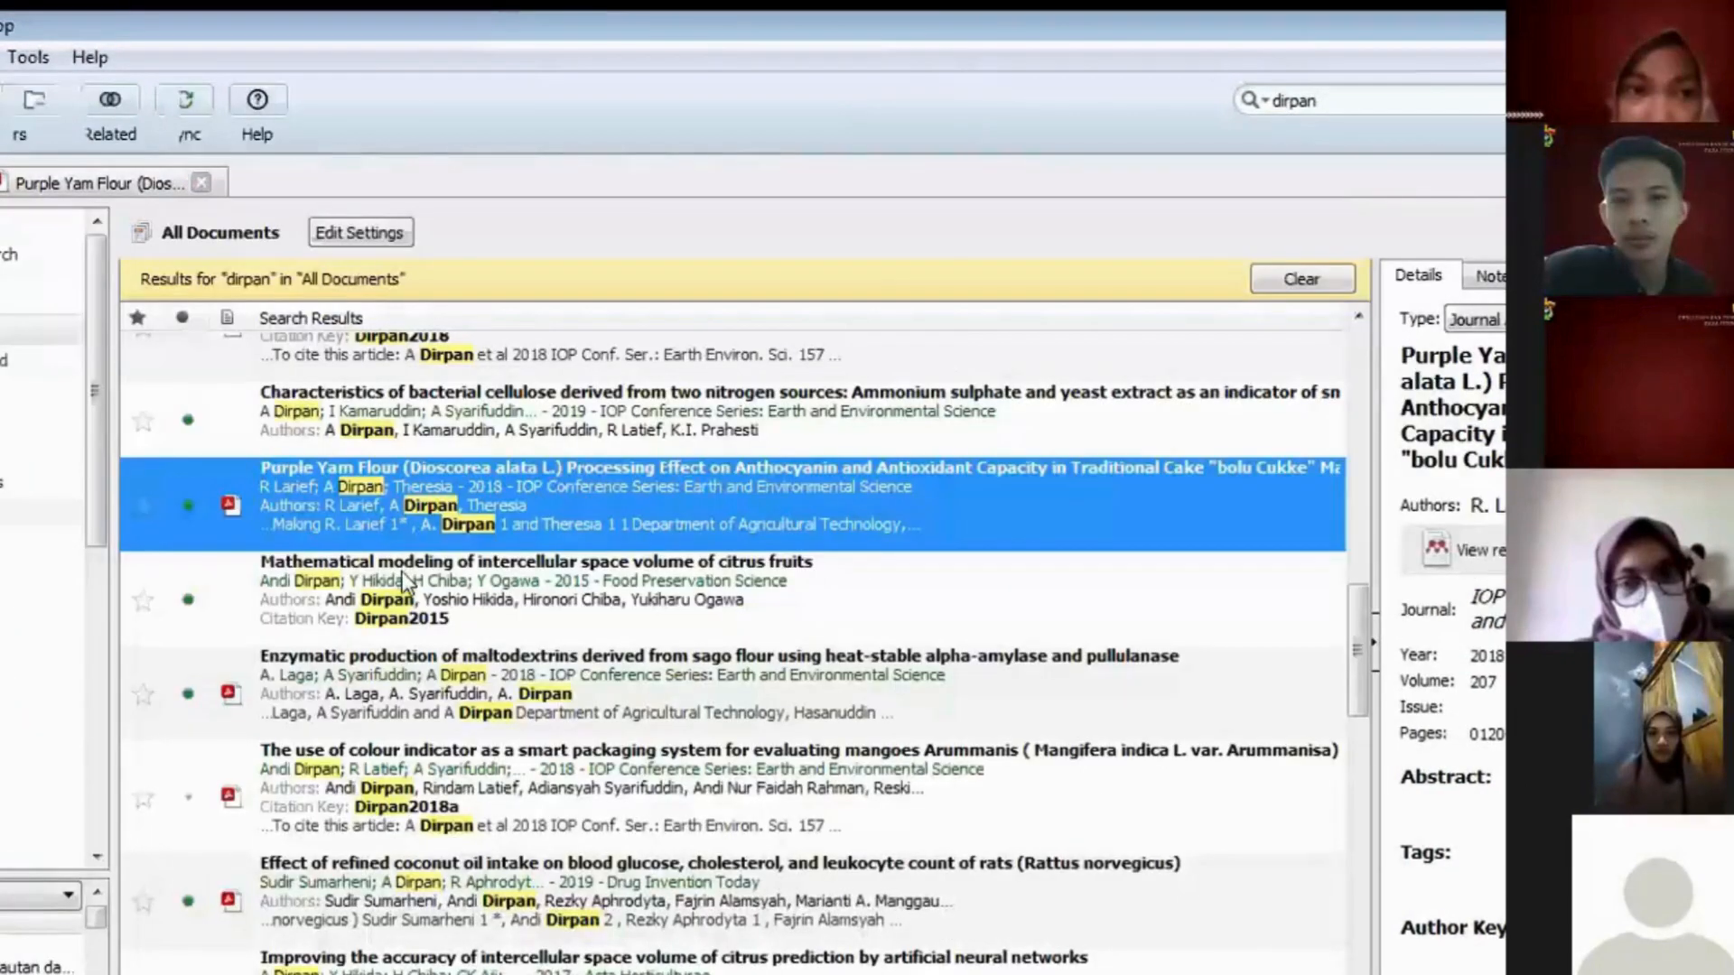
- Open the PDF of "The potential combination of smart and active packaging" and skim from its references back to its introduction
scroll(416, 675, "down", 6)
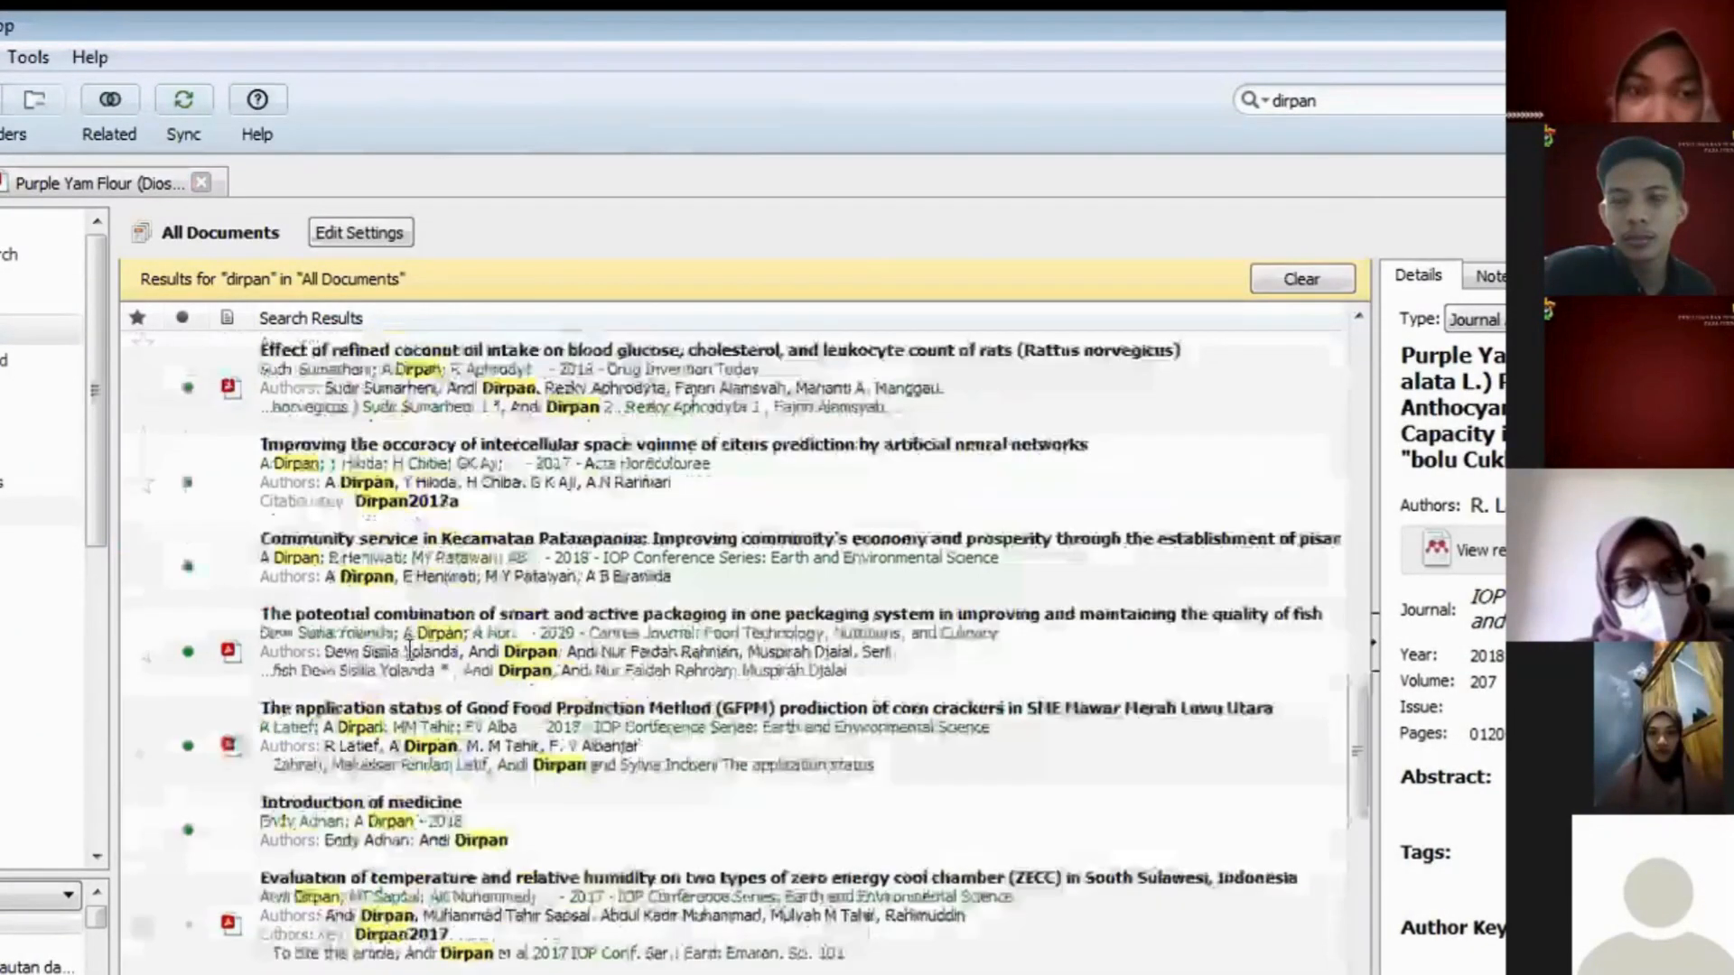
left_click(416, 650)
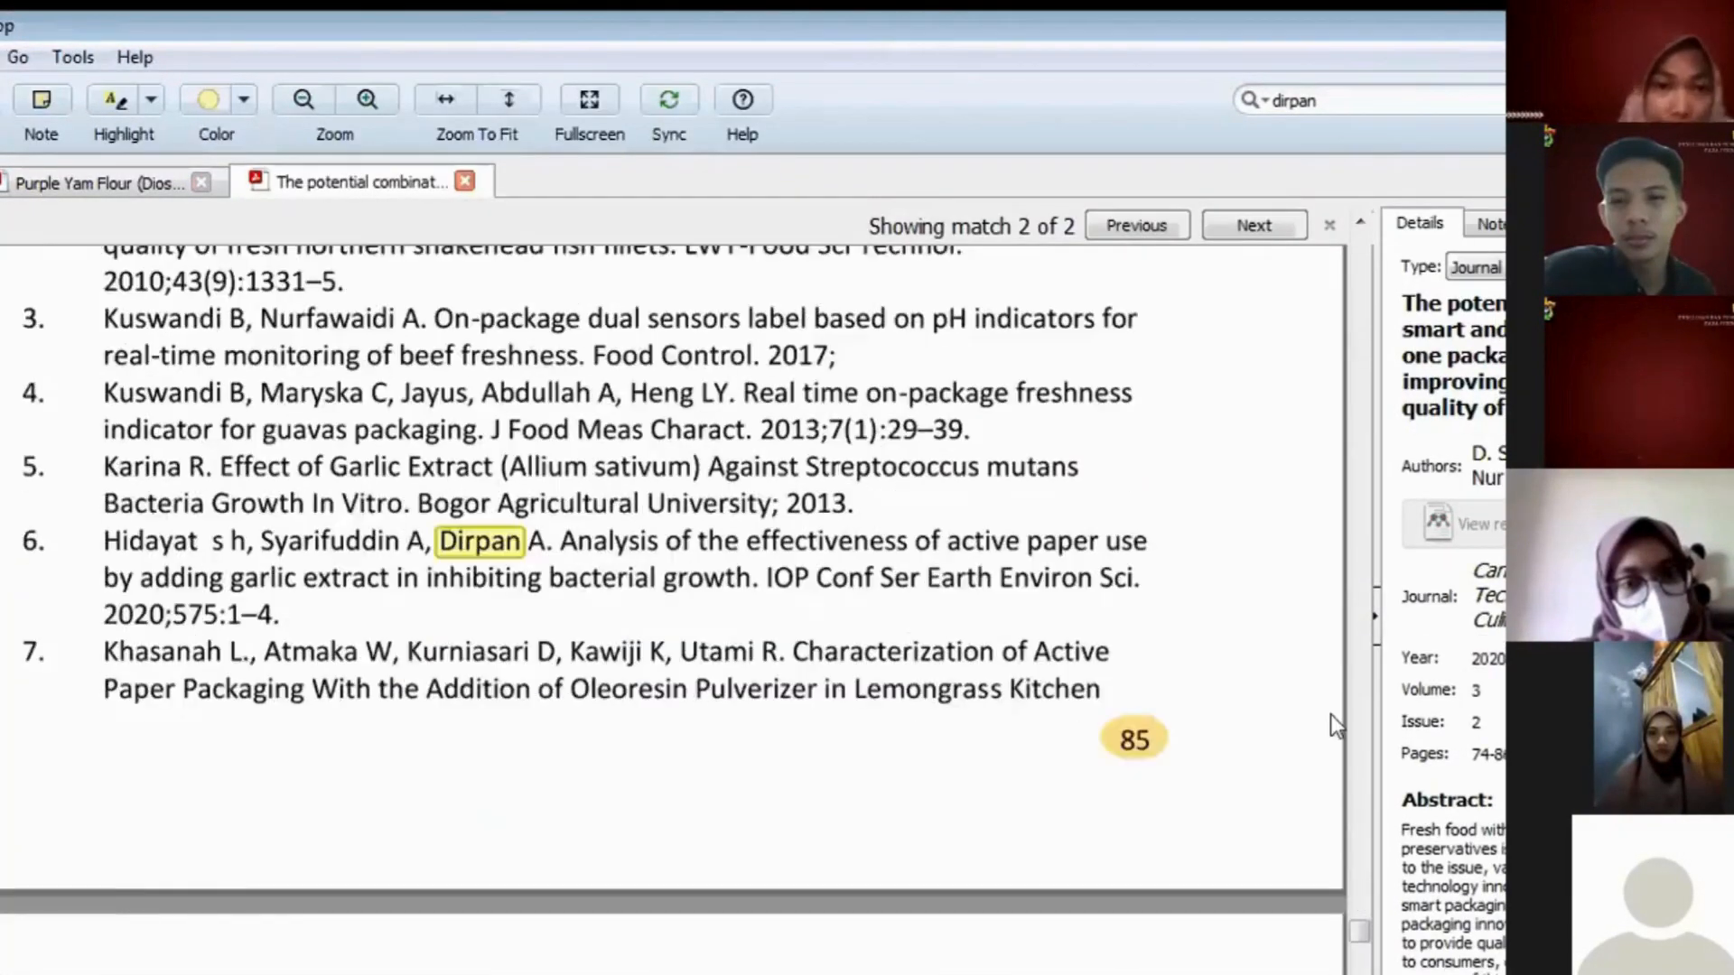
scroll(750, 751, "up", 8)
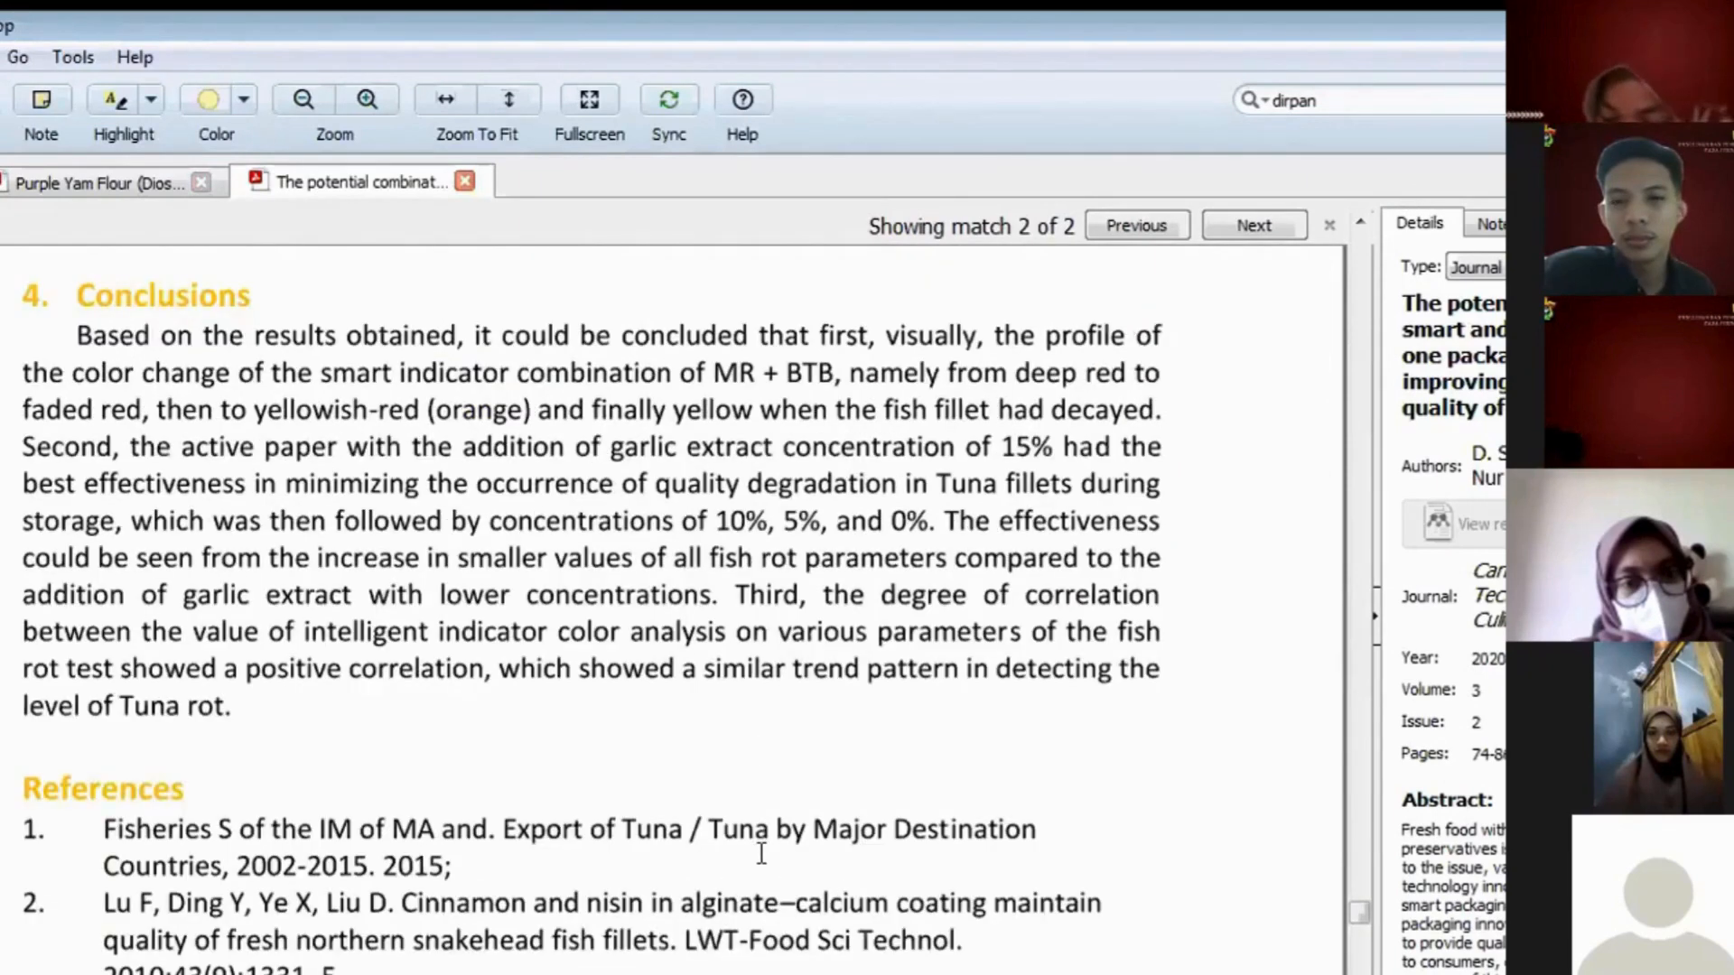
scroll(761, 853, "up", 15)
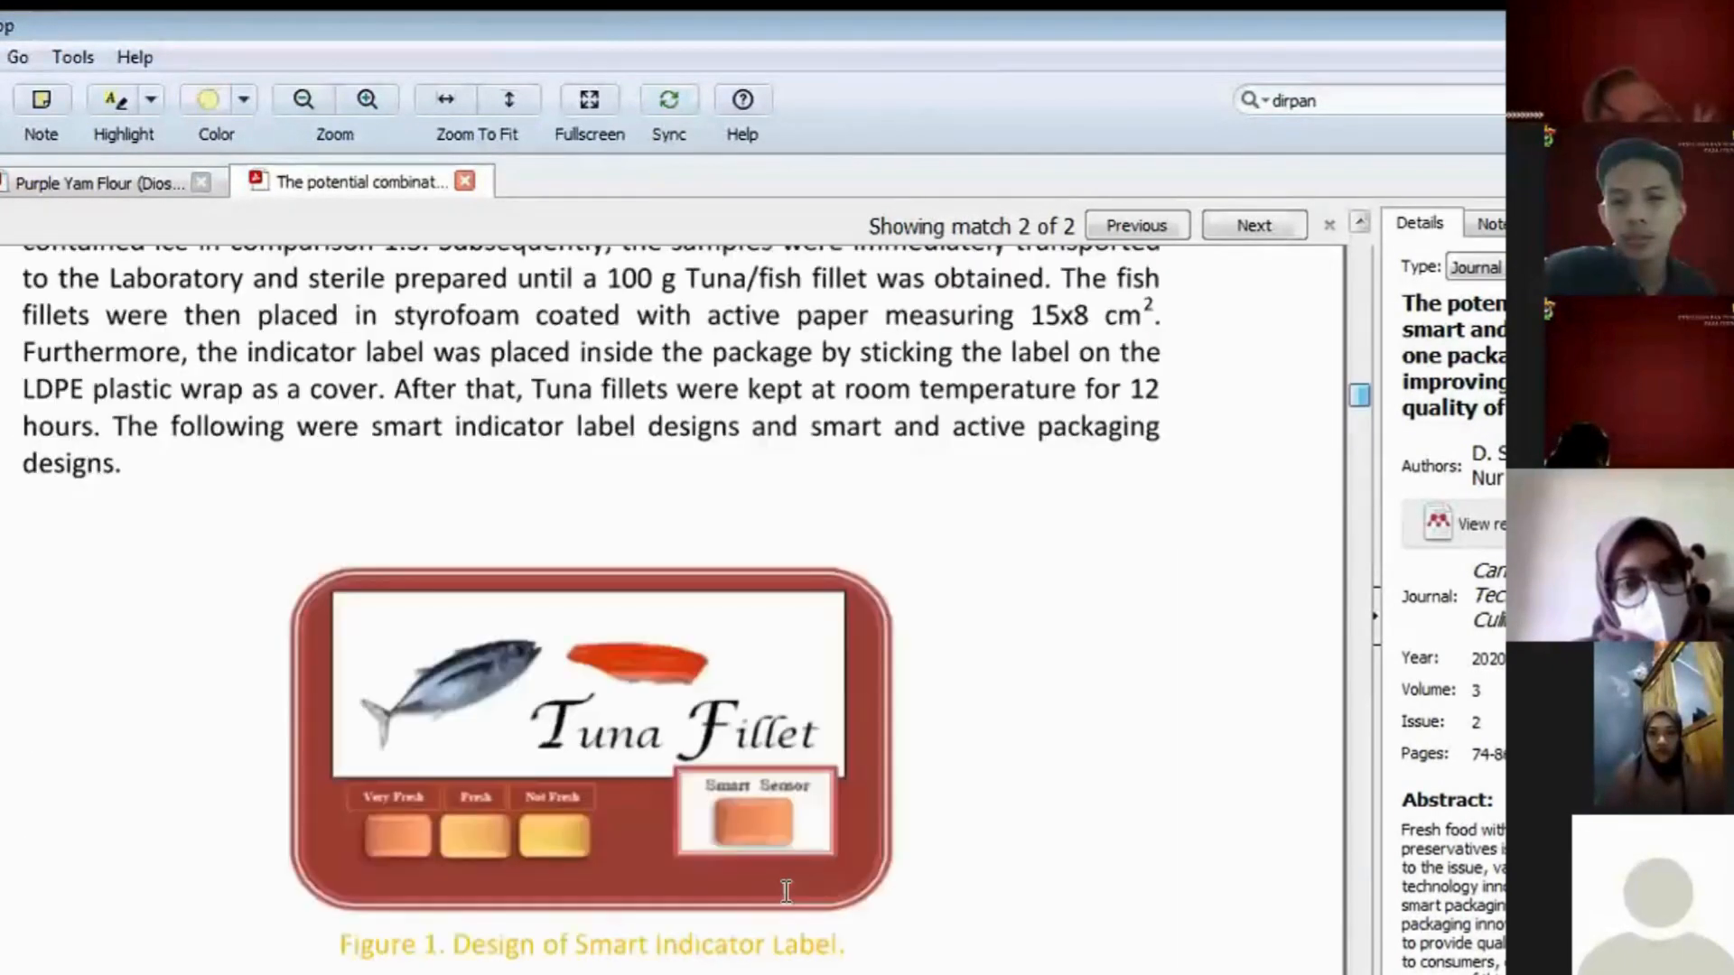
scroll(786, 894, "up", 15)
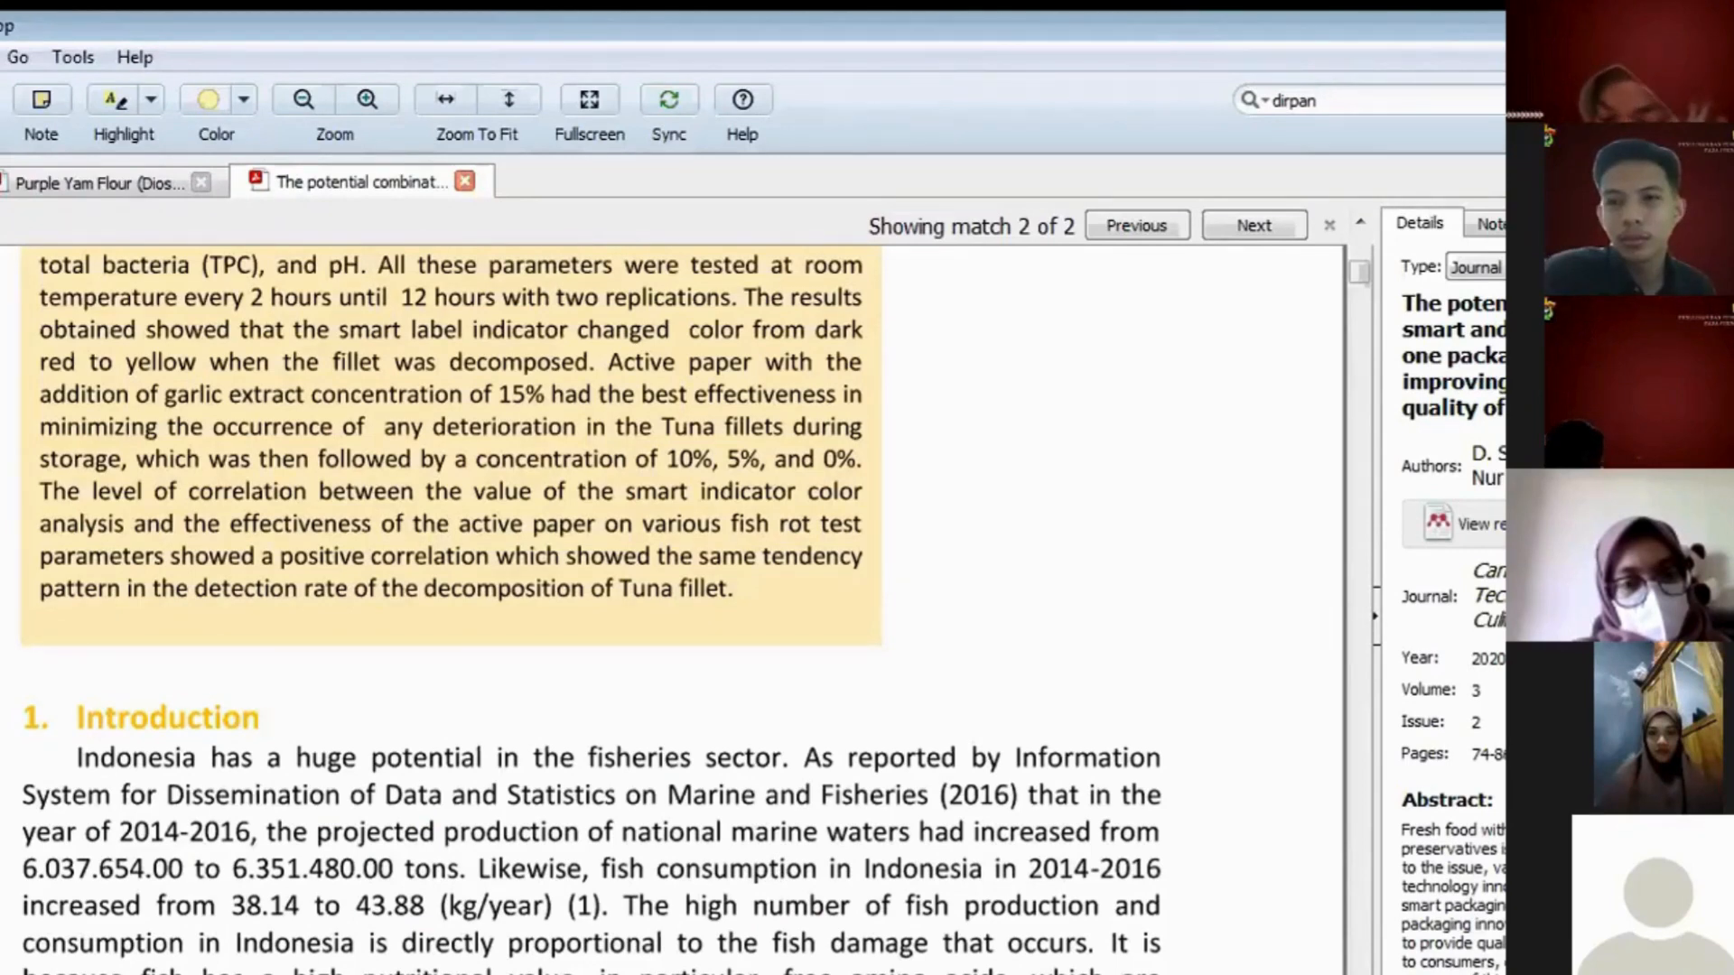
- Switch to the presentation slide "Kenapa harus mendeley ?" and reveal the point "Memudahkan tracking pustaka"
left_click(502, 974)
left_click(465, 932)
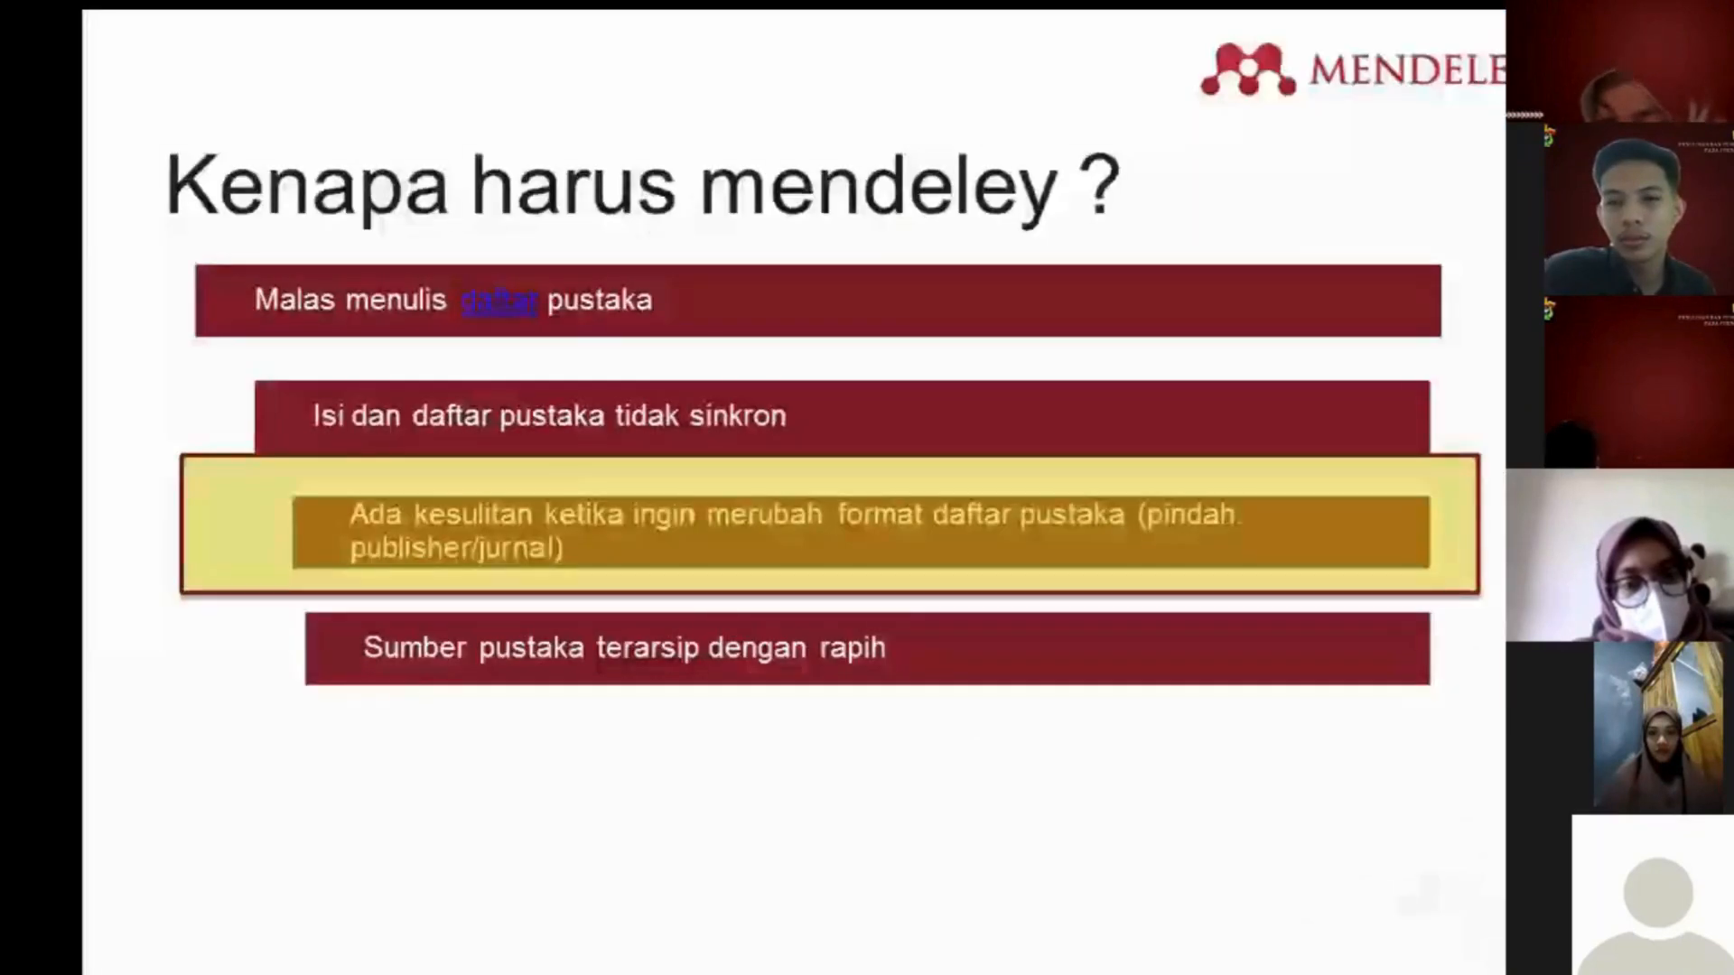
key("Right")
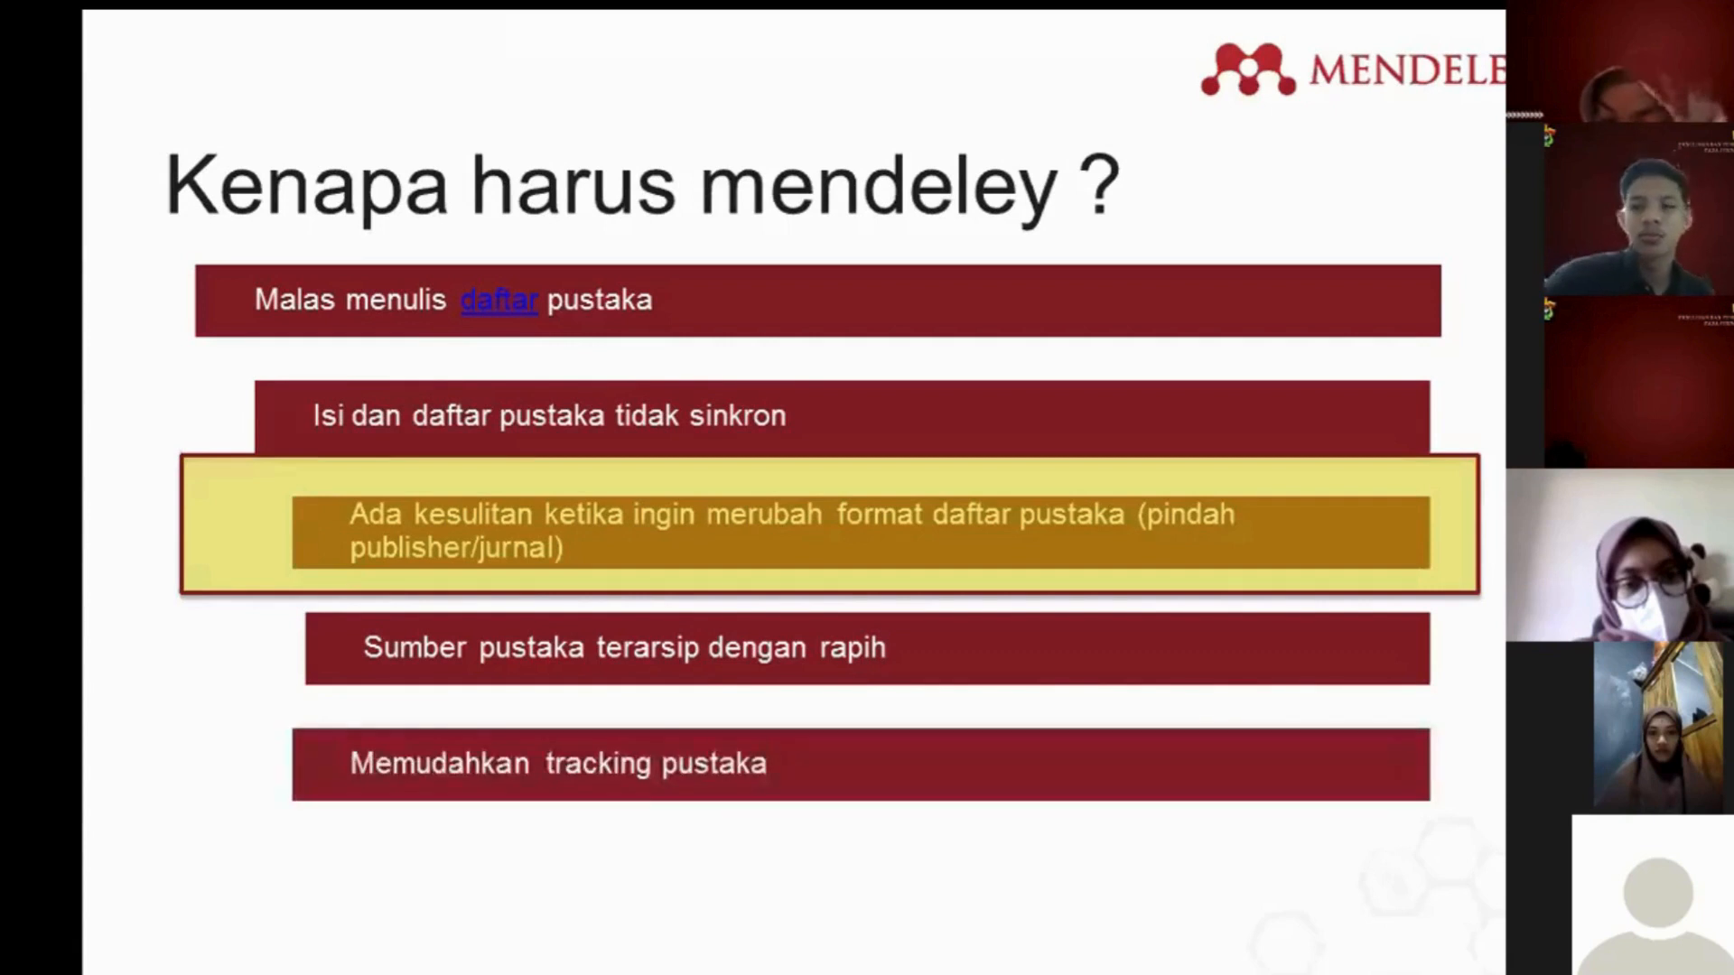
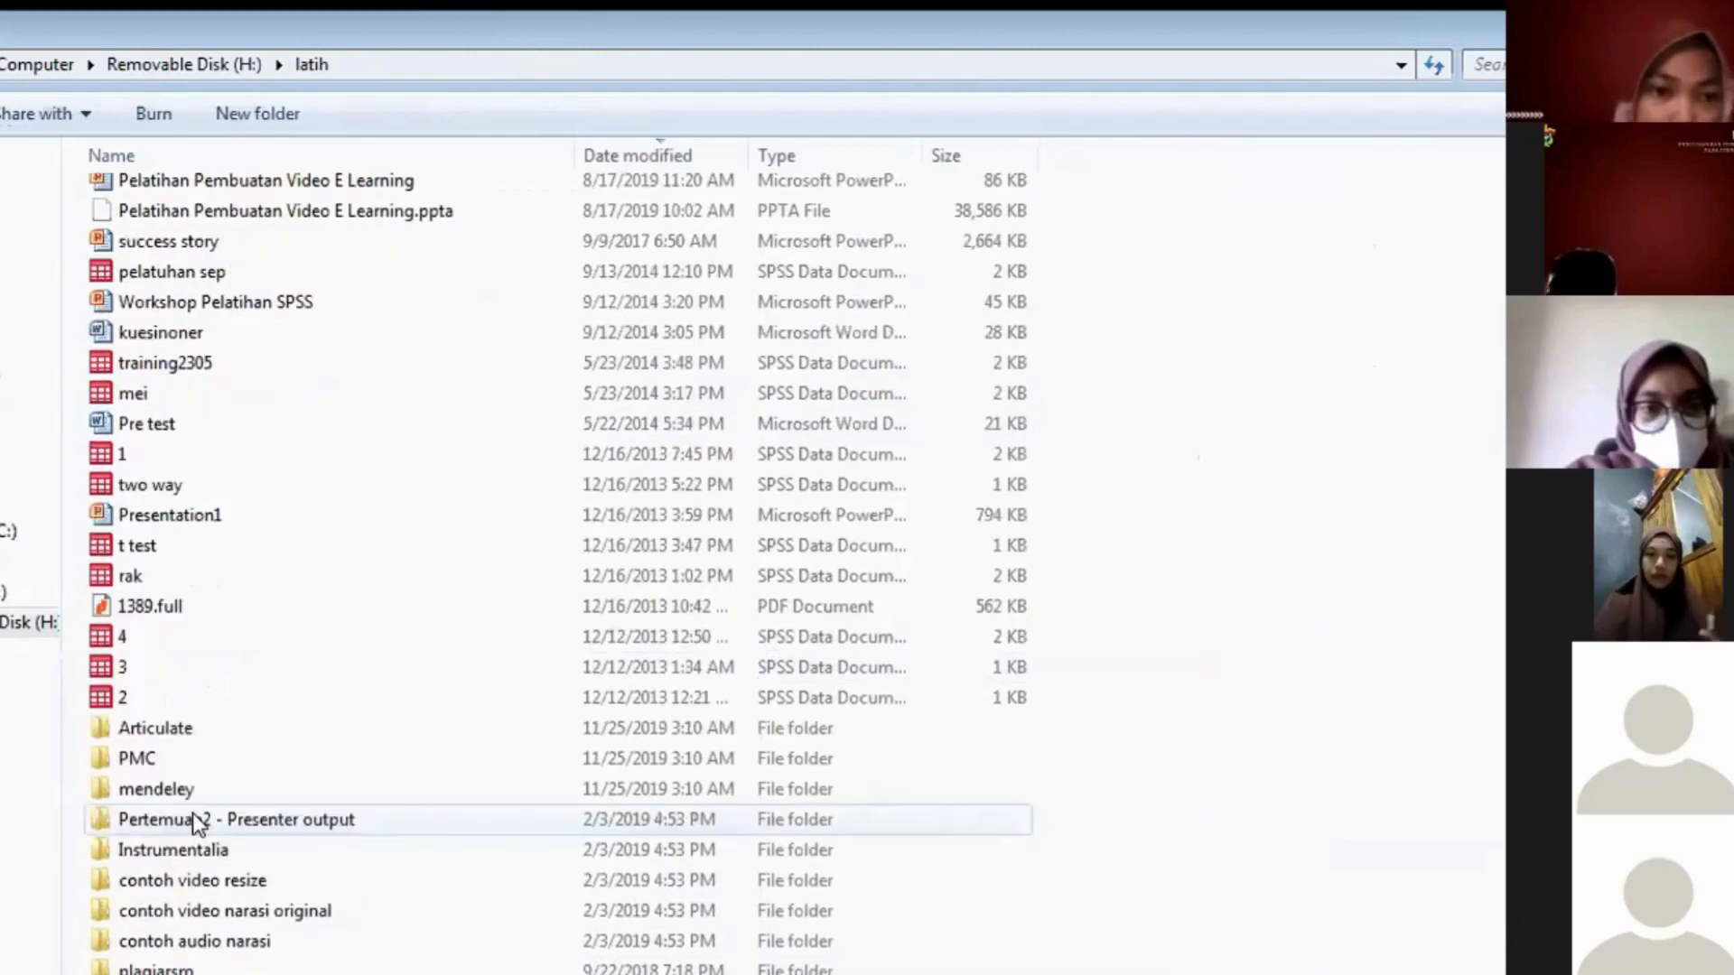
- Open the mendeley folder inside latih on the removable disk and open the PDF file 7 from it
left_click(184, 789)
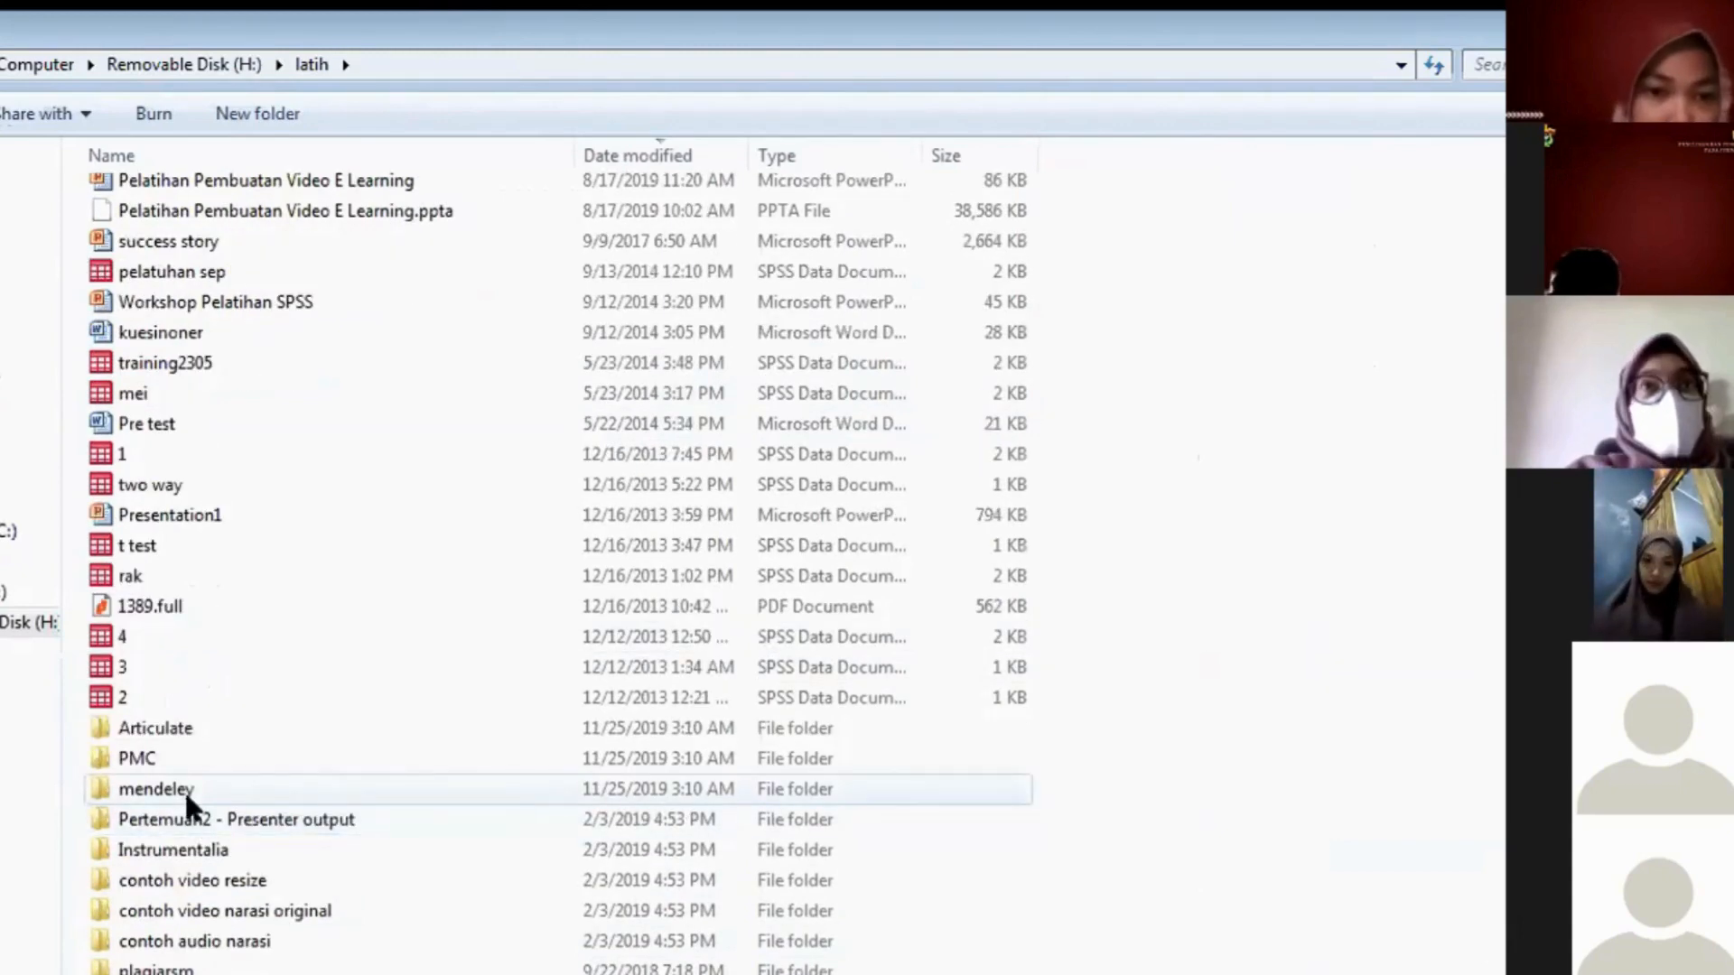
double_click(185, 789)
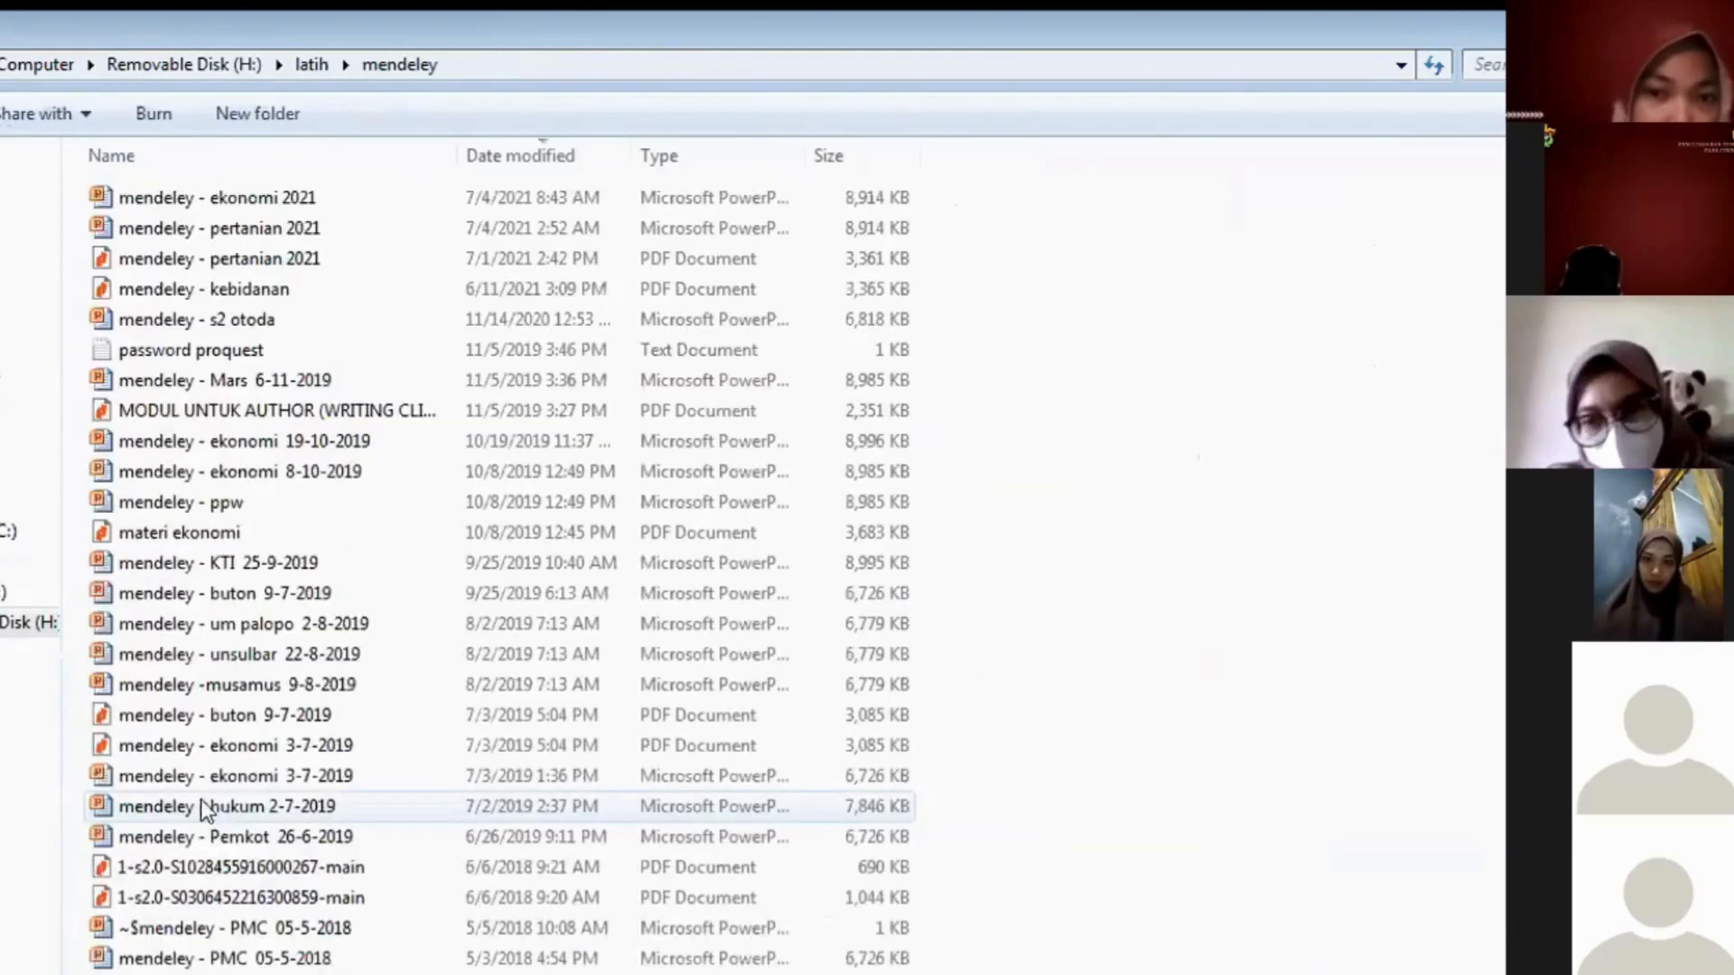
scroll(215, 807, "down", 6)
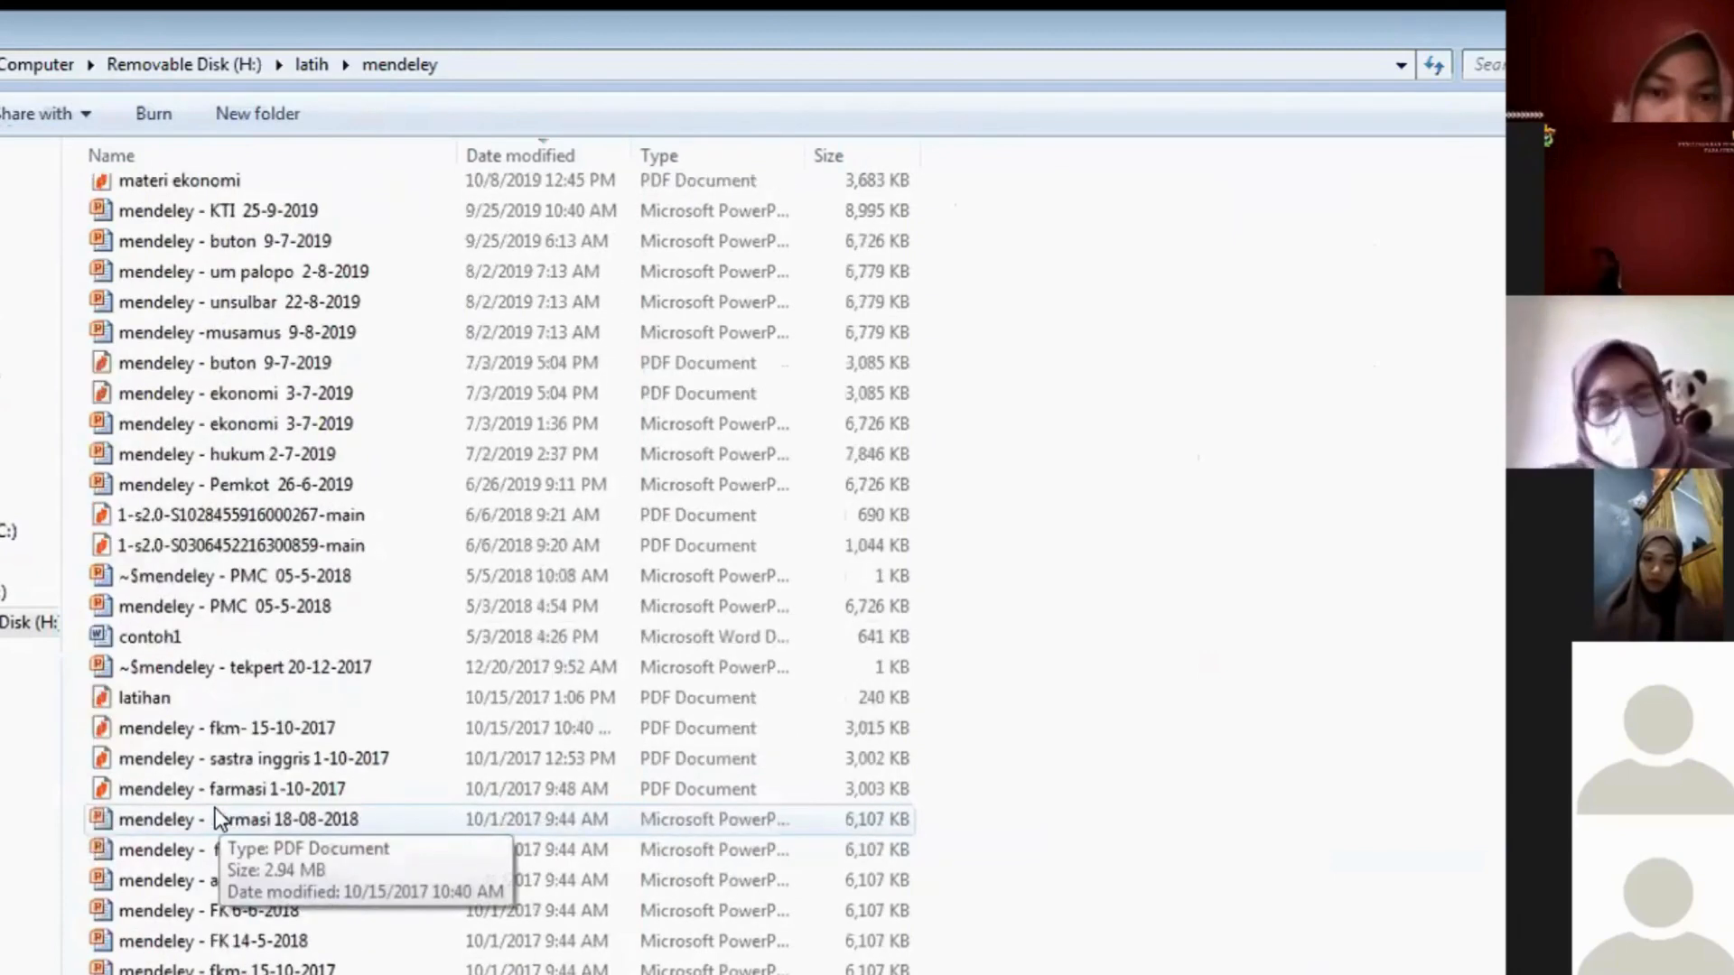
scroll(215, 807, "down", 4)
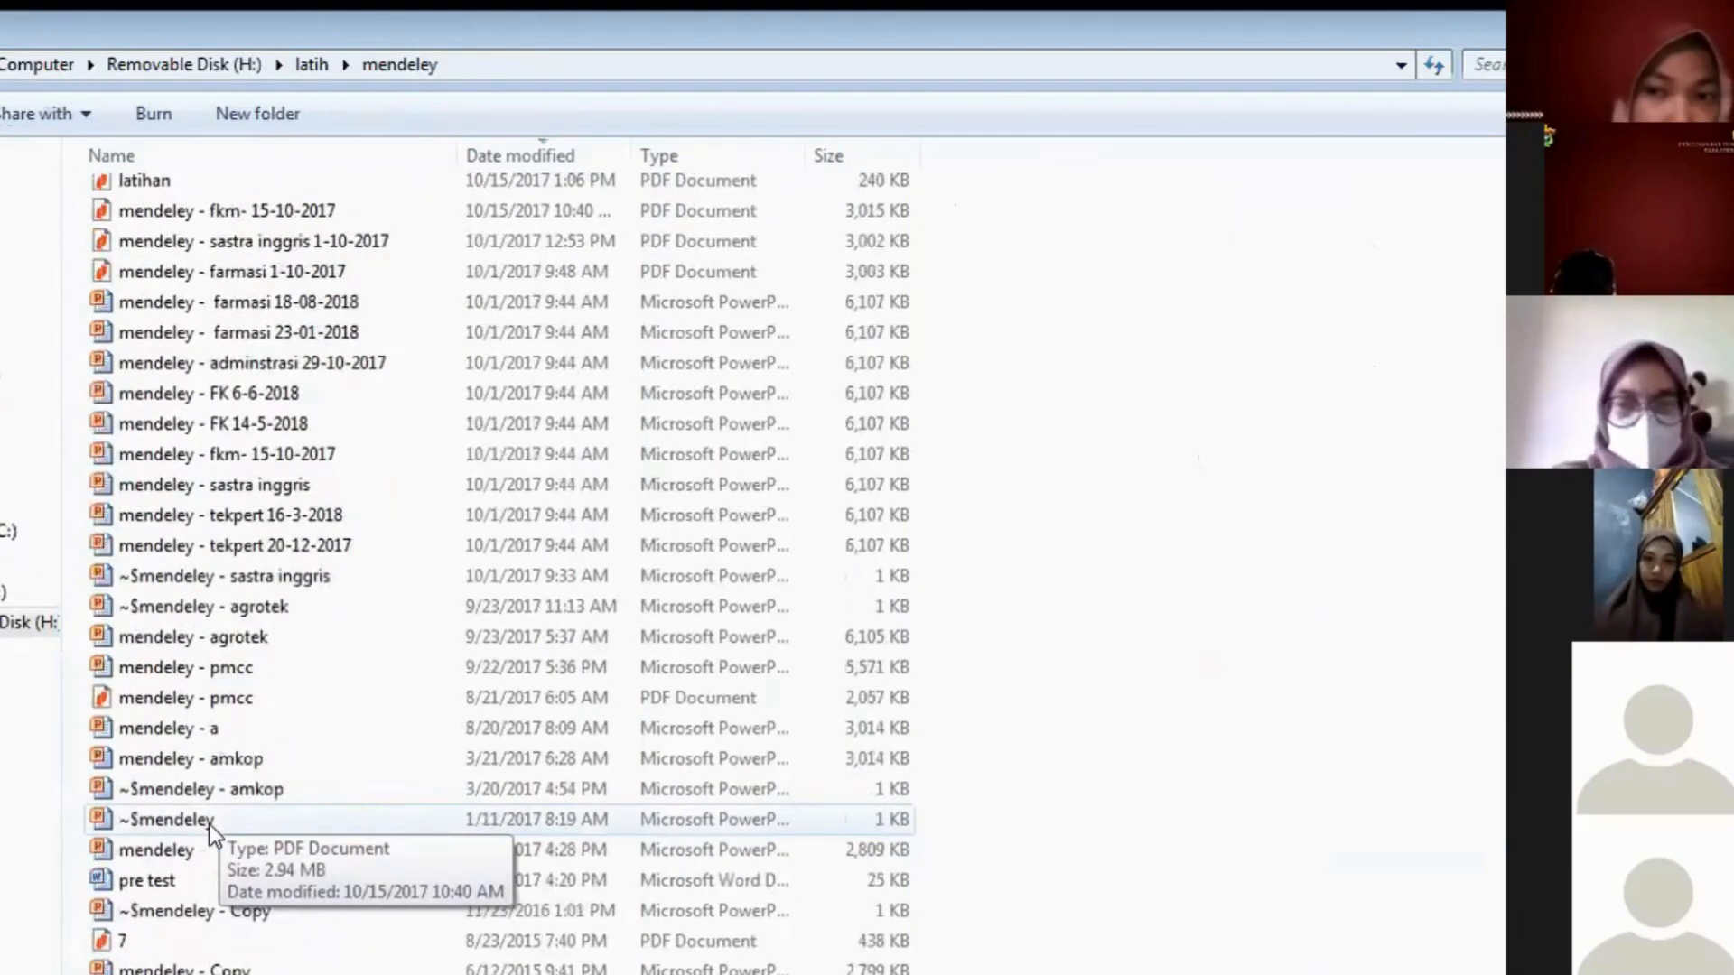
scroll(215, 817, "up", 2)
scroll(215, 834, "up", 4)
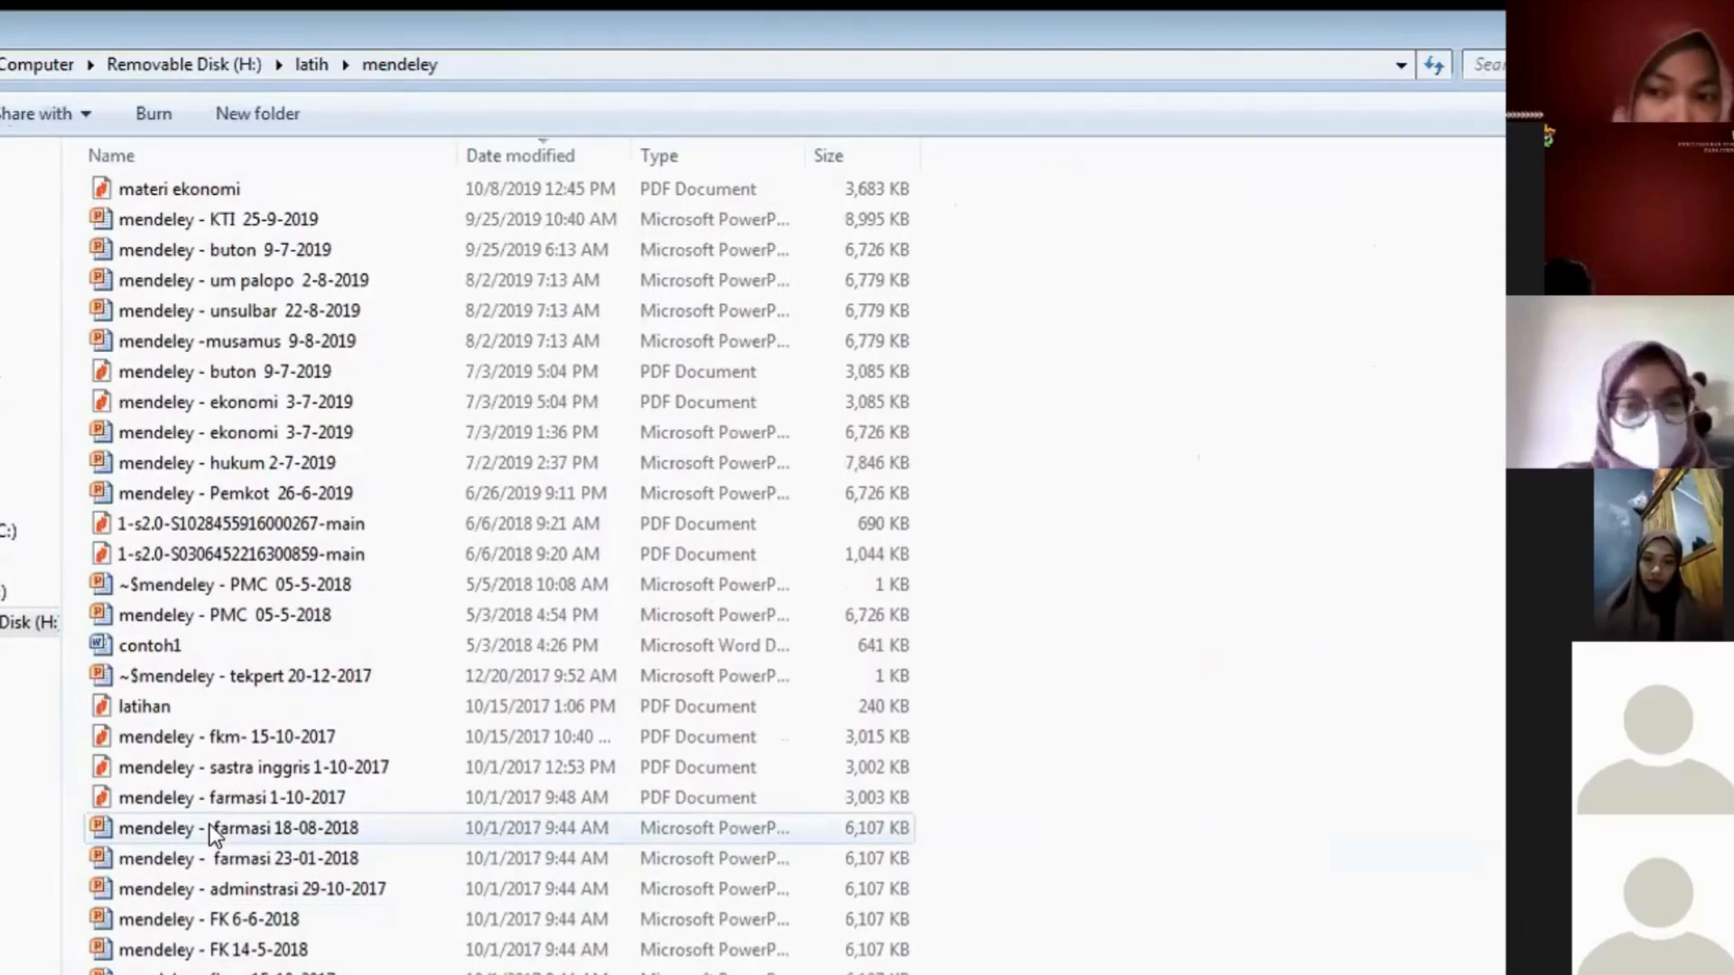
scroll(158, 919, "down", 6)
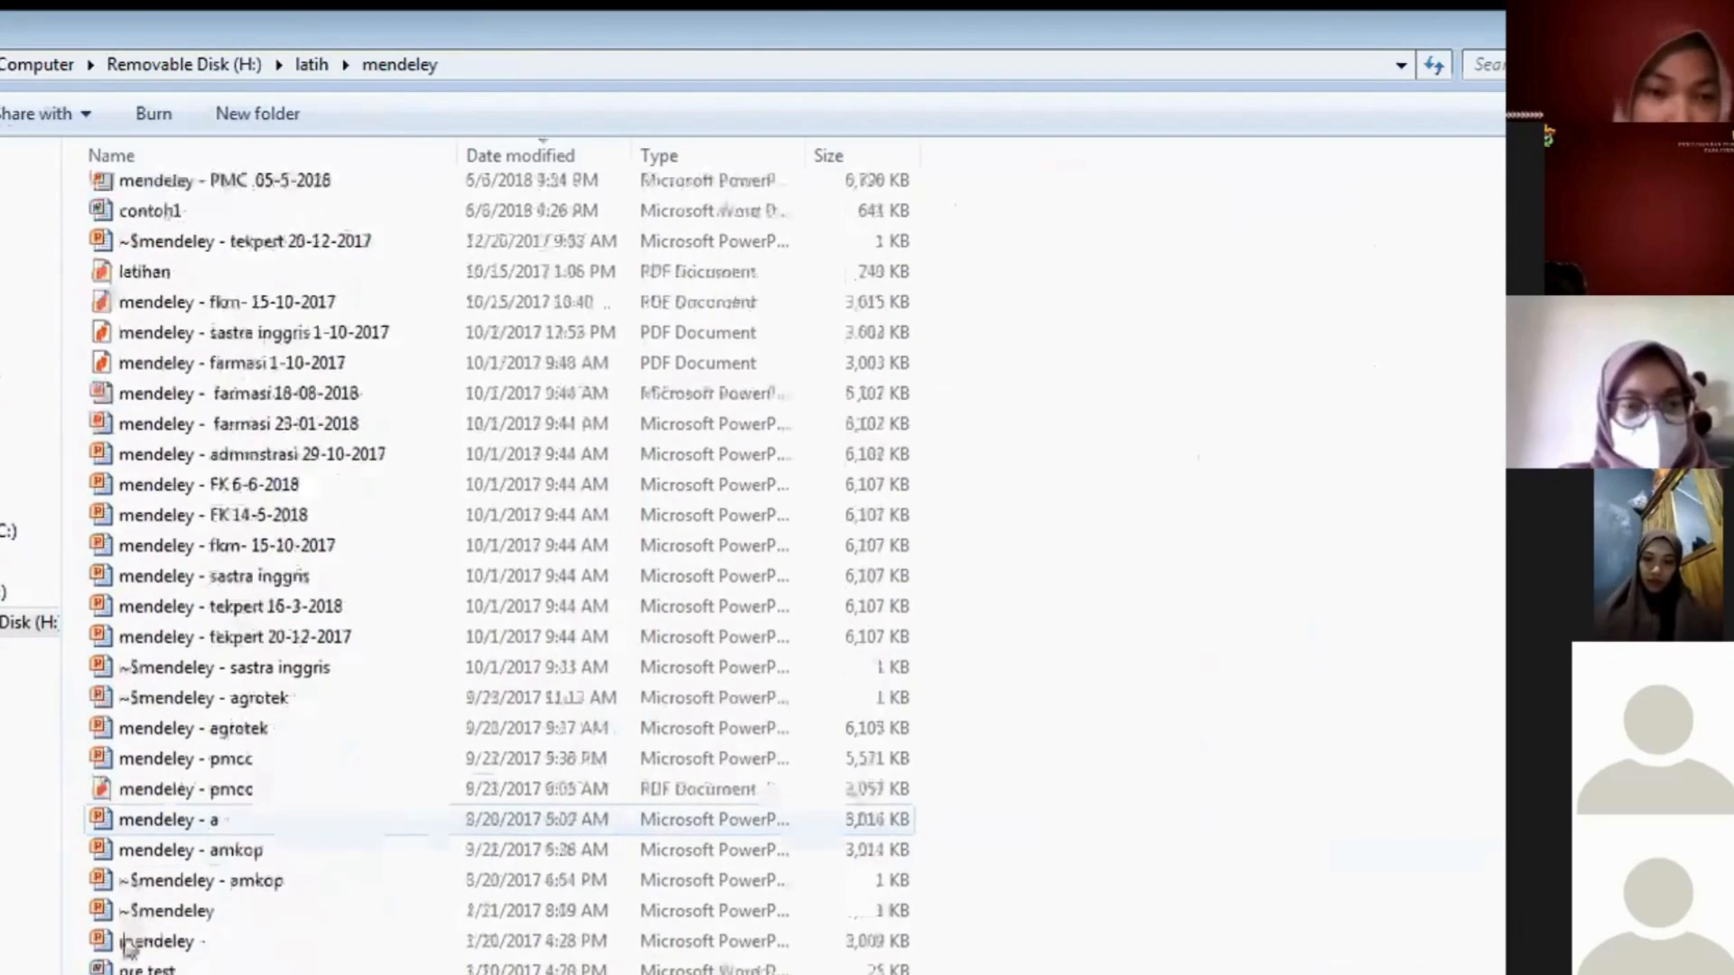
double_click(126, 942)
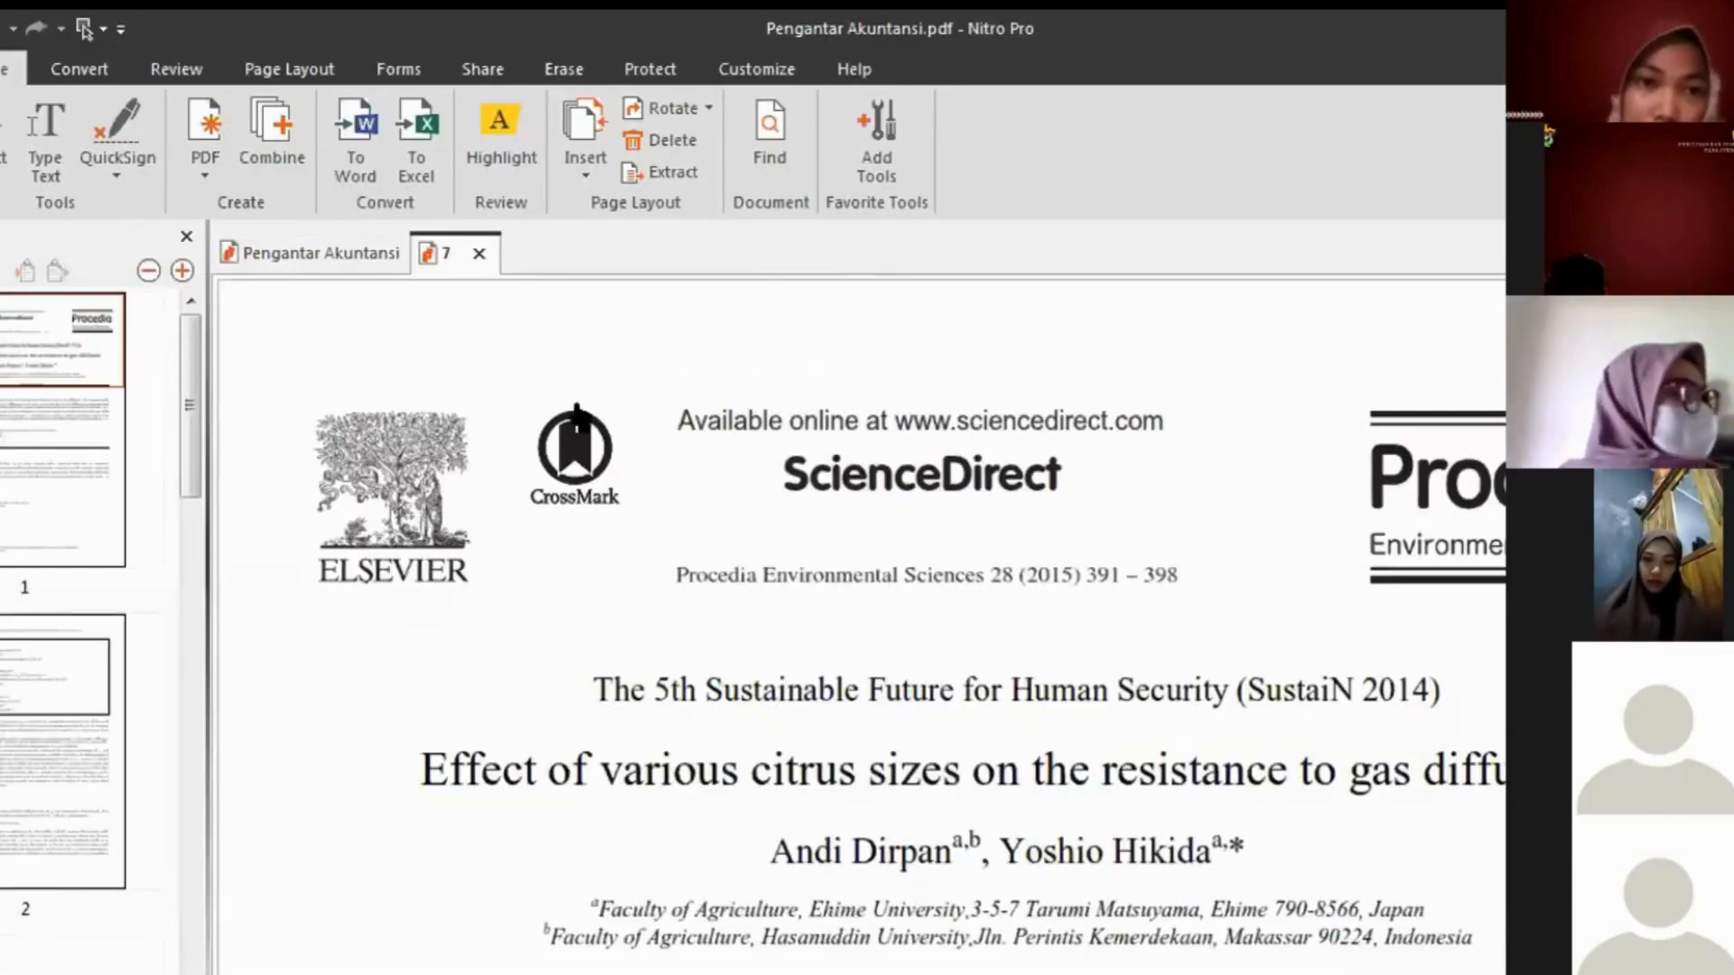
- Read through the citrus gas diffusion article from its title page to the Material and methods section
scroll(623, 519, "down", 2)
scroll(626, 516, "down", 2)
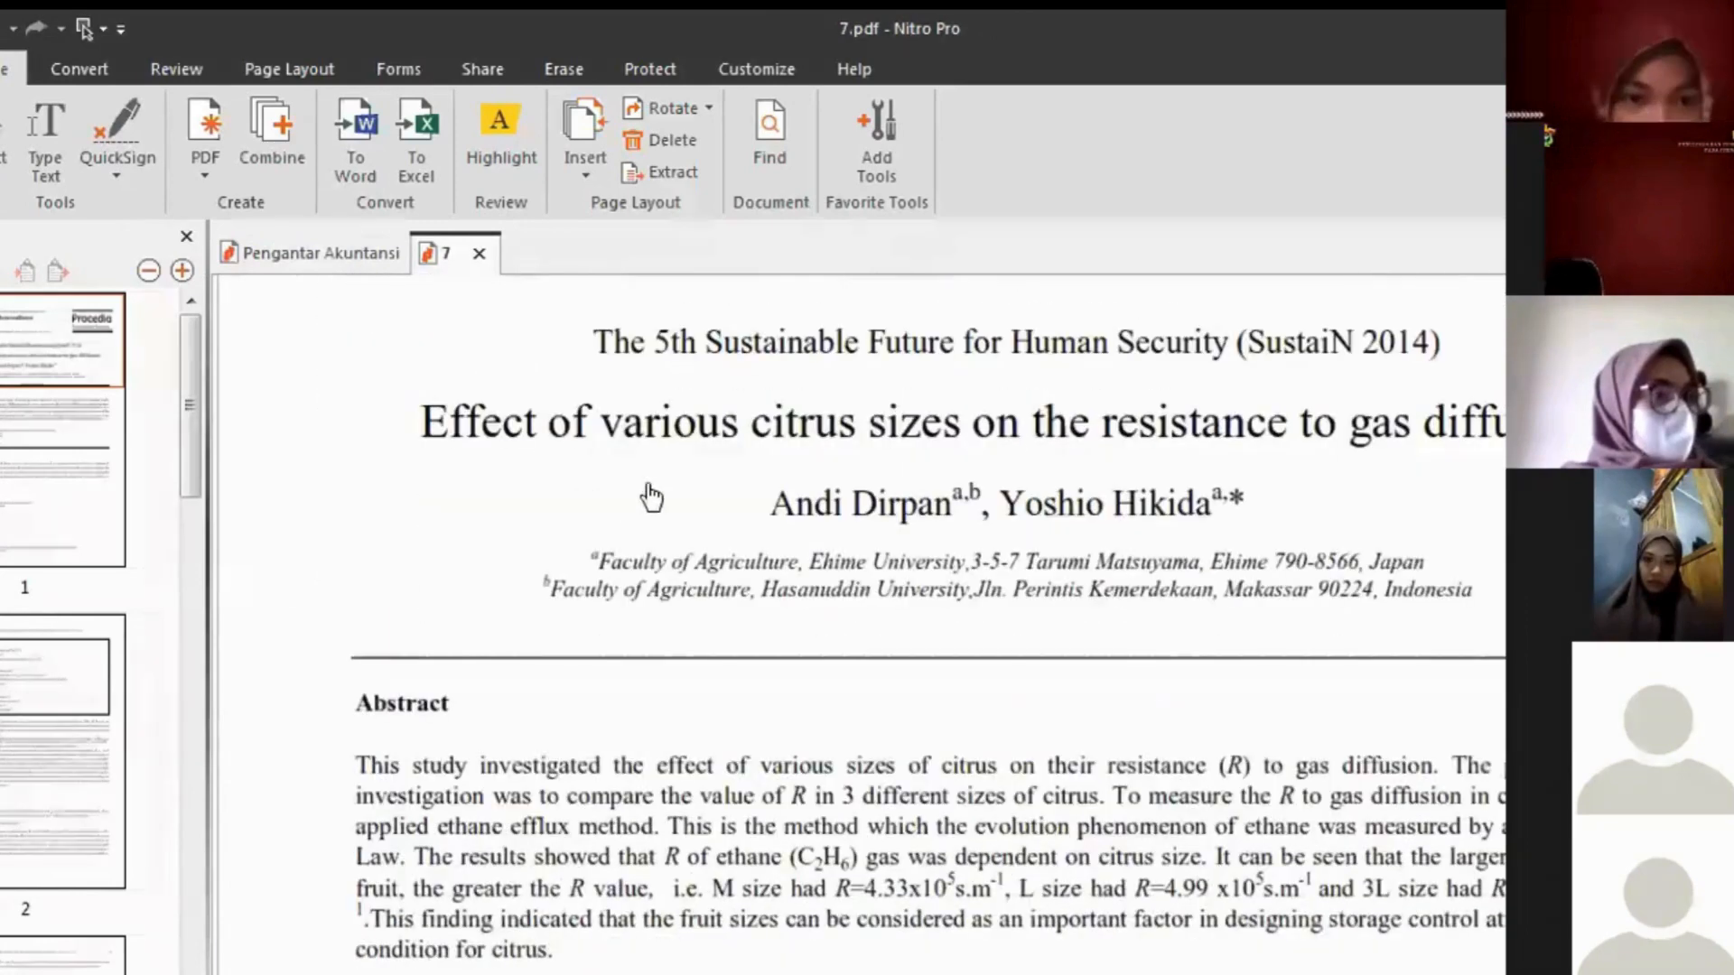
scroll(658, 507, "up", 4)
scroll(665, 484, "down", 3)
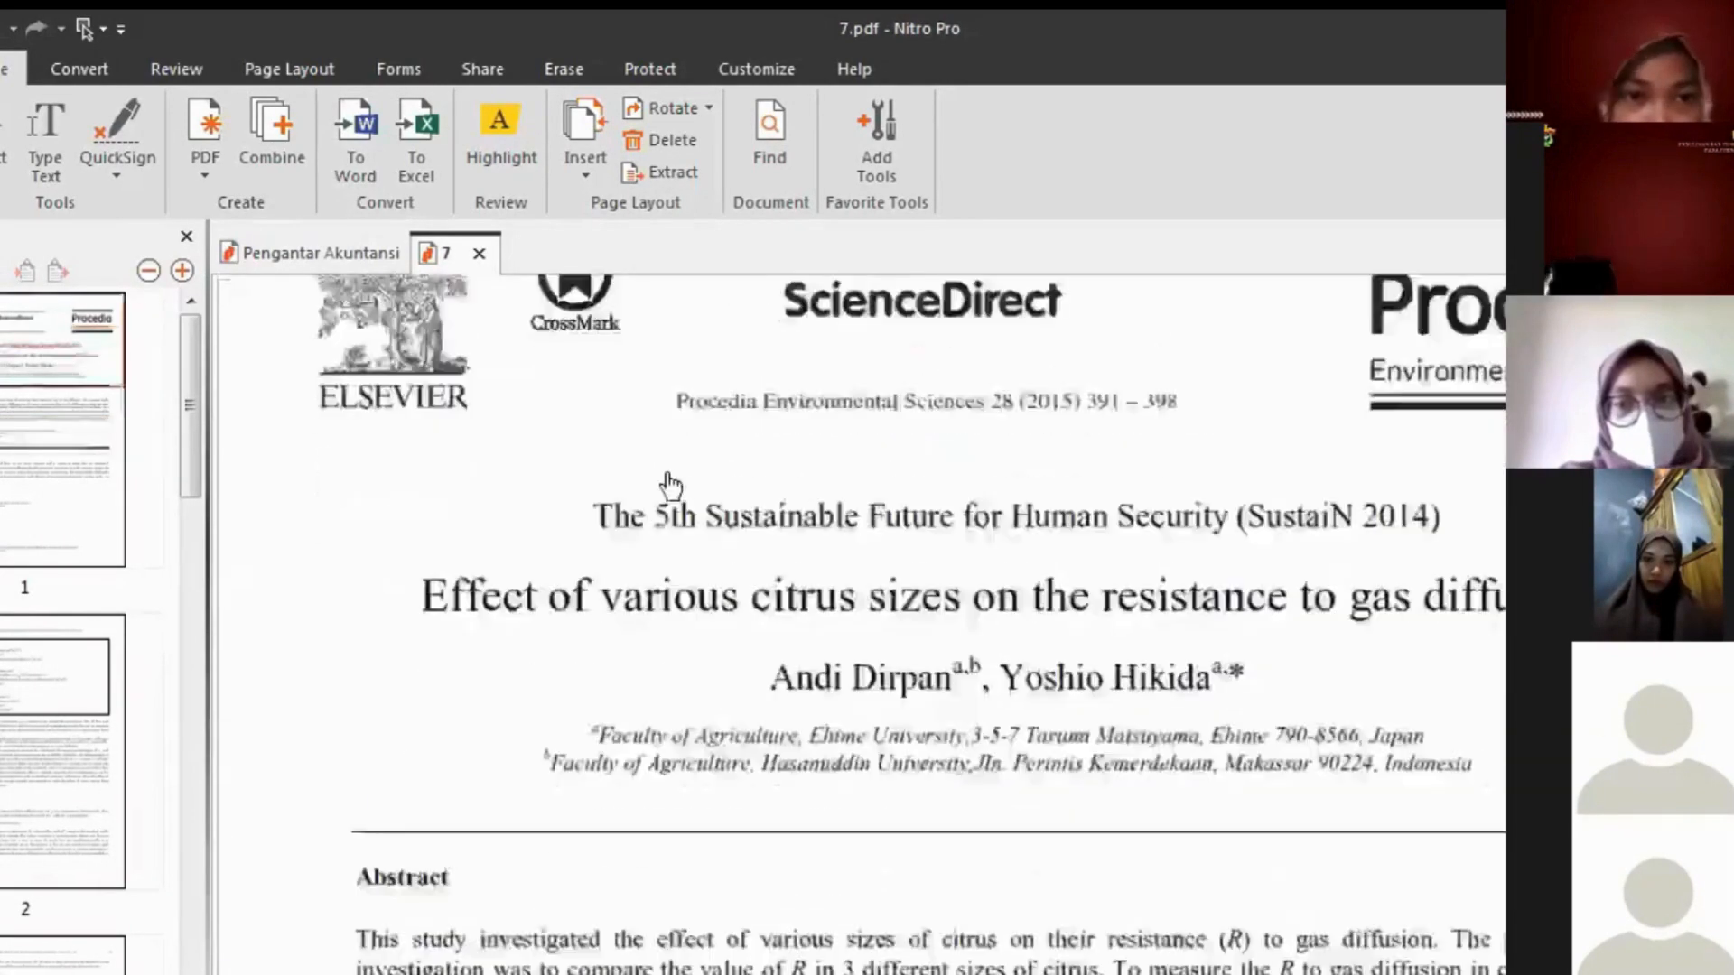
scroll(669, 485, "down", 10)
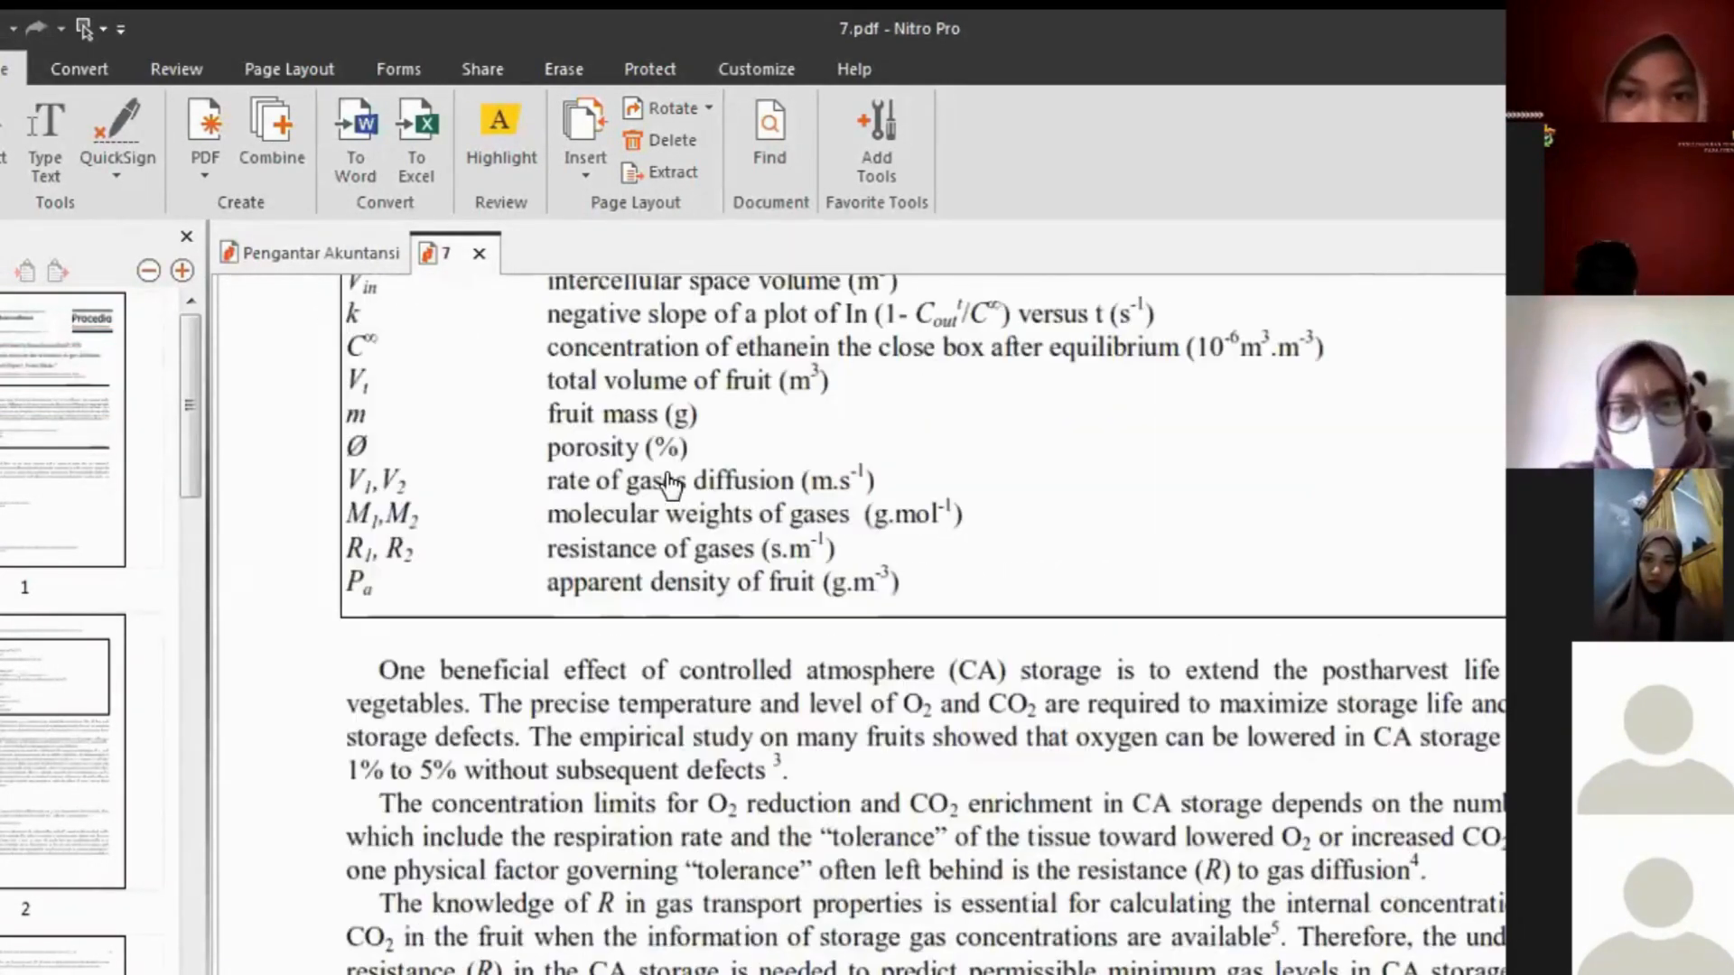
scroll(817, 596, "down", 3)
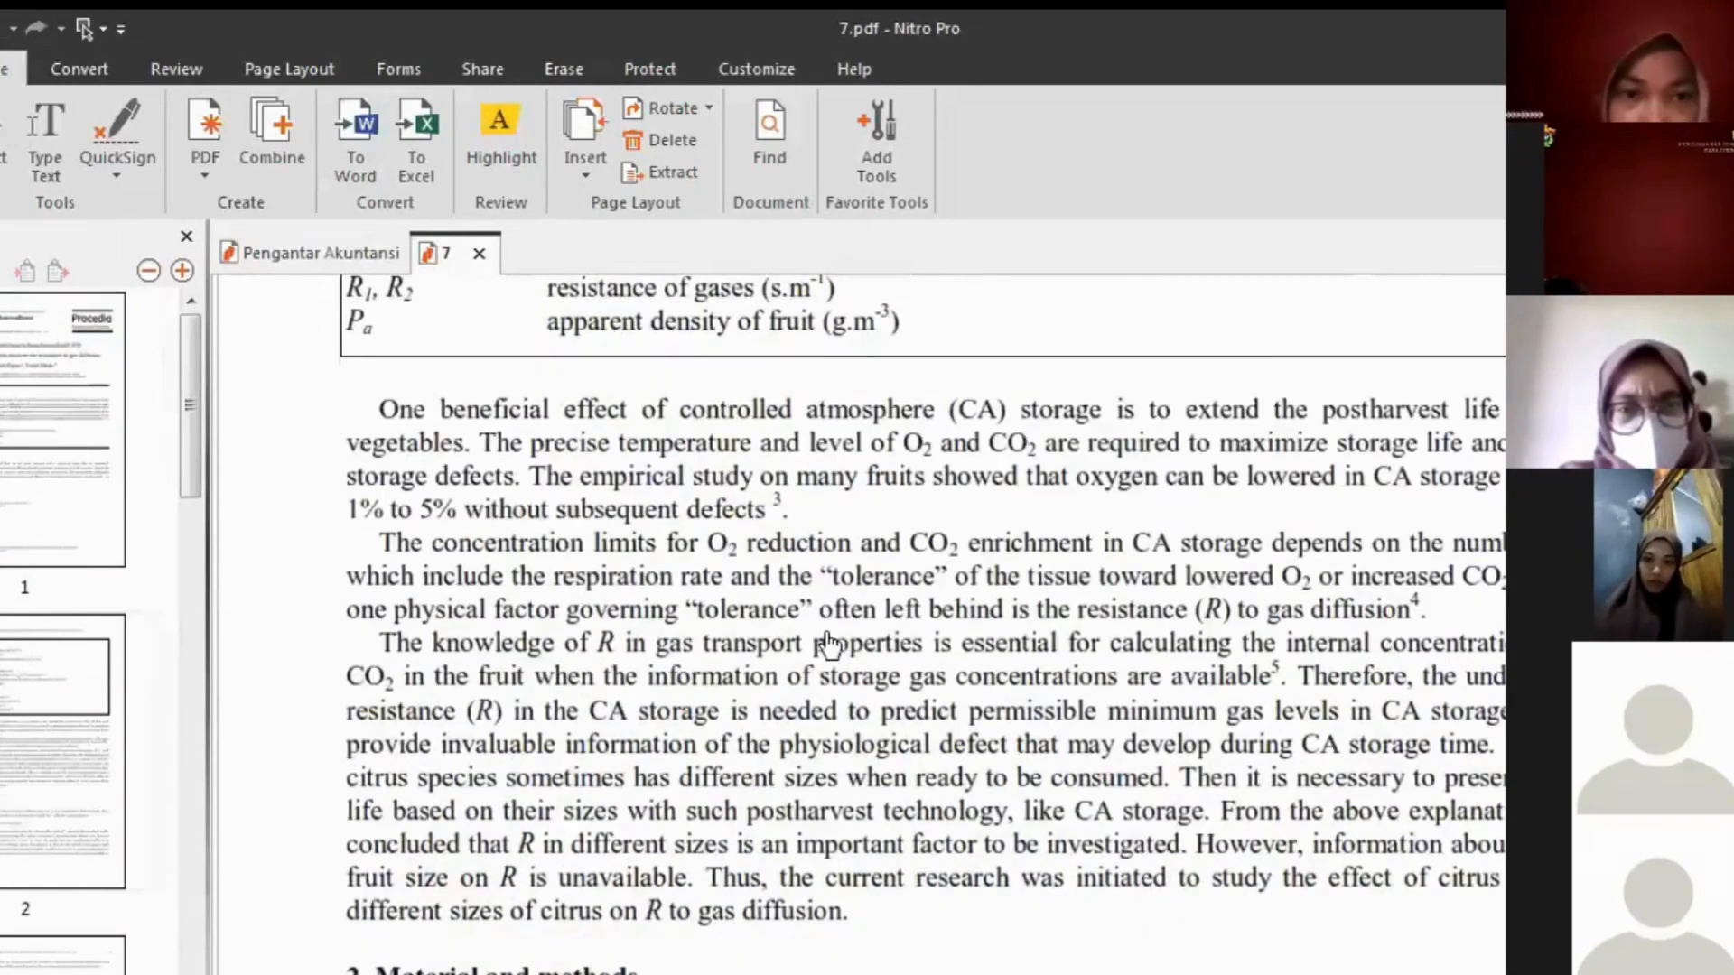
scroll(847, 625, "down", 2)
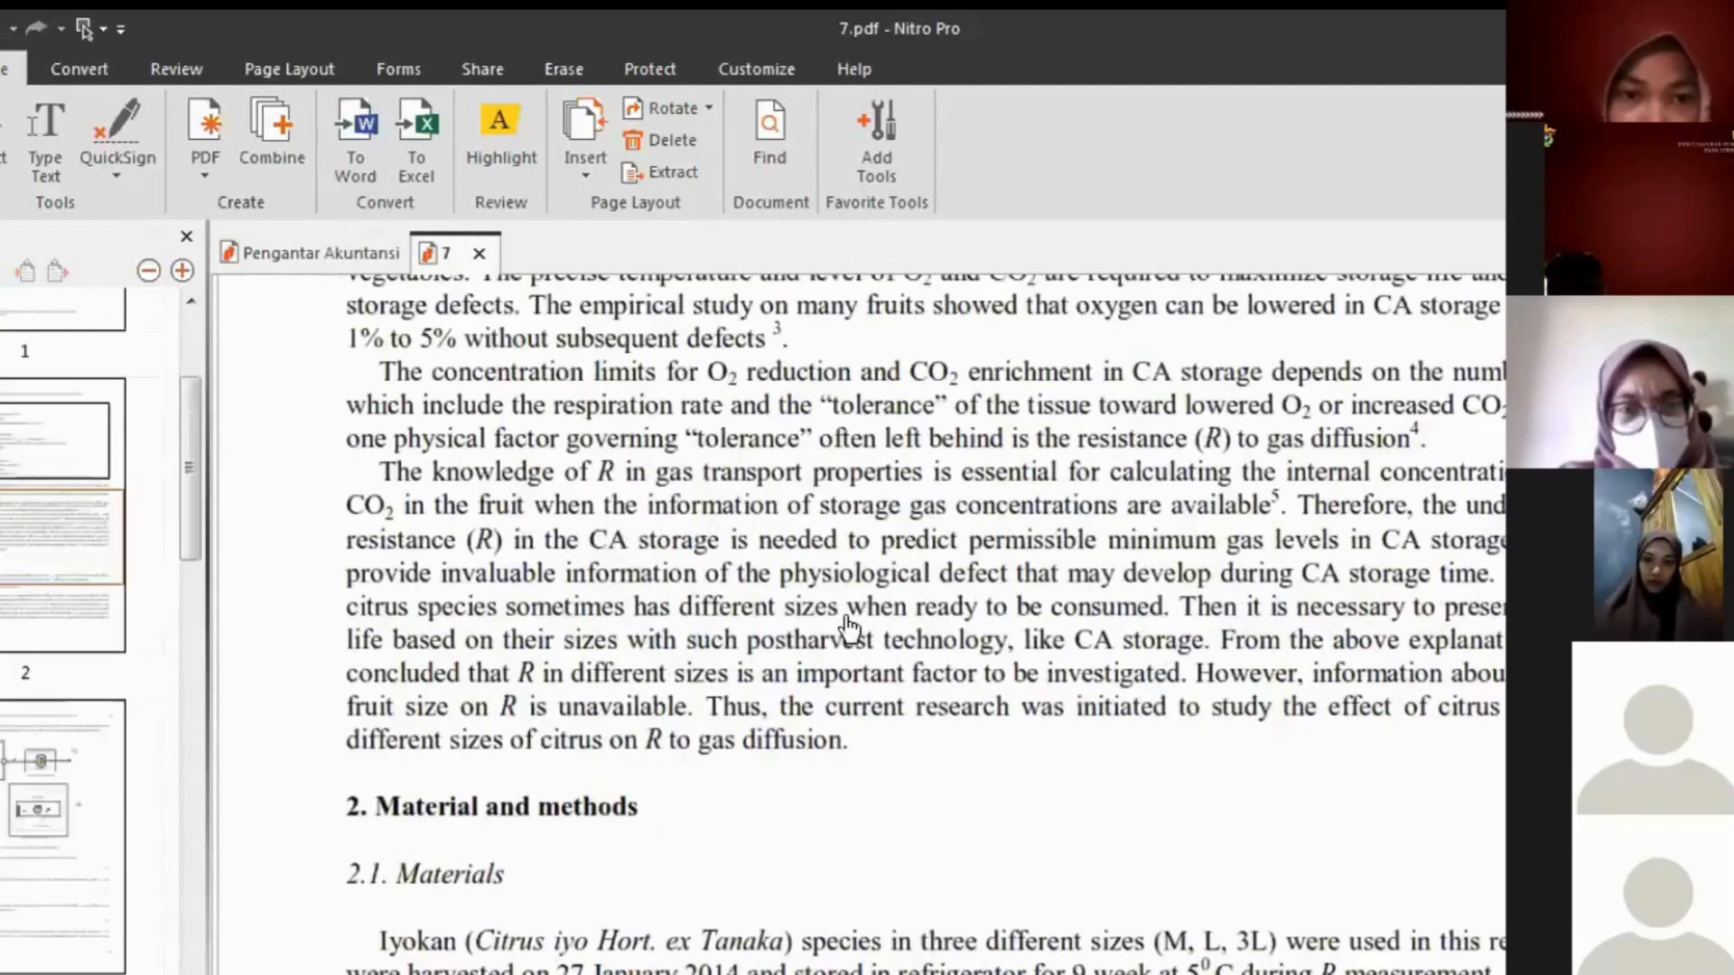
scroll(858, 623, "down", 2)
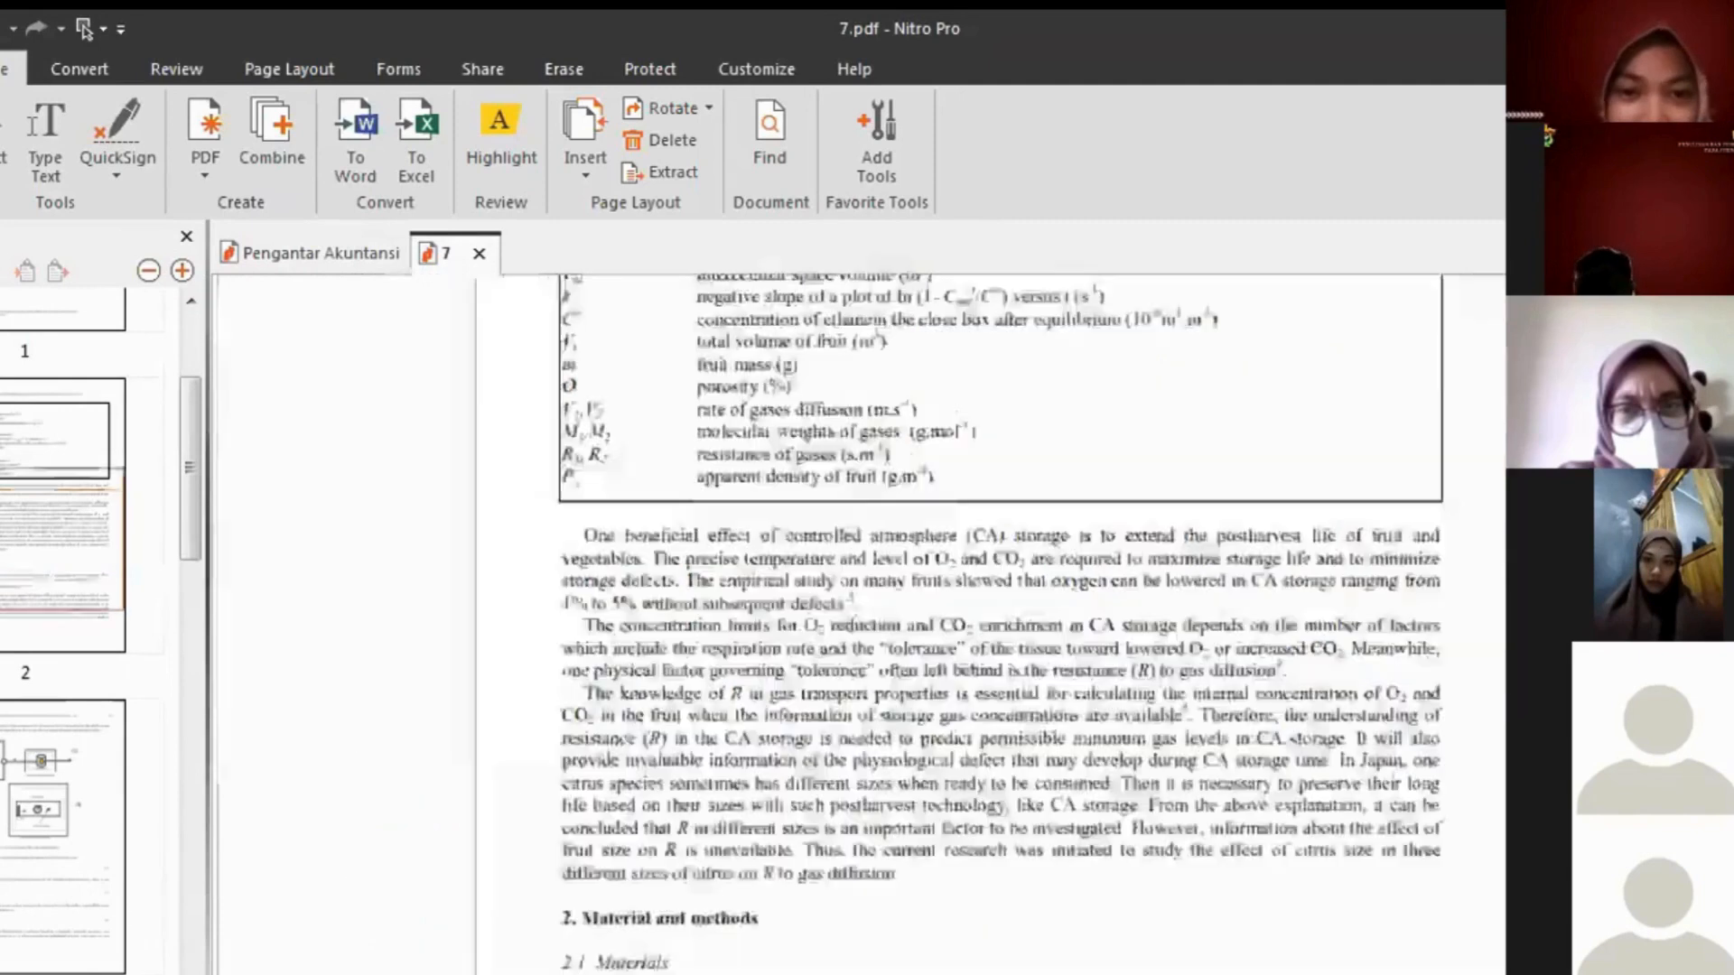
scroll(1000, 587, "down", 4)
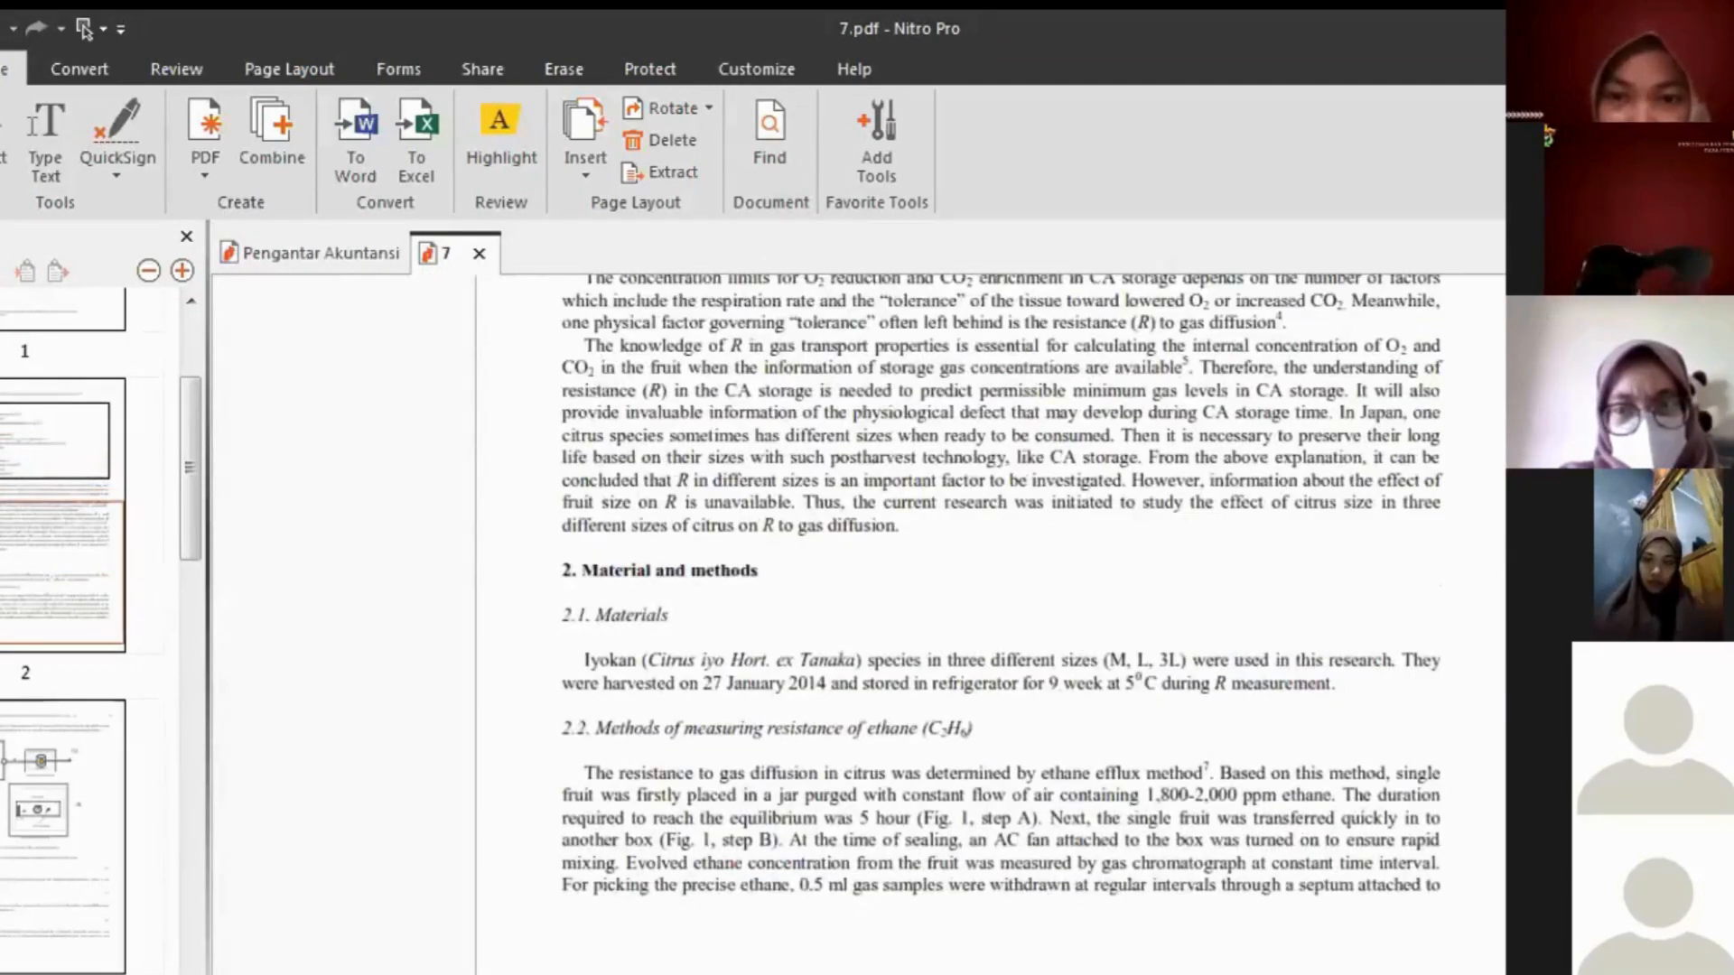
- Go to the article's References page and enlarge the numbered reference list for reading
scroll(1066, 761, "down", 20)
scroll(1029, 757, "down", 5)
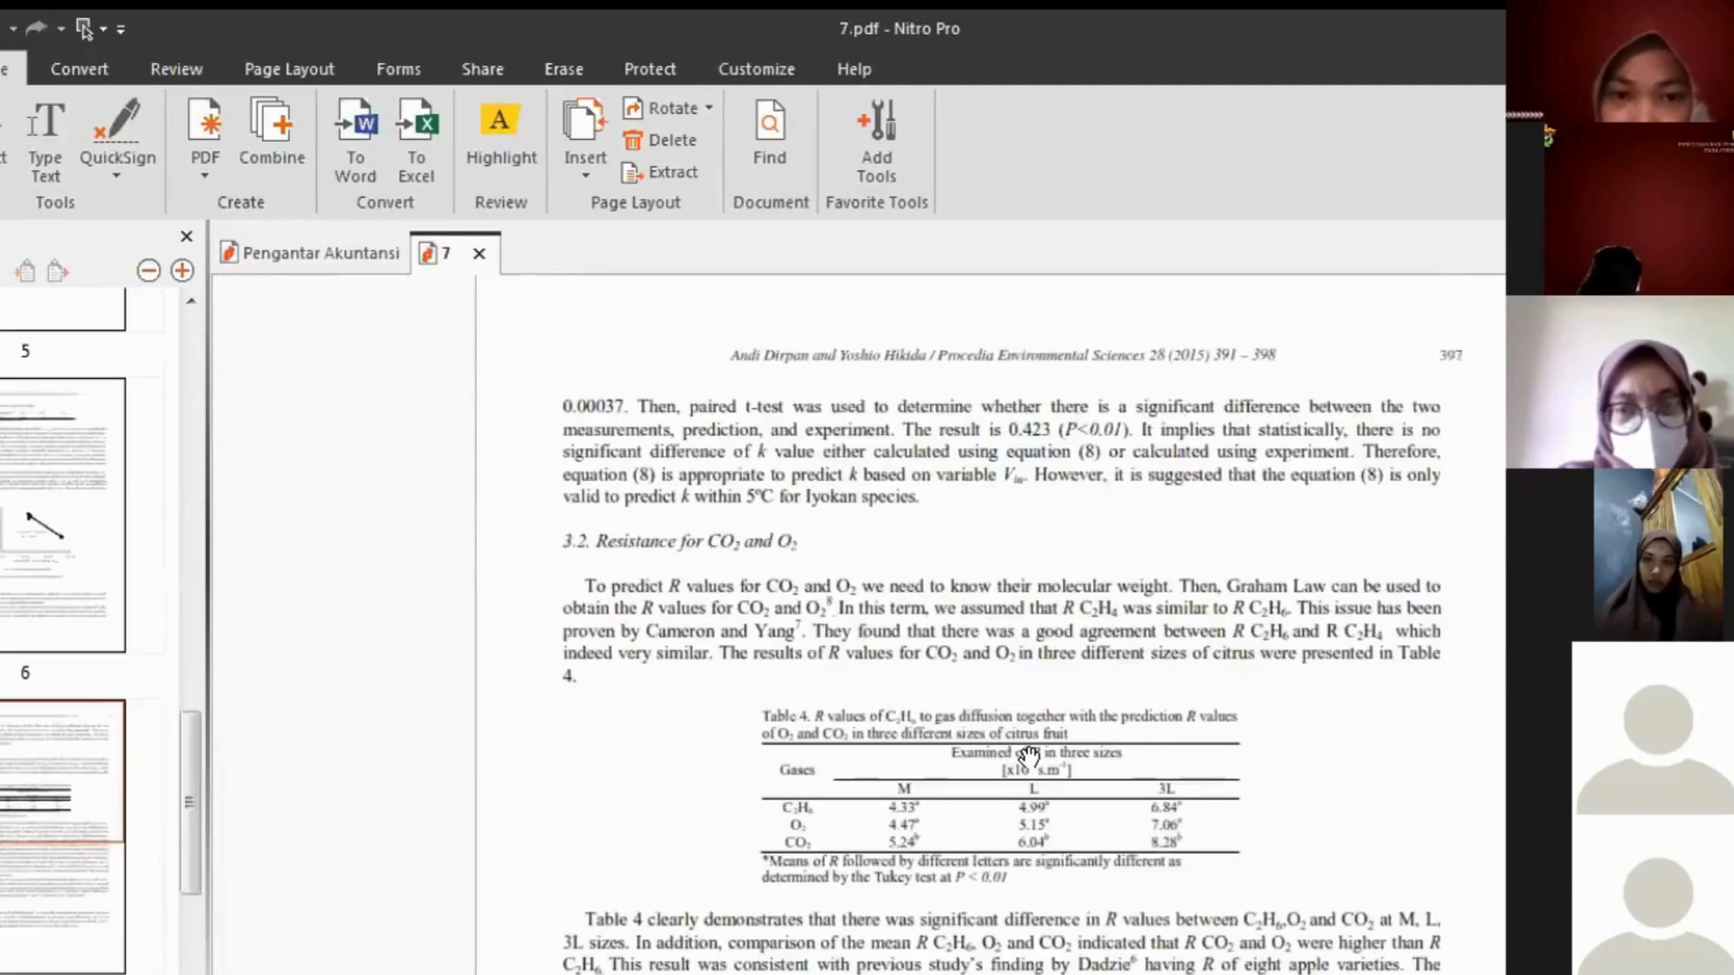
scroll(1030, 753, "down", 10)
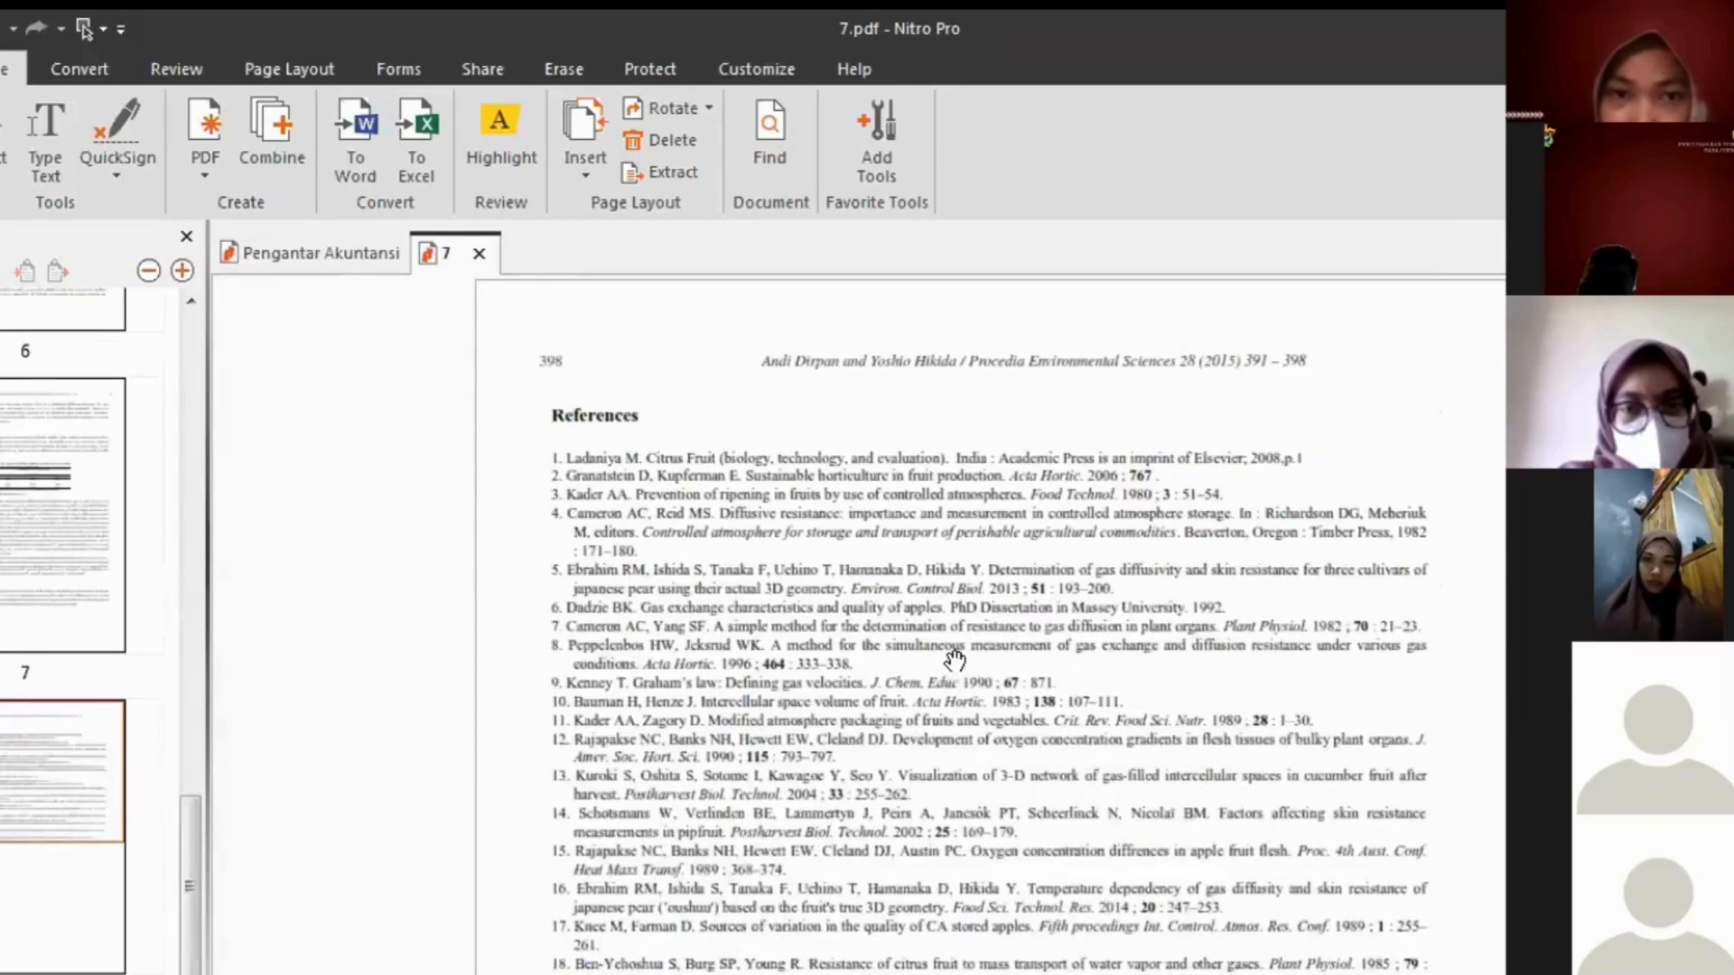
scroll(948, 649, "up", 1, "ctrl")
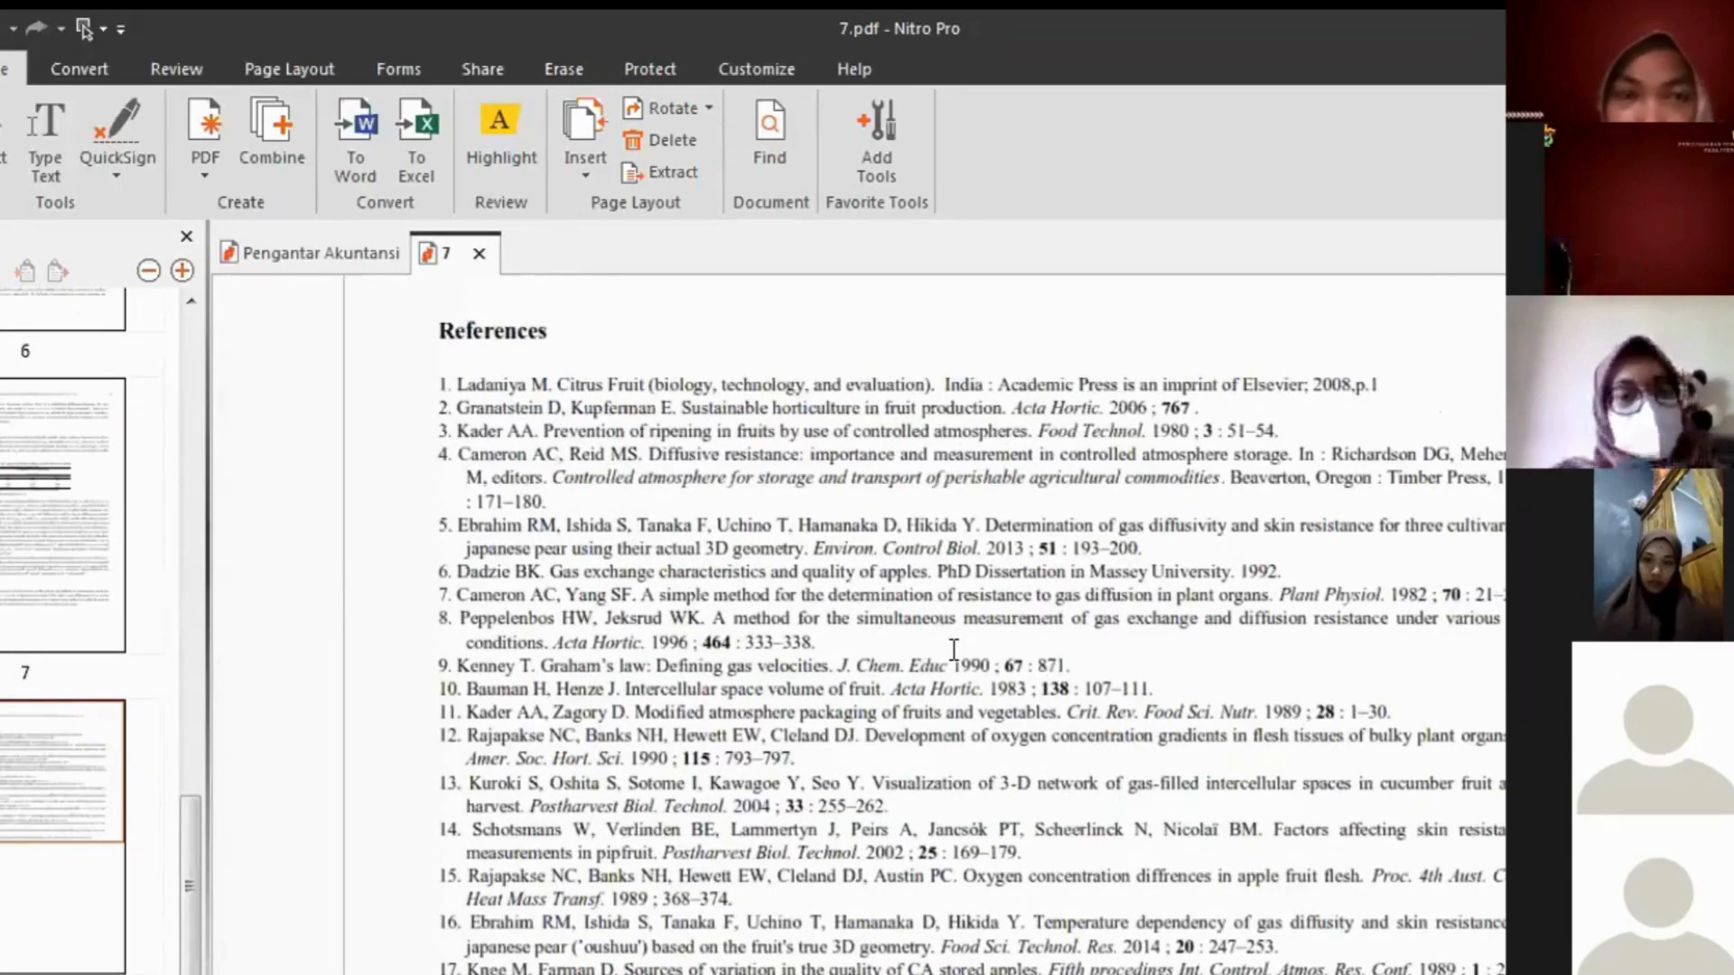
scroll(954, 648, "up", 1, "ctrl")
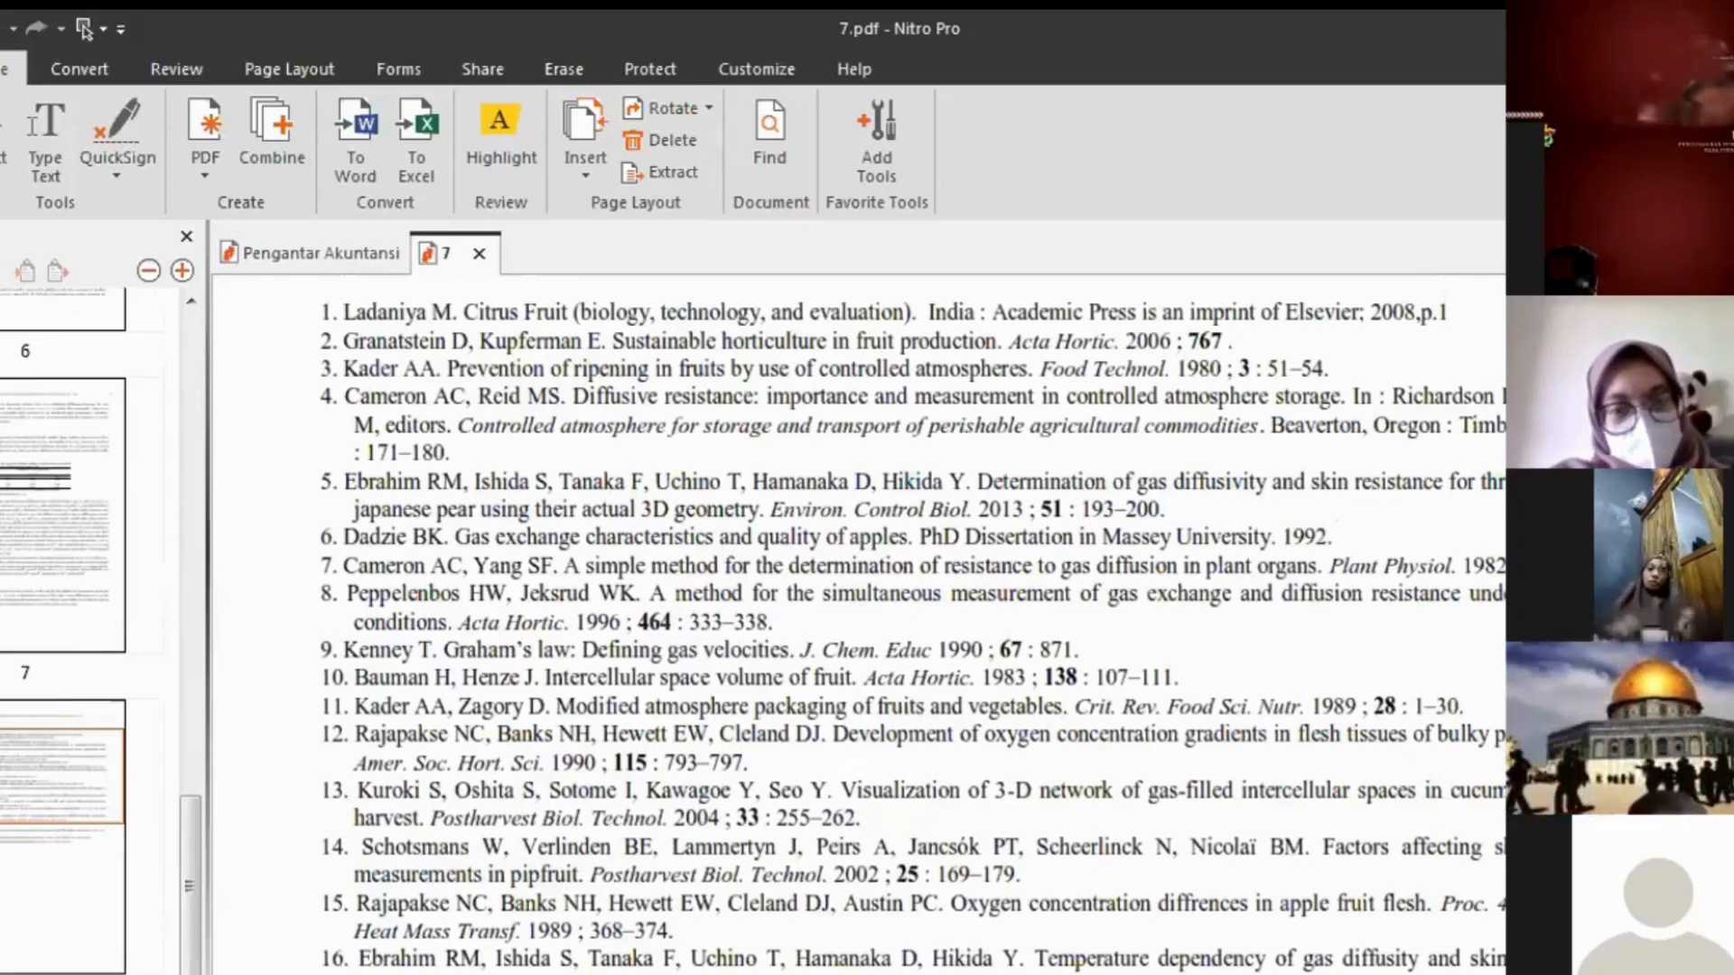
scroll(858, 623, "up", 3)
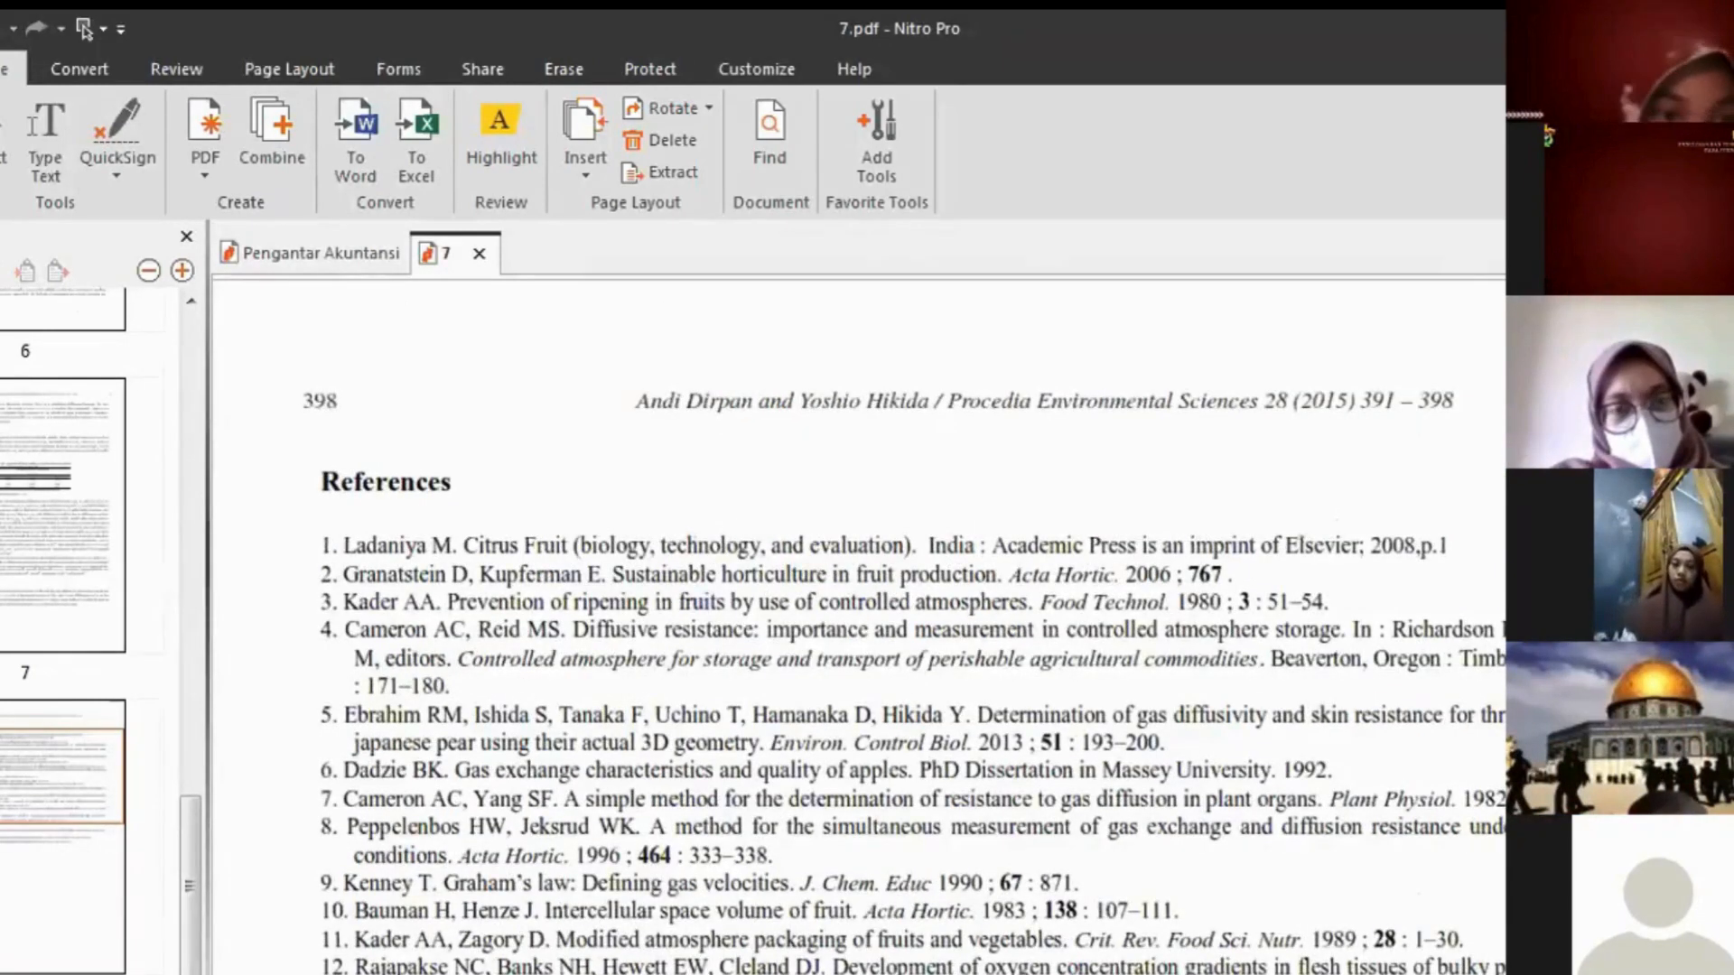
- Go back from the reference list to section 2.2, the methods of measuring resistance of ethane, in the citrus article
scroll(858, 623, "up", 12)
scroll(1485, 691, "up", 5)
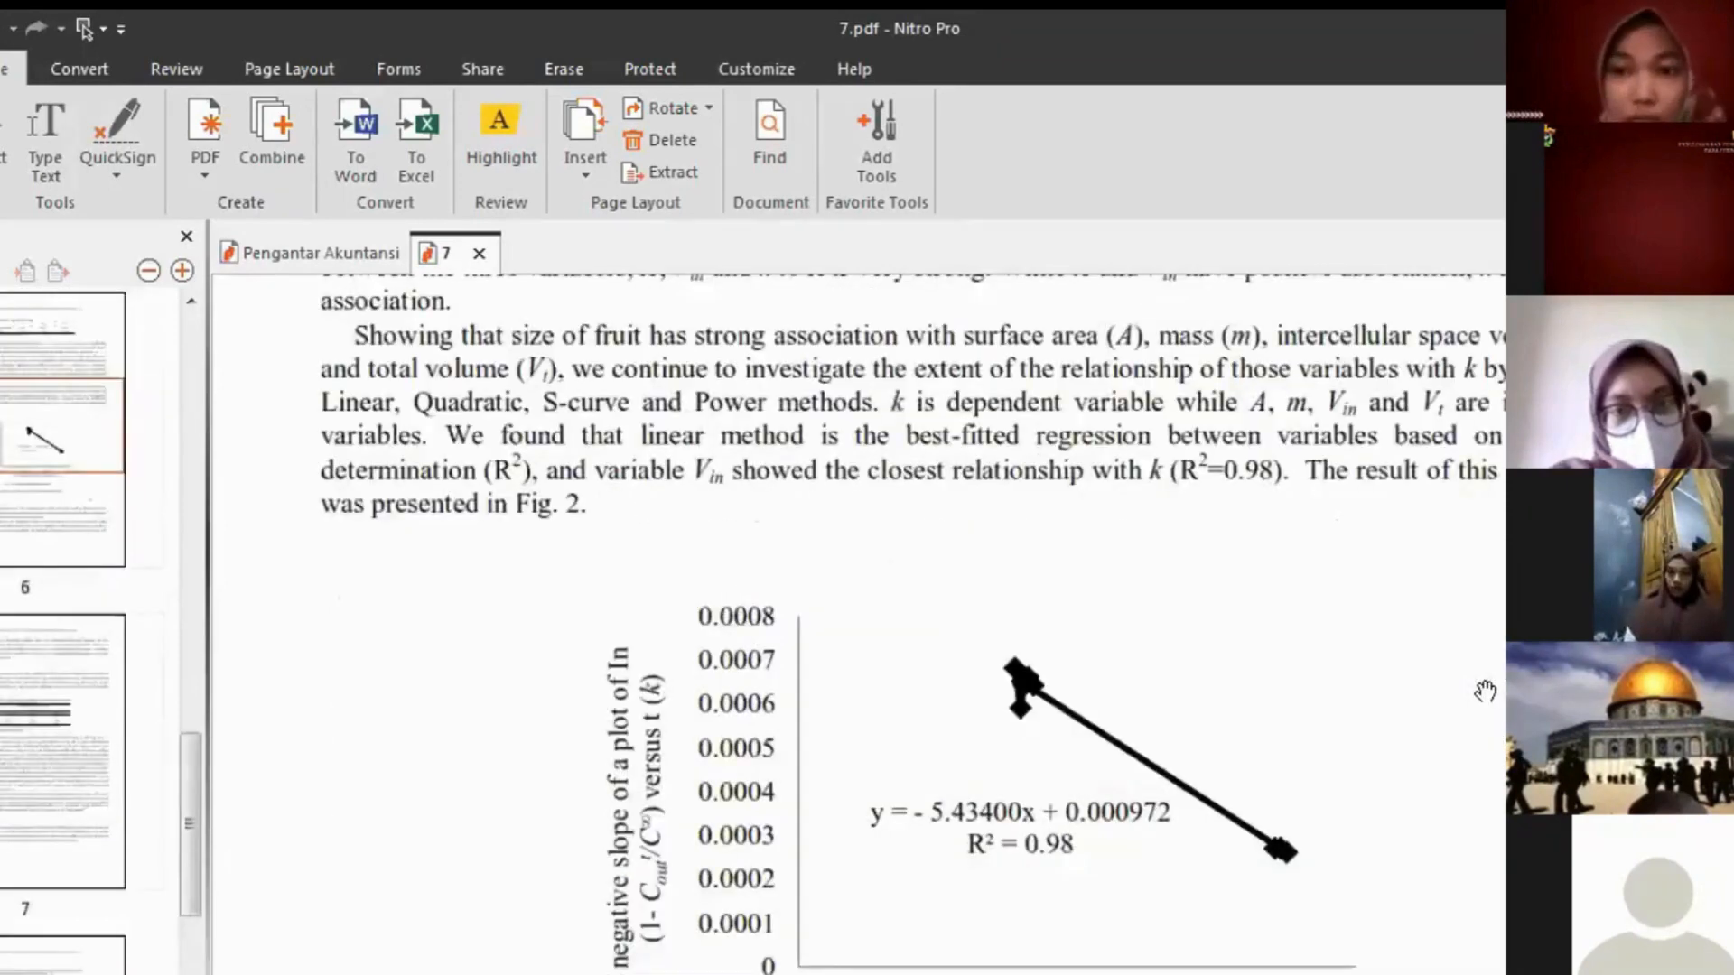
scroll(1486, 691, "up", 20)
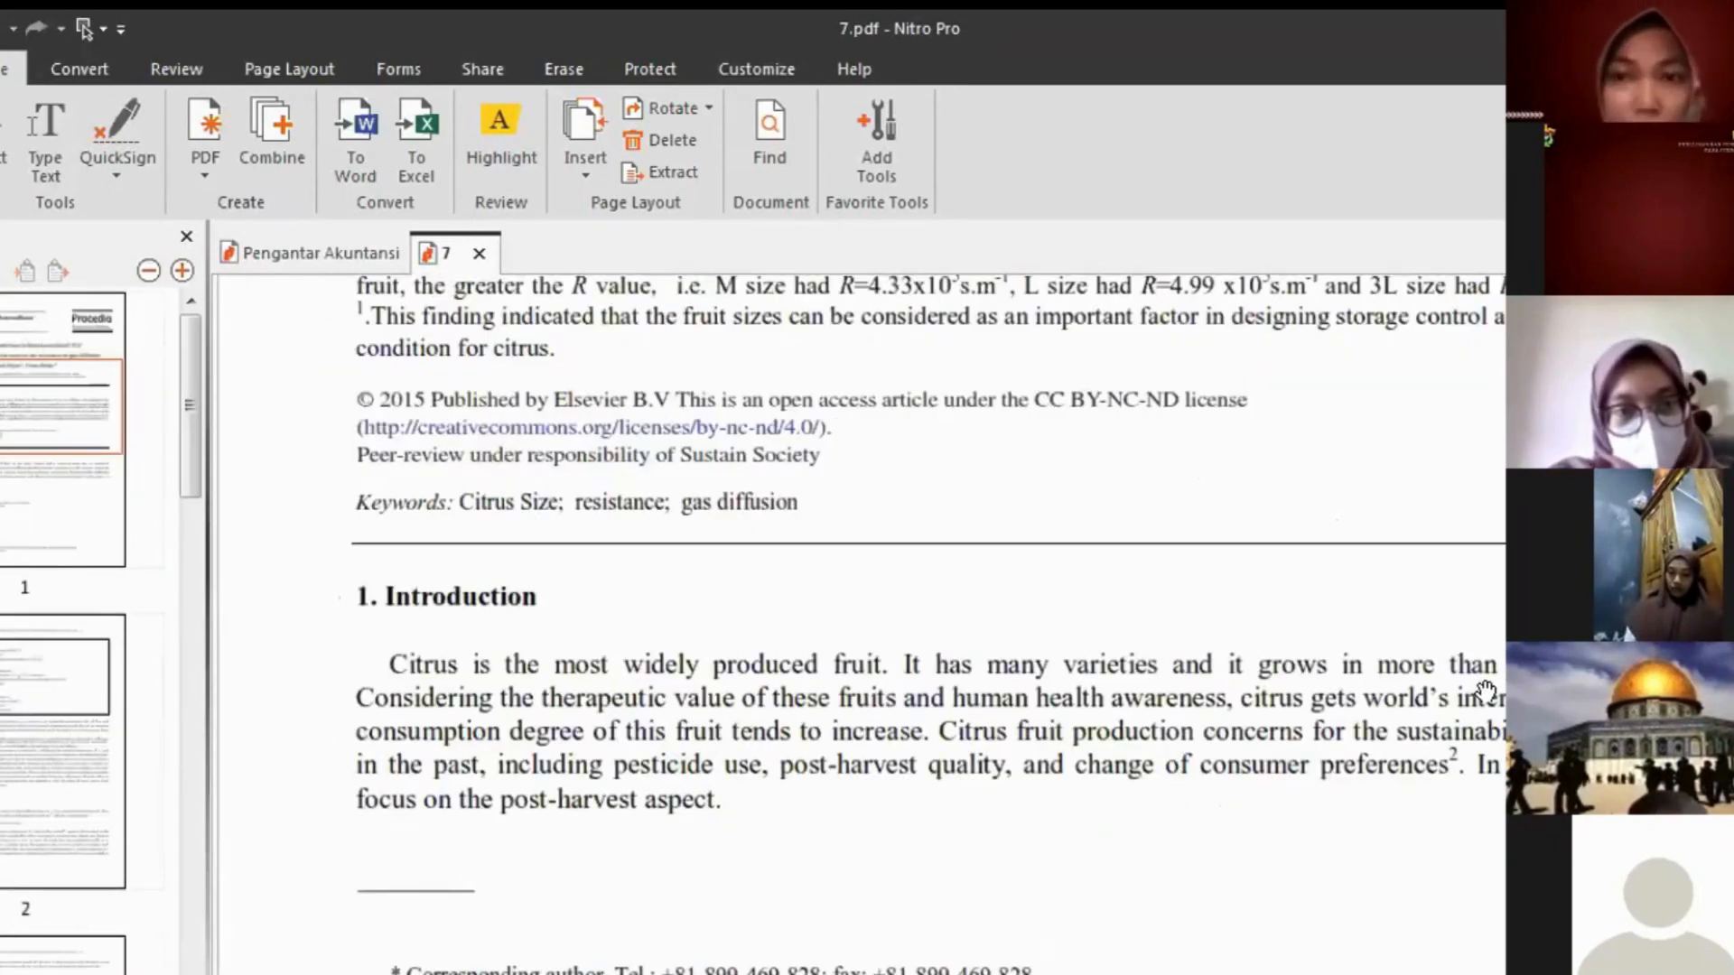
scroll(1485, 692, "down", 10)
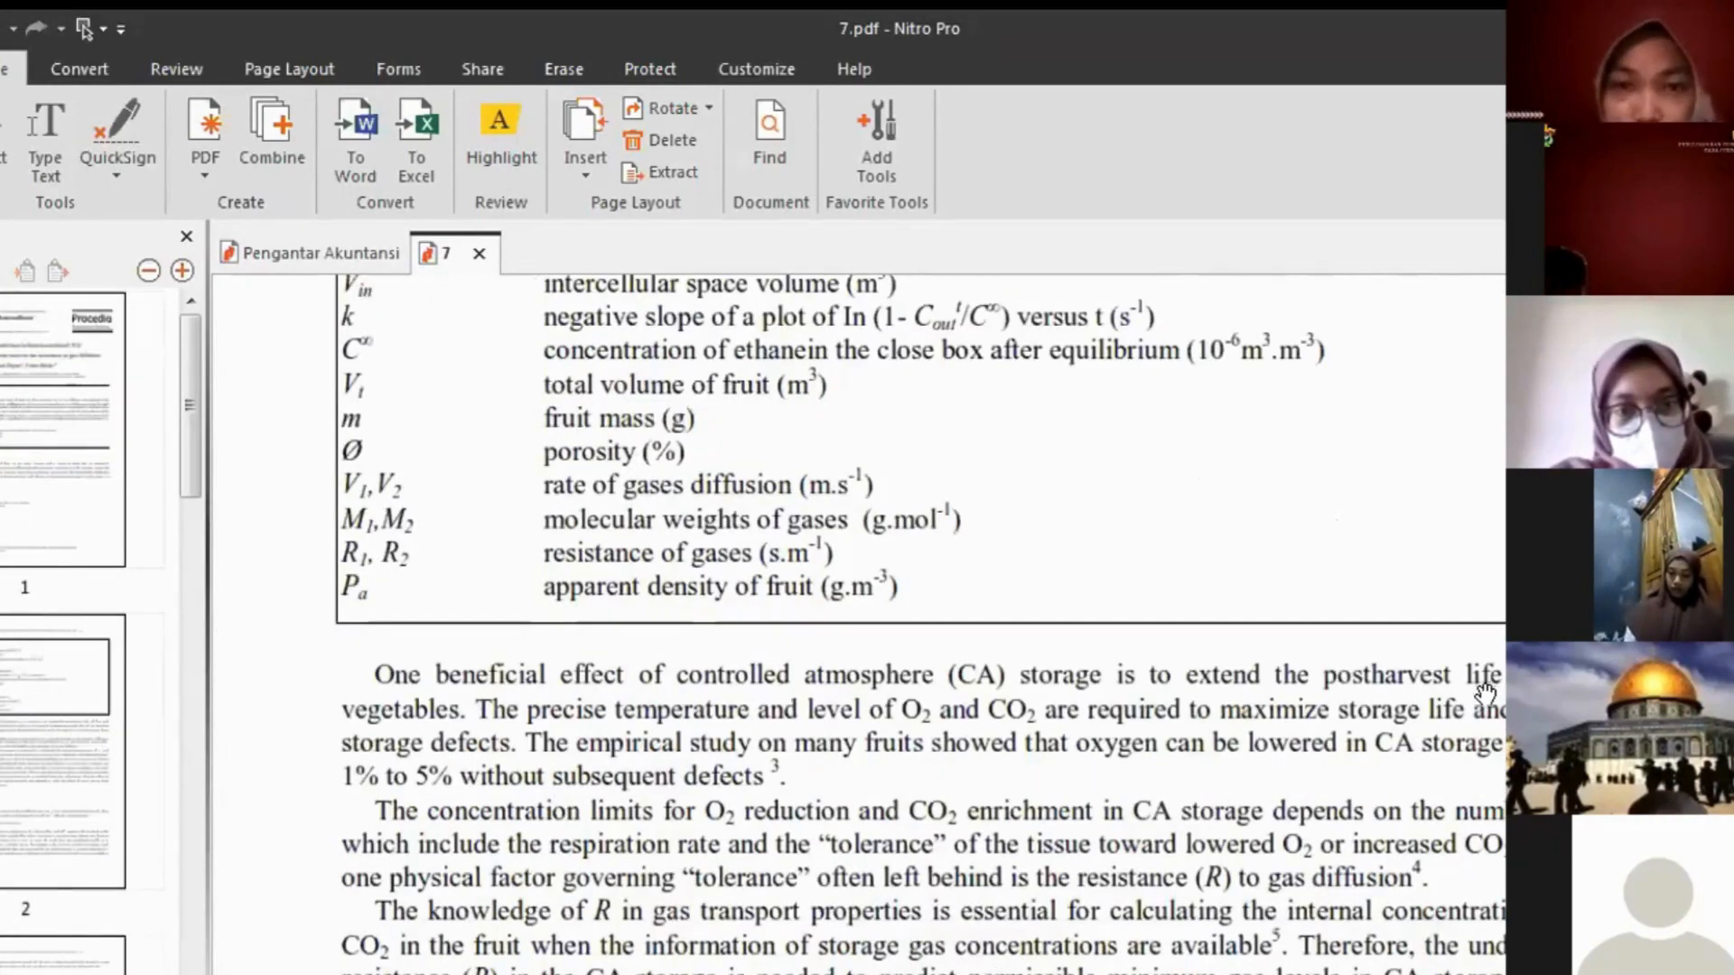
scroll(1485, 692, "down", 3)
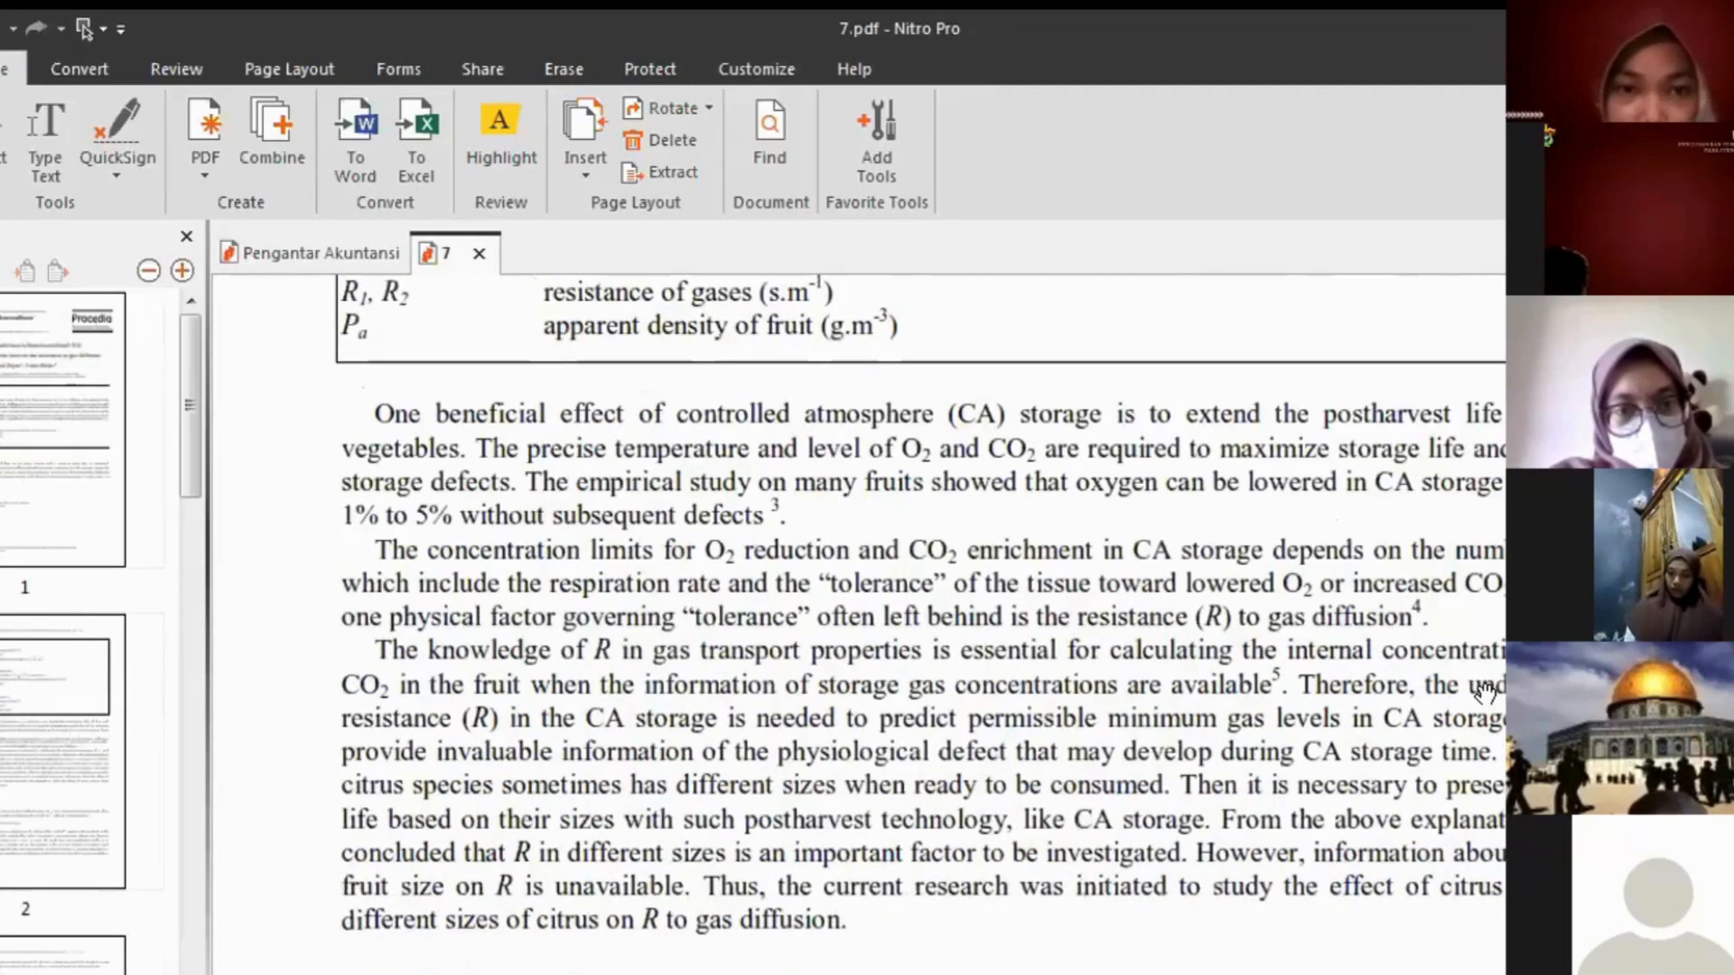
scroll(1260, 718, "down", 7)
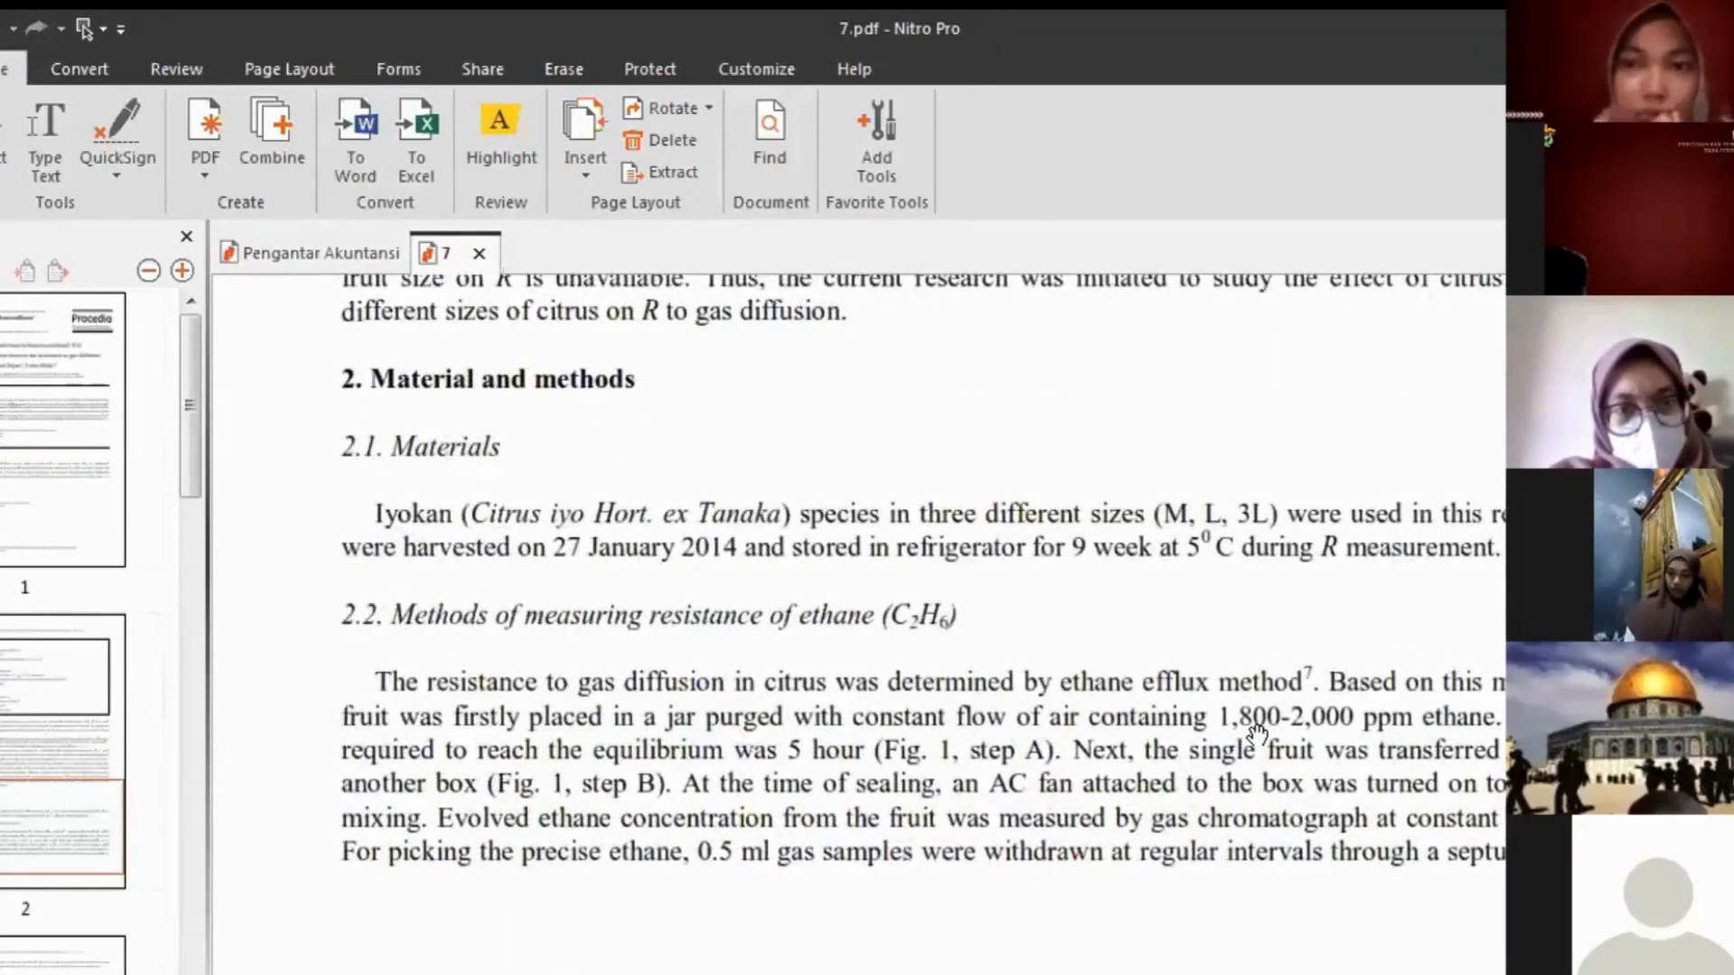
- Enlarge the sentence on the ethane efflux method in section 2.2 and select its superscript citation 7
scroll(1264, 725, "up", 2, "ctrl")
scroll(1138, 723, "up", 3, "ctrl")
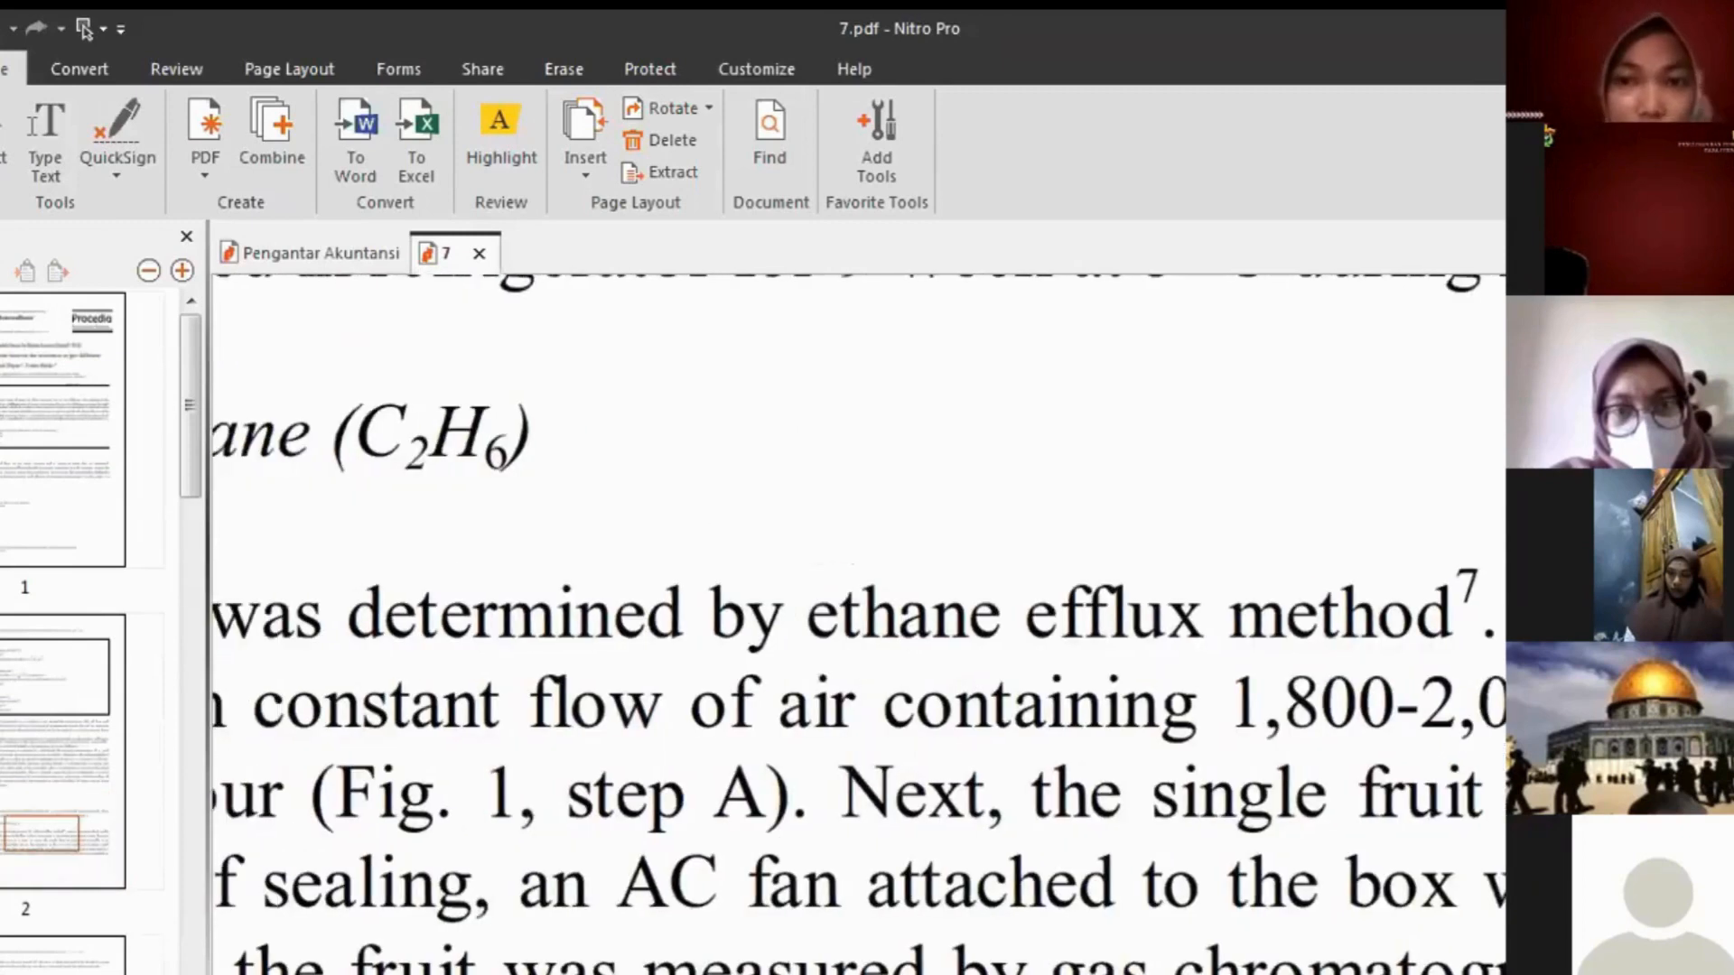
left_click_drag(1089, 941, 1210, 872)
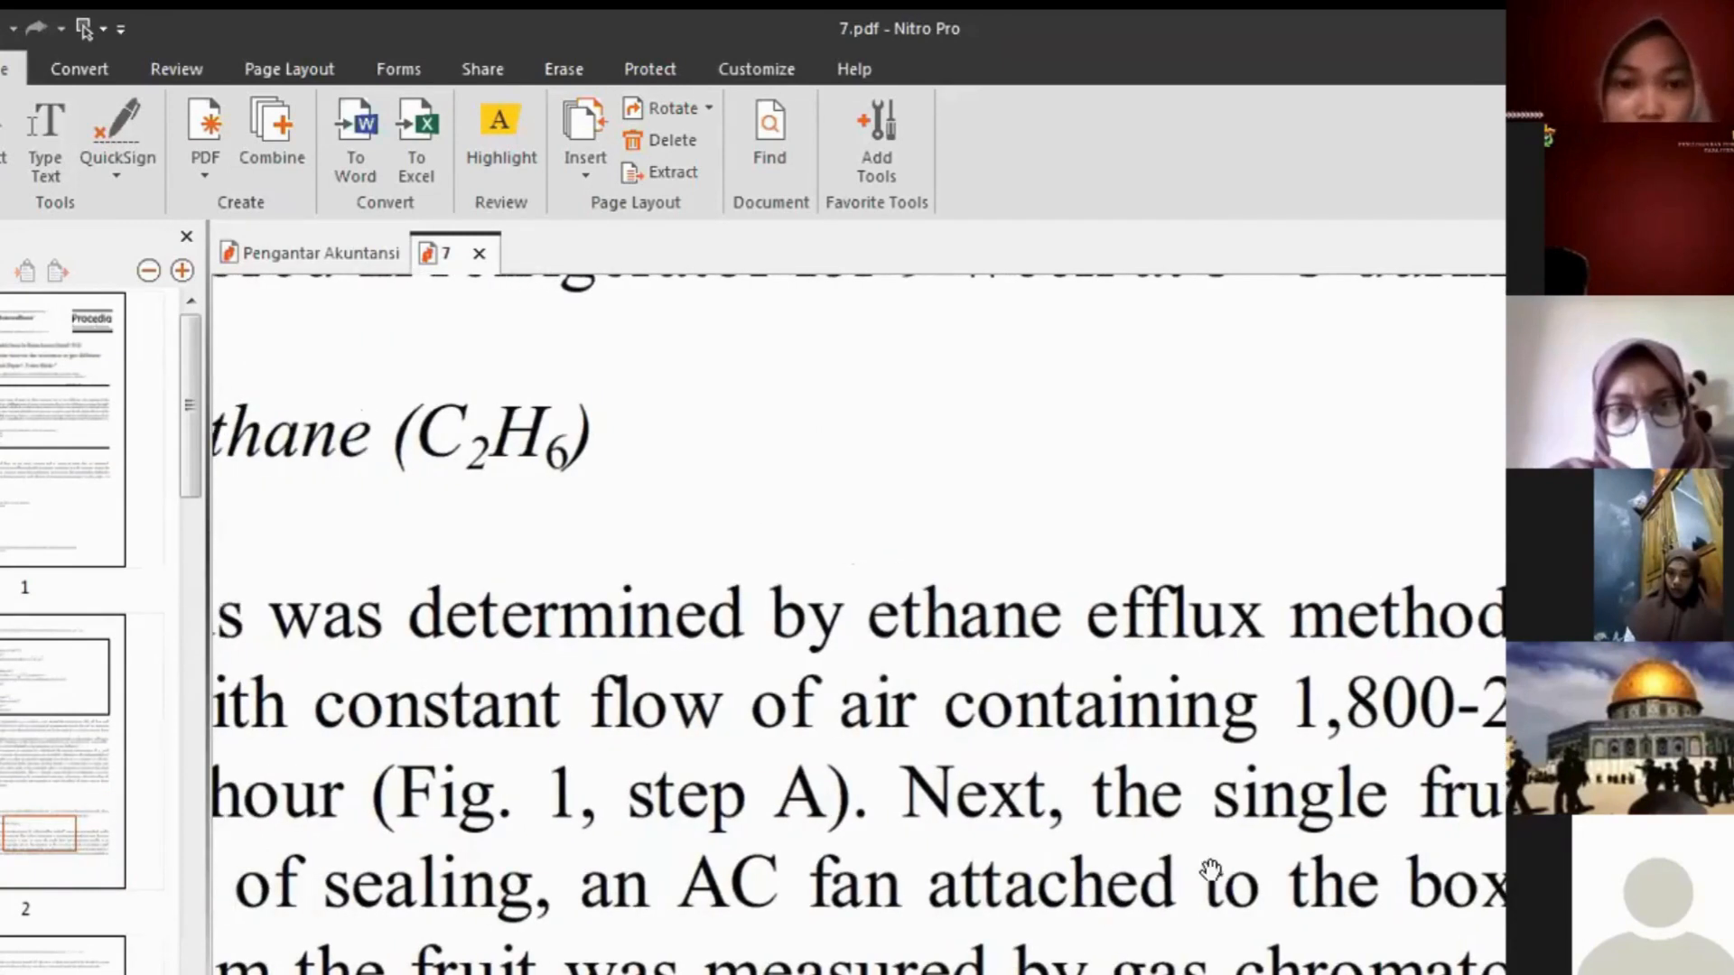
scroll(1287, 775, "down", 3, "ctrl")
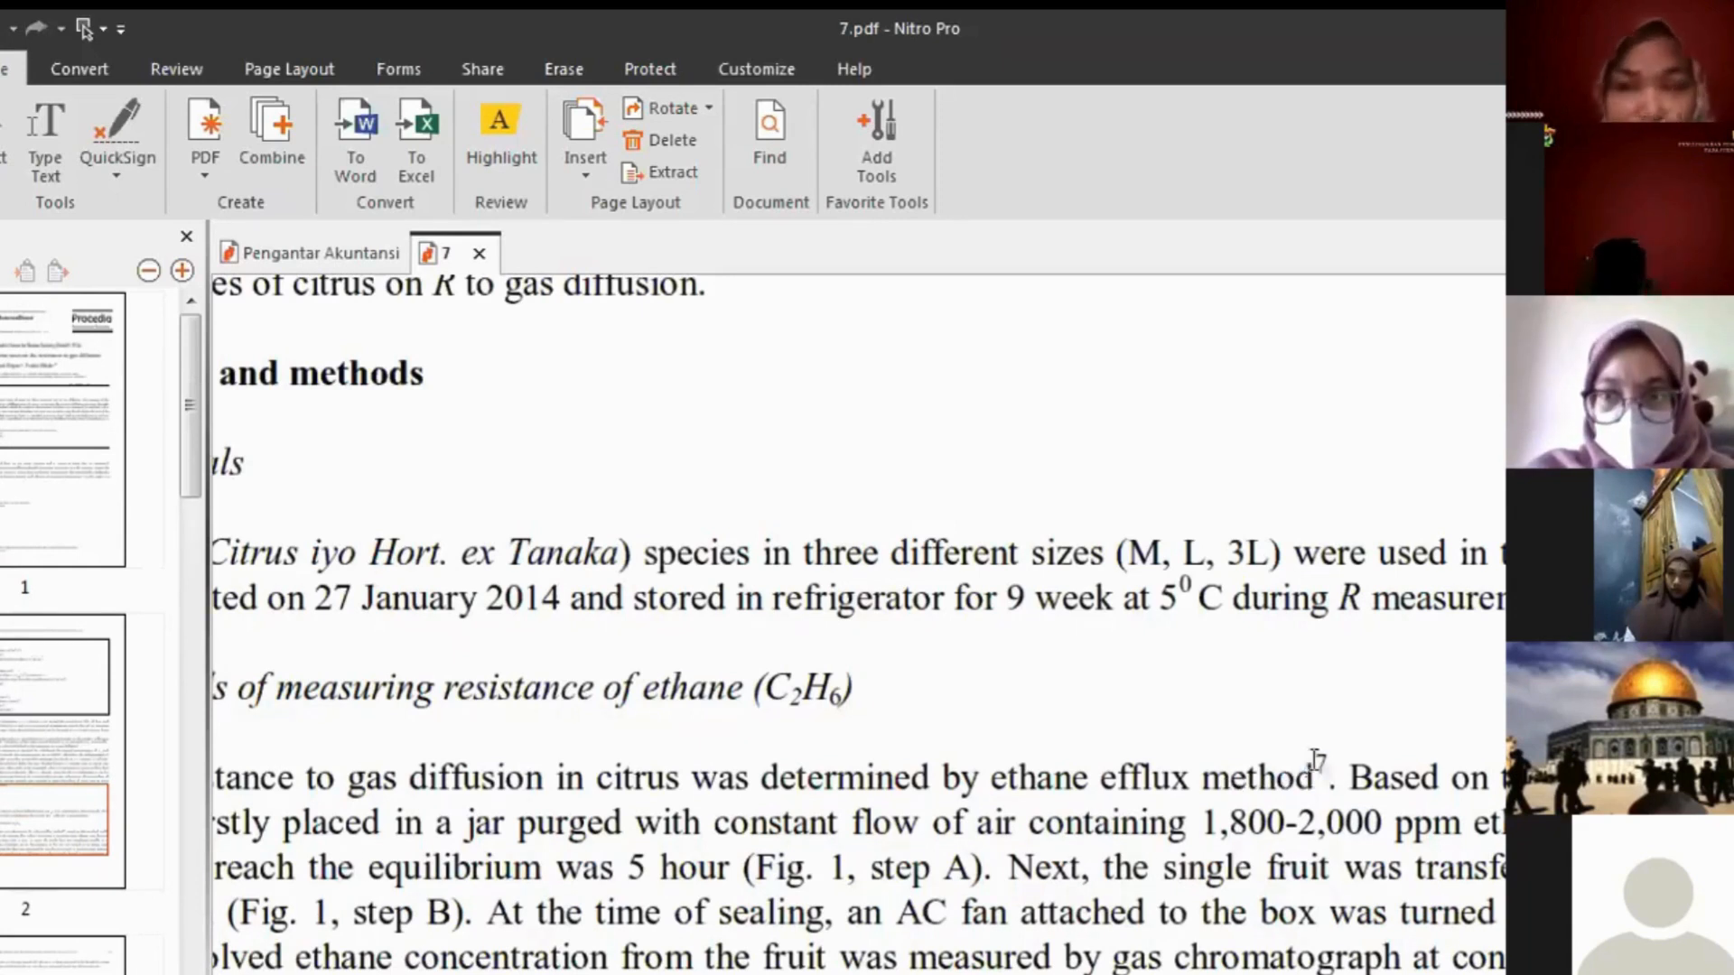
left_click_drag(1298, 763, 1323, 760)
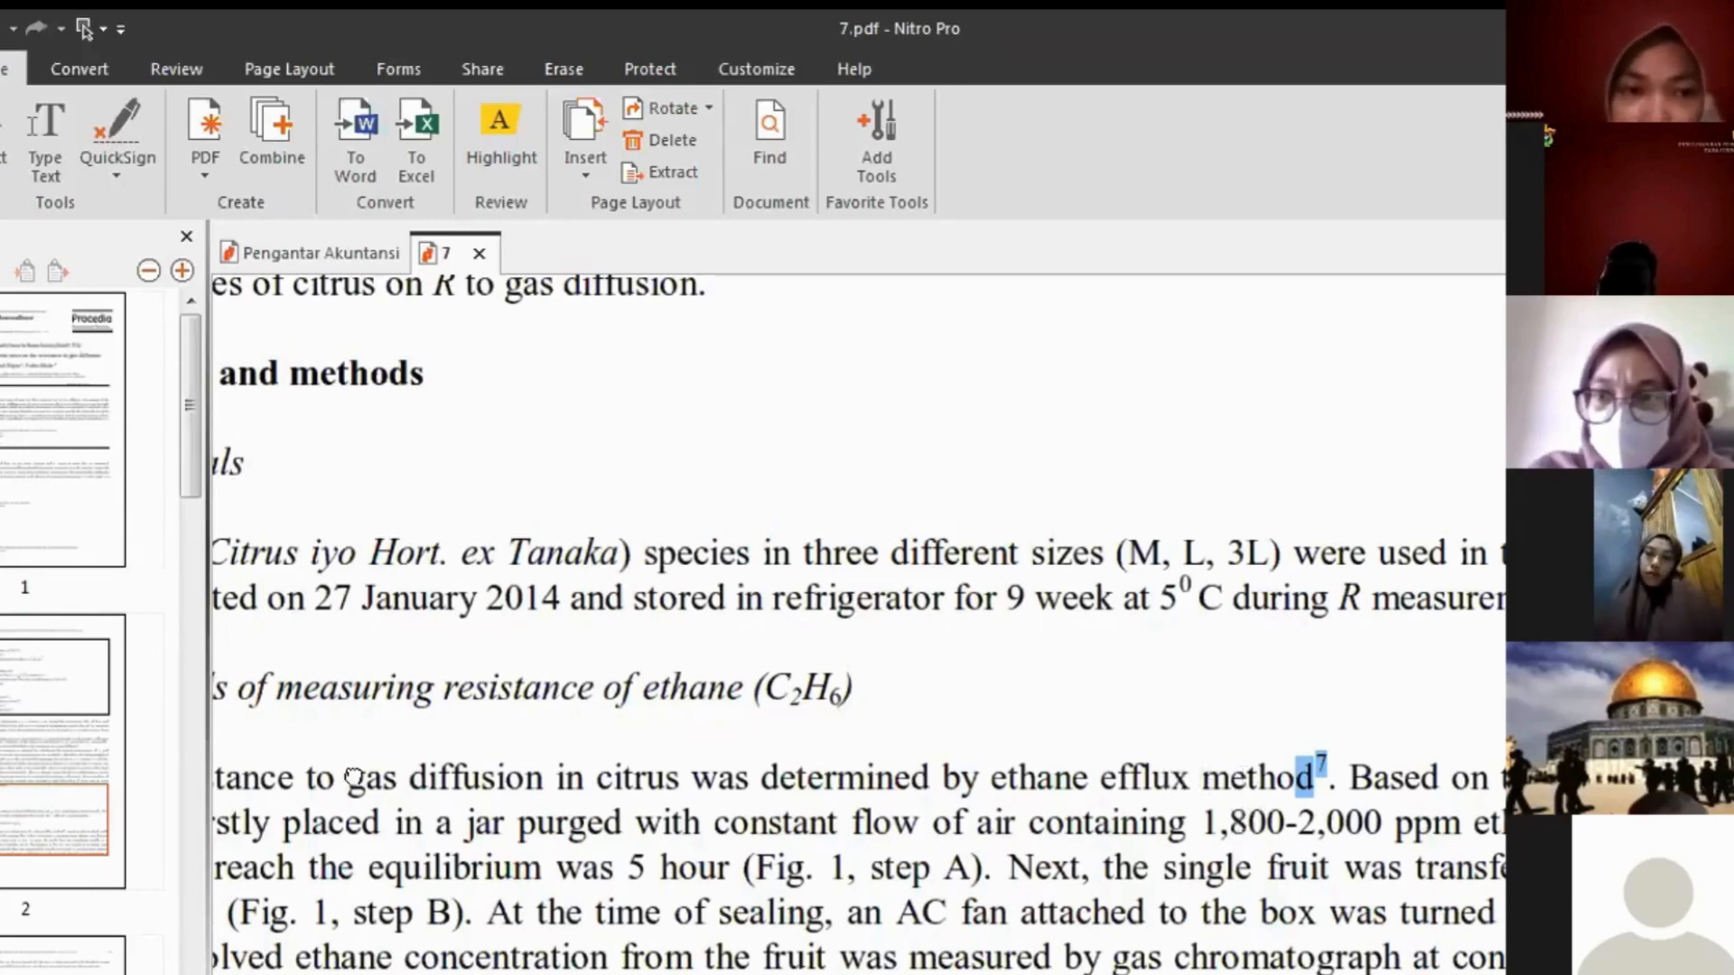
scroll(521, 770, "left", 3)
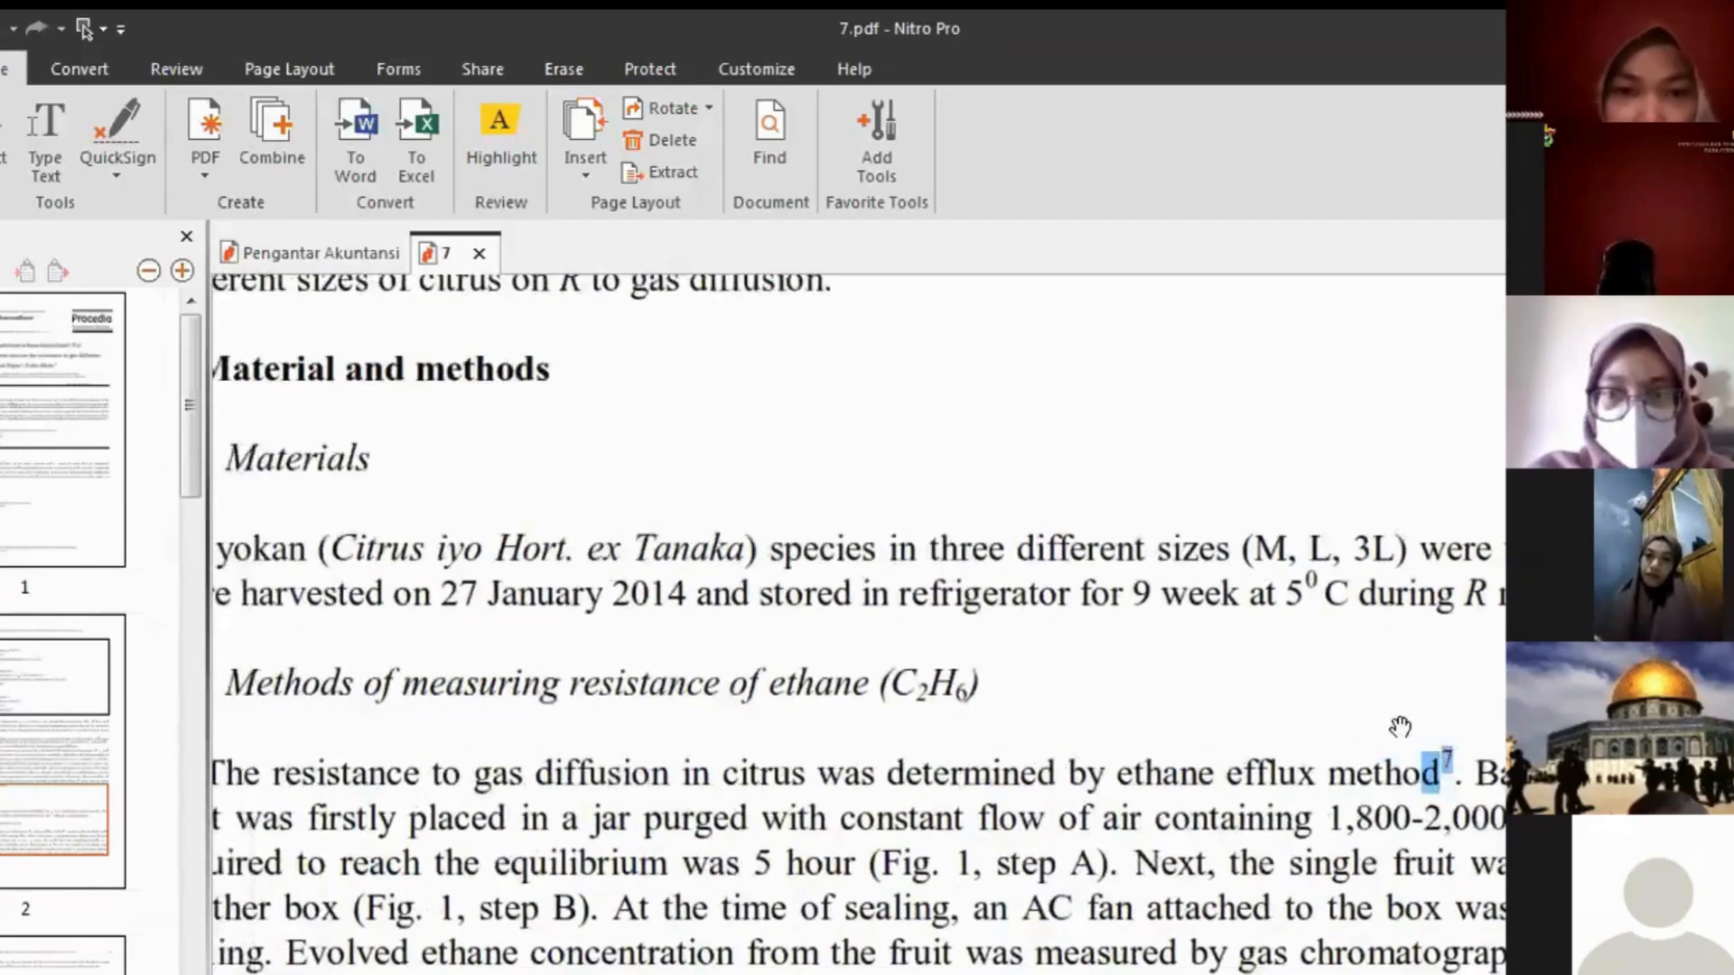
scroll(858, 623, "down", 1)
scroll(858, 624, "right", 1)
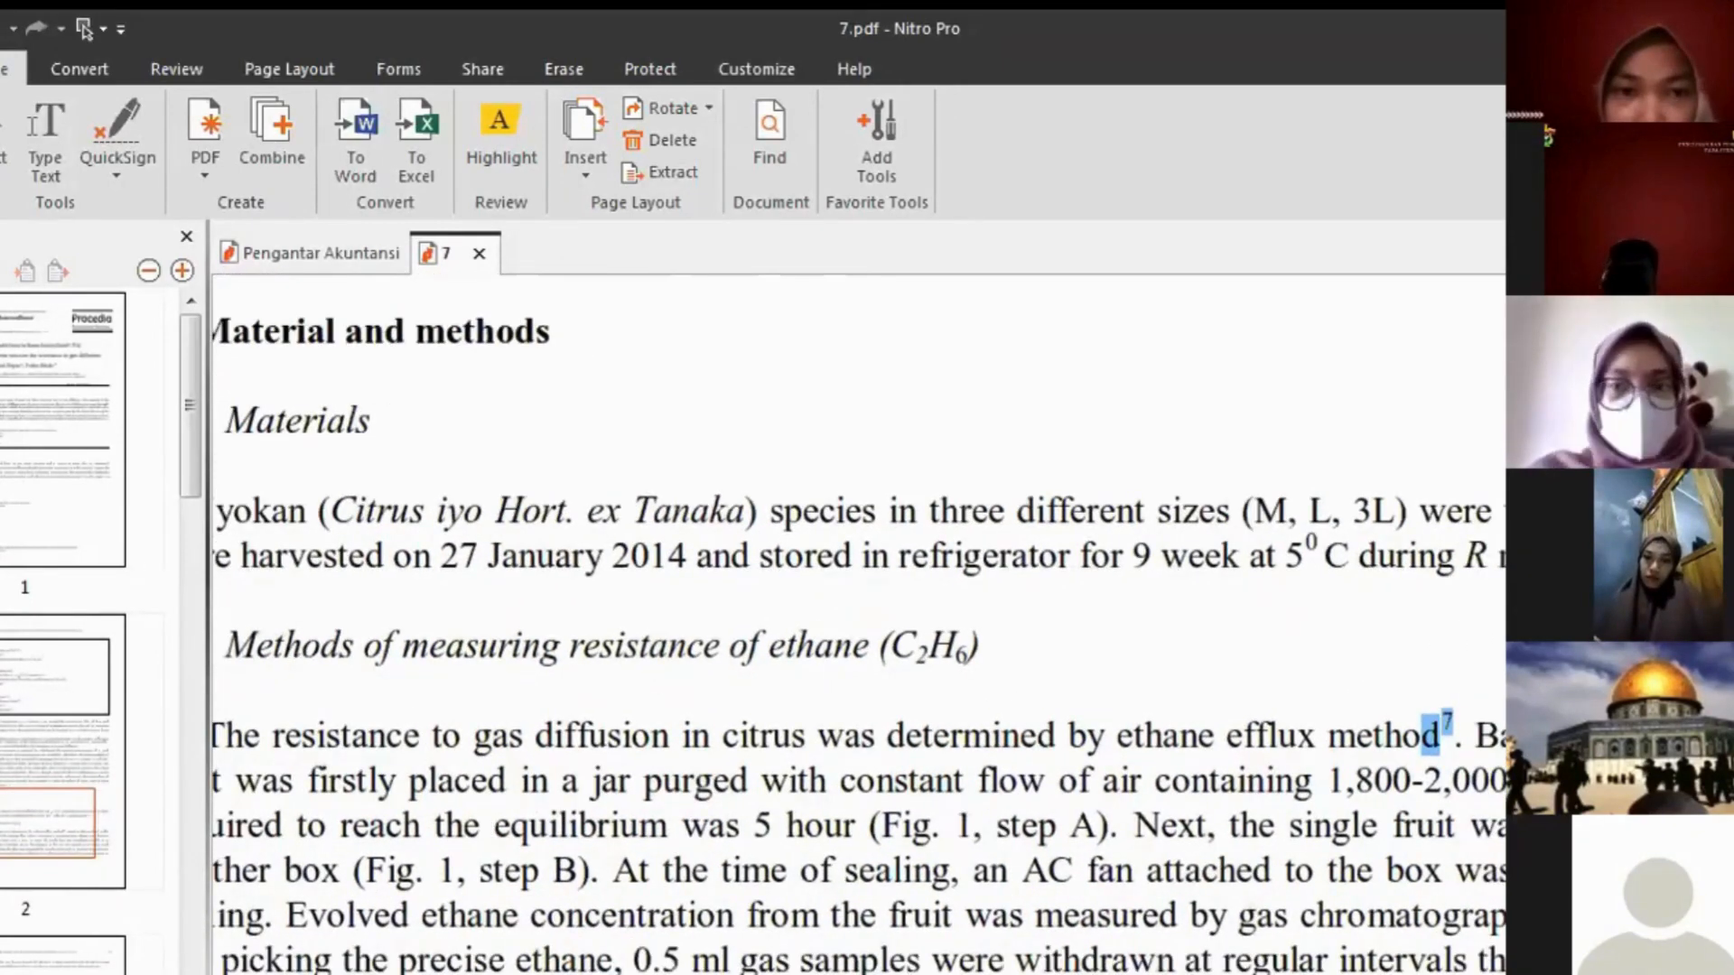
- Go to the article's References page and locate entry 7, the source cited for the ethane efflux method
scroll(1424, 872, "down", 20)
scroll(1423, 872, "down", 15)
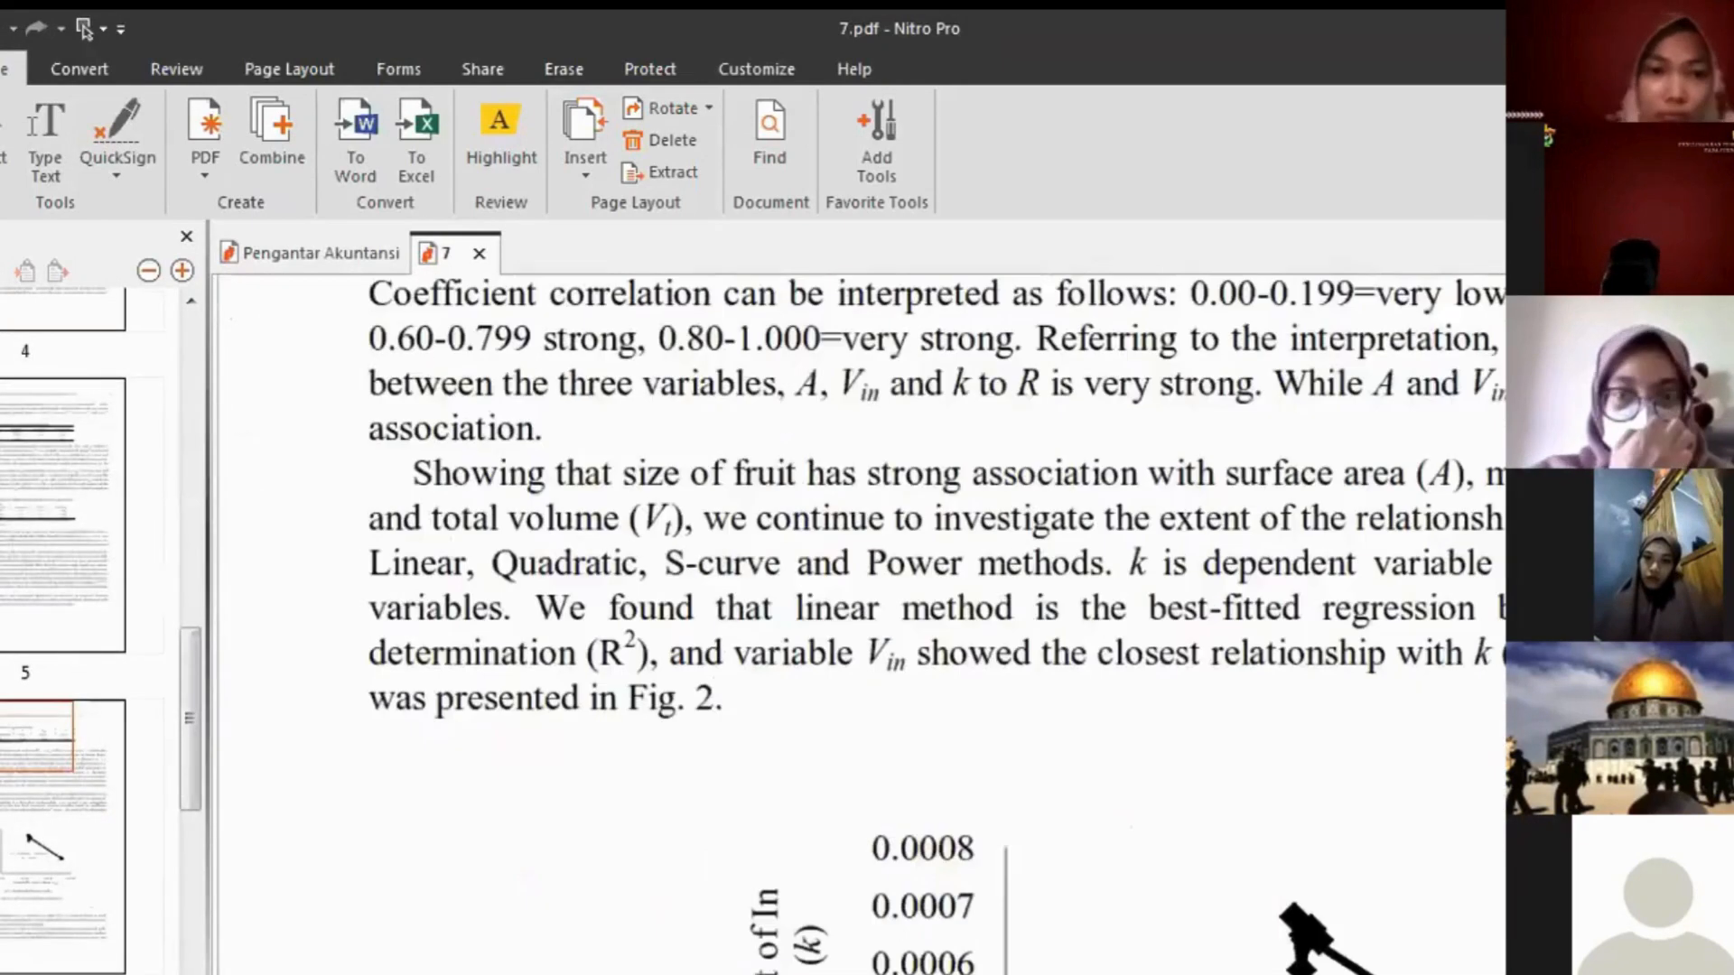
scroll(858, 623, "down", 10)
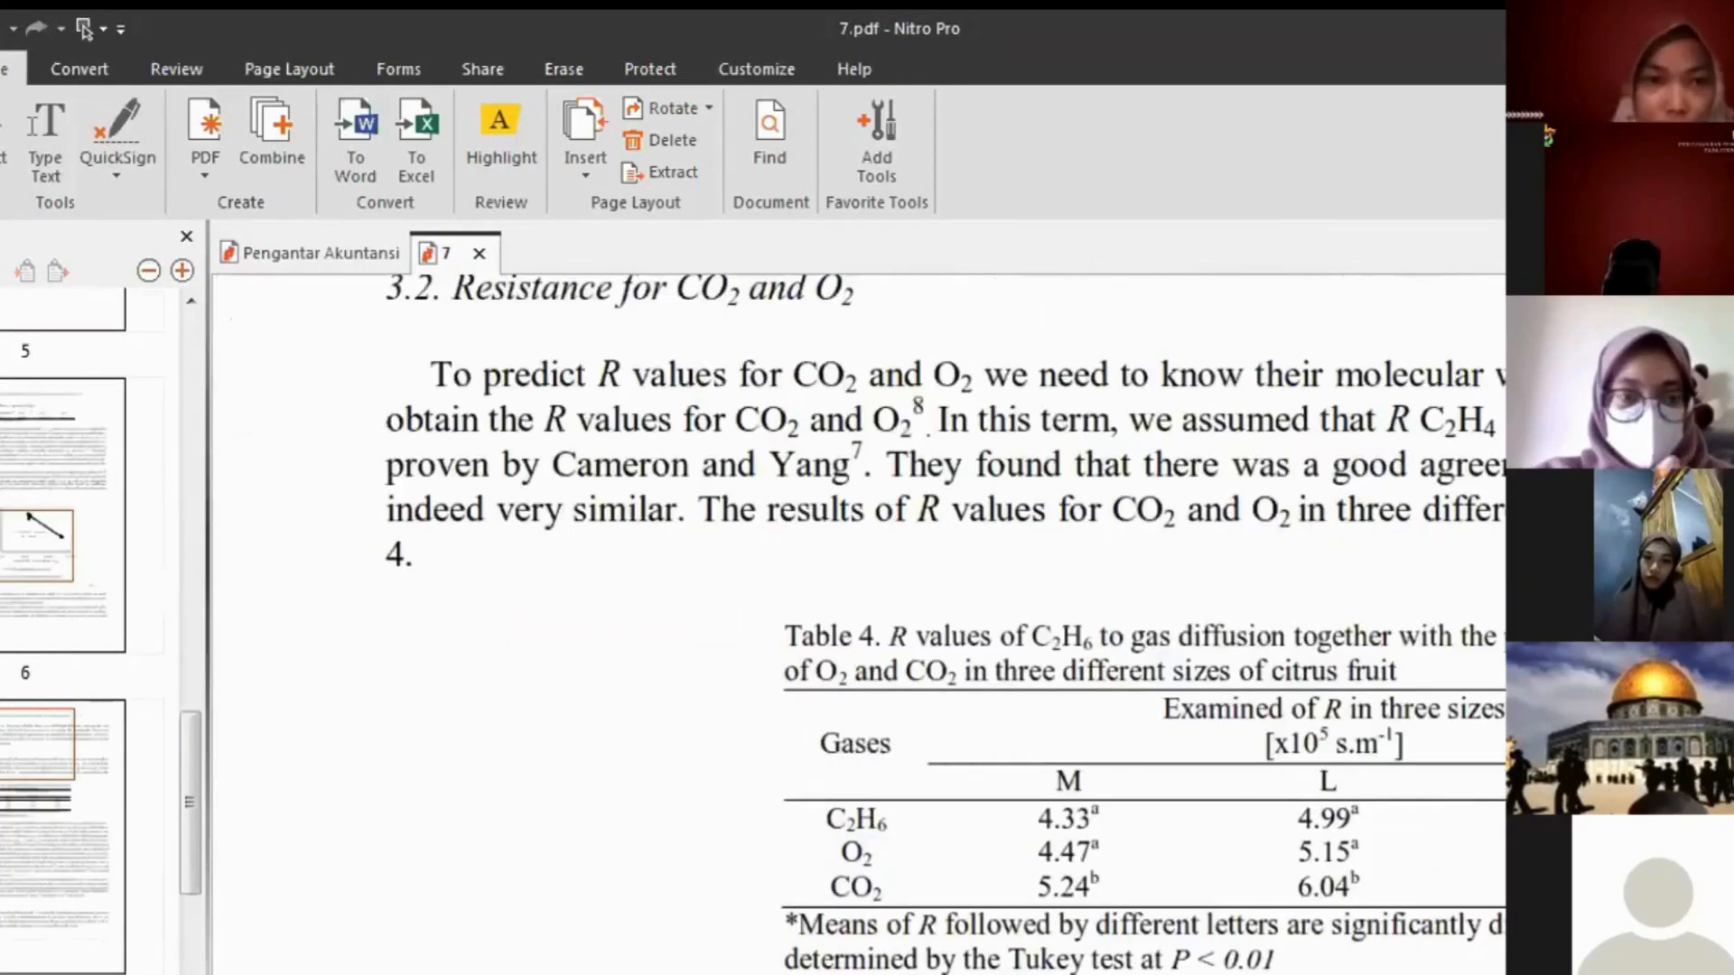
scroll(1354, 821, "down", 20)
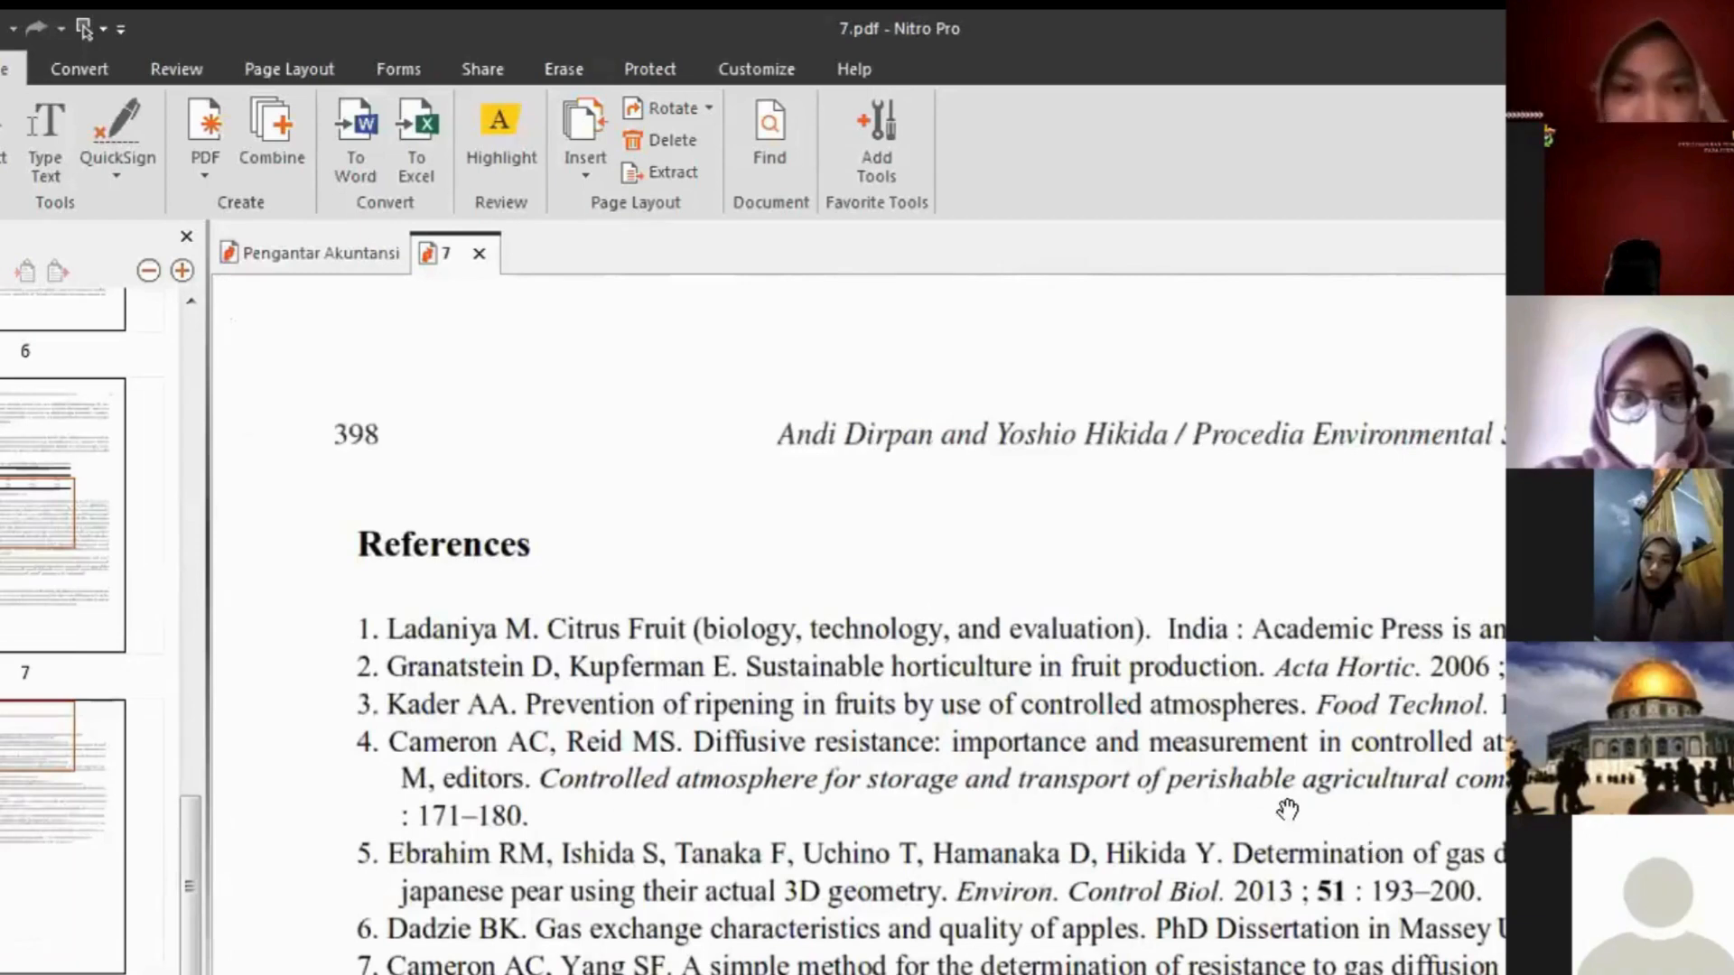
scroll(1287, 809, "down", 8)
scroll(453, 689, "up", 5)
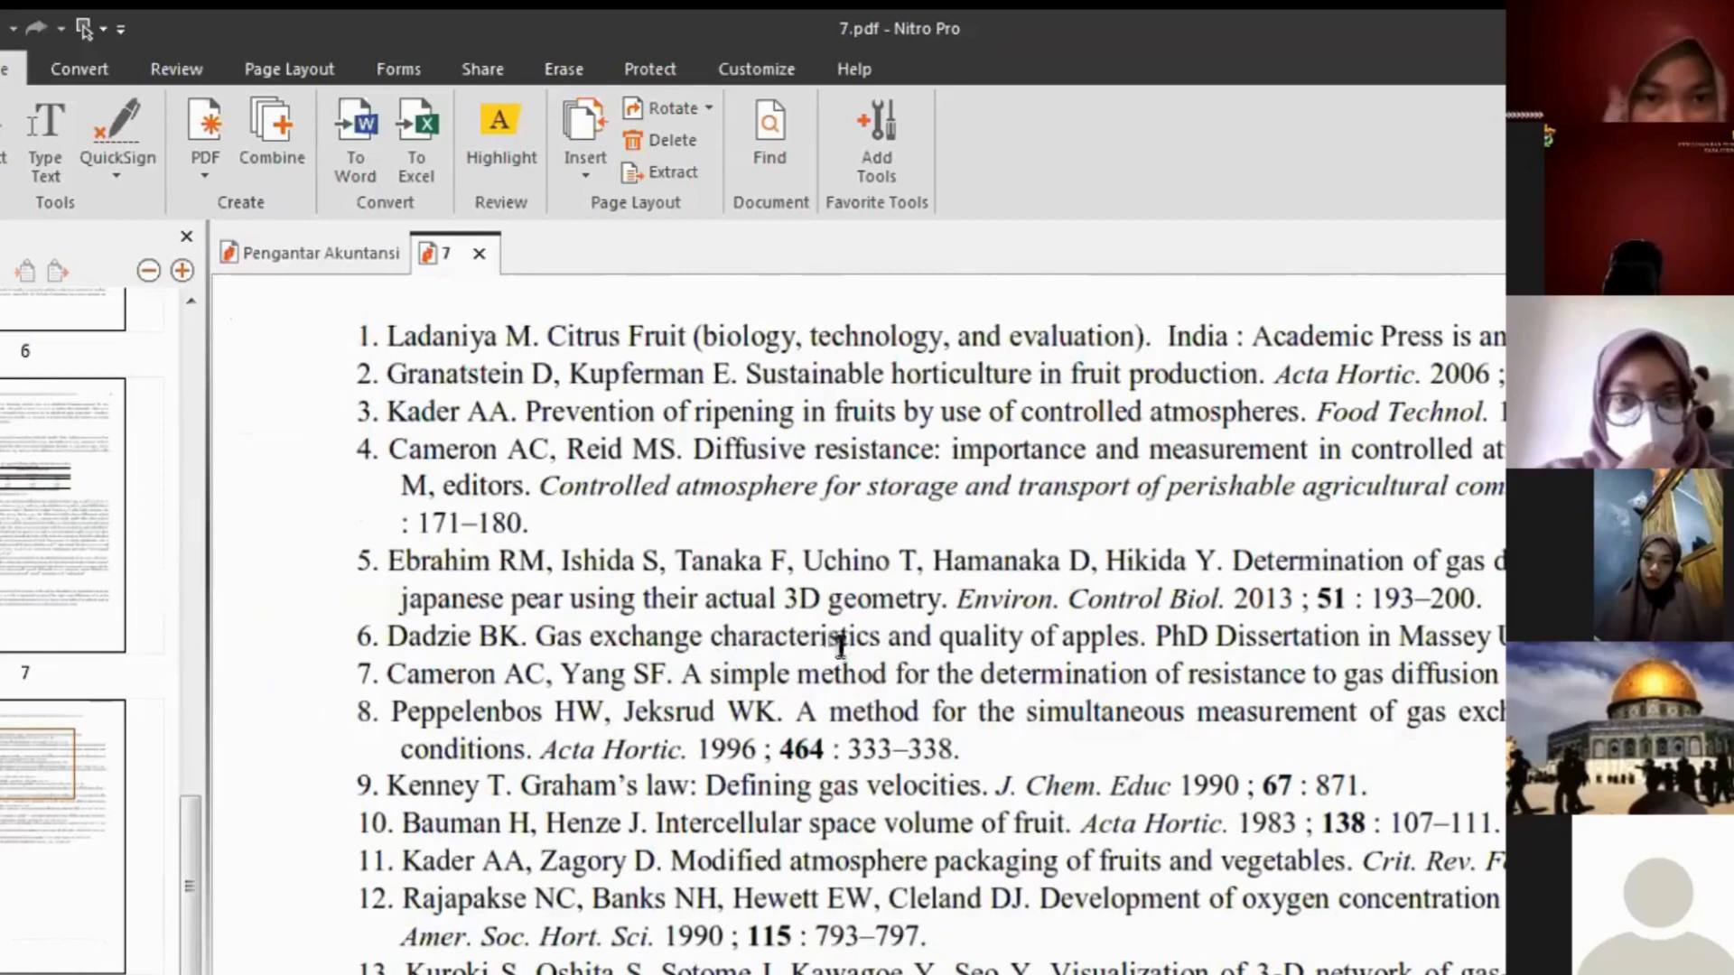
- Switch to Mendeley Desktop and close the Purple Yam Flour and "The potential combination" articles to return to the document list
key("alt+Tab")
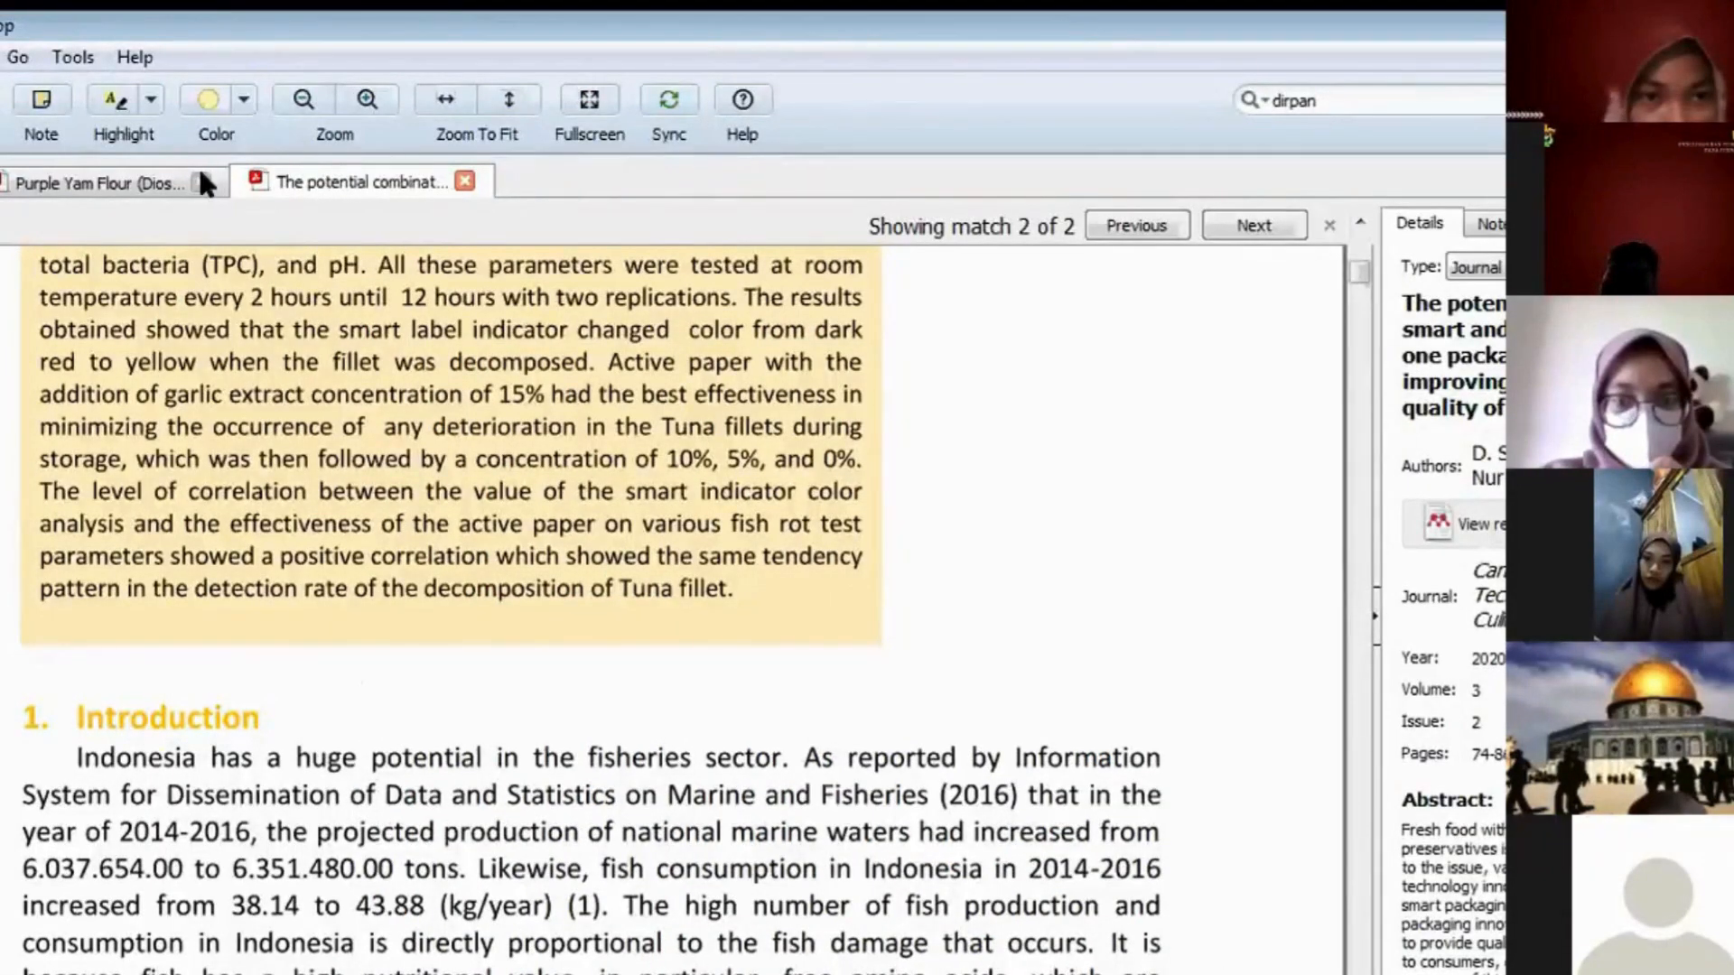
left_click(464, 182)
left_click(201, 182)
scroll(384, 452, "up", 12)
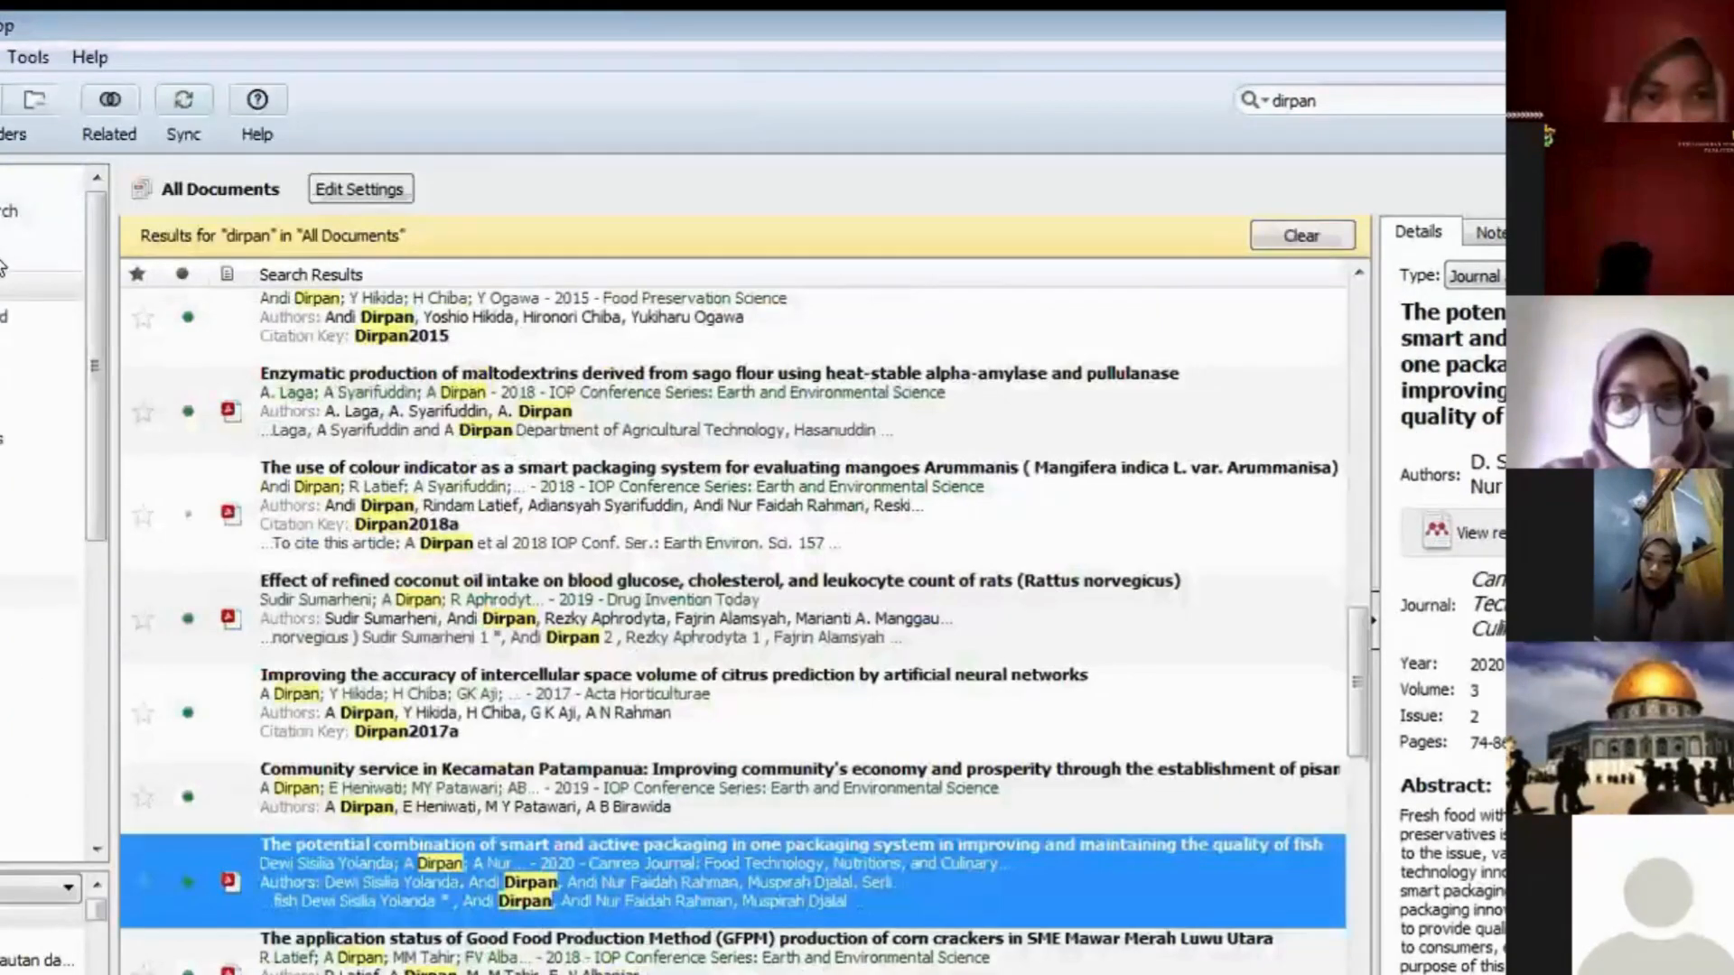
- Search the library for reference 7 by its two authors' surnames plus "simpl", and open the 1982 Plant physiology article
left_click_drag(1356, 104, 1010, 74)
type("ca")
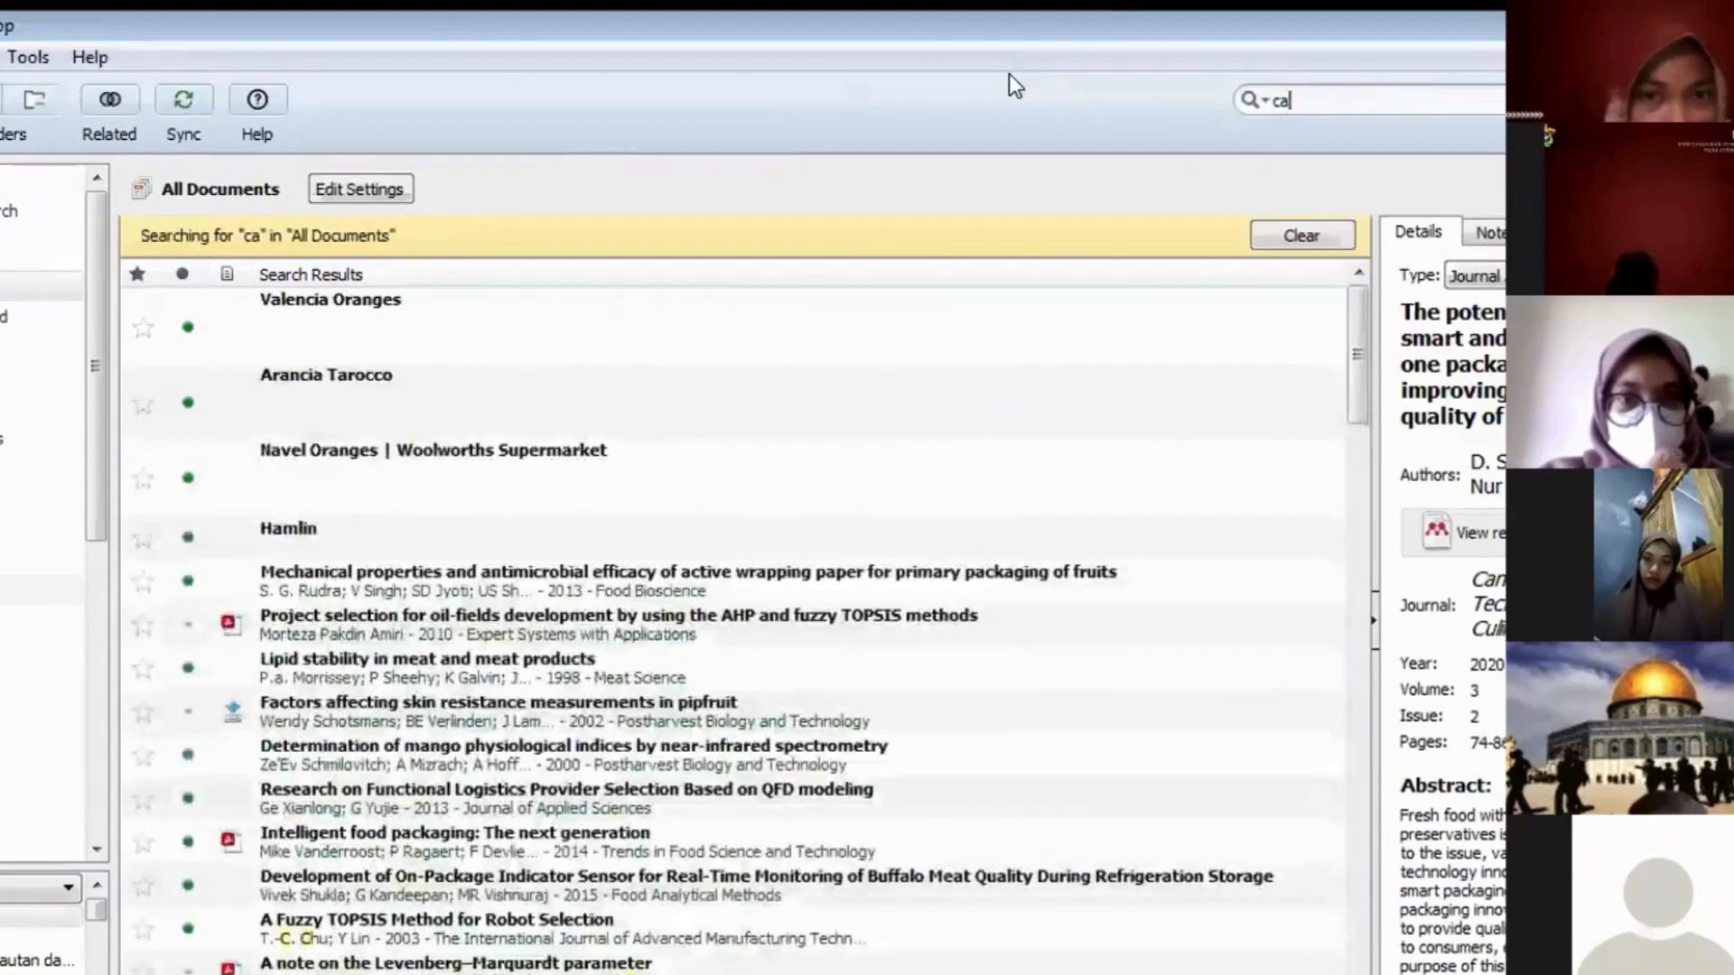
type("meron")
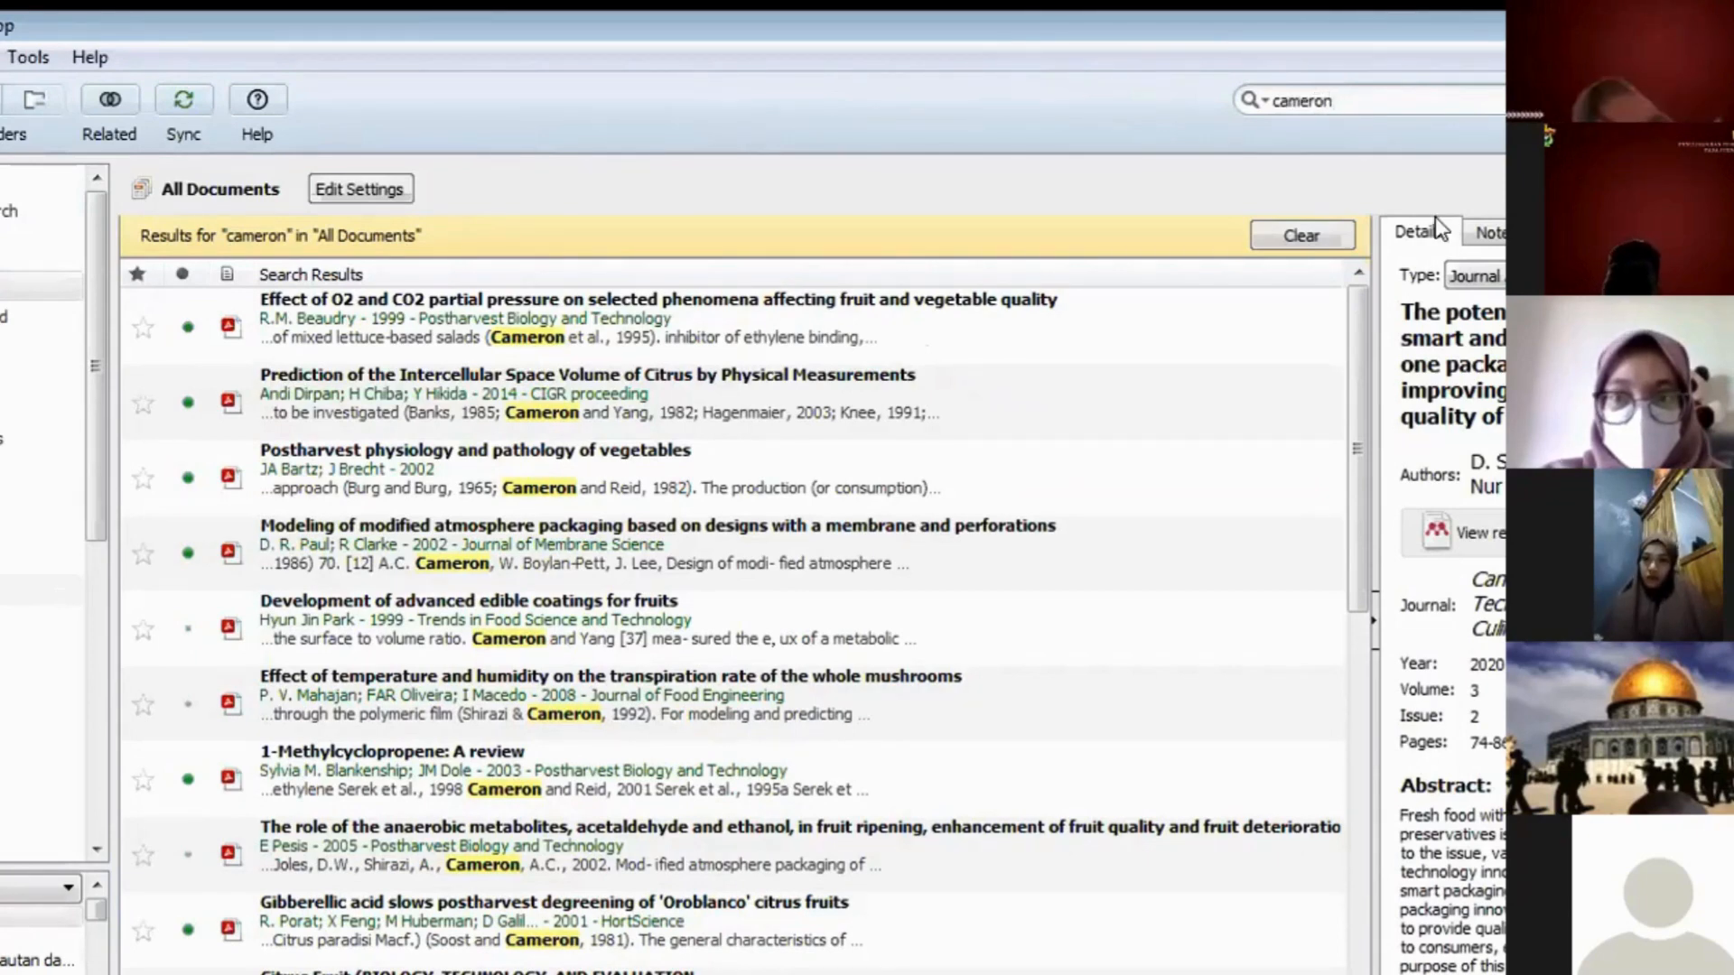
type("yang")
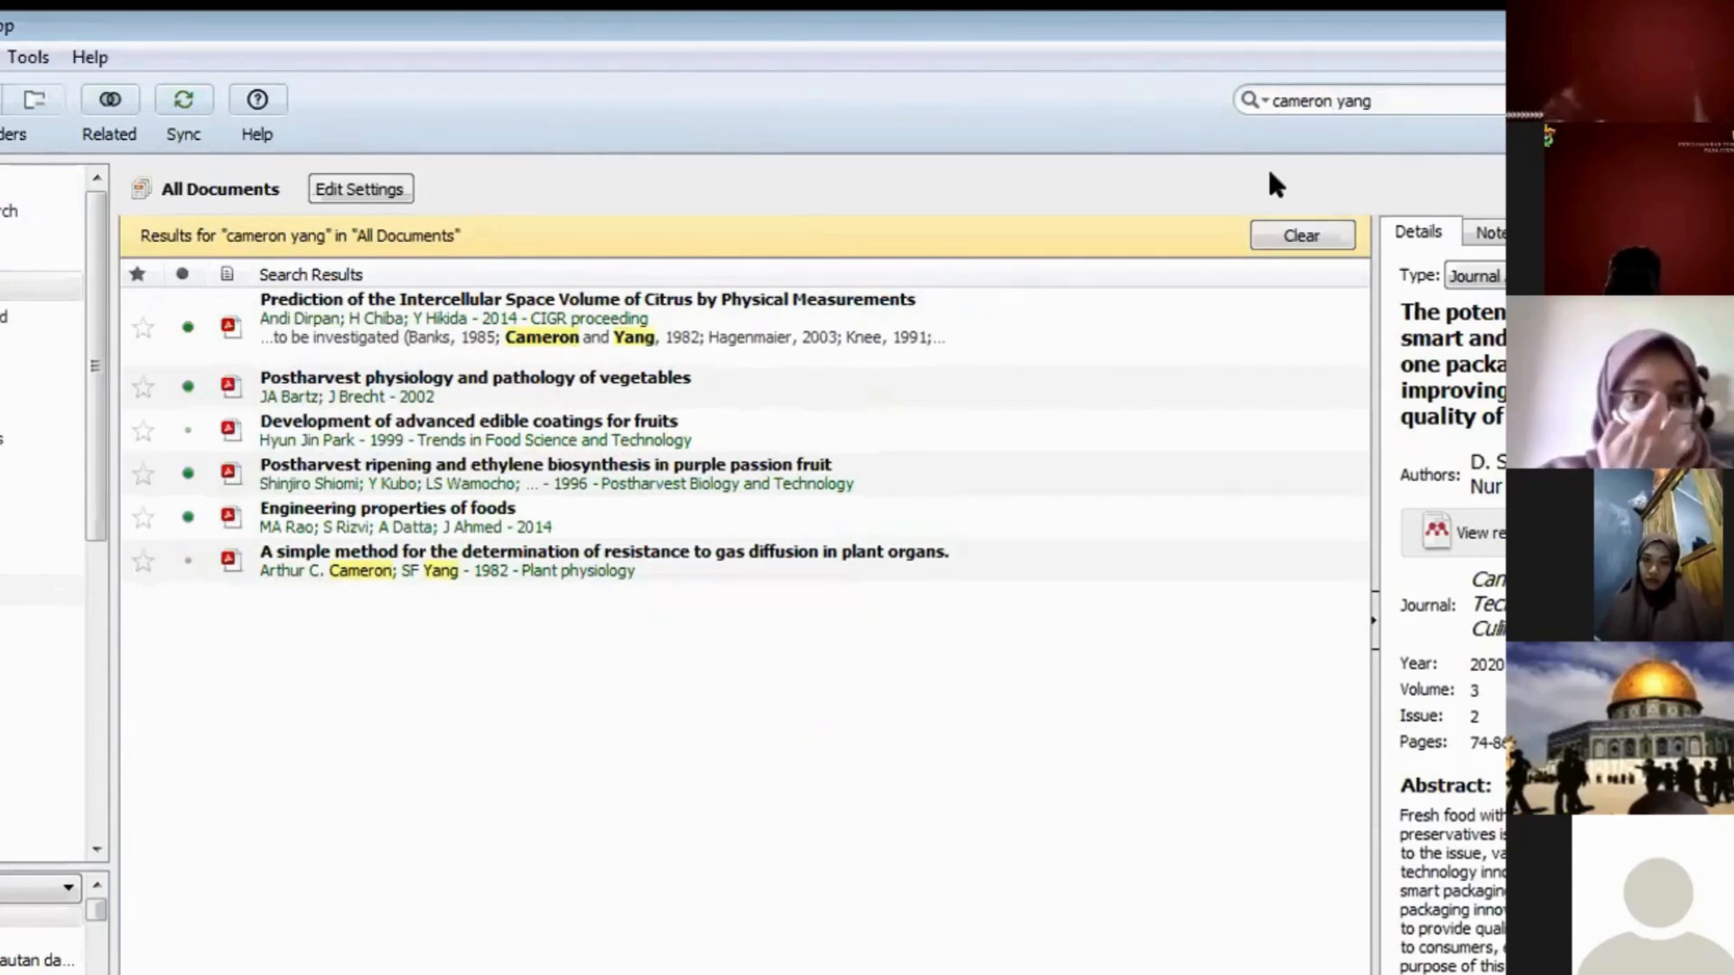
type("simpl")
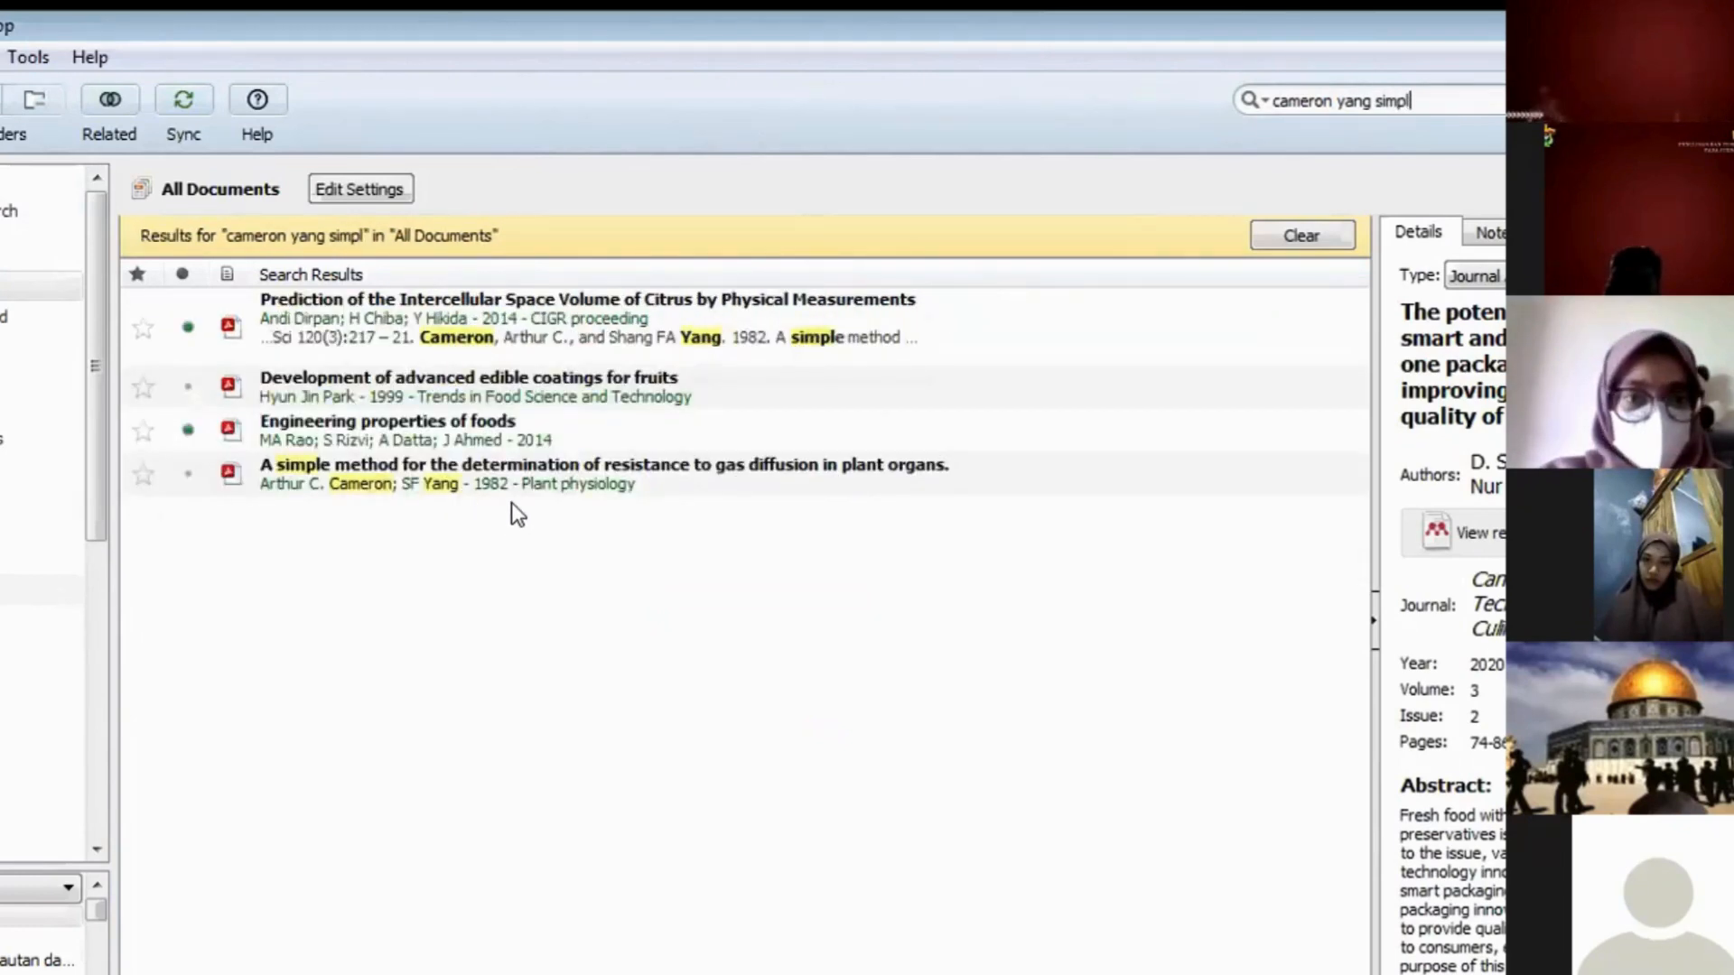
left_click(516, 489)
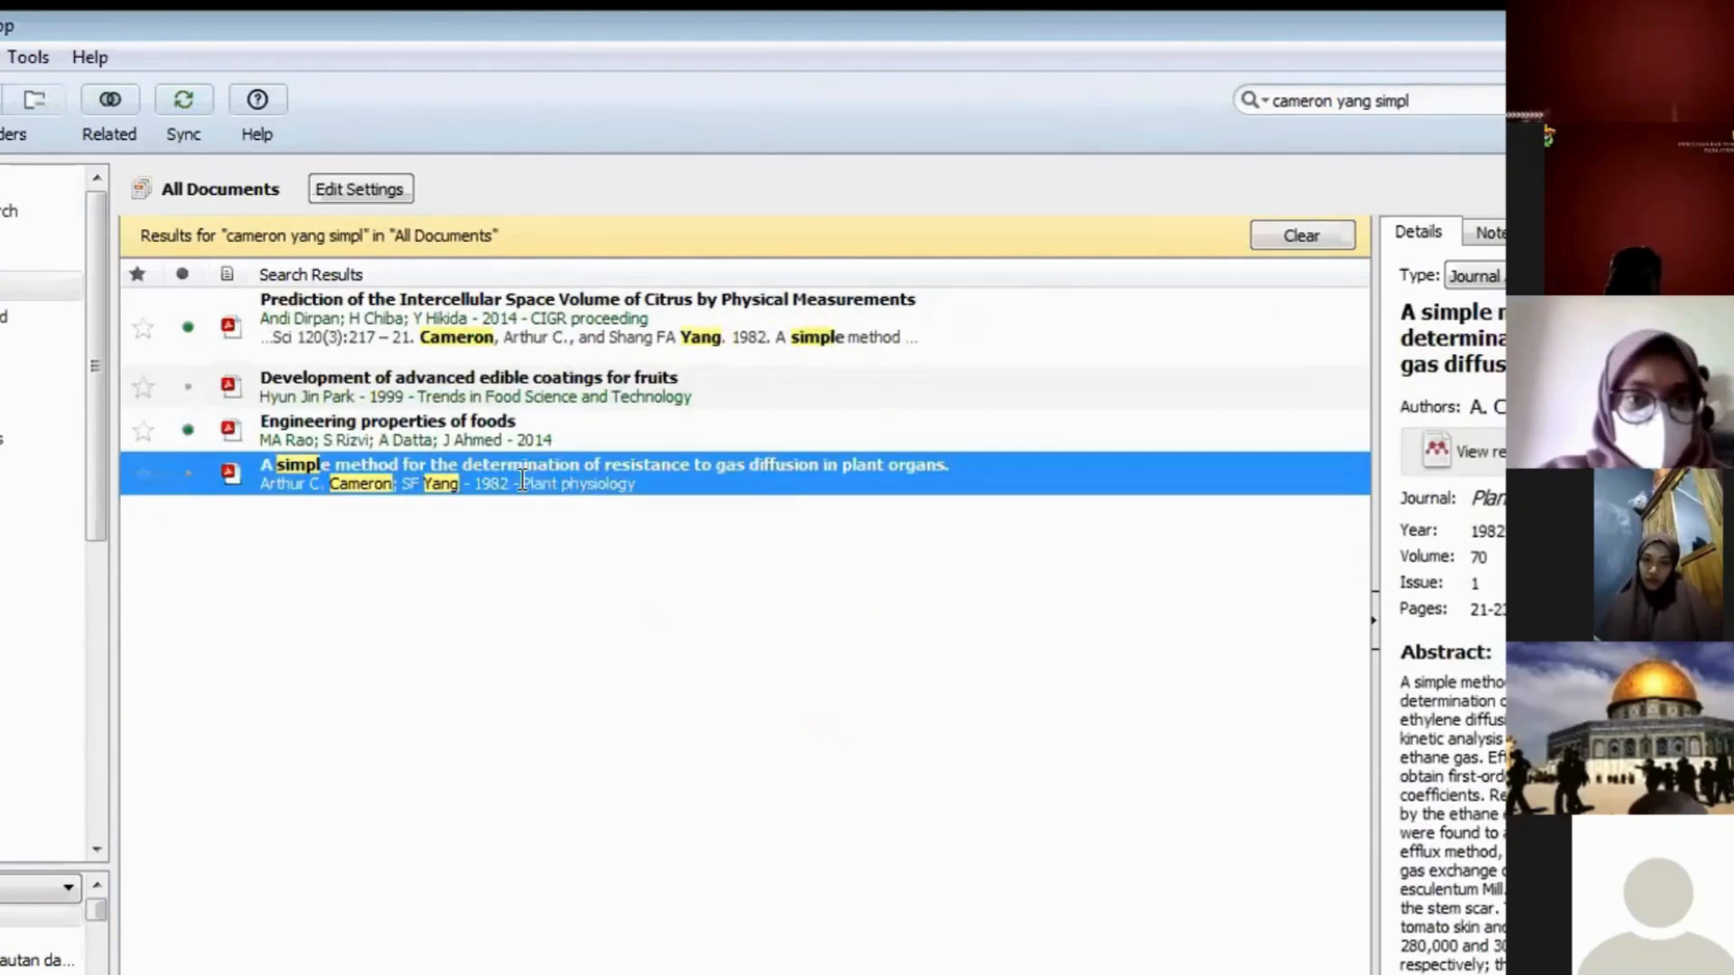
double_click(519, 488)
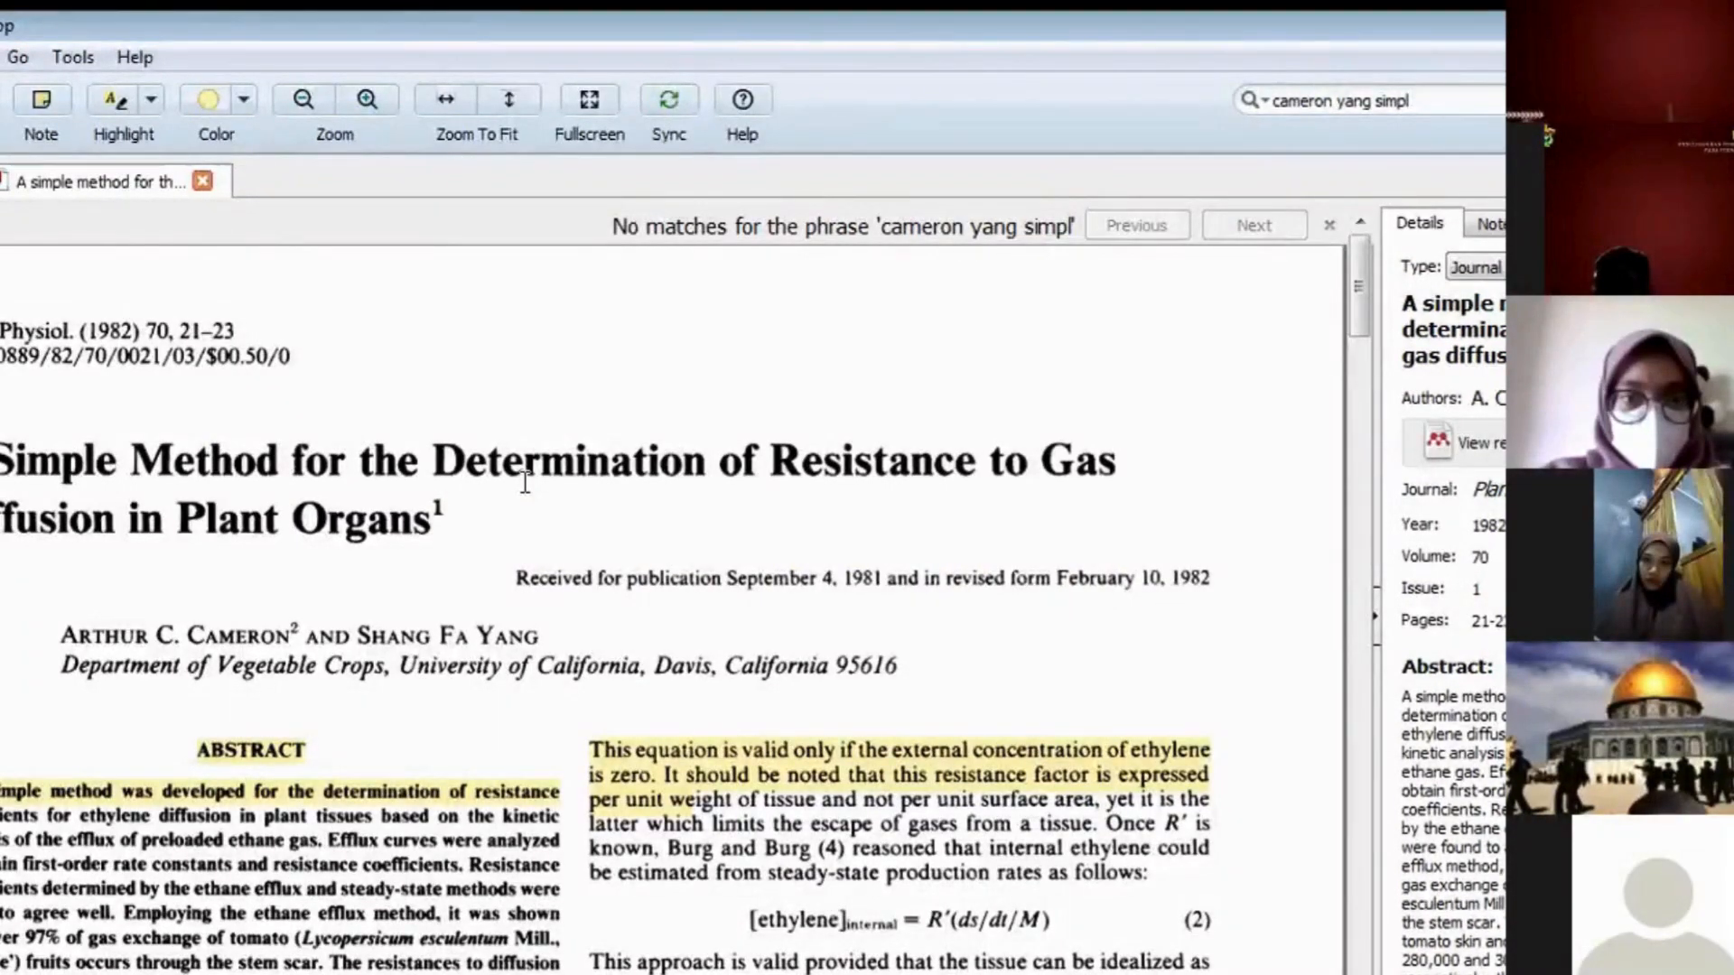
- Read through the gas diffusion resistance article from its abstract and methods to its results and highlighted passages
scroll(525, 483, "down", 10)
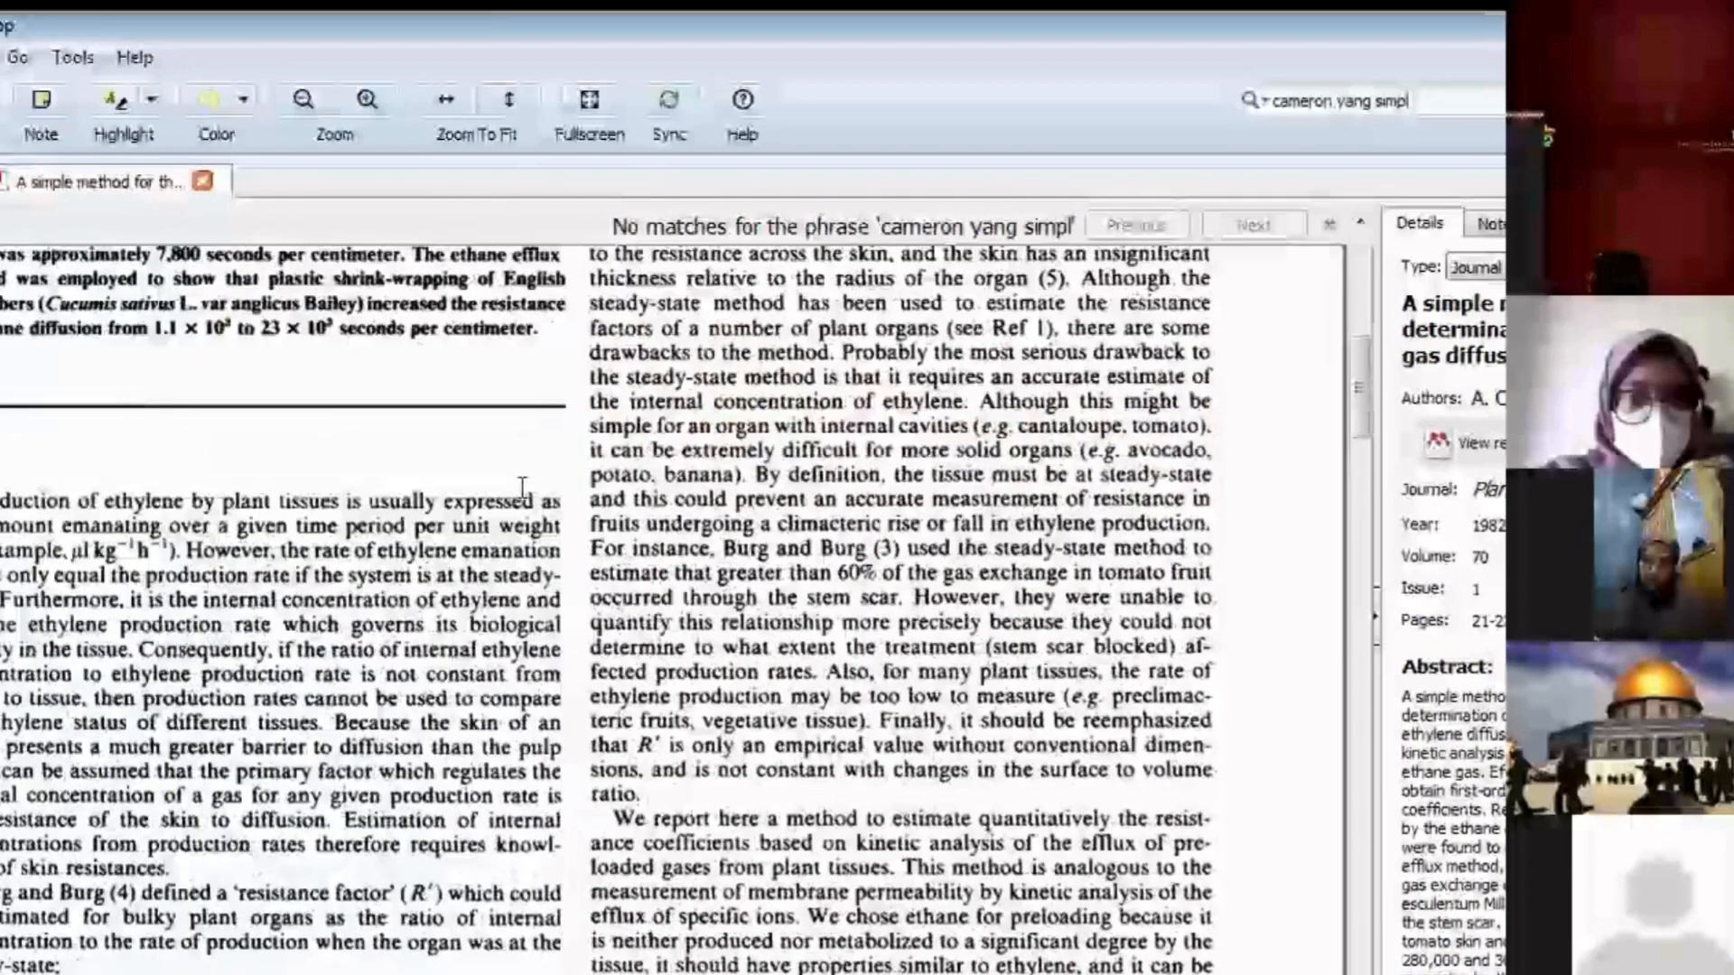
scroll(524, 492, "up", 10)
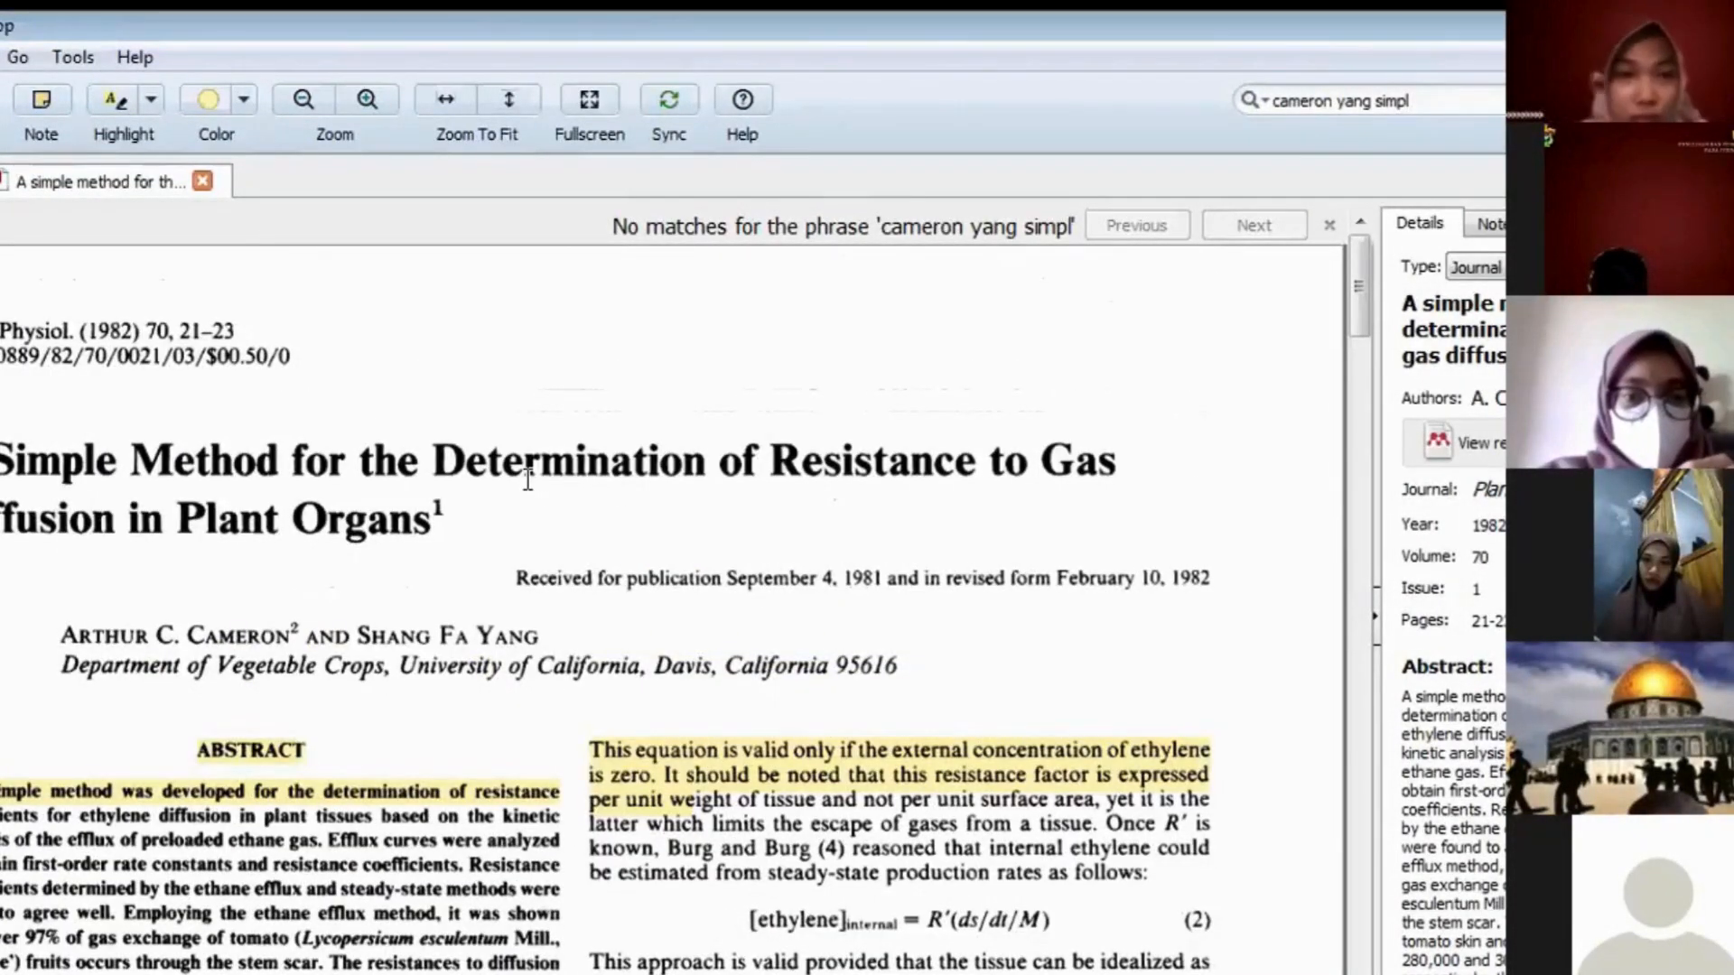
scroll(527, 480, "down", 4)
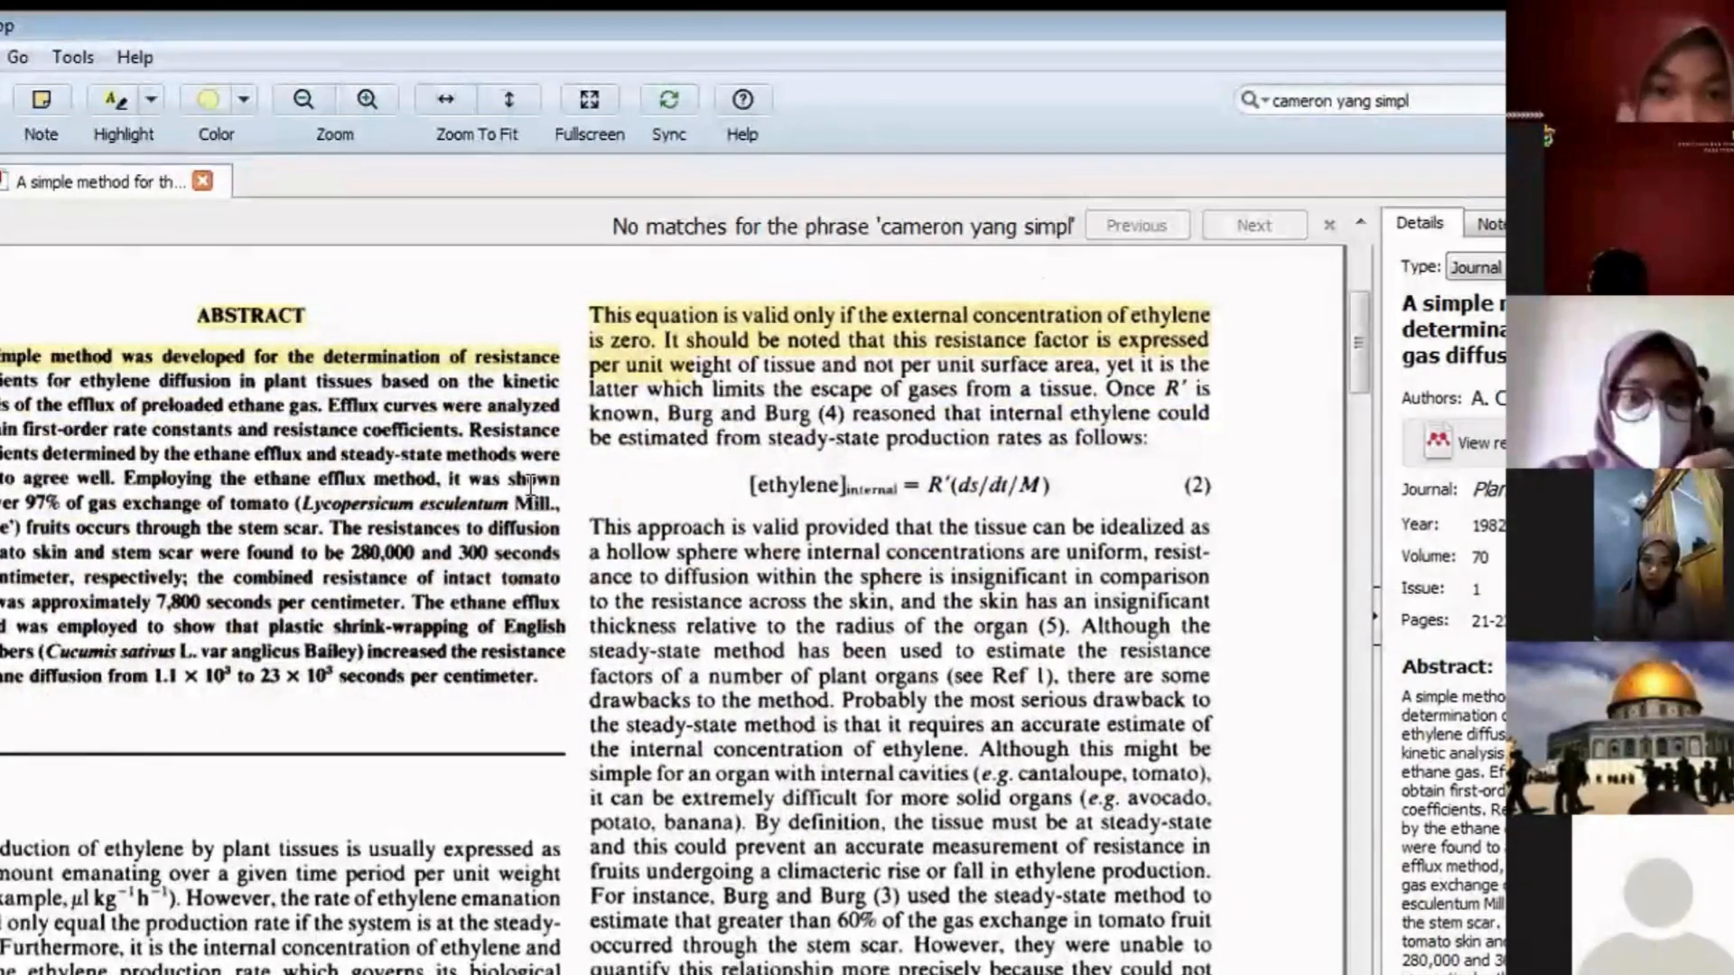
scroll(532, 484, "down", 6)
scroll(537, 484, "down", 2)
scroll(538, 484, "up", 5)
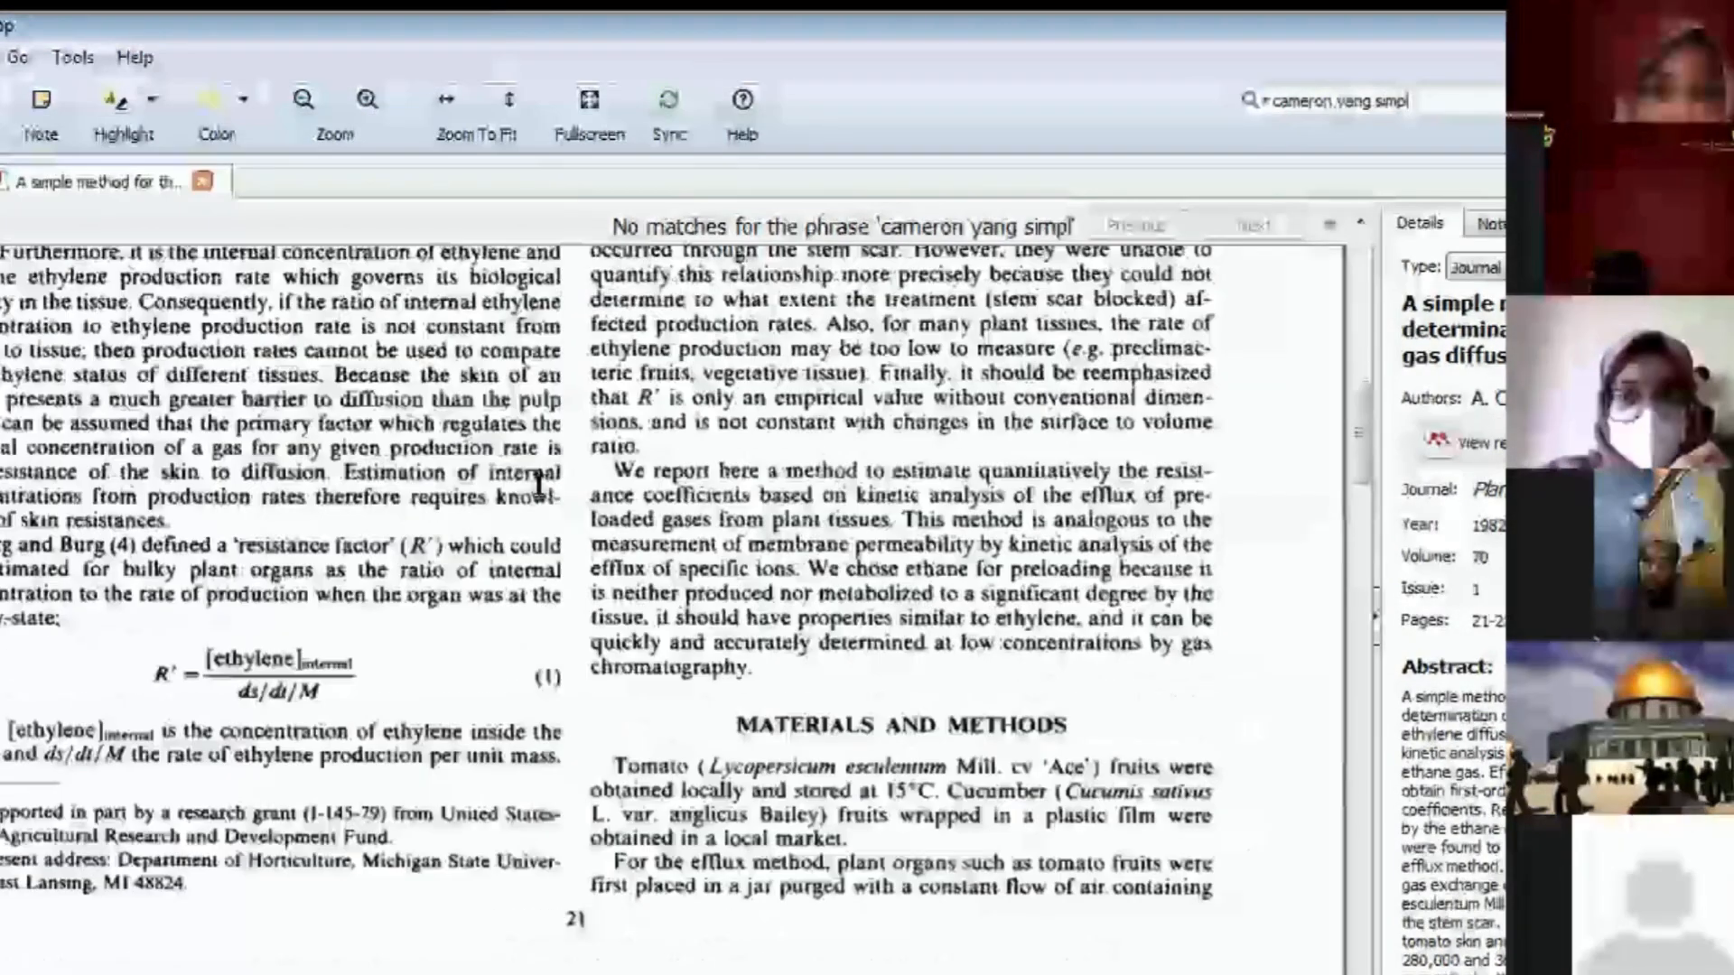
scroll(814, 653, "down", 3)
scroll(753, 556, "down", 13)
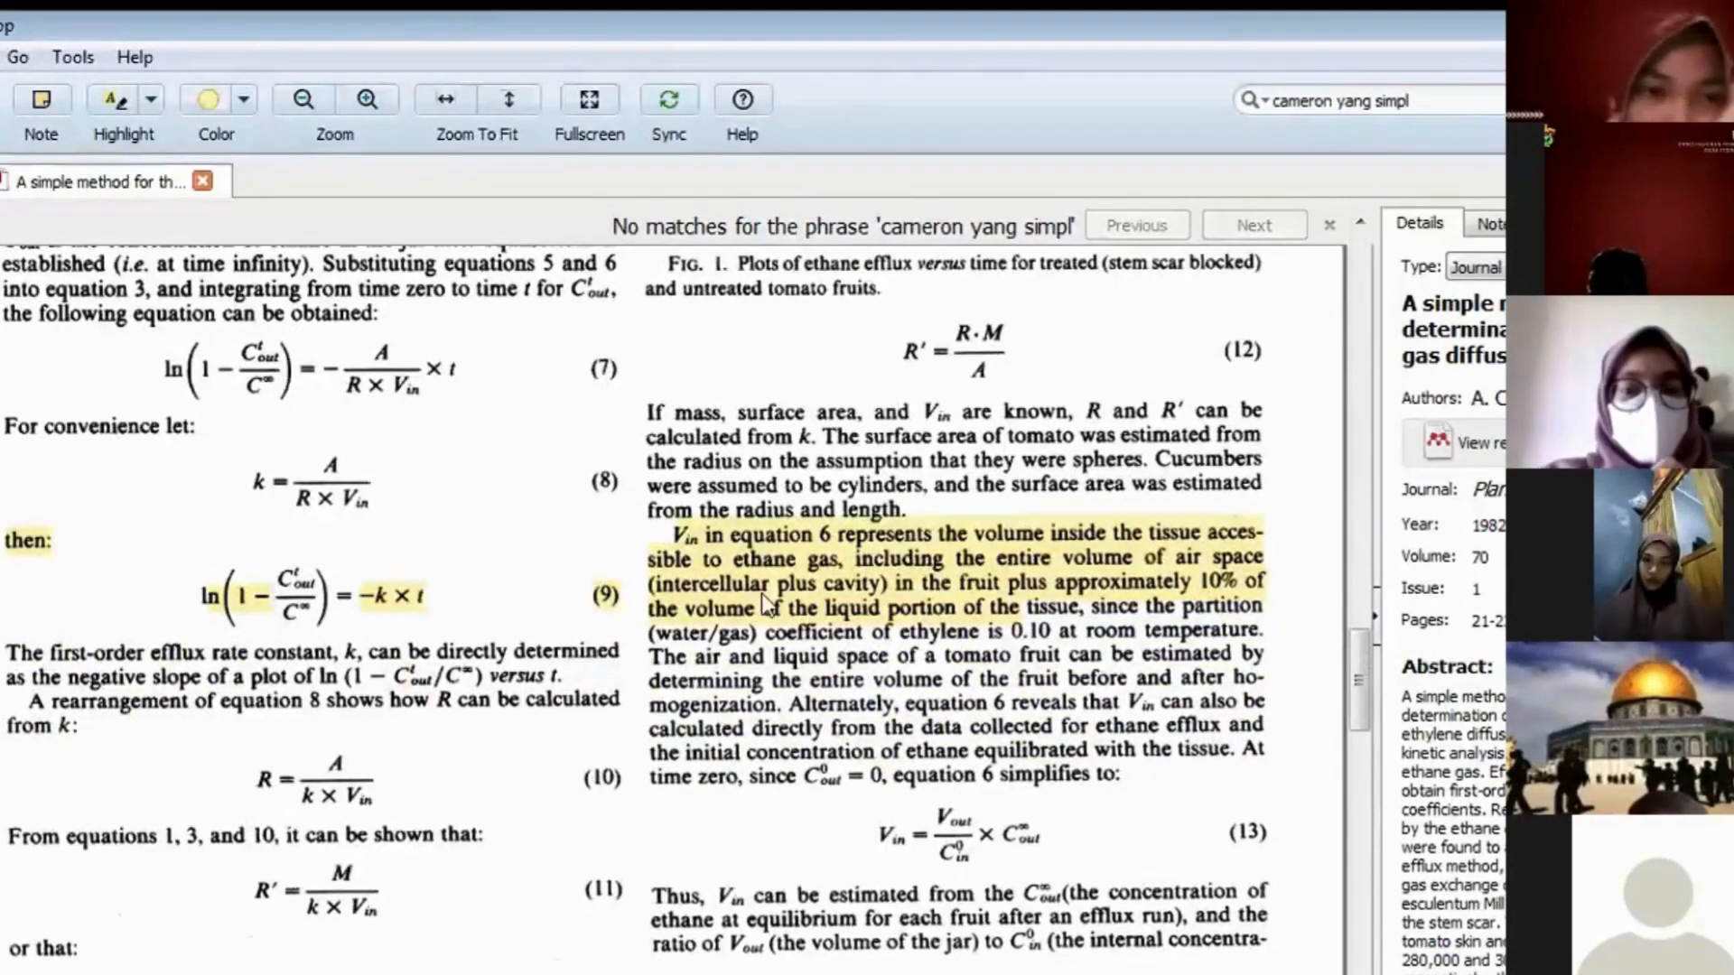
scroll(761, 587, "down", 5)
scroll(761, 587, "down", 12)
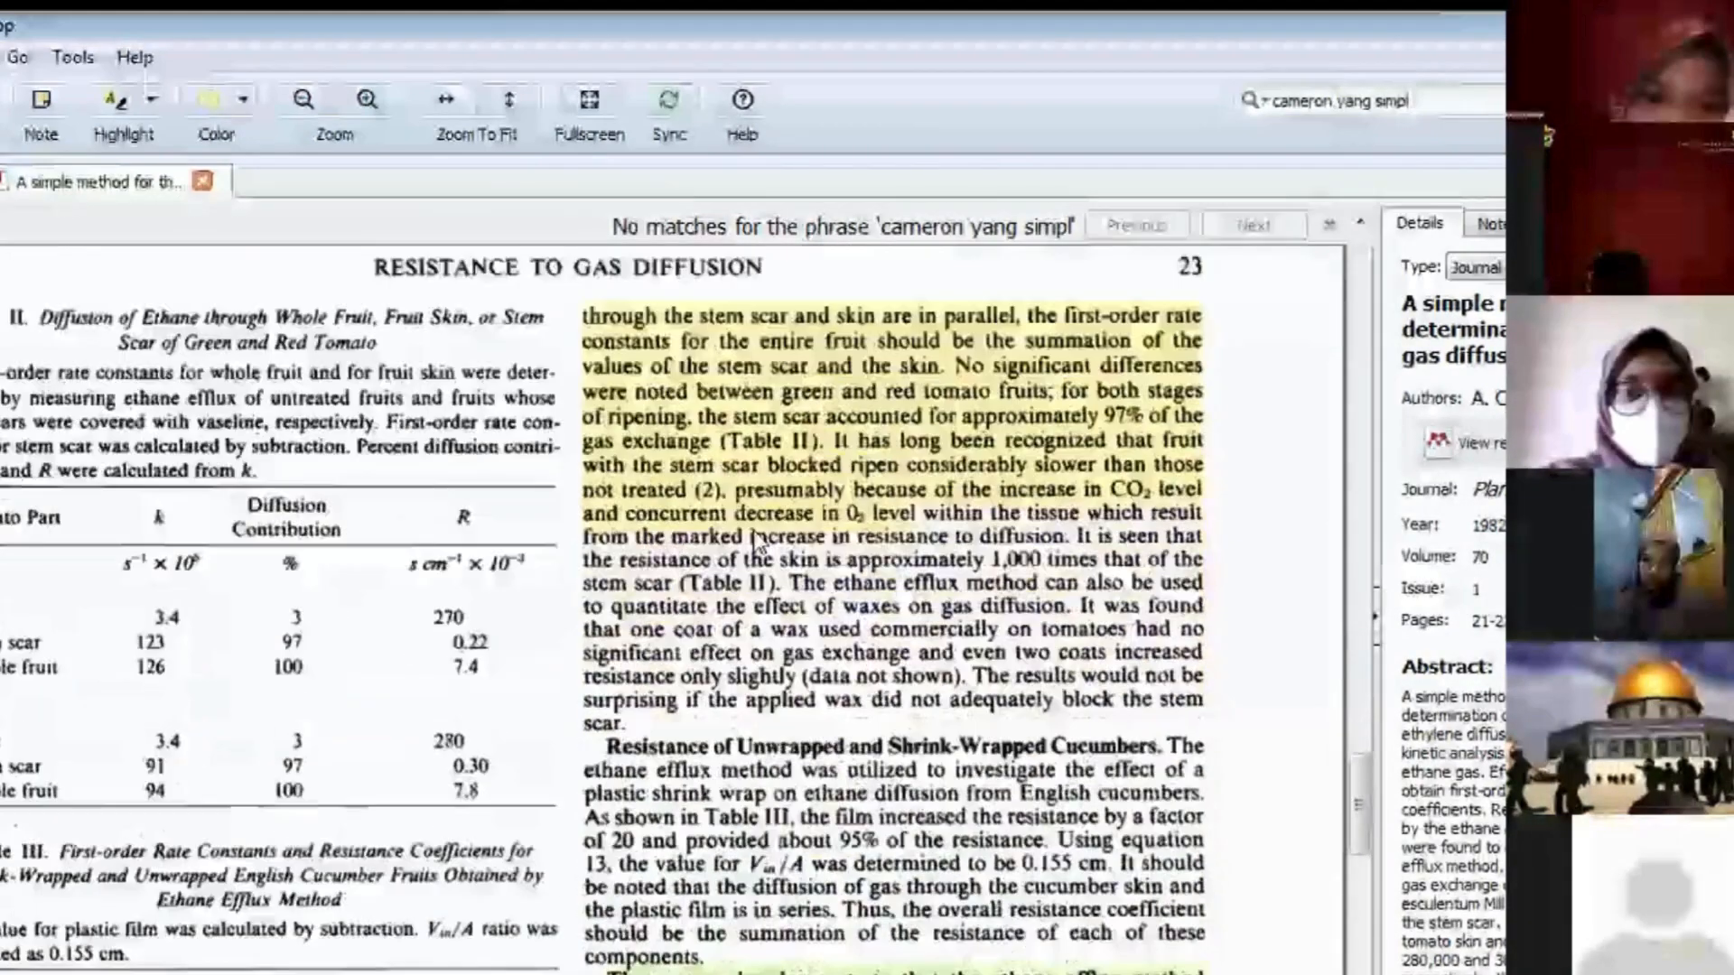
scroll(826, 765, "up", 2)
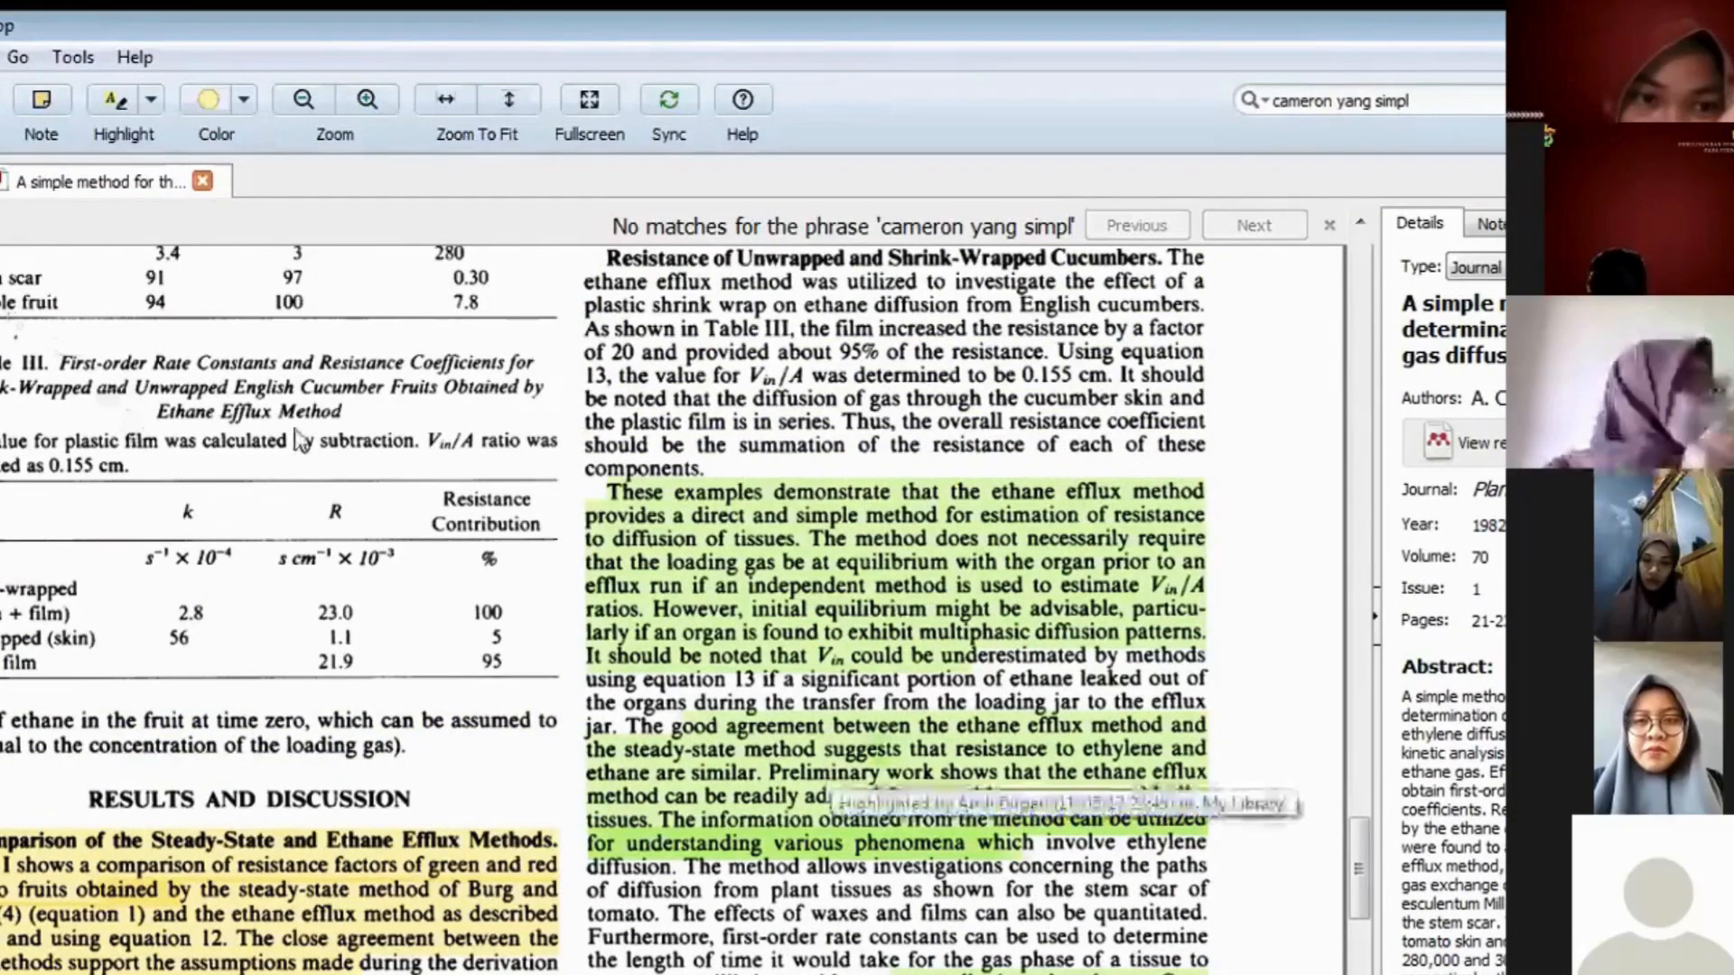
- Return to the search results and open the article "Development of advanced edible coatings for fruits"
left_click(0, 181)
double_click(637, 437)
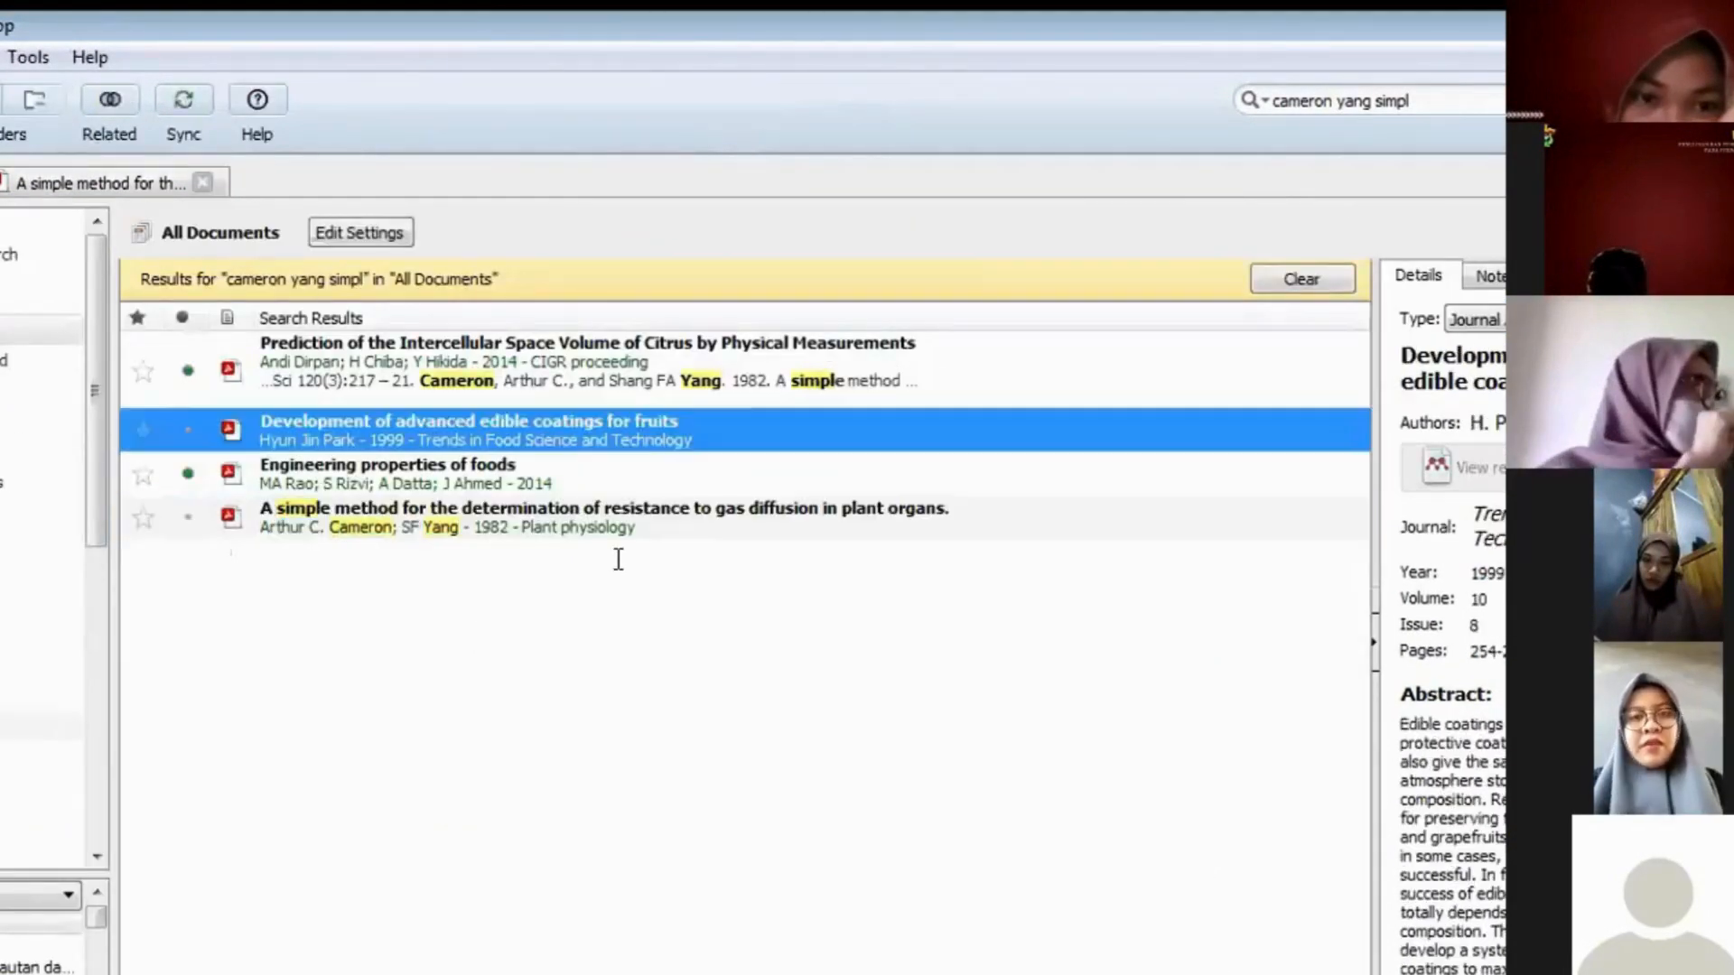
scroll(690, 476, "down", 2)
scroll(707, 473, "down", 2)
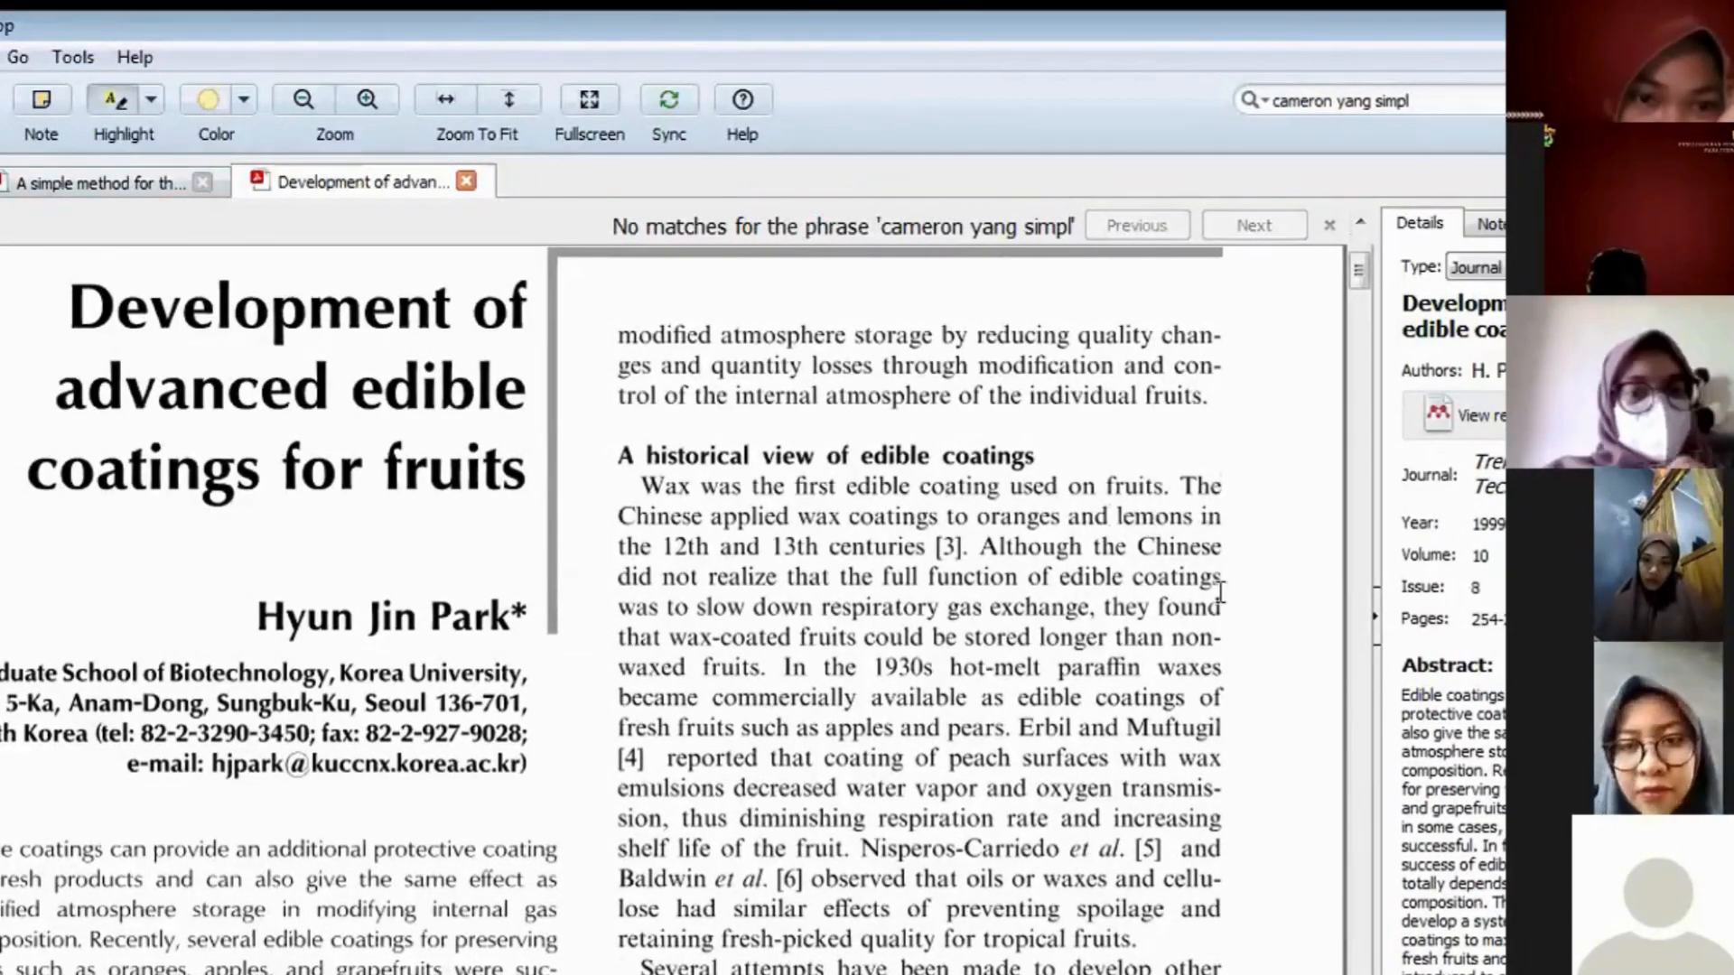
- Highlight the start of "A historical view of edible coatings", from "Wax was the first edible coating" through "Although the Chinese"
left_click_drag(830, 560, 802, 573)
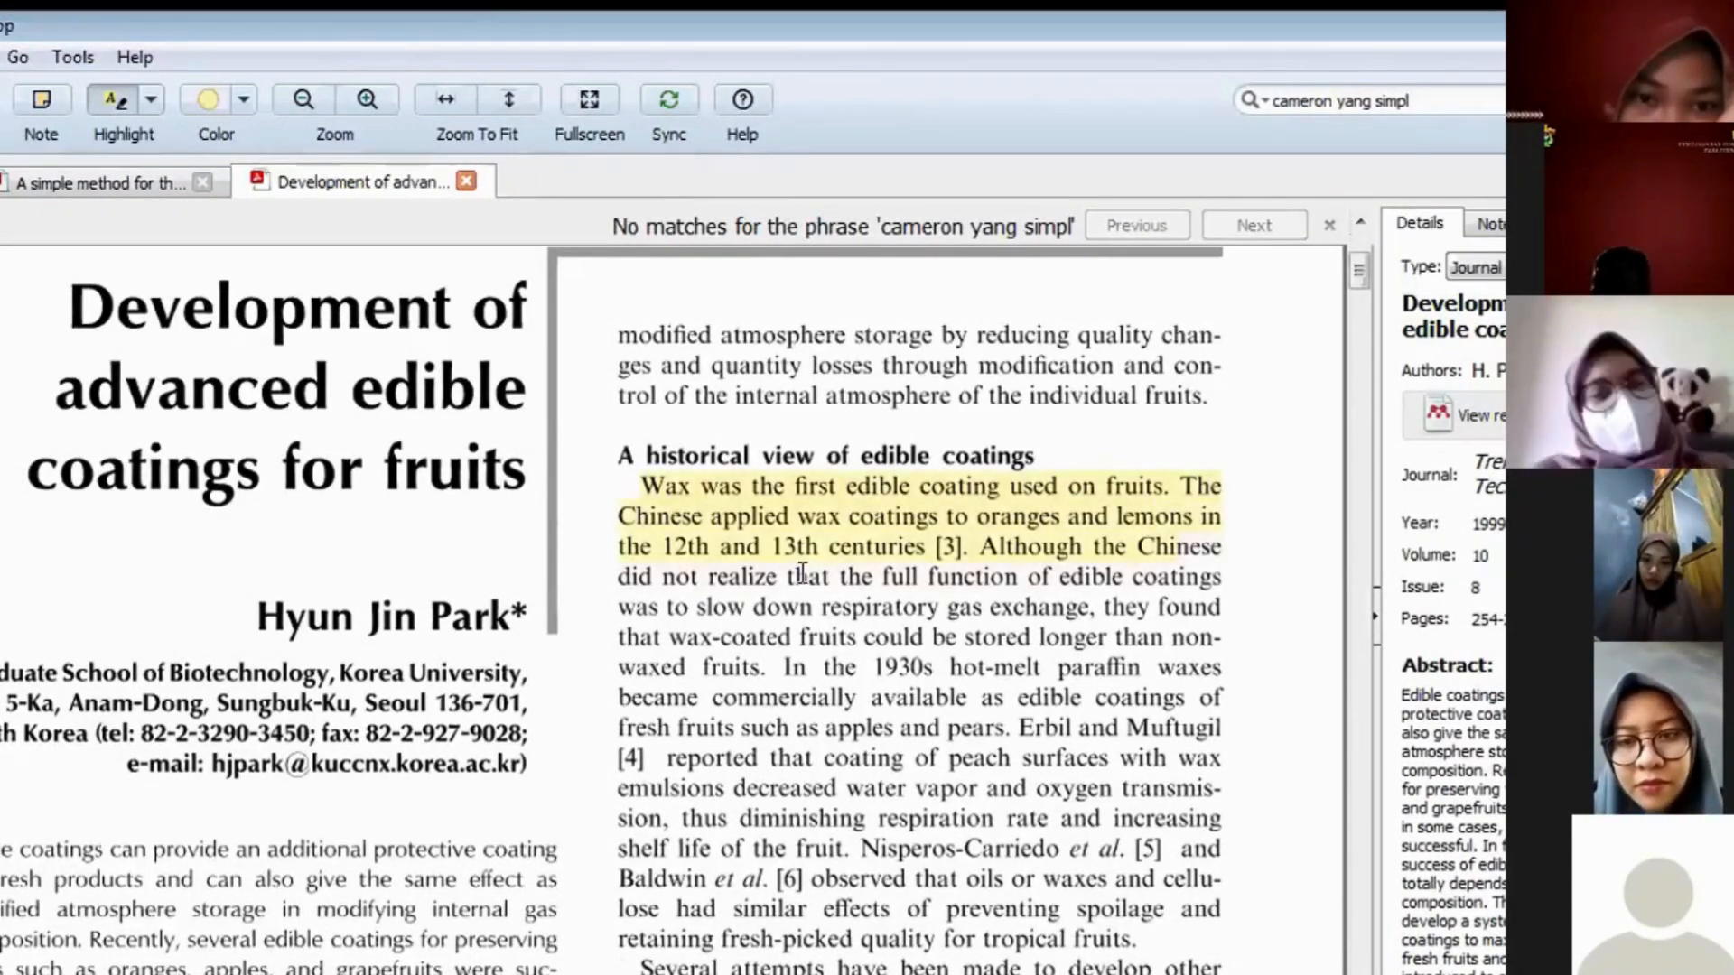
scroll(815, 546, "up", 2)
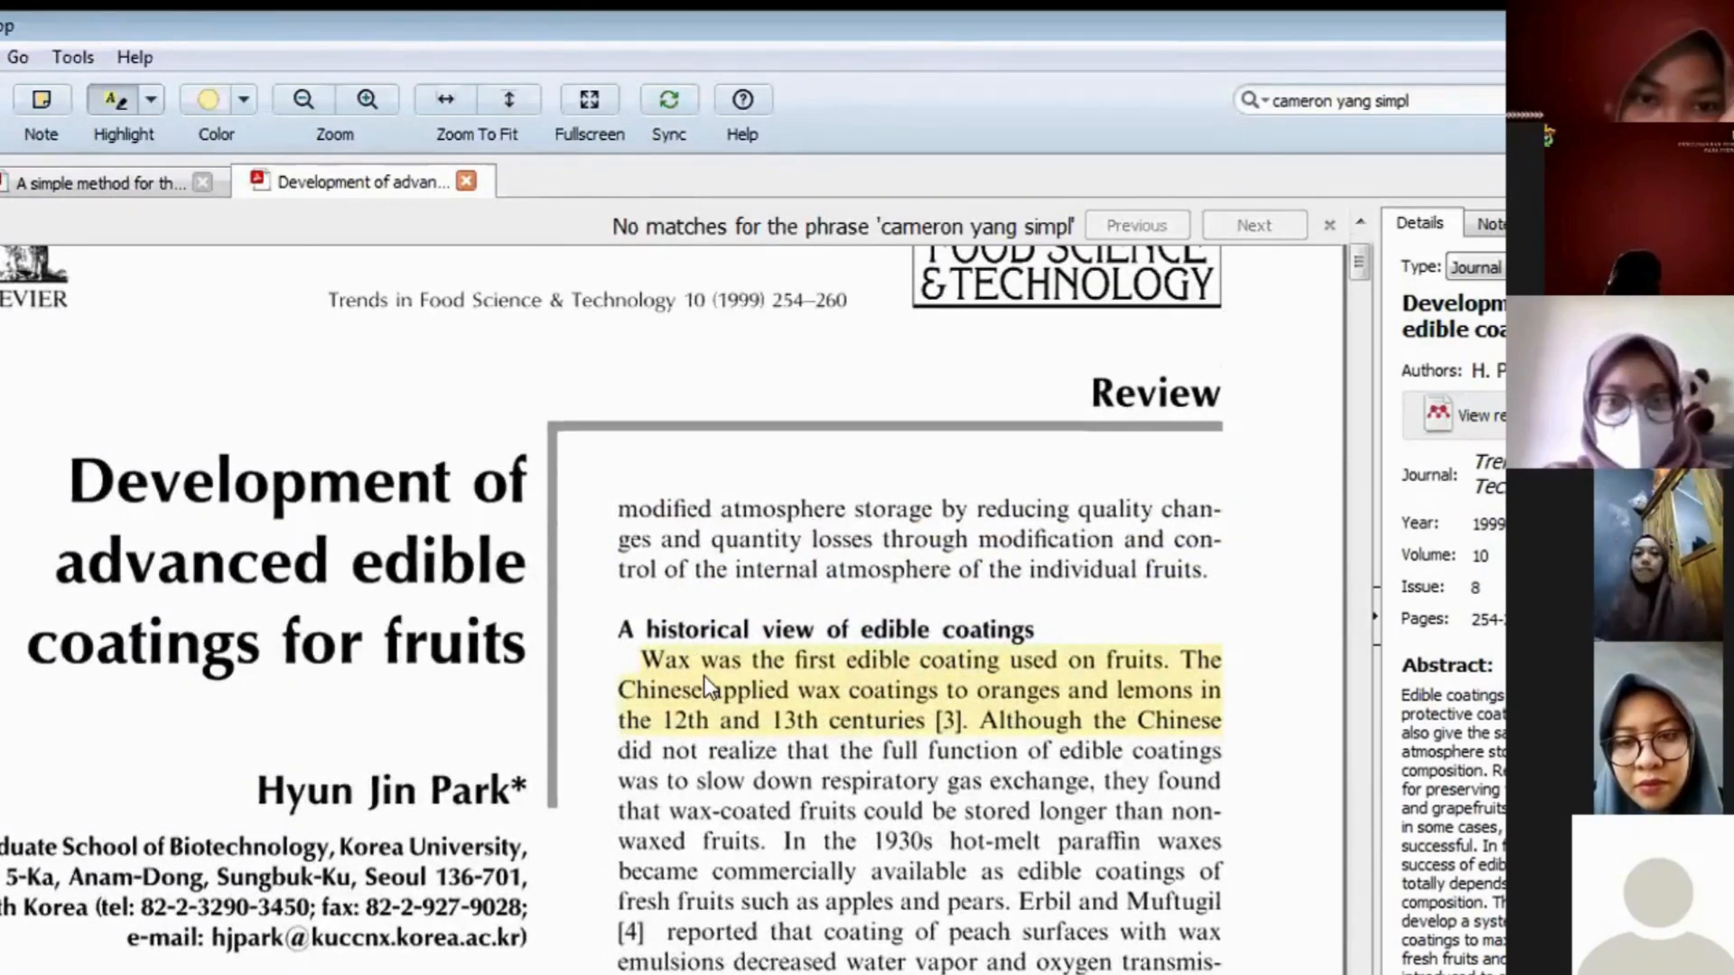
scroll(692, 679, "down", 3)
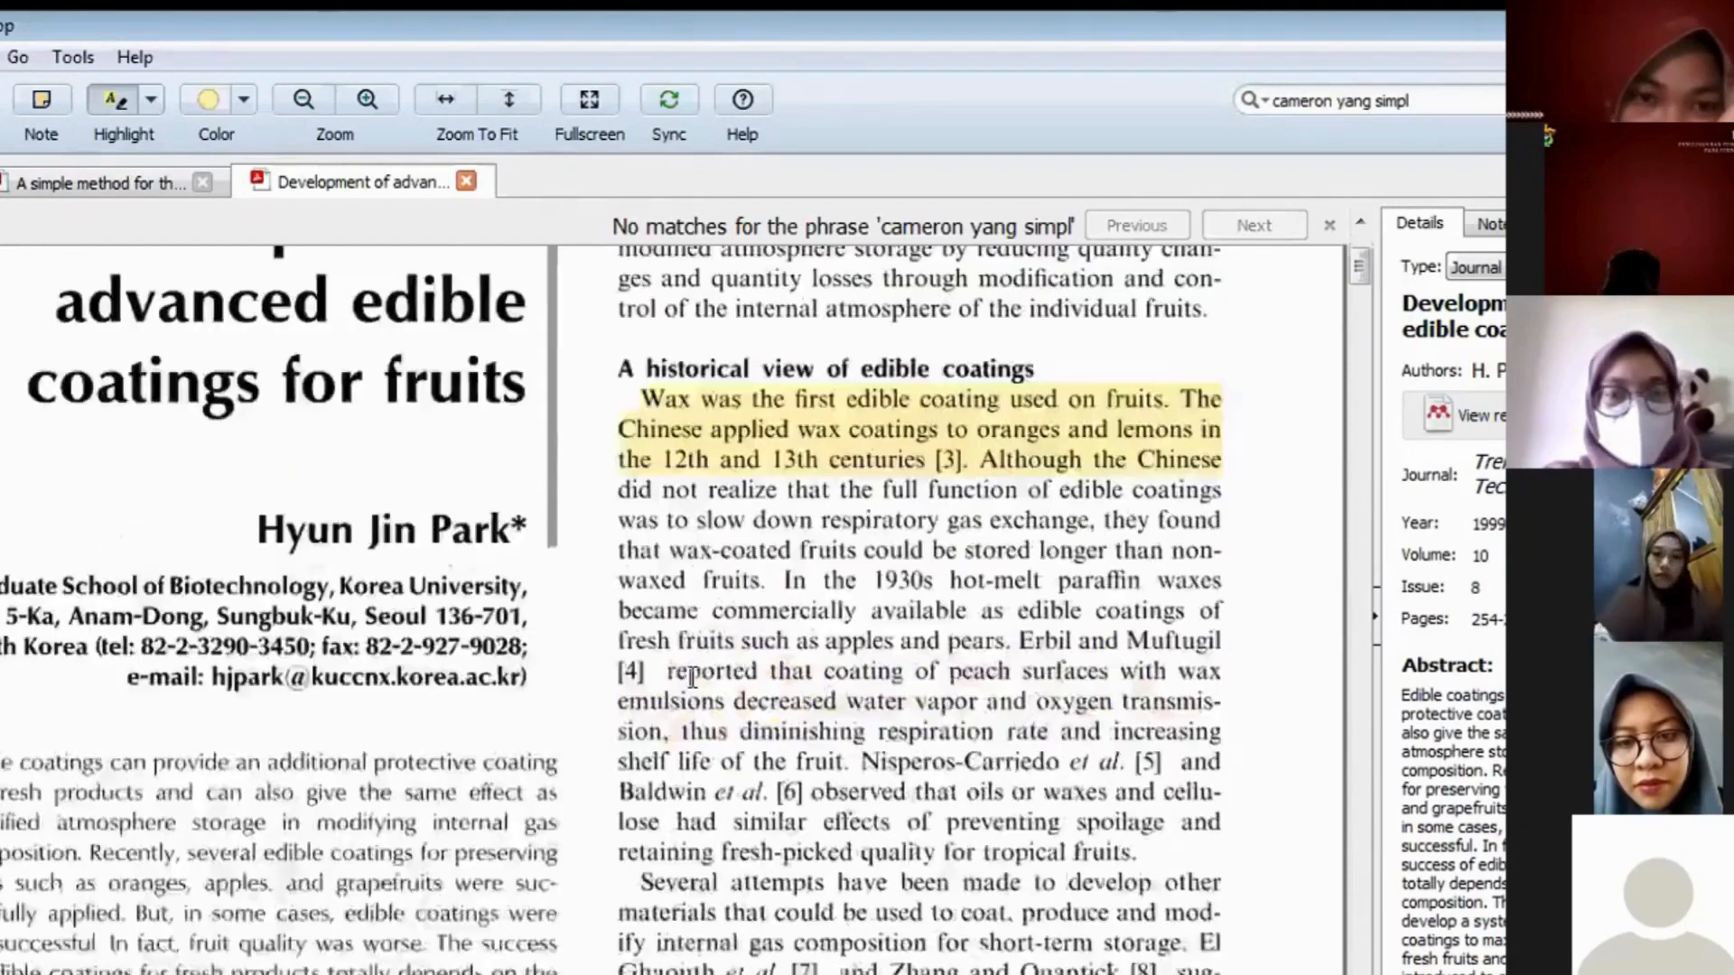
- Look through the edible coatings article's history section, covering wax, chitosan and SFAE coatings, and return to its title page
scroll(692, 679, "down", 14)
scroll(1216, 121, "up", 7)
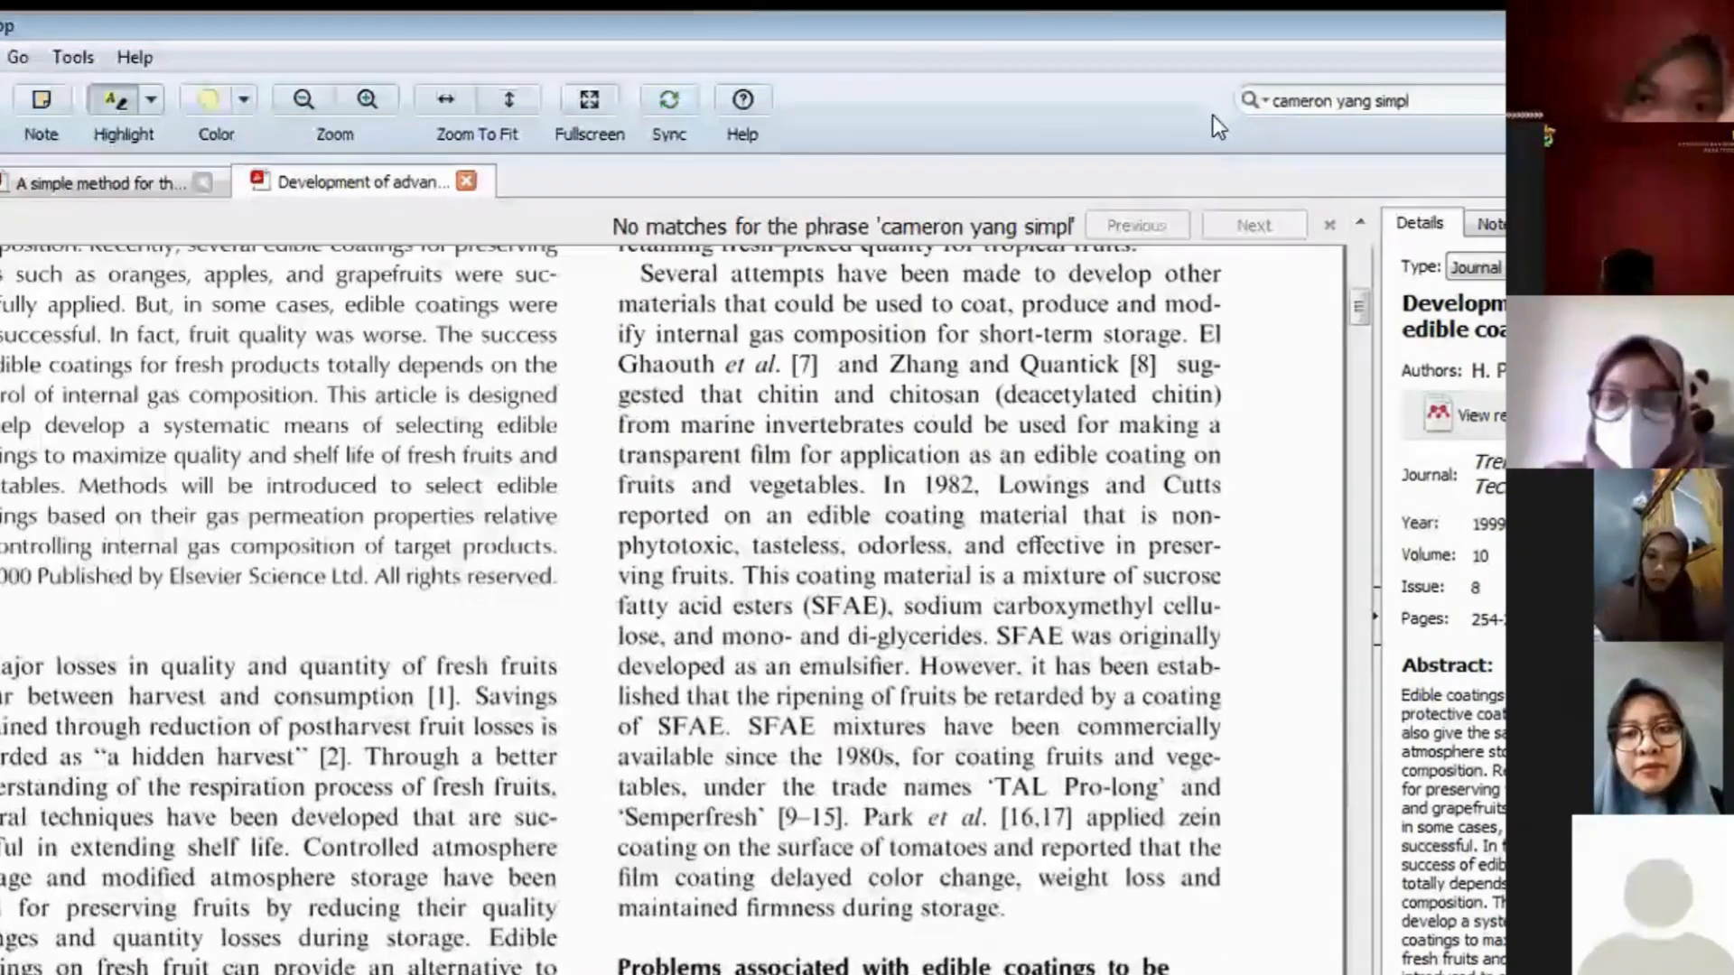
key("ctrl+f")
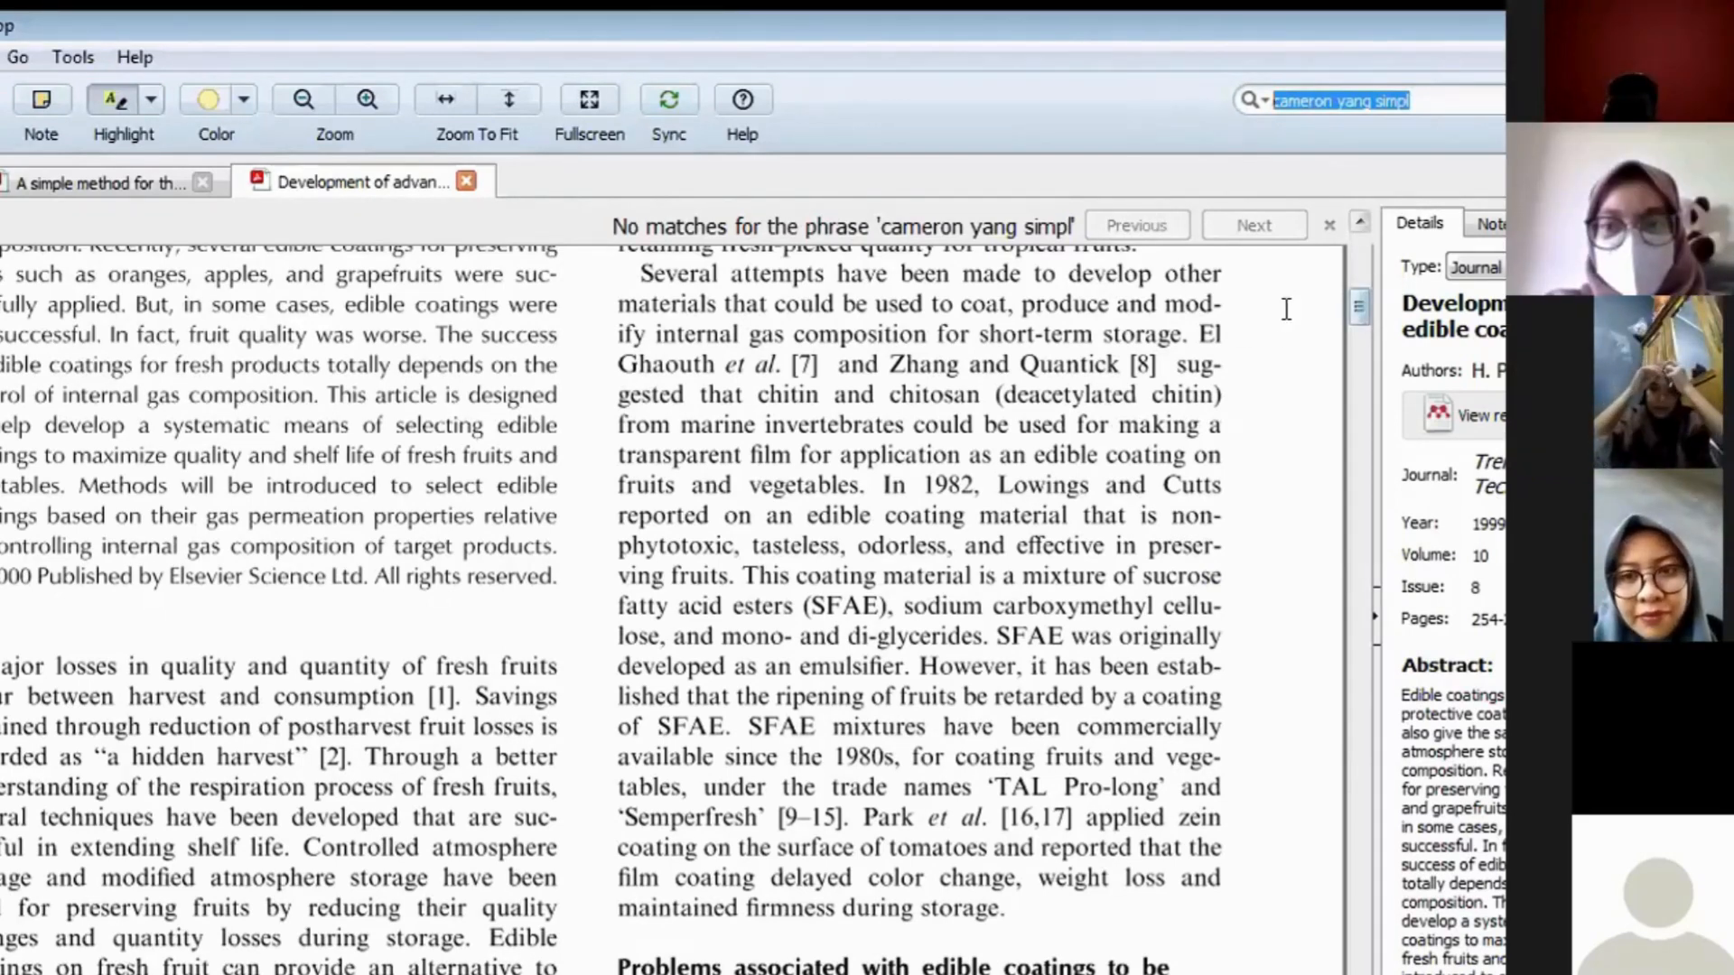
scroll(1240, 317, "up", 10)
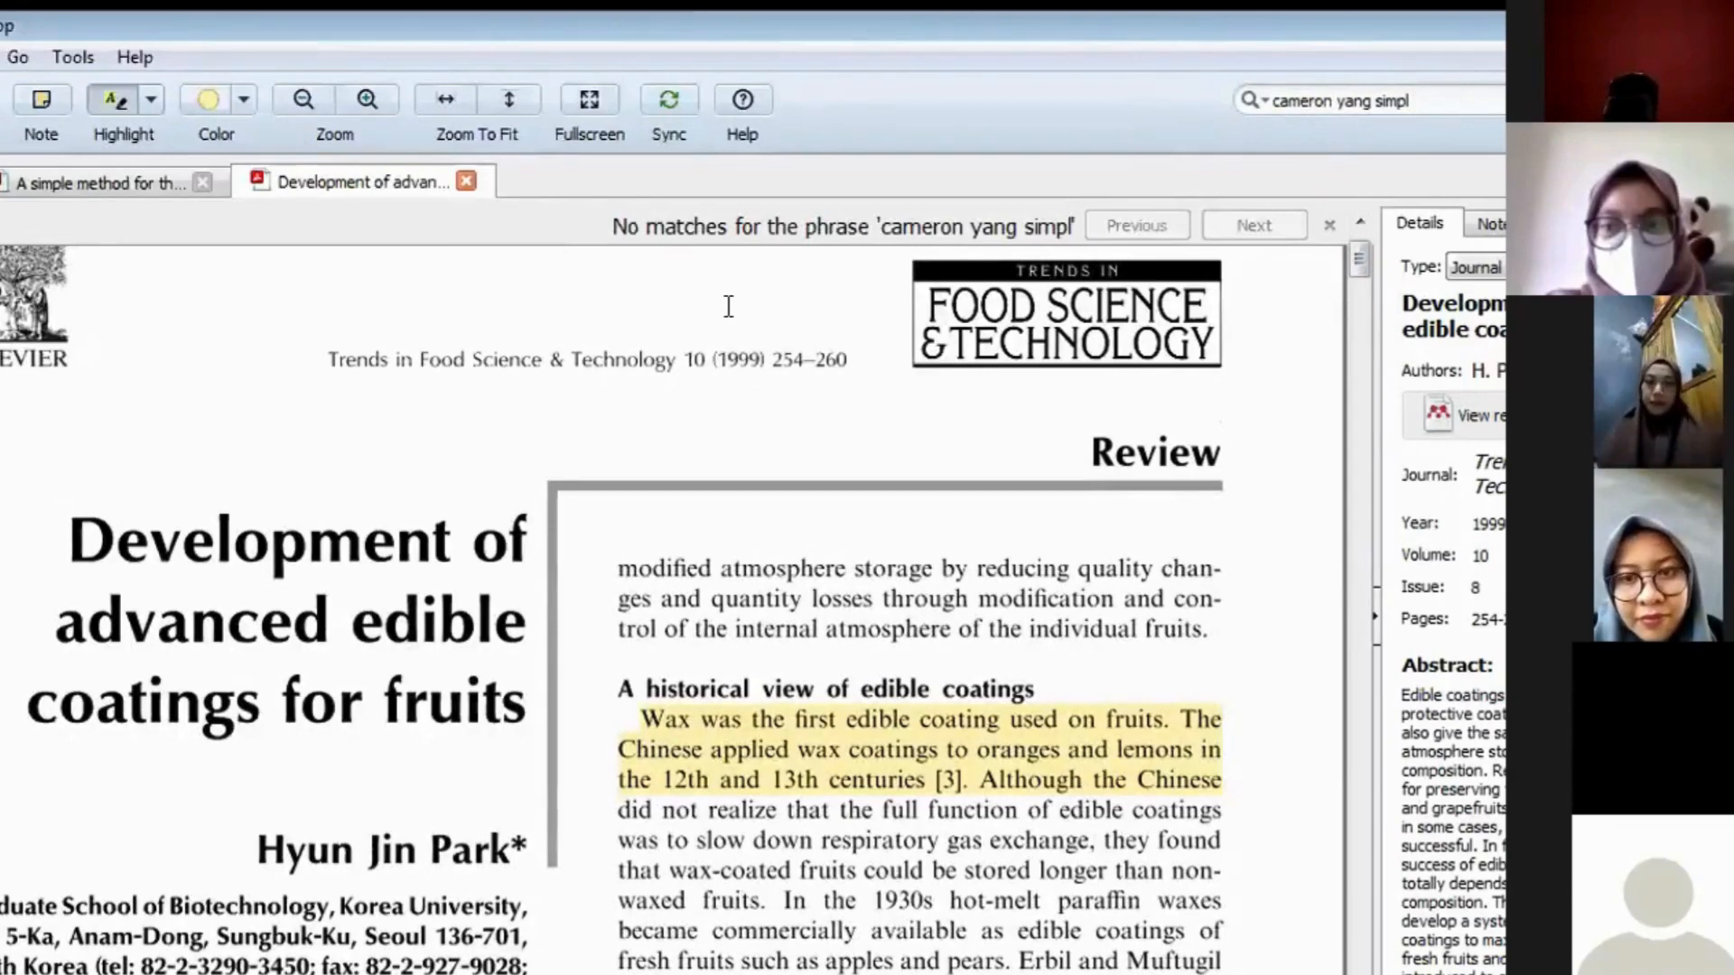
- Reopen the gas diffusion resistance article and review its highlighted passages, Materials and Methods, resistance equations and ethane efflux plots
left_click(120, 183)
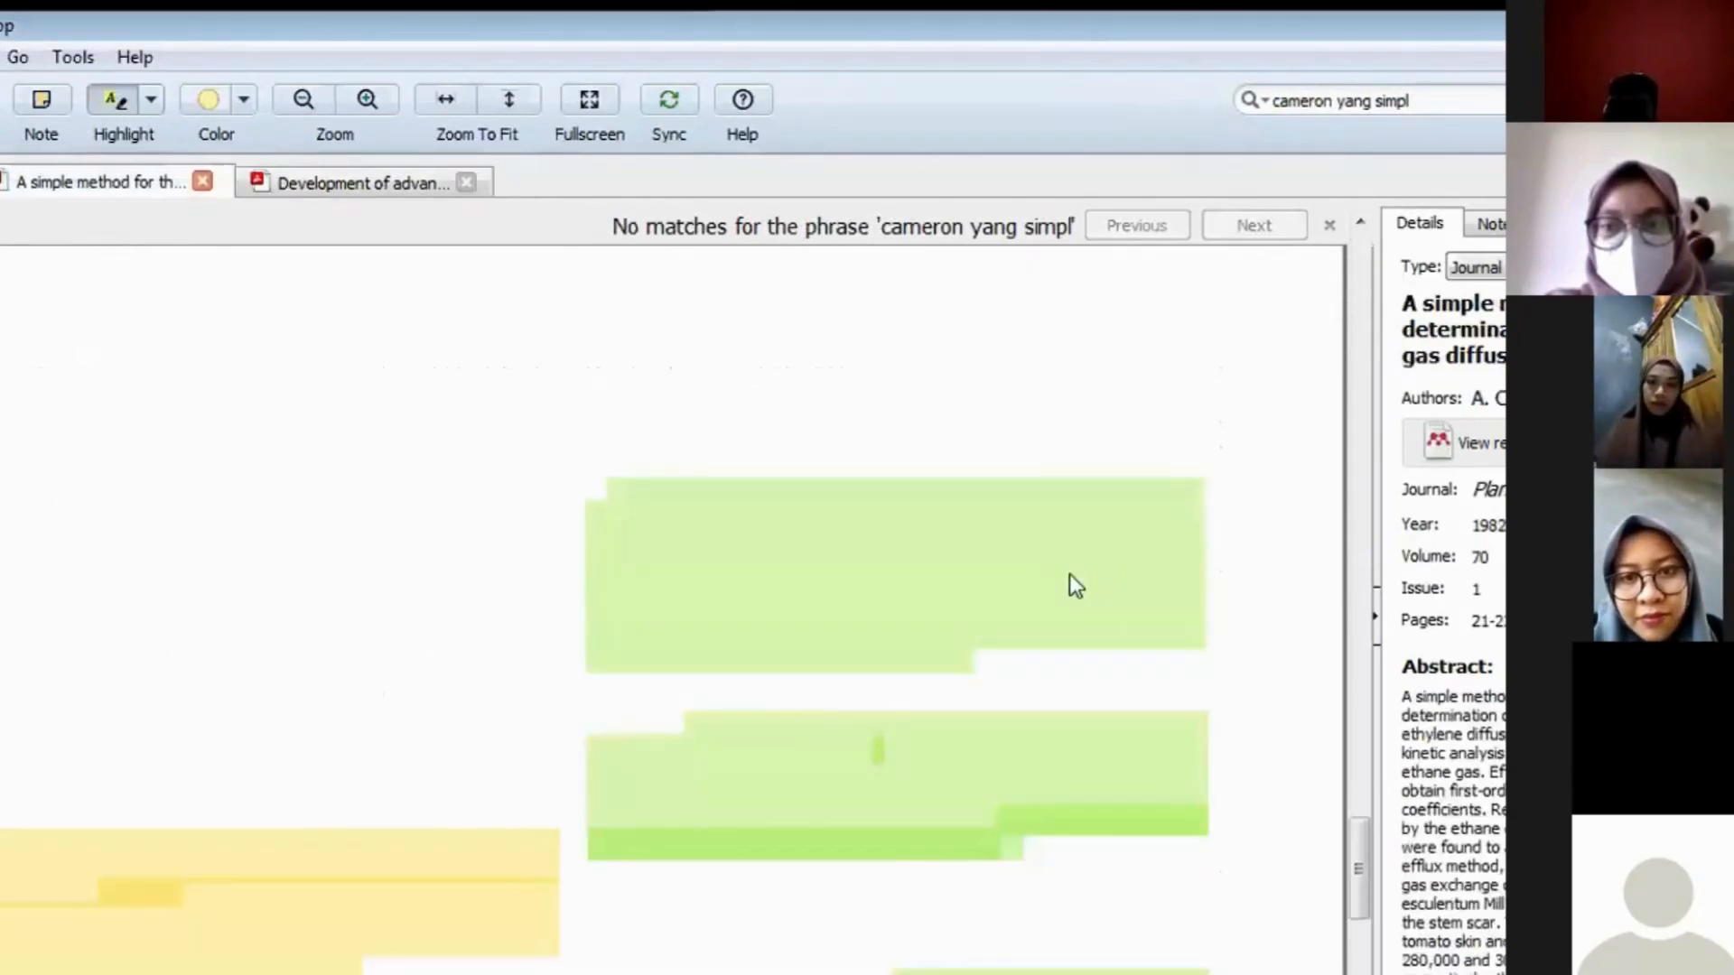
scroll(997, 614, "up", 12)
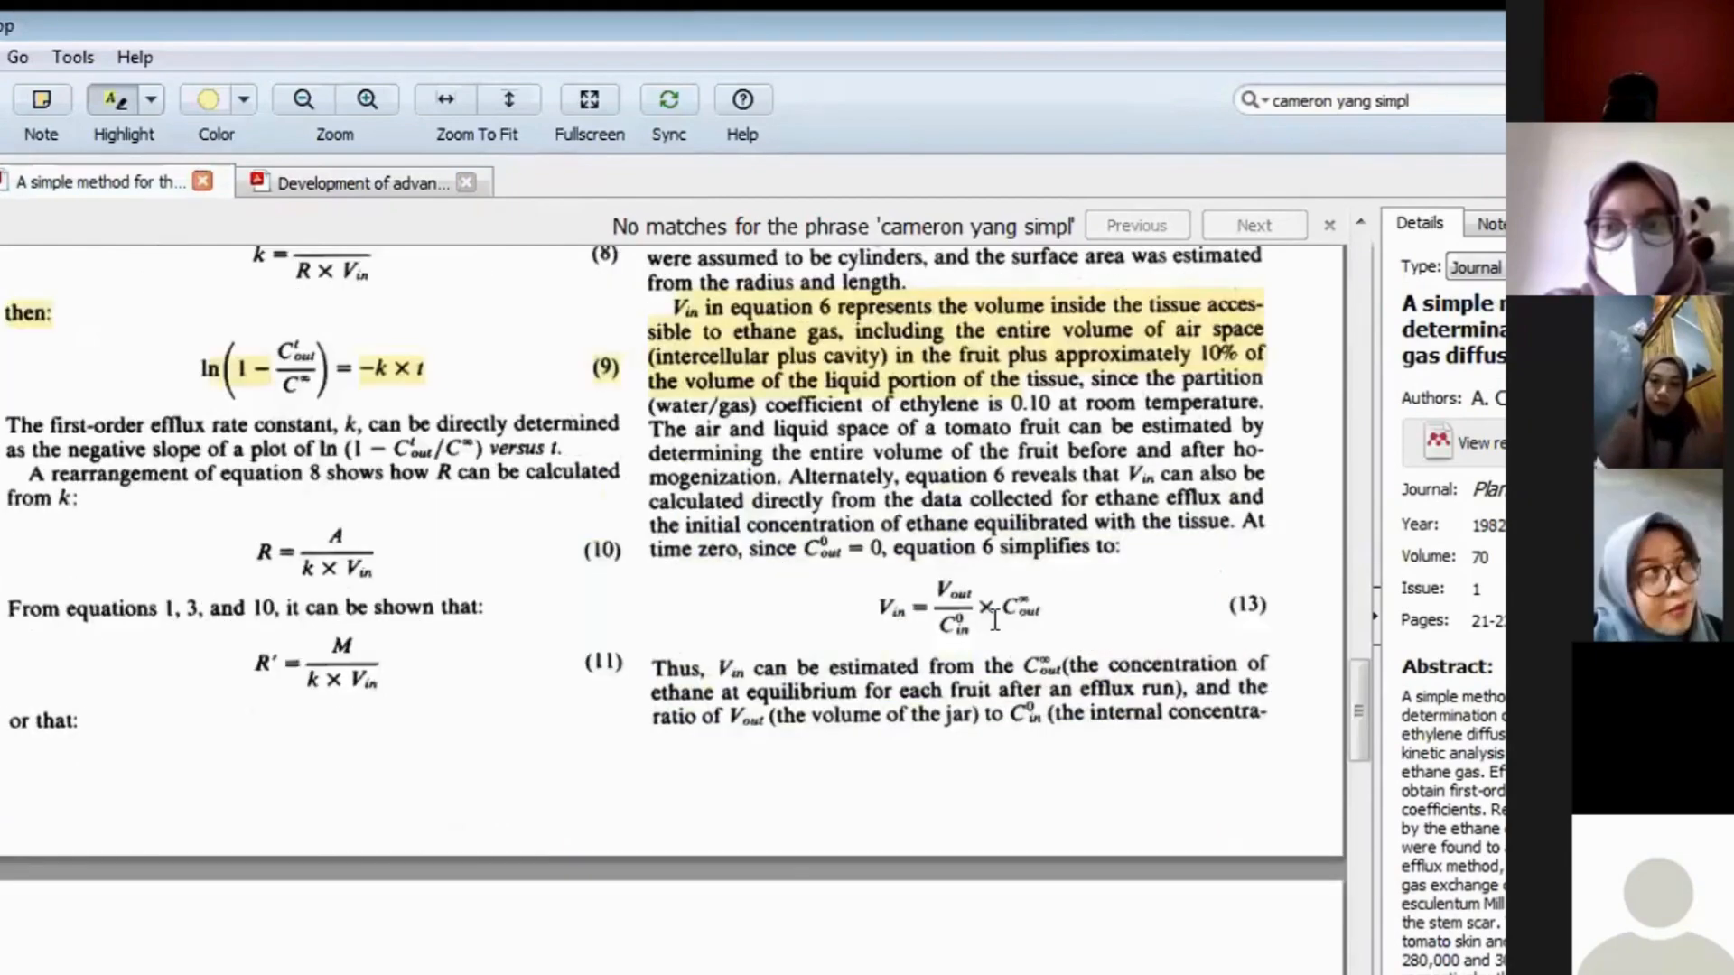
scroll(997, 604, "up", 4)
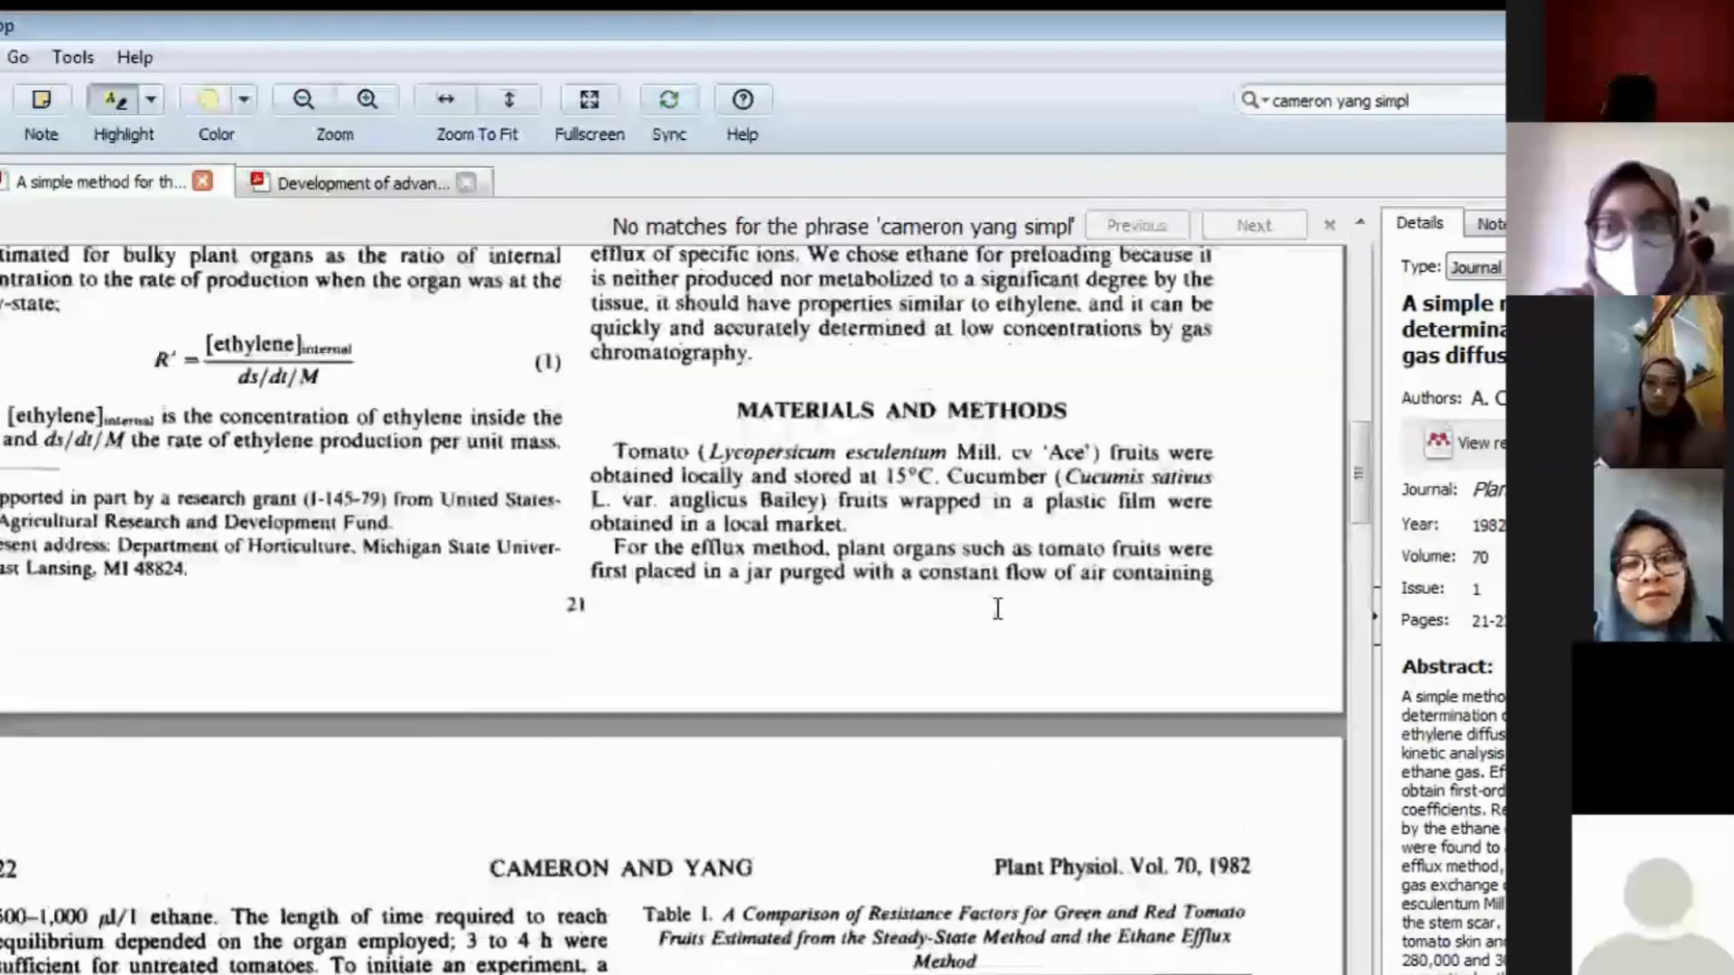
scroll(997, 603, "down", 10)
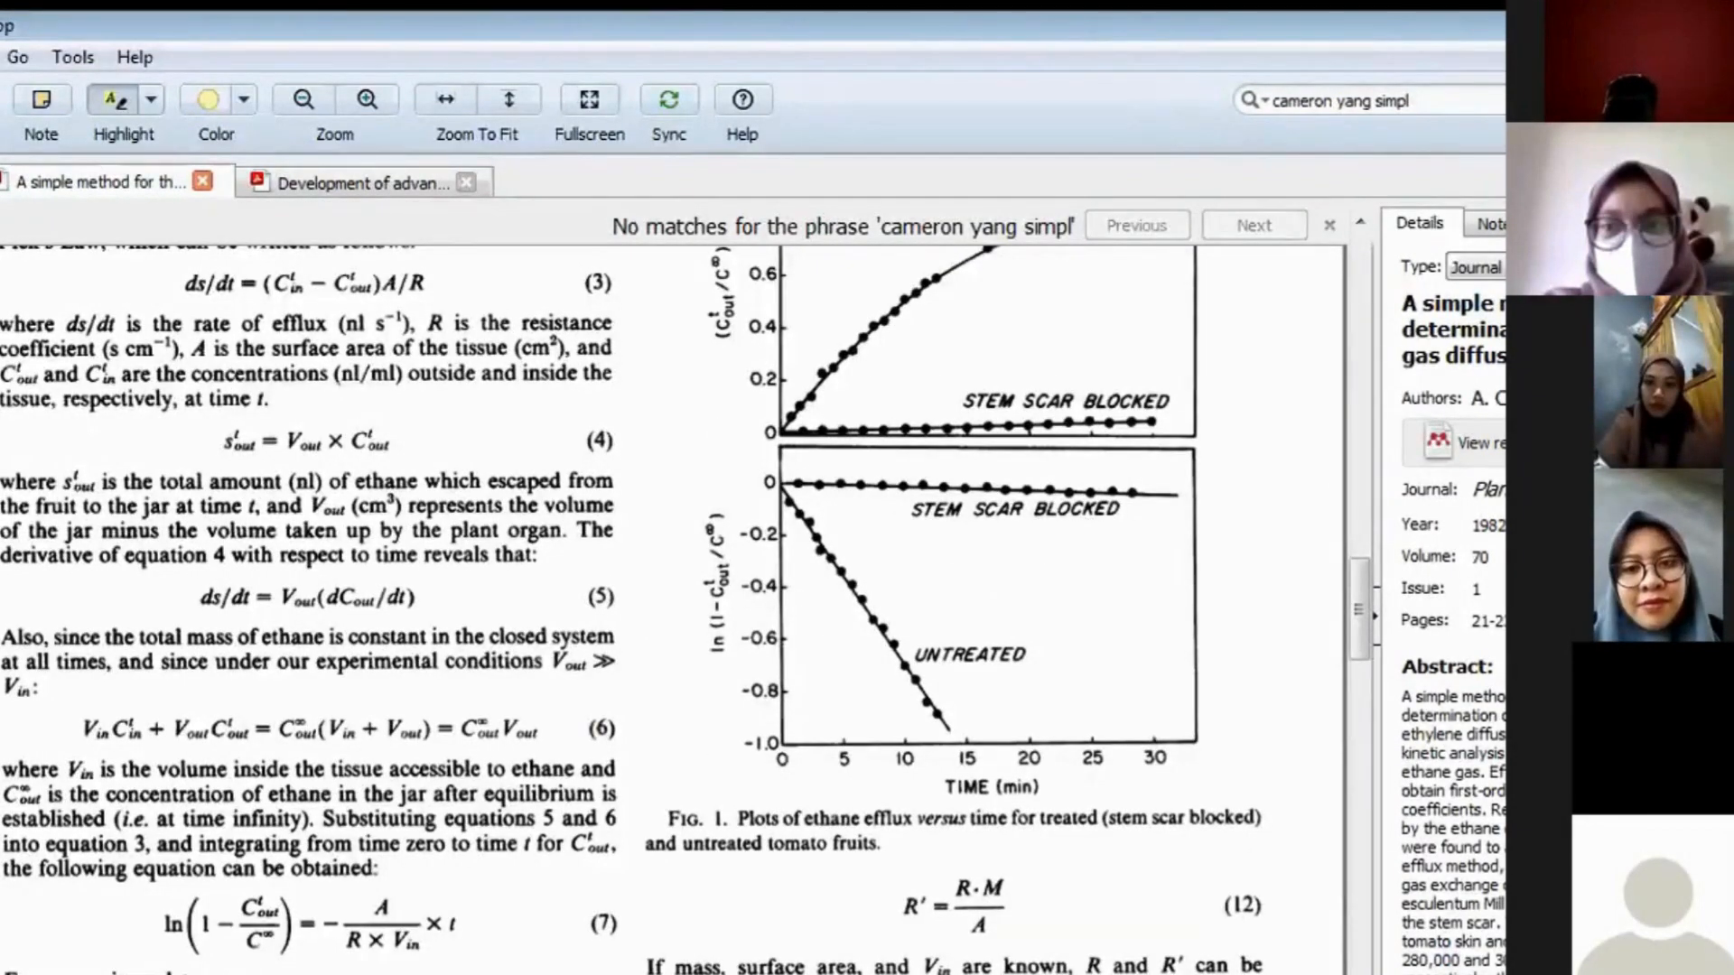
- Switch from the article to the Mendeley presentation slides
left_click(502, 974)
left_click(502, 972)
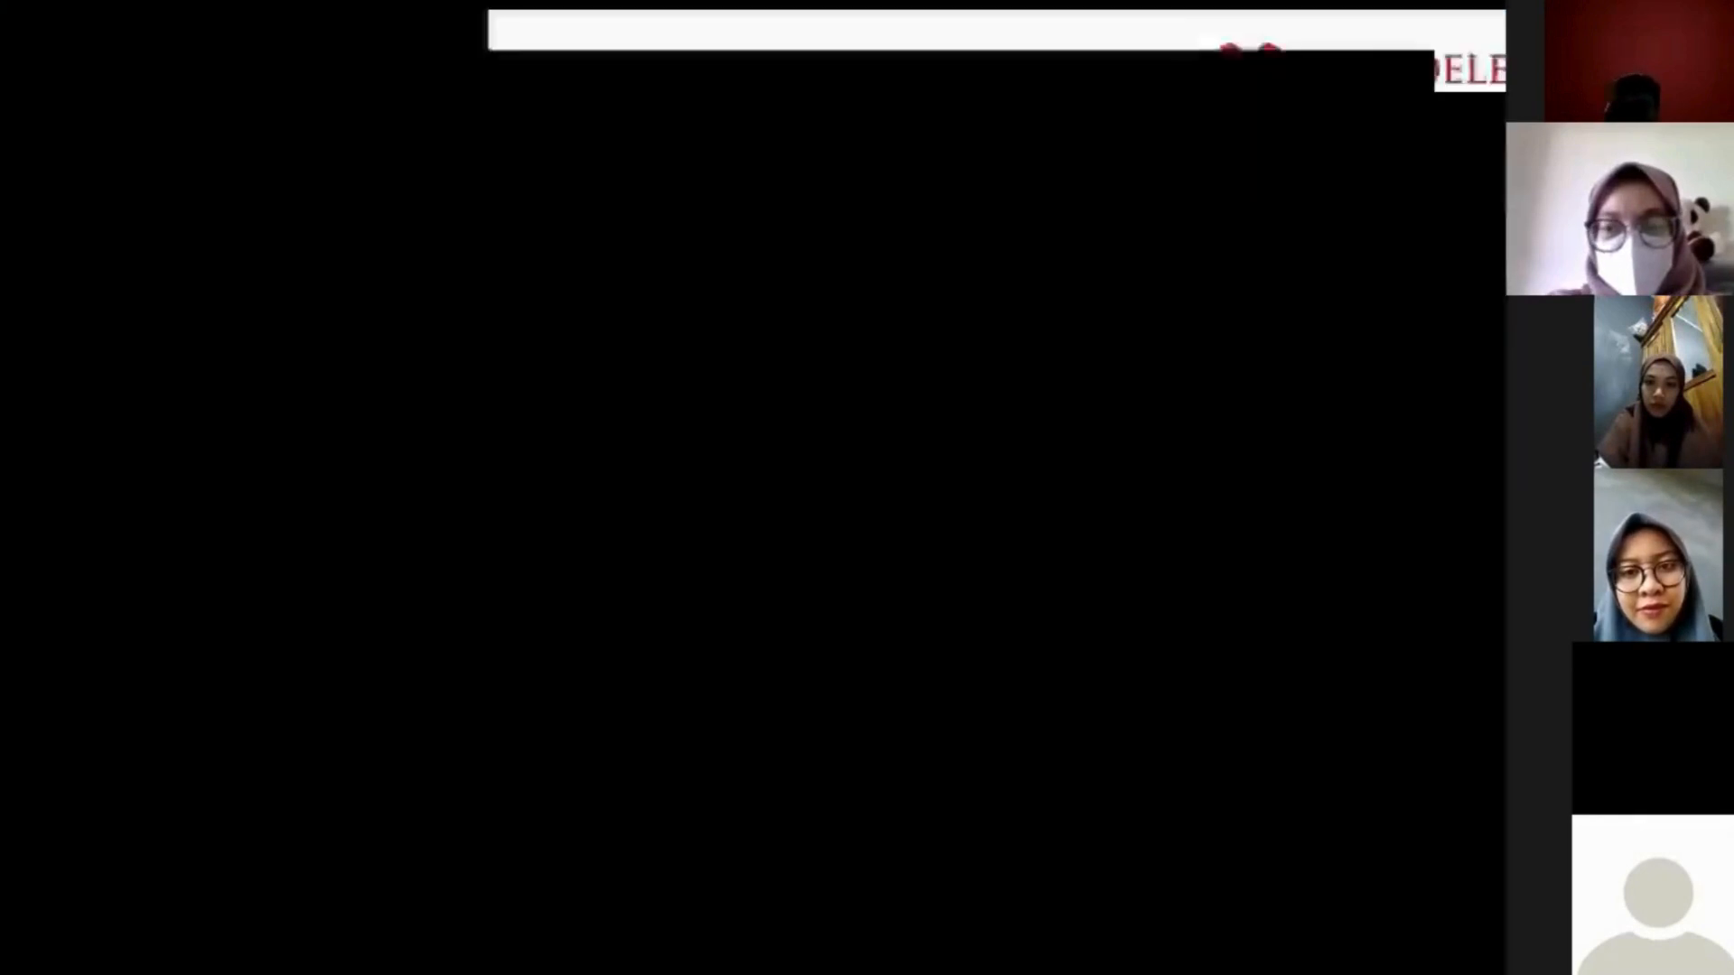